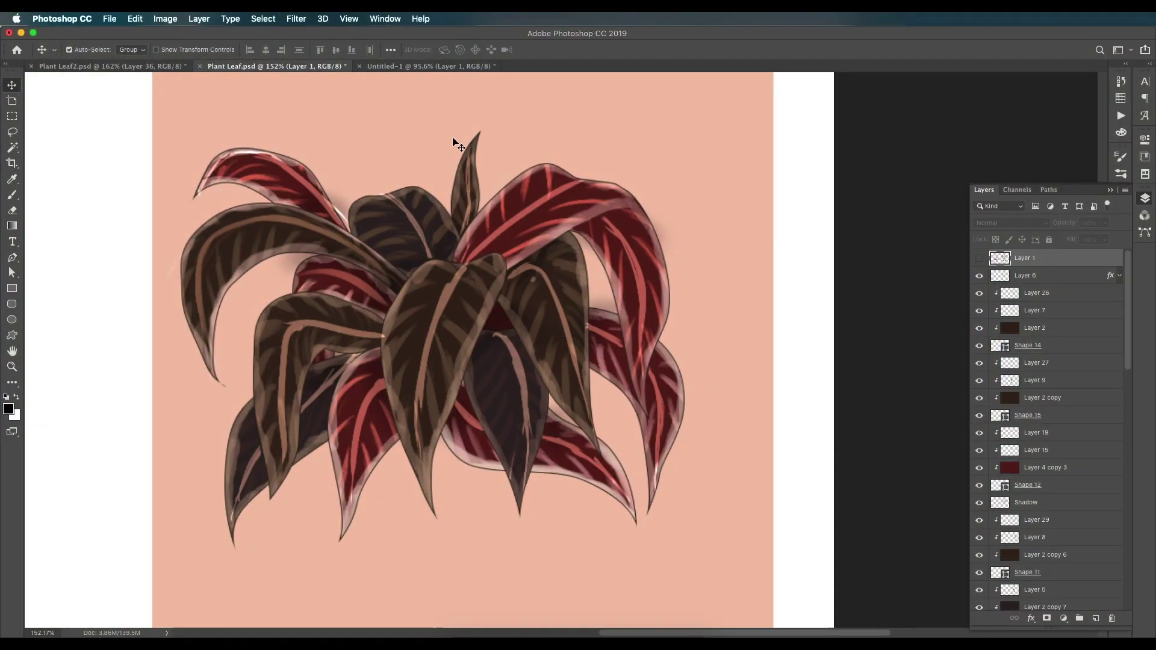
# Compare the line sketch in Untitled-1 with the finished coloured plant in Plant Leaf.psd, ending on the sketch.
pyautogui.click(441, 68)
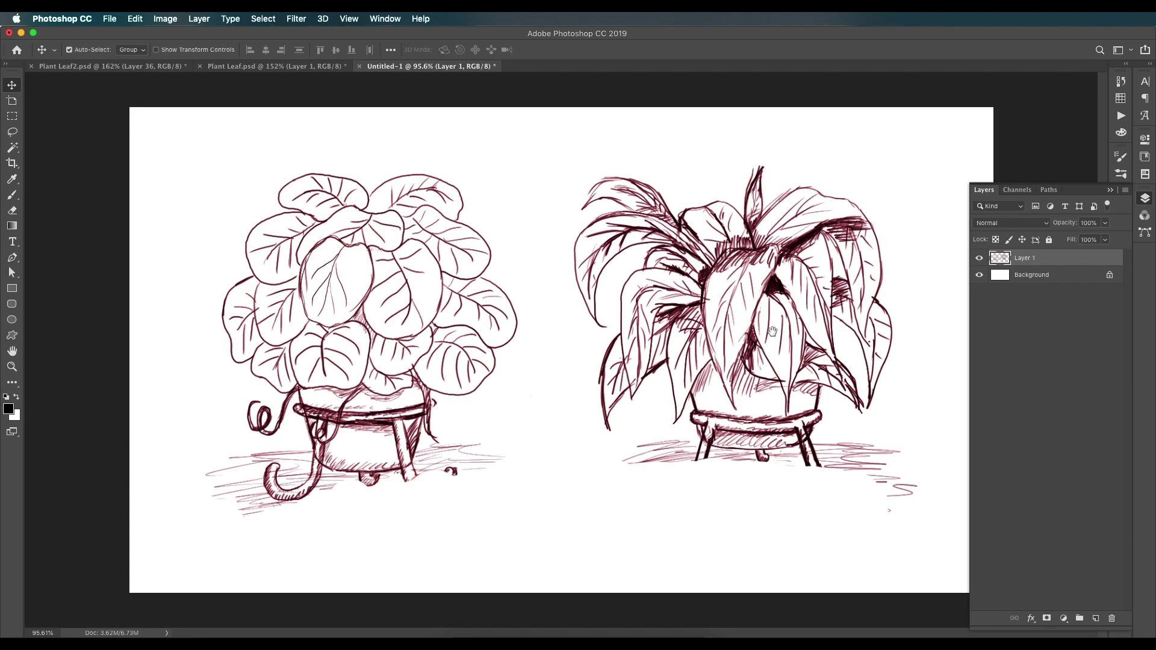
pyautogui.click(265, 67)
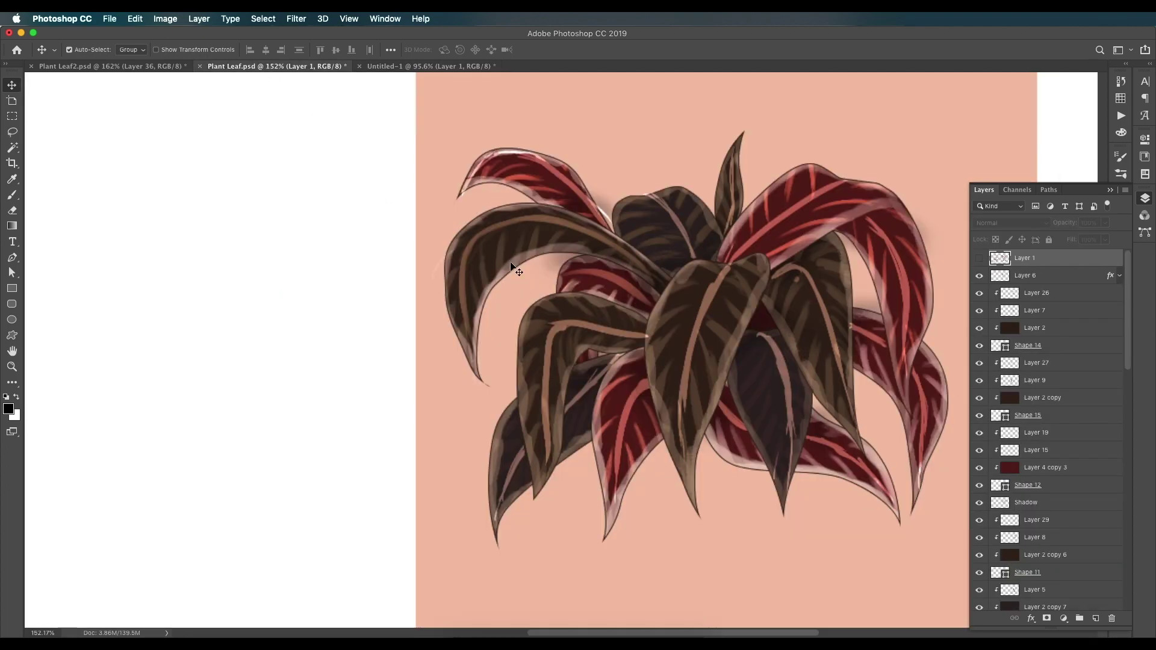
pyautogui.moveTo(703, 293)
pyautogui.mouseDown()
pyautogui.moveTo(620, 304)
pyautogui.moveTo(508, 289)
pyautogui.mouseUp()
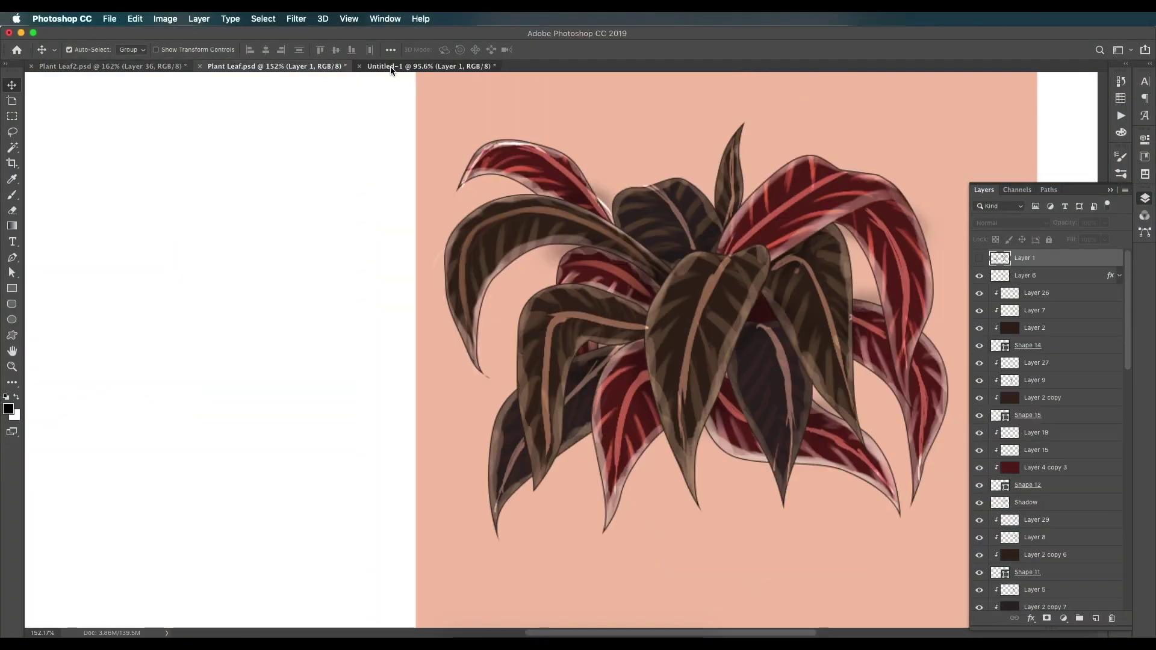
pyautogui.click(391, 66)
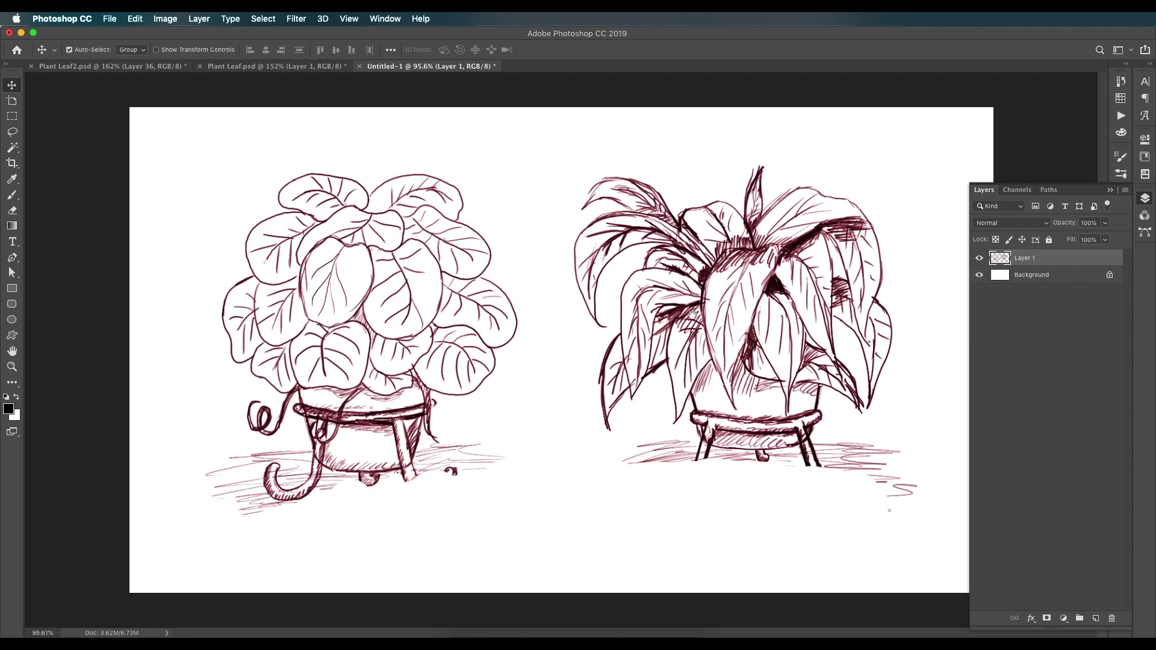
pyautogui.click(120, 23)
pyautogui.moveTo(187, 80)
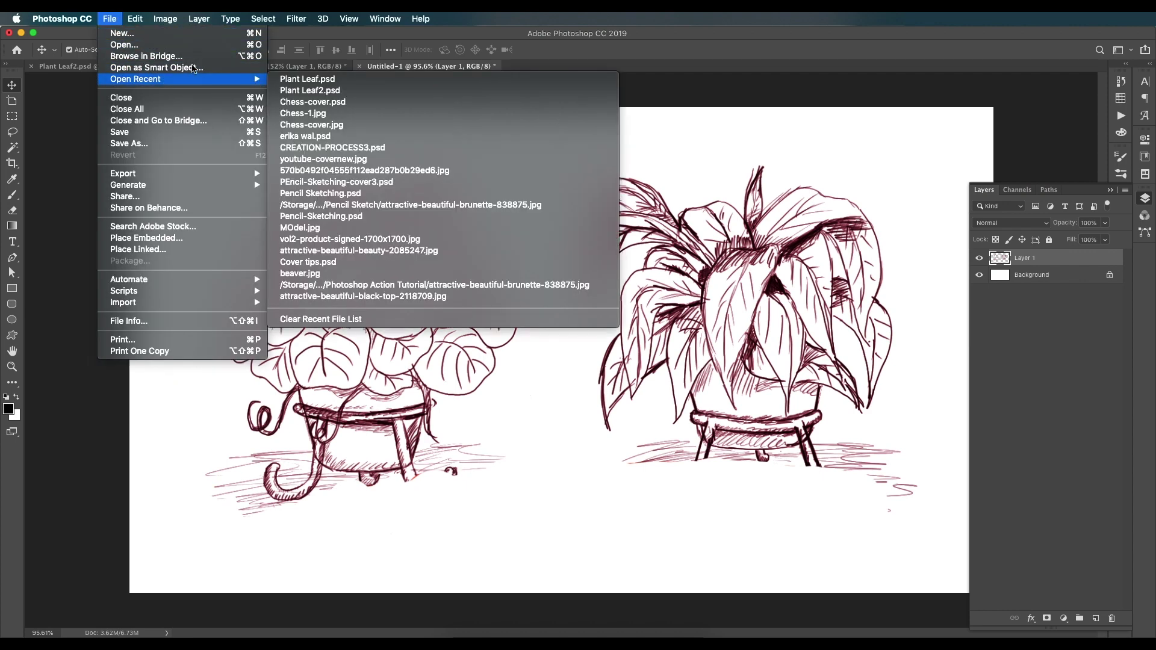
pyautogui.click(123, 33)
pyautogui.doubleClick(621, 183)
pyautogui.moveTo(634, 213); pyautogui.dragTo(608, 216)
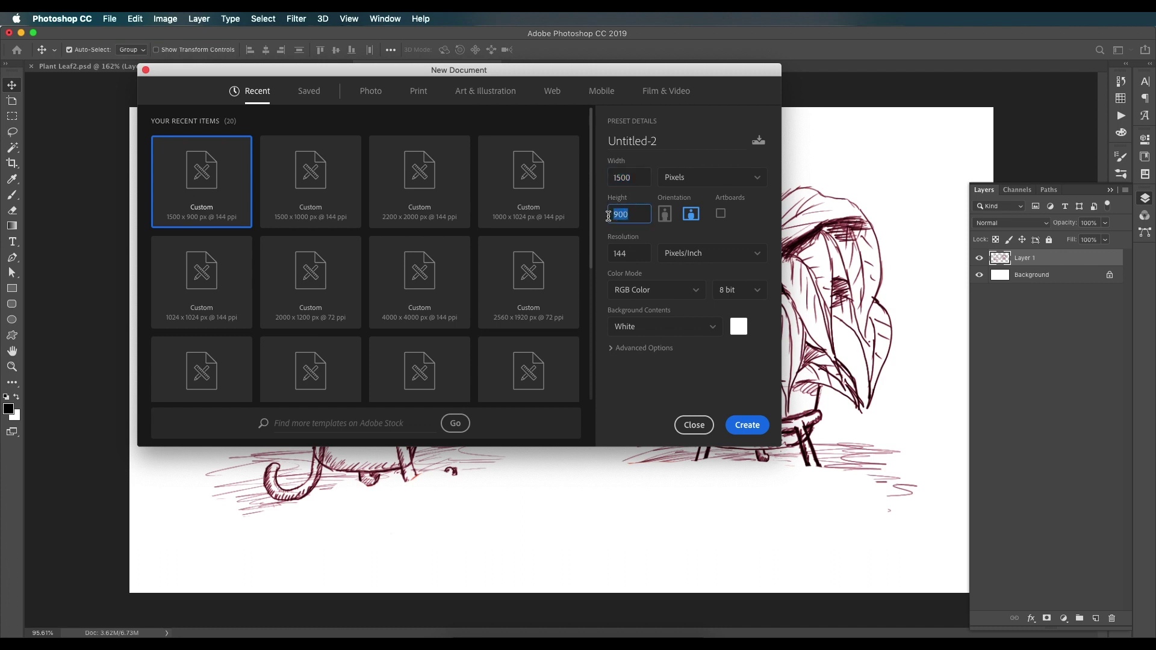
pyautogui.moveTo(636, 260); pyautogui.dragTo(608, 260)
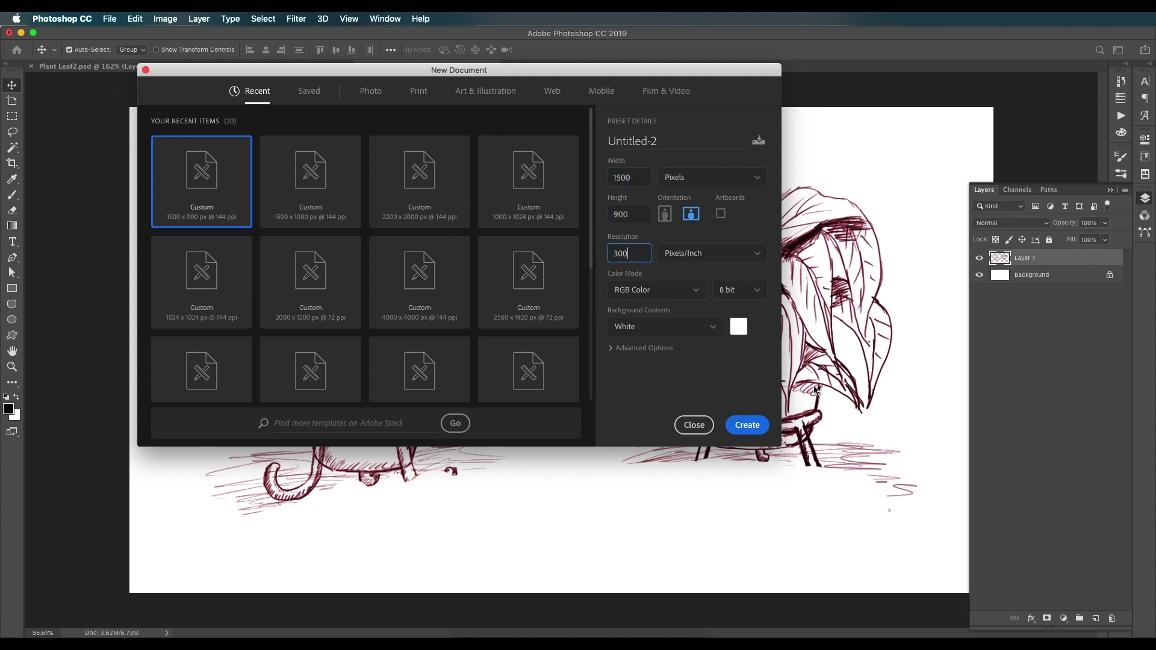
pyautogui.click(709, 427)
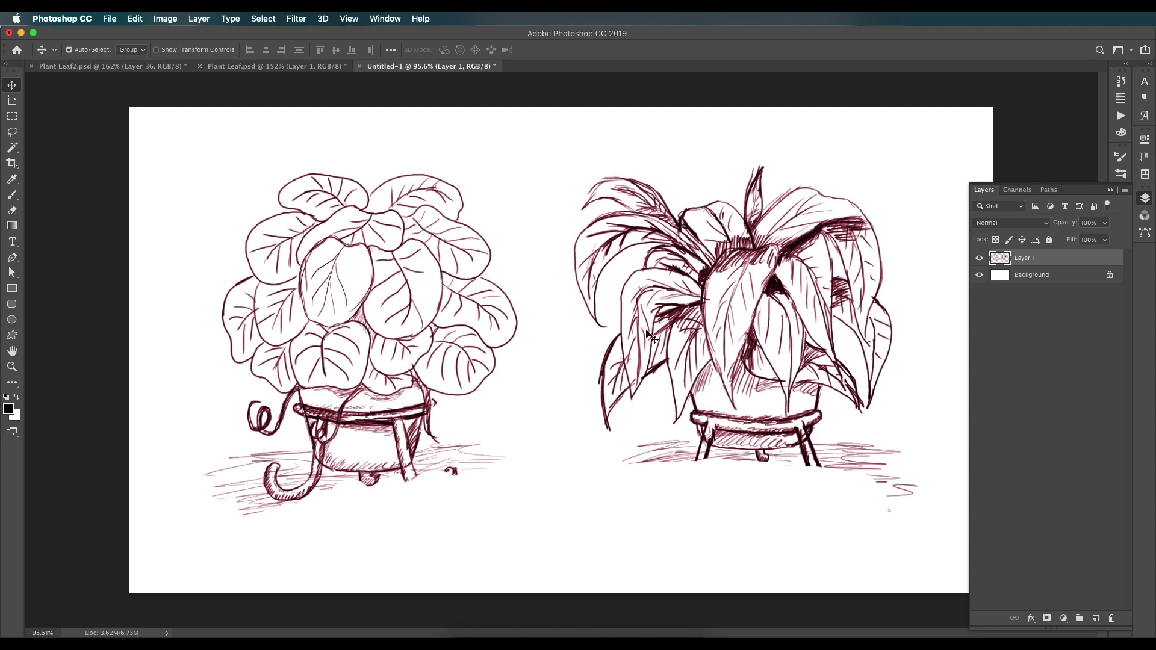
# With the Pen tool in Shape mode, start outlining the right-hand plant's central front leaf along its top and upper right edge.
pyautogui.press('super+equal')
pyautogui.press('super+equal')
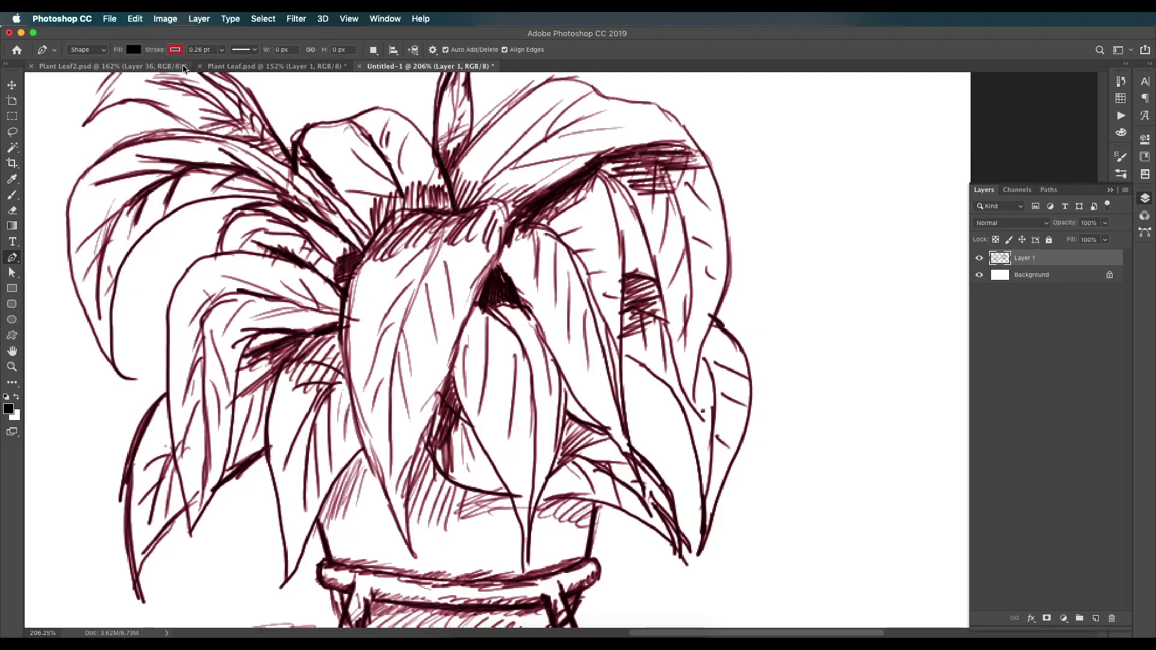
pyautogui.click(97, 50)
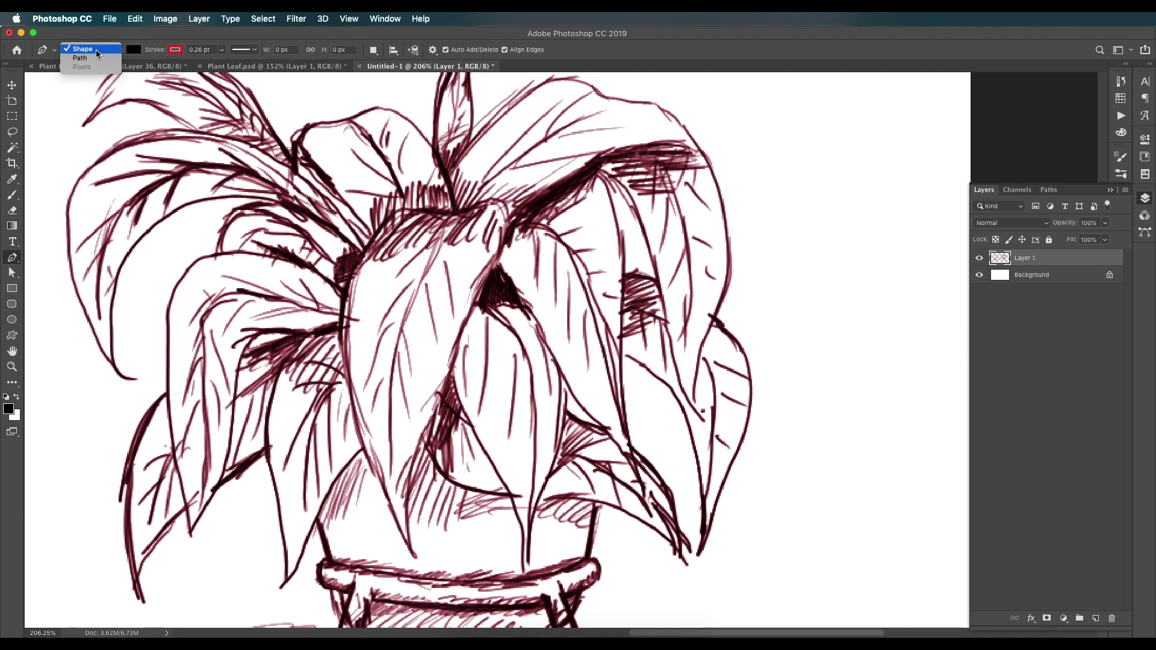
pyautogui.click(97, 54)
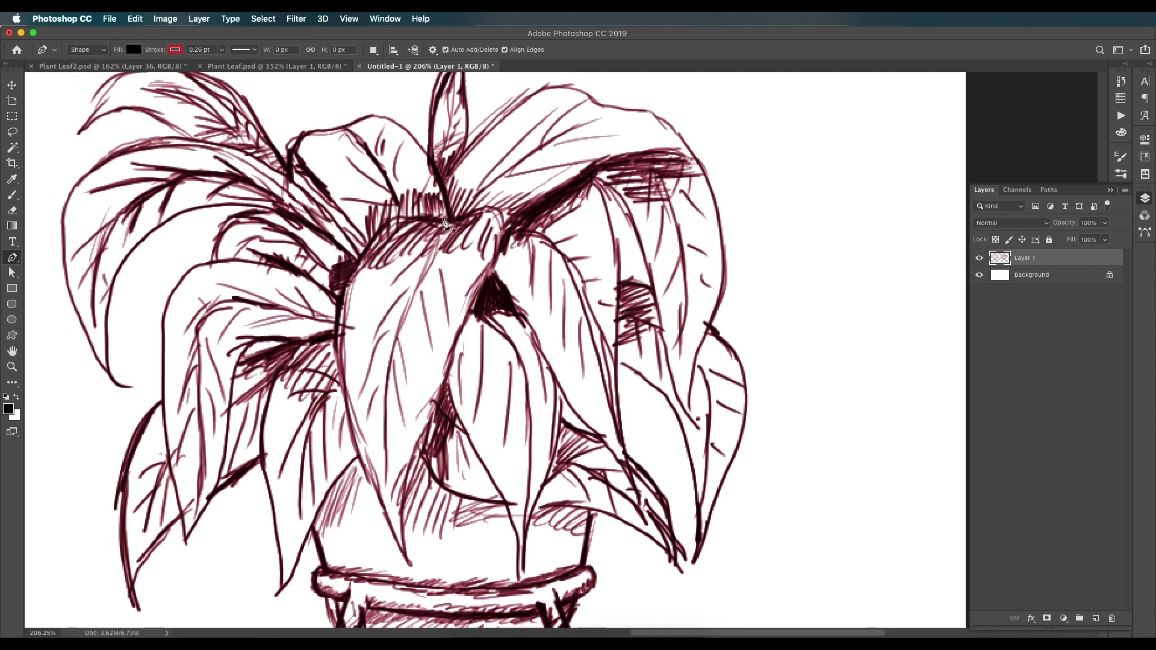
pyautogui.moveTo(440, 220); pyautogui.dragTo(503, 217)
pyautogui.click(494, 212)
pyautogui.moveTo(498, 258); pyautogui.dragTo(505, 223)
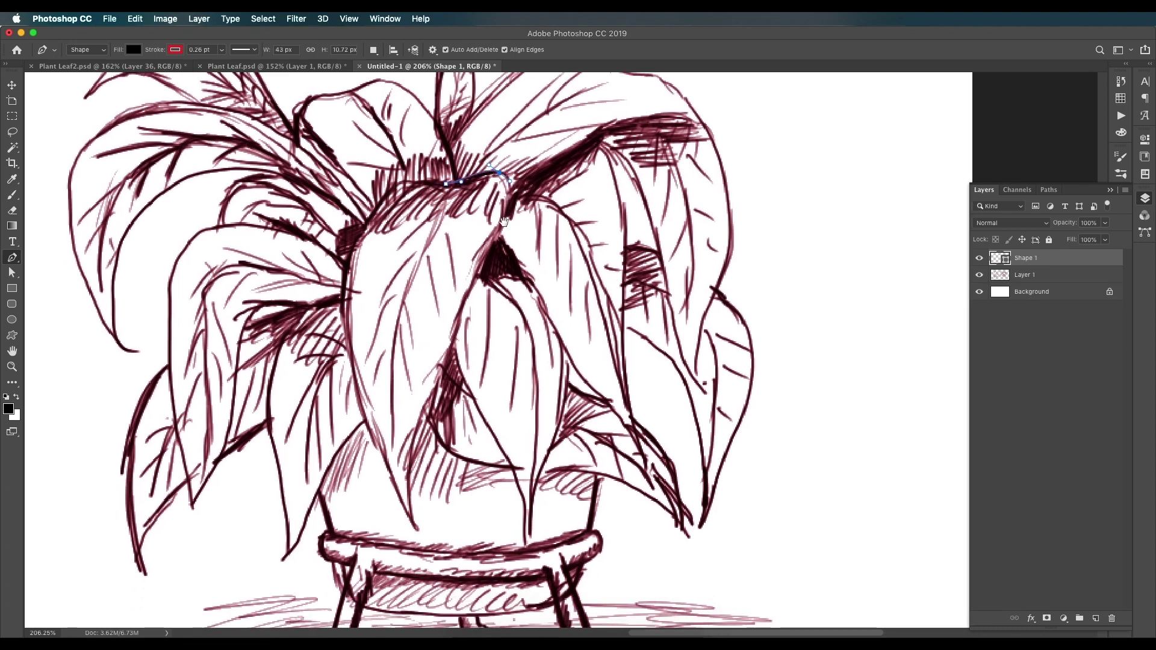
pyautogui.moveTo(485, 262); pyautogui.dragTo(469, 297)
pyautogui.moveTo(502, 197); pyautogui.dragTo(512, 174)
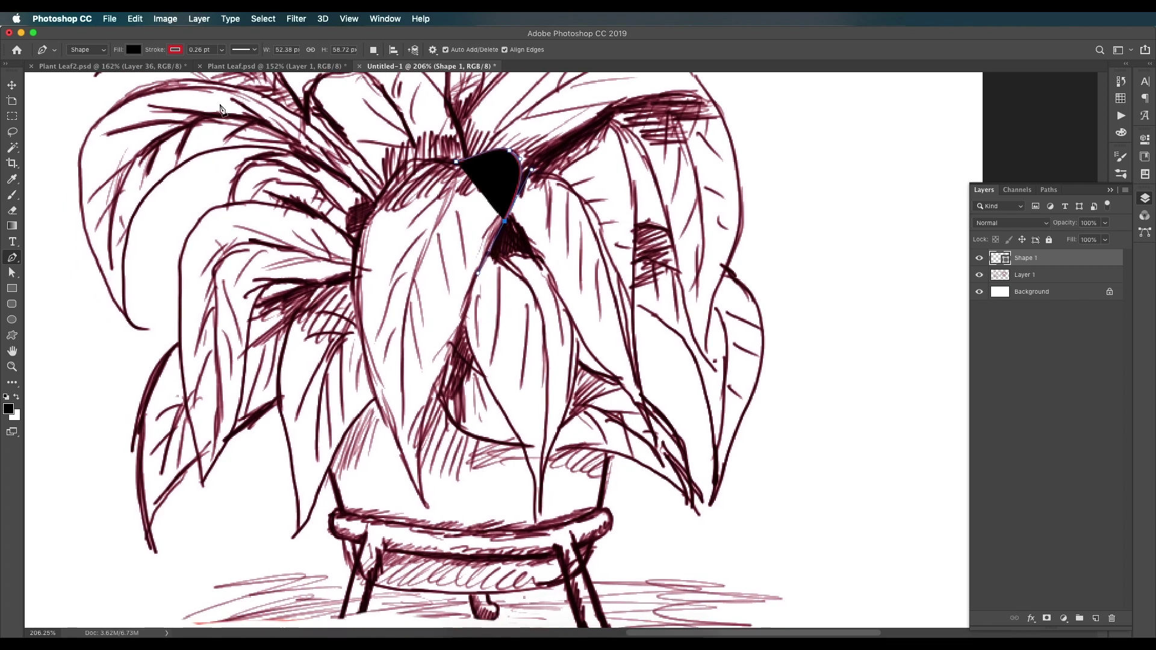
# Remove the shape's fill and finish outlining the central leaf around its lower tip and left edge, about 136 × 293 px.
pyautogui.click(128, 54)
pyautogui.click(92, 77)
pyautogui.click(139, 52)
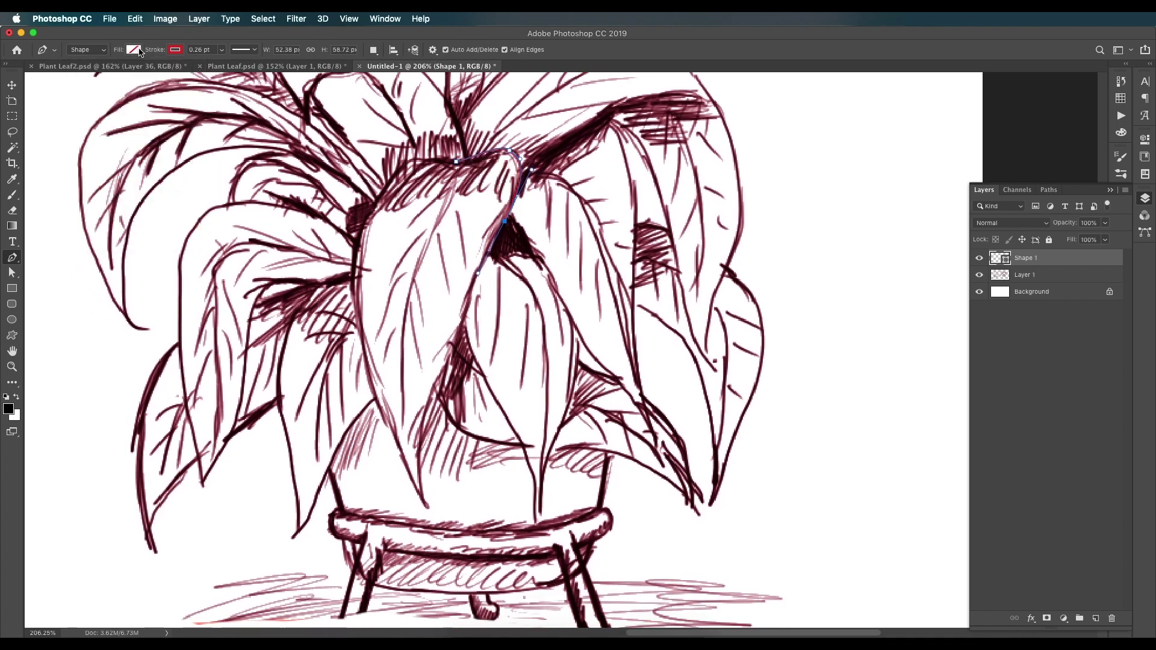
pyautogui.moveTo(458, 335); pyautogui.dragTo(418, 409)
pyautogui.scroll(-3, 443, 388)
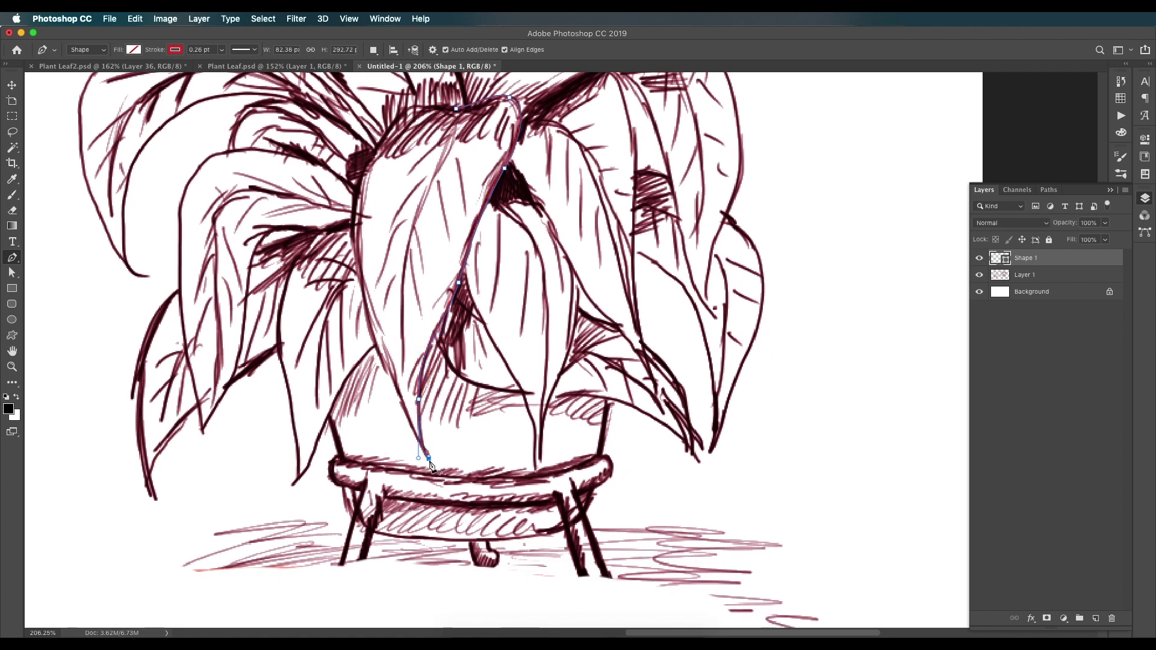
pyautogui.moveTo(376, 334); pyautogui.dragTo(362, 290)
pyautogui.scroll(3, 358, 265)
pyautogui.moveTo(406, 161); pyautogui.dragTo(461, 166)
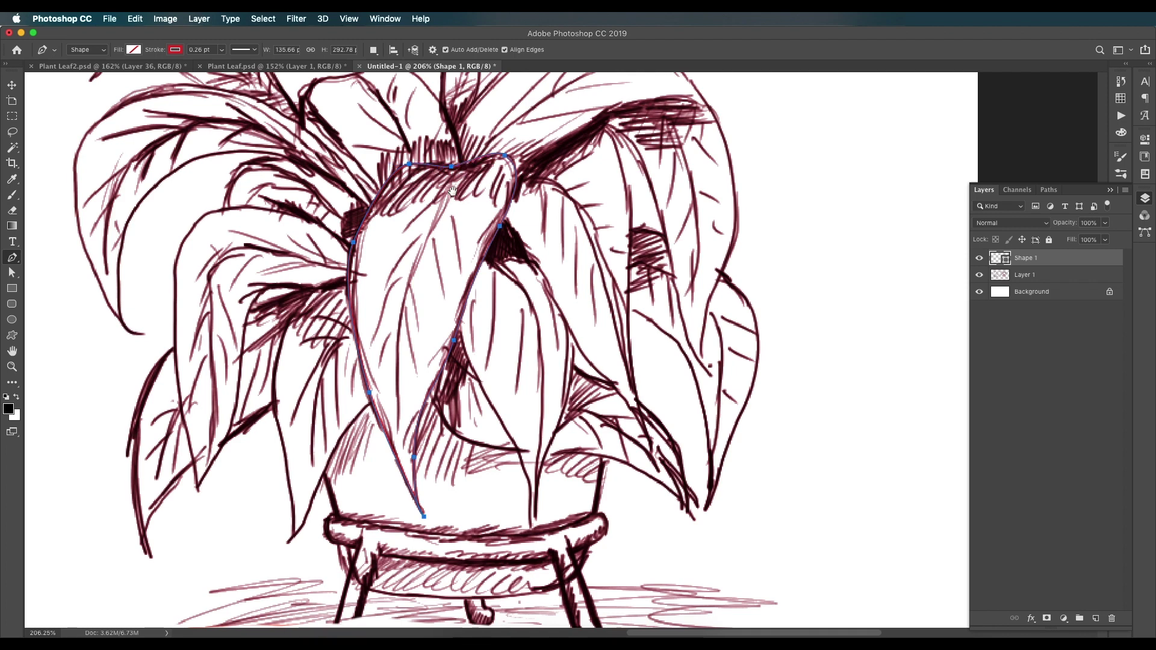
pyautogui.scroll(3, 453, 191)
pyautogui.hscroll(3, 452, 191)
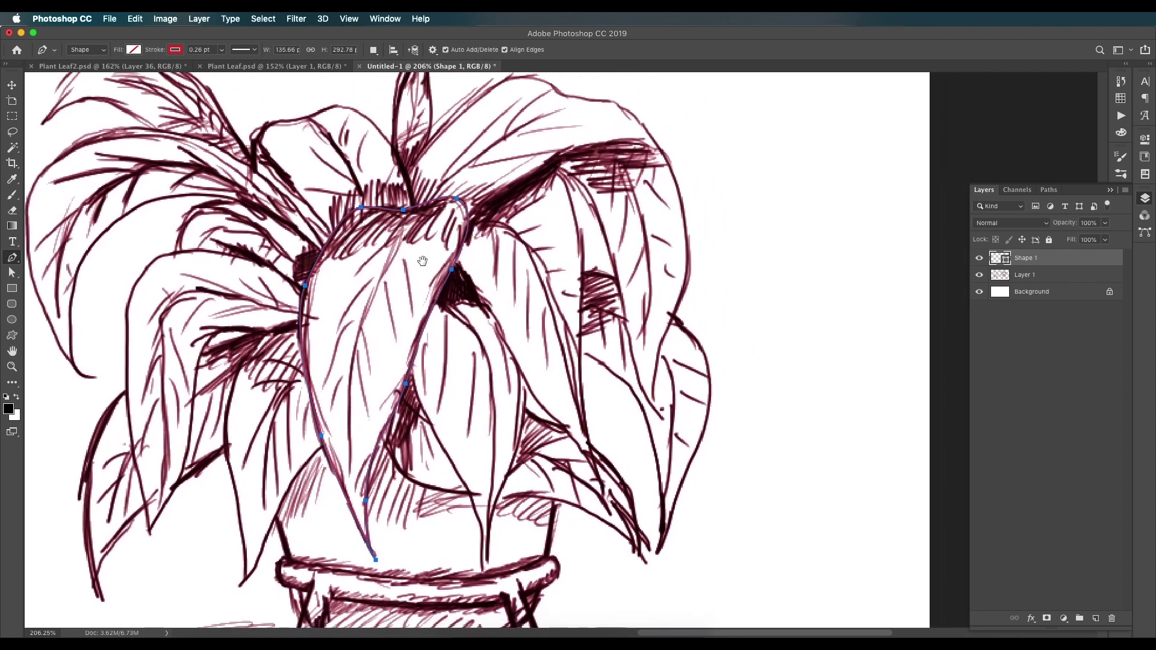
pyautogui.scroll(3, 422, 260)
pyautogui.hscroll(-3, 423, 261)
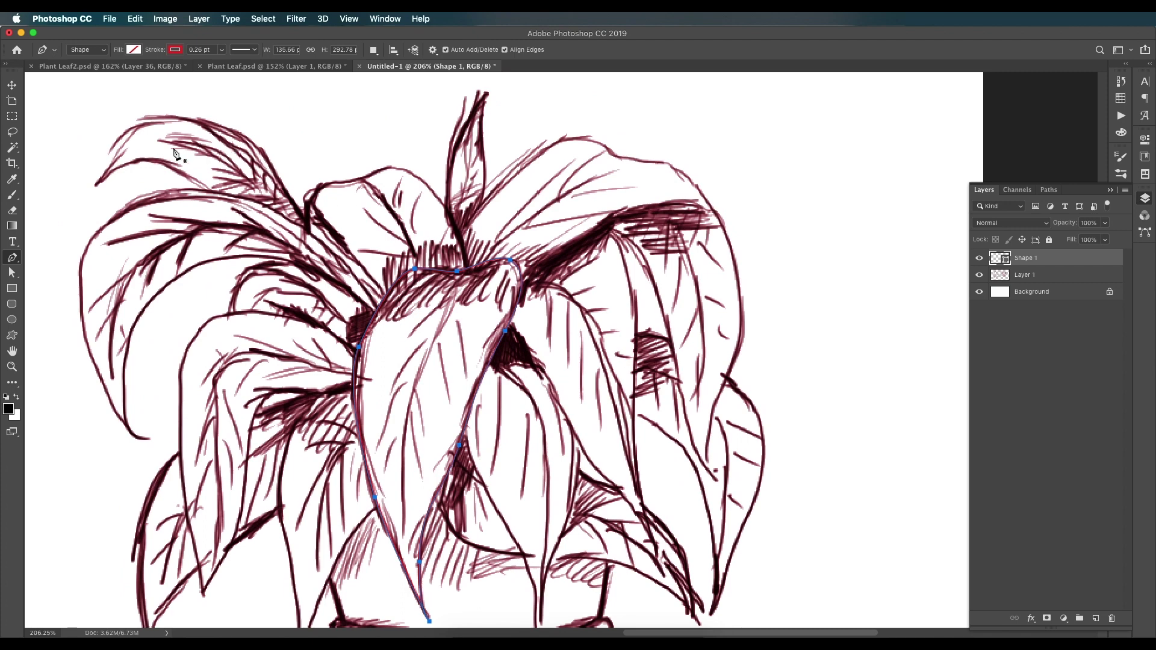
pyautogui.scroll(-3, 479, 241)
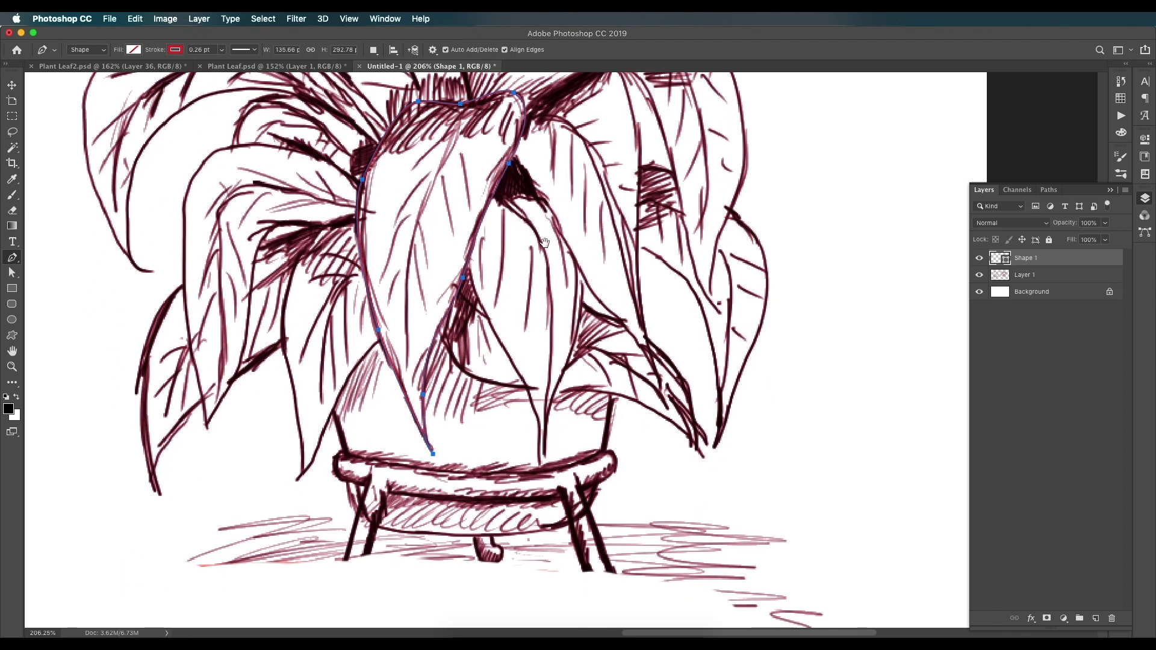
pyautogui.scroll(2, 471, 176)
pyautogui.hscroll(2, 471, 176)
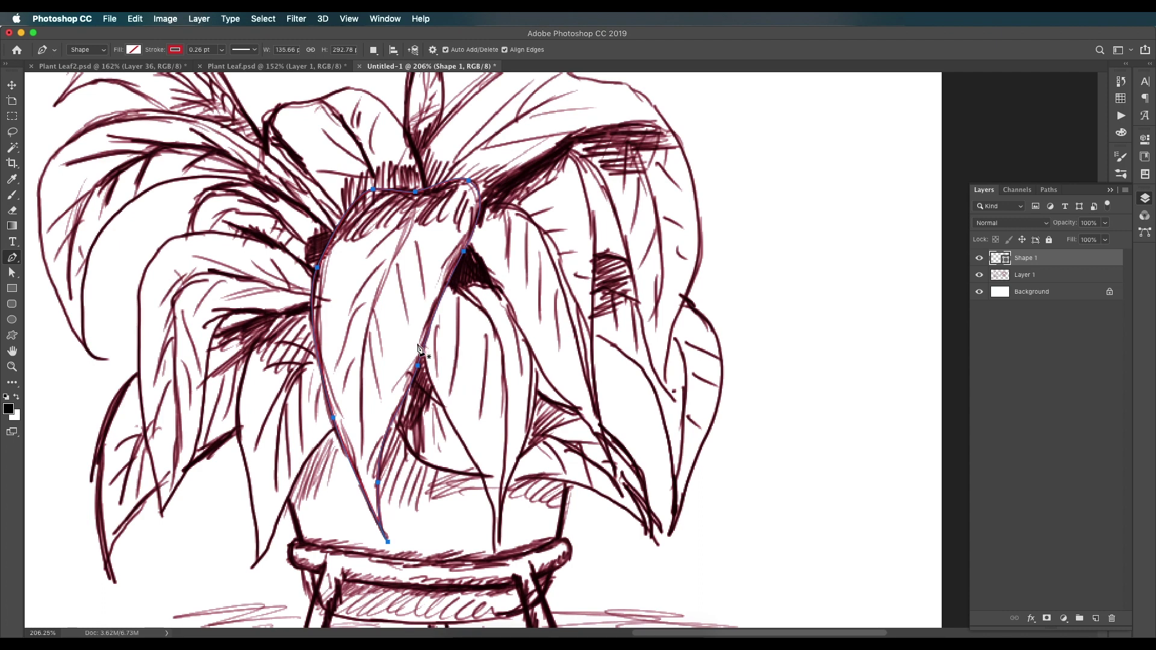
# Trace the hanging leaf just right of the central one as a closed shape about 94 × 226 px, extending behind the central leaf.
pyautogui.hscroll(2, 419, 349)
pyautogui.scroll(-1, 420, 349)
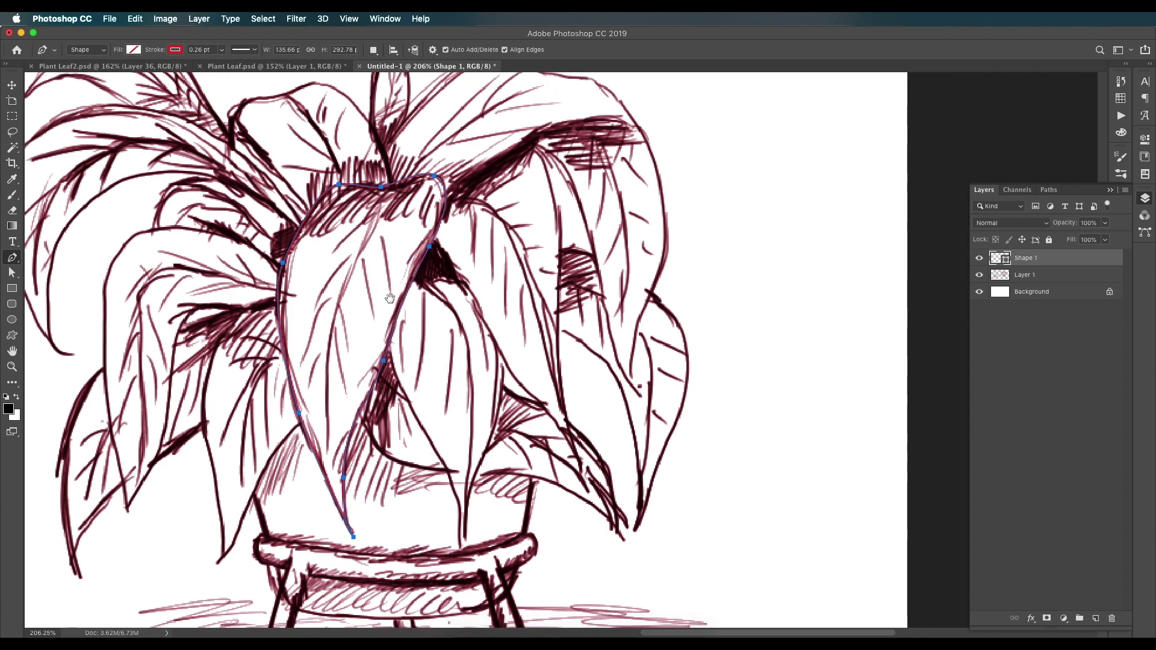
pyautogui.click(425, 277)
pyautogui.moveTo(470, 281); pyautogui.dragTo(485, 291)
pyautogui.moveTo(485, 355)
pyautogui.mouseDown()
pyautogui.moveTo(480, 306)
pyautogui.moveTo(498, 368)
pyautogui.mouseUp()
pyautogui.moveTo(484, 430)
pyautogui.mouseDown()
pyautogui.moveTo(494, 352)
pyautogui.moveTo(436, 354)
pyautogui.mouseUp()
pyautogui.scroll(-1, 494, 352)
pyautogui.click(470, 421)
pyautogui.scroll(2, 470, 422)
pyautogui.moveTo(393, 276); pyautogui.dragTo(391, 263)
pyautogui.moveTo(398, 191); pyautogui.dragTo(408, 171)
pyautogui.click(427, 181)
pyautogui.moveTo(472, 148); pyautogui.dragTo(501, 217)
# Trace the plant's lowest left leaf as a closed shape about 237 × 233 px, with its base running behind the central leaf.
pyautogui.scroll(-4, 501, 217)
pyautogui.hscroll(-10, 501, 217)
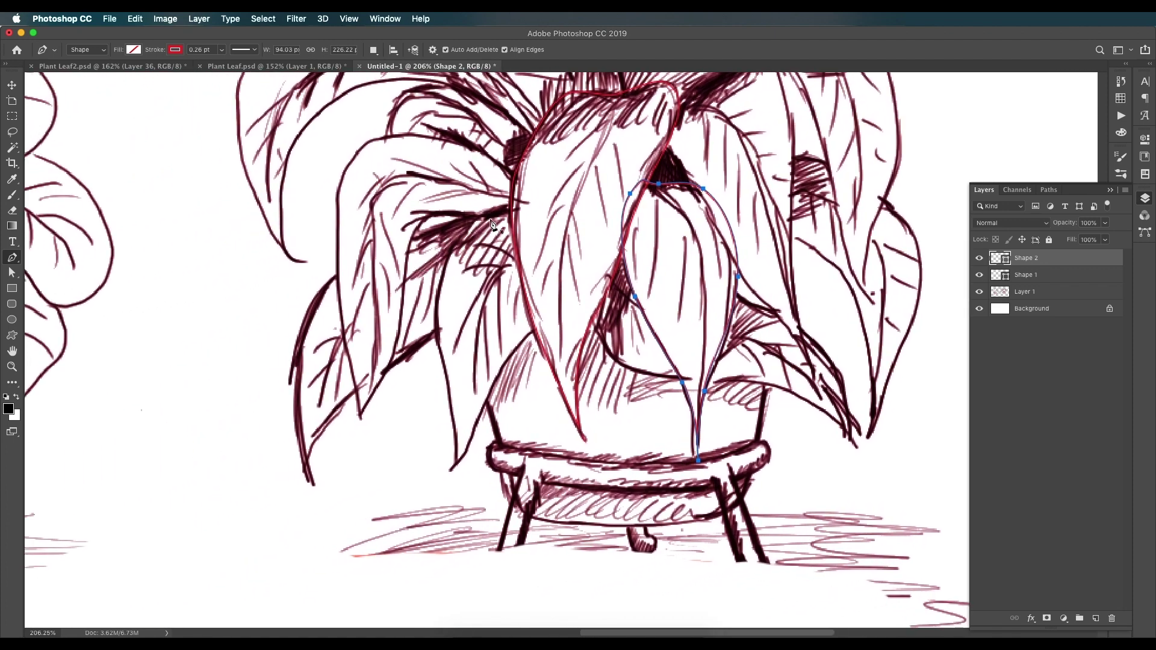
pyautogui.click(540, 199)
pyautogui.click(429, 230)
pyautogui.moveTo(309, 318); pyautogui.dragTo(295, 382)
pyautogui.scroll(-4, 295, 381)
pyautogui.click(308, 424)
pyautogui.click(307, 376)
pyautogui.click(393, 294)
pyautogui.moveTo(518, 237); pyautogui.dragTo(572, 227)
pyautogui.click(586, 188)
pyautogui.scroll(3, 557, 145)
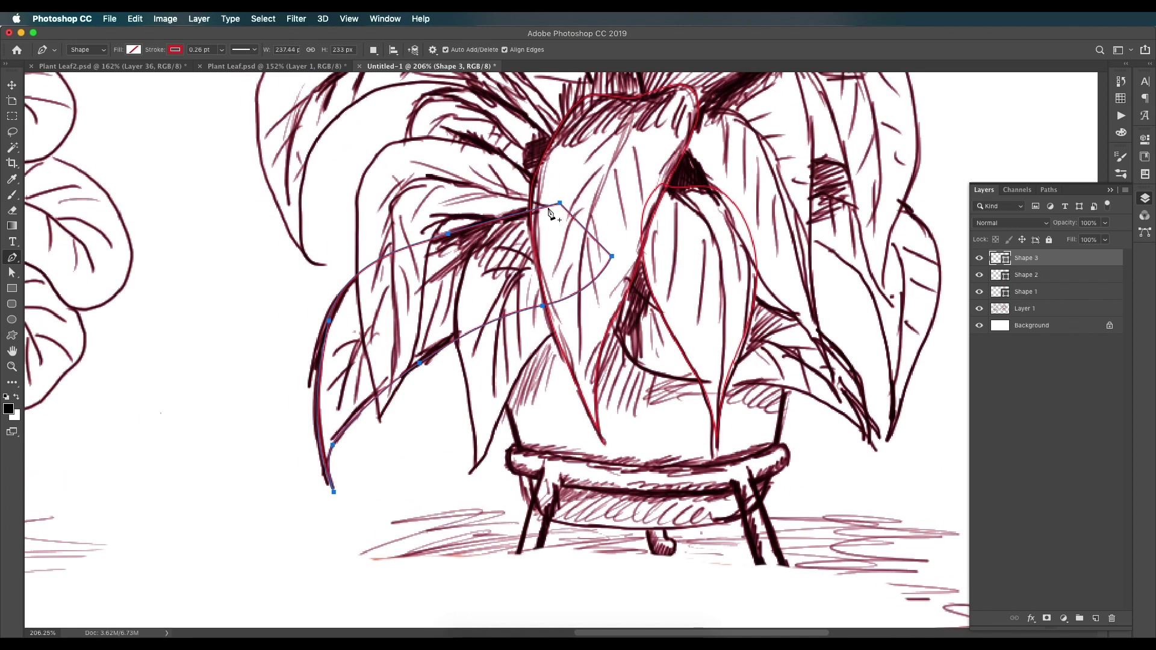
pyautogui.hscroll(2, 566, 235)
pyautogui.click(497, 215)
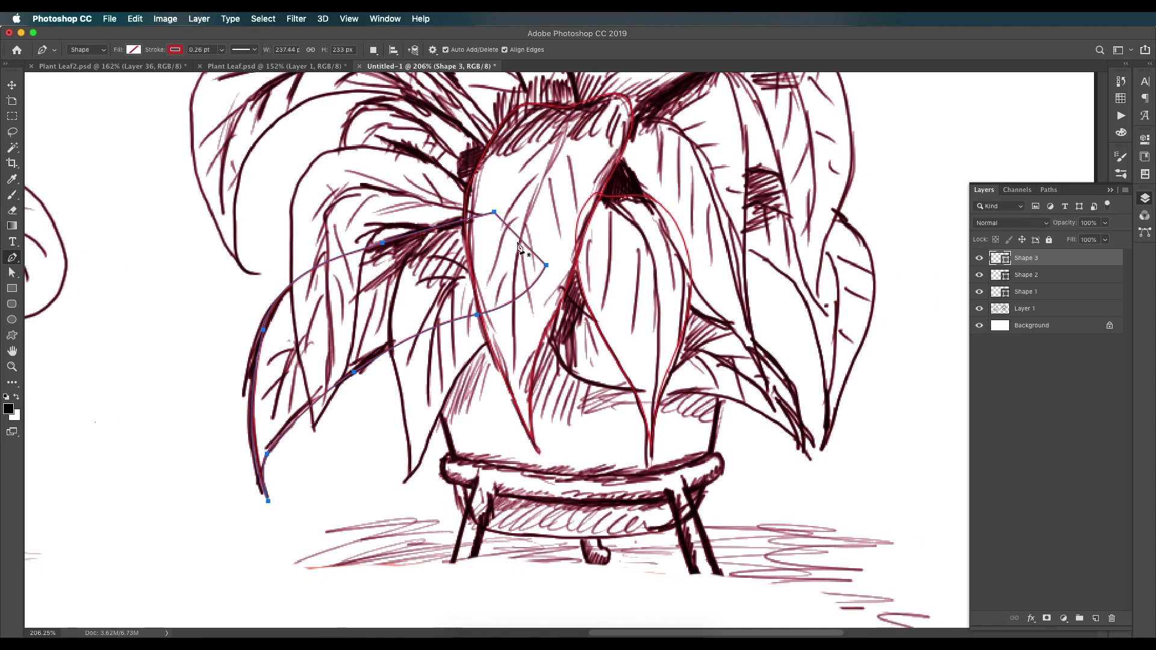
pyautogui.scroll(-1, 484, 283)
pyautogui.hscroll(1, 485, 283)
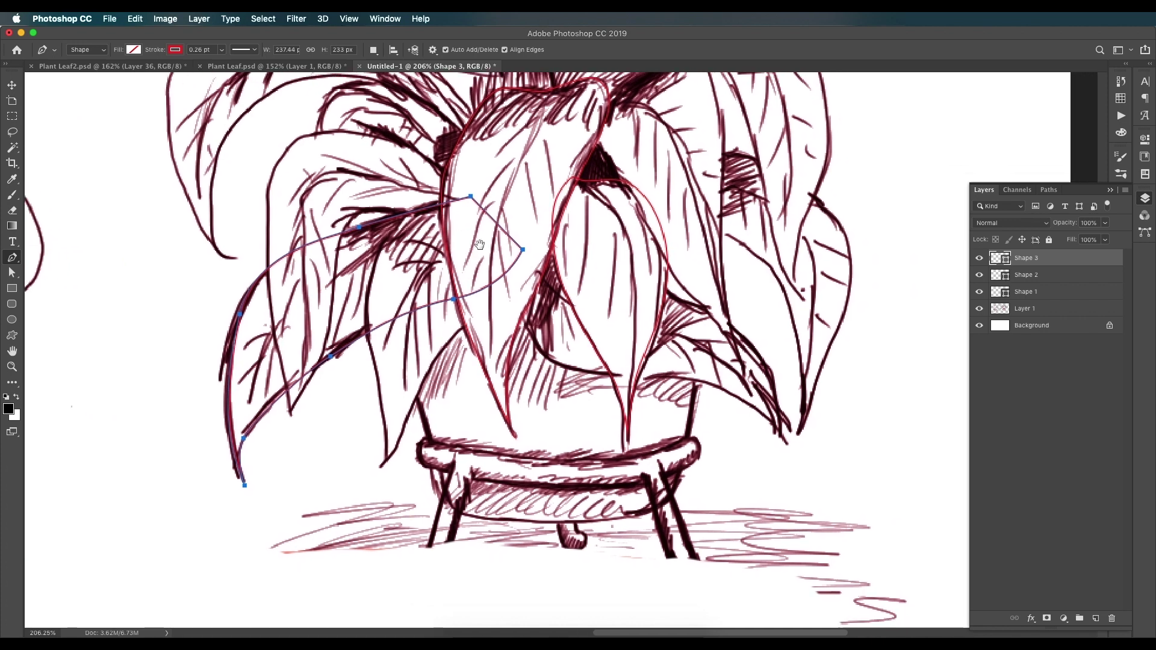
pyautogui.scroll(2, 464, 236)
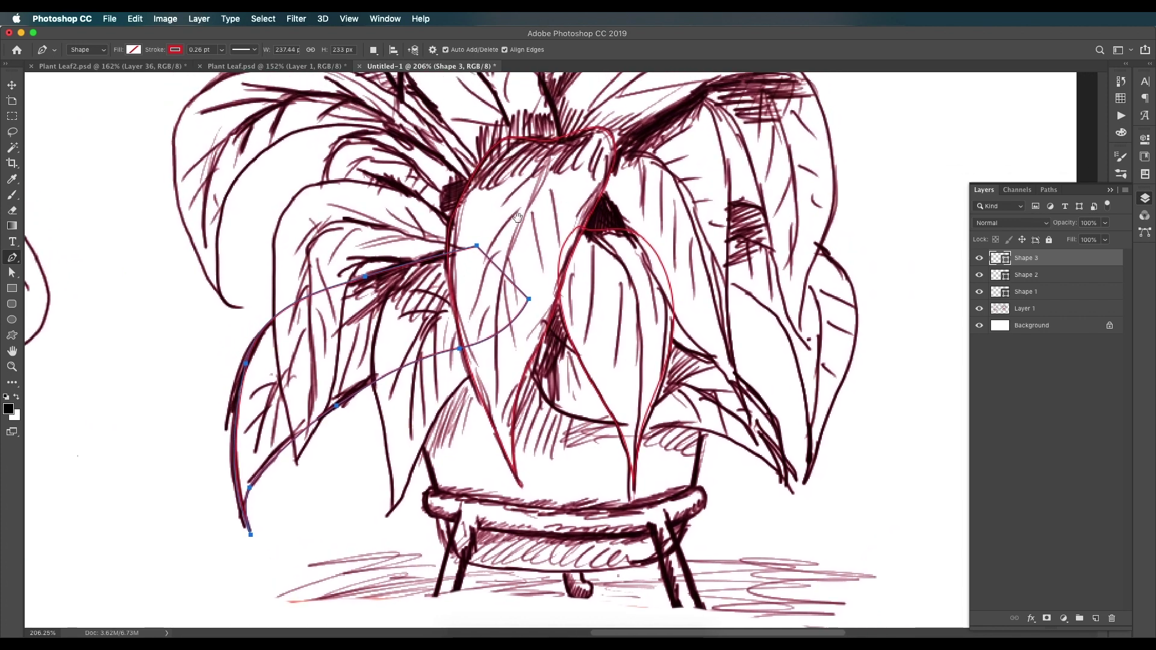
pyautogui.scroll(1, 494, 301)
pyautogui.hscroll(-1, 493, 301)
# Trace the low right leaf above the pot rim as a closed shape, with its base extending behind the hanging front leaf.
pyautogui.hscroll(5, 503, 346)
pyautogui.scroll(-1, 503, 347)
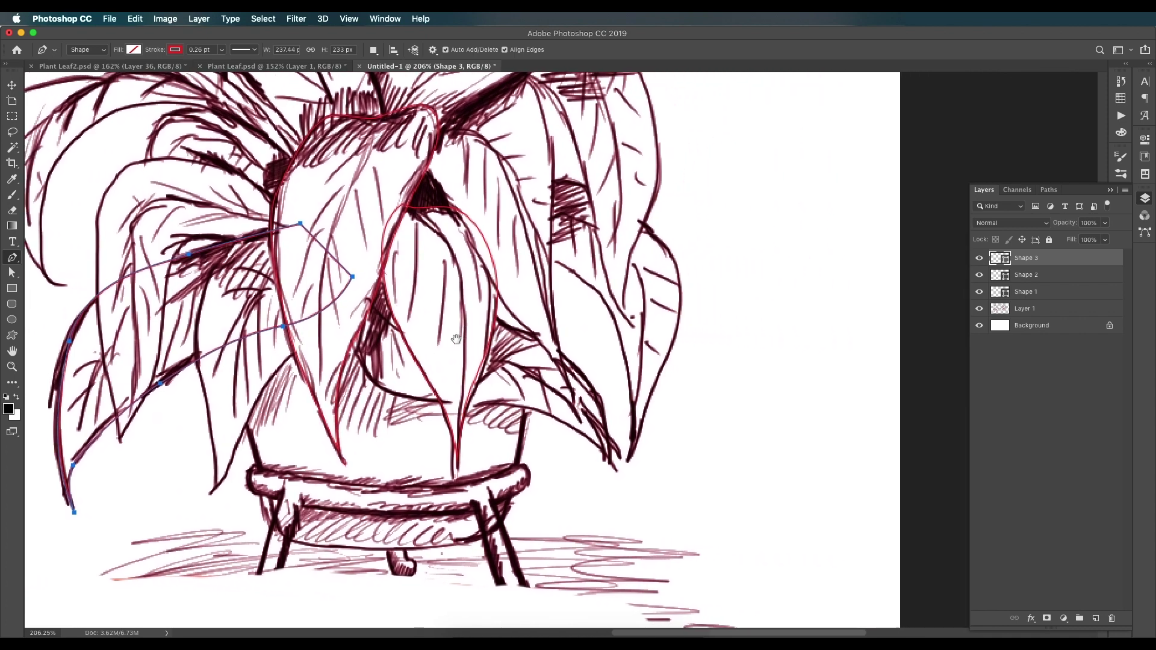
pyautogui.click(335, 324)
pyautogui.moveTo(370, 389); pyautogui.dragTo(395, 403)
pyautogui.moveTo(506, 409); pyautogui.dragTo(547, 409)
pyautogui.moveTo(616, 482); pyautogui.dragTo(624, 512)
pyautogui.click(587, 393)
pyautogui.moveTo(504, 332); pyautogui.dragTo(478, 319)
pyautogui.click(439, 255)
pyautogui.moveTo(336, 246); pyautogui.dragTo(323, 275)
pyautogui.click(334, 324)
# Trace the drooping leaf at the plant's far right as its own shape, running its base behind the front leaves.
pyautogui.moveTo(541, 220)
pyautogui.mouseDown()
pyautogui.moveTo(472, 295)
pyautogui.moveTo(466, 250)
pyautogui.moveTo(520, 230)
pyautogui.mouseUp()
pyautogui.click(335, 246)
pyautogui.moveTo(557, 274); pyautogui.dragTo(596, 322)
pyautogui.moveTo(601, 371); pyautogui.dragTo(611, 297)
pyautogui.moveTo(546, 389); pyautogui.dragTo(537, 408)
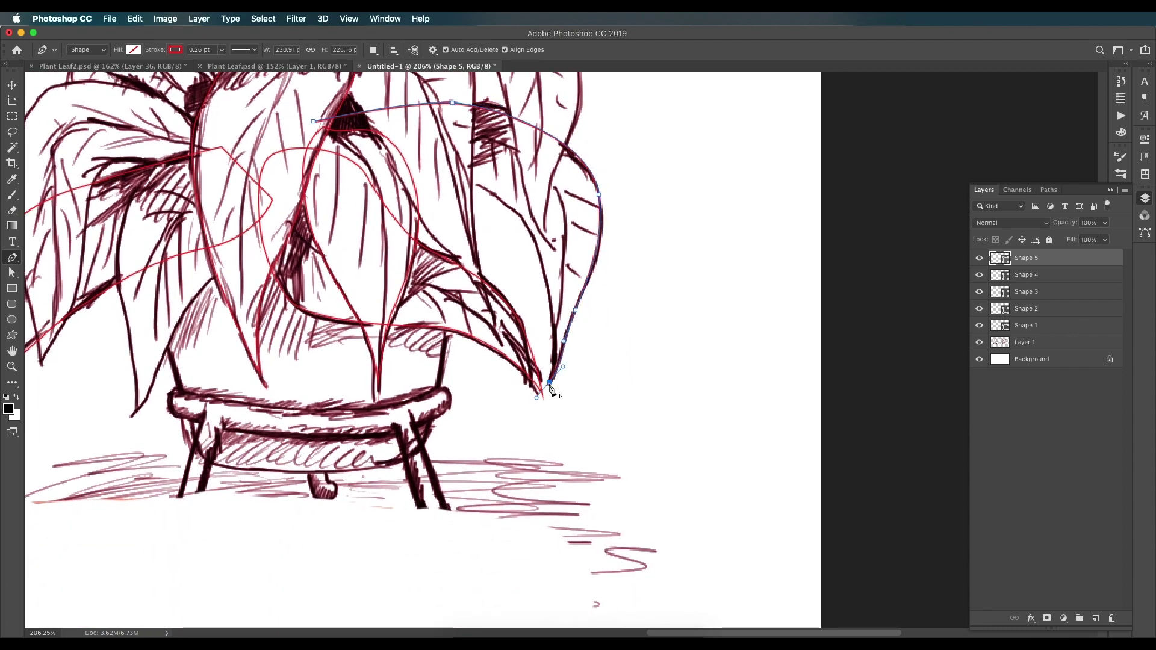
pyautogui.moveTo(548, 291); pyautogui.dragTo(539, 250)
pyautogui.moveTo(540, 250); pyautogui.dragTo(550, 295)
pyautogui.moveTo(501, 238); pyautogui.dragTo(470, 220)
pyautogui.moveTo(357, 199); pyautogui.dragTo(349, 193)
pyautogui.click(323, 167)
# Outline the narrow upright leaf at the top centre of the plant as its own shape, about 129 px tall.
pyautogui.moveTo(219, 108)
pyautogui.mouseDown()
pyautogui.moveTo(485, 209)
pyautogui.moveTo(450, 190)
pyautogui.mouseUp()
pyautogui.hscroll(3, 485, 209)
pyautogui.scroll(2, 486, 209)
pyautogui.click(428, 283)
pyautogui.click(455, 124)
pyautogui.scroll(-1, 462, 109)
pyautogui.hscroll(-1, 463, 109)
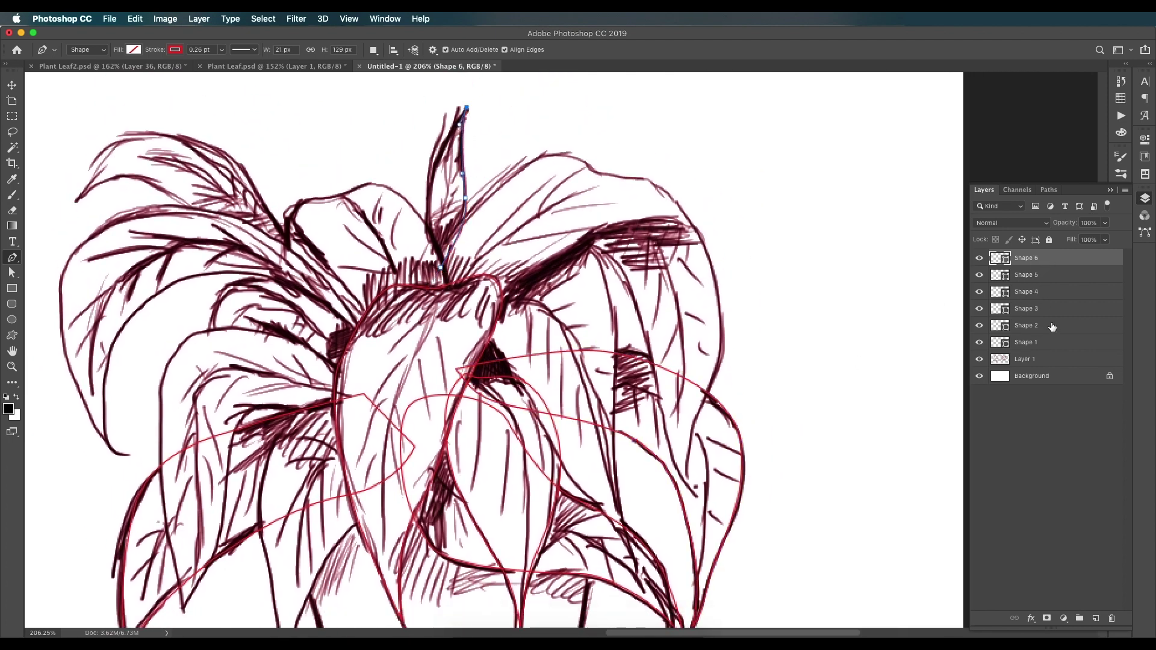
# Trace the curling leaf at the plant's upper left as a closed shape about 211 × 143 px.
pyautogui.scroll(1, 482, 301)
pyautogui.hscroll(-3, 241, 181)
pyautogui.click(156, 204)
pyautogui.click(176, 169)
pyautogui.click(259, 138)
pyautogui.click(346, 209)
pyautogui.click(418, 313)
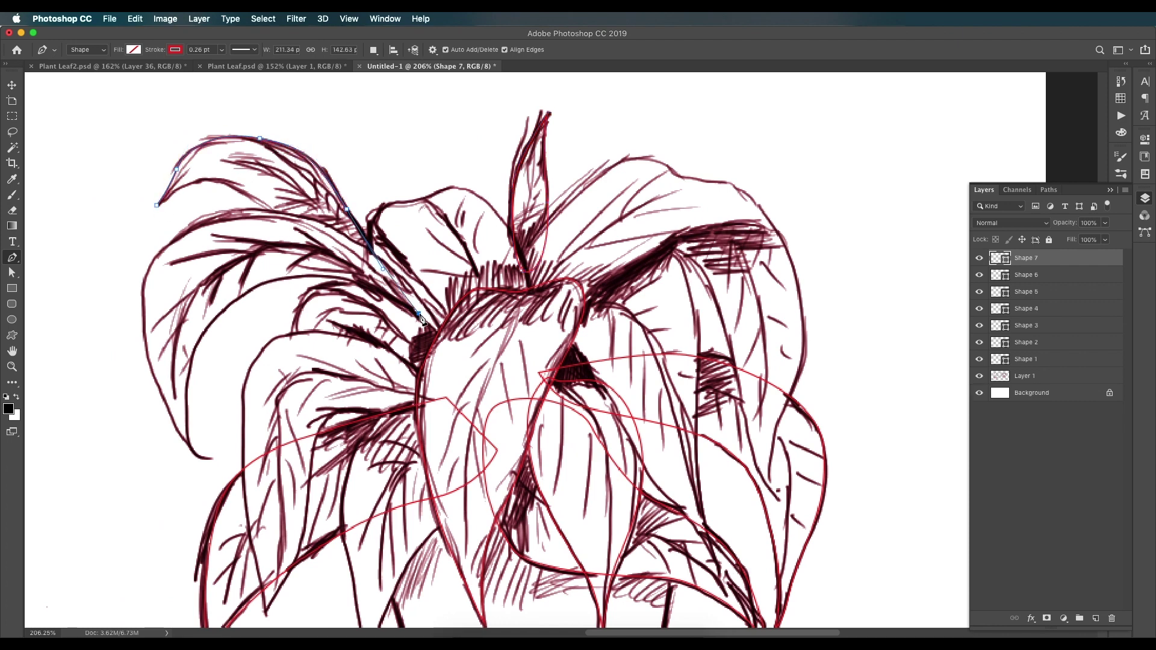
pyautogui.moveTo(291, 227); pyautogui.dragTo(288, 221)
pyautogui.moveTo(213, 180); pyautogui.dragTo(201, 181)
# Trace the partly hidden small leaf left of the central leaf as a closed shape about 147 × 166 px.
pyautogui.scroll(-3, 145, 222)
pyautogui.hscroll(1, 145, 222)
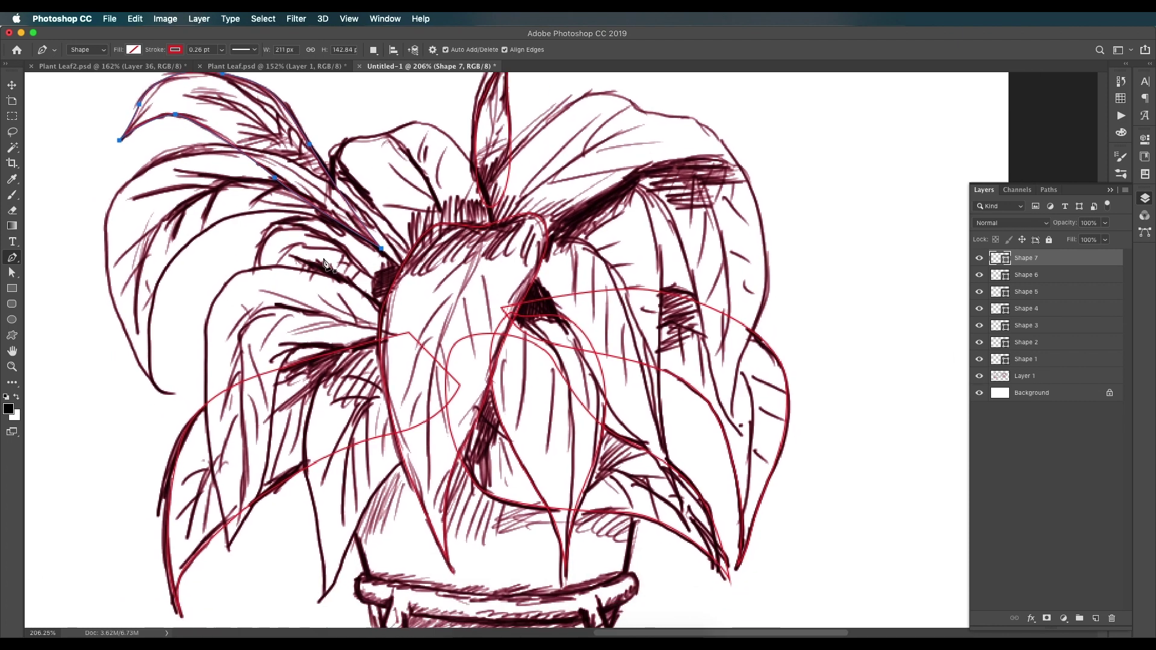
pyautogui.click(435, 275)
pyautogui.moveTo(300, 203); pyautogui.dragTo(252, 210)
pyautogui.moveTo(257, 286); pyautogui.dragTo(262, 307)
pyautogui.click(300, 409)
pyautogui.moveTo(325, 289); pyautogui.dragTo(340, 271)
pyautogui.moveTo(410, 290); pyautogui.dragTo(442, 322)
pyautogui.click(437, 275)
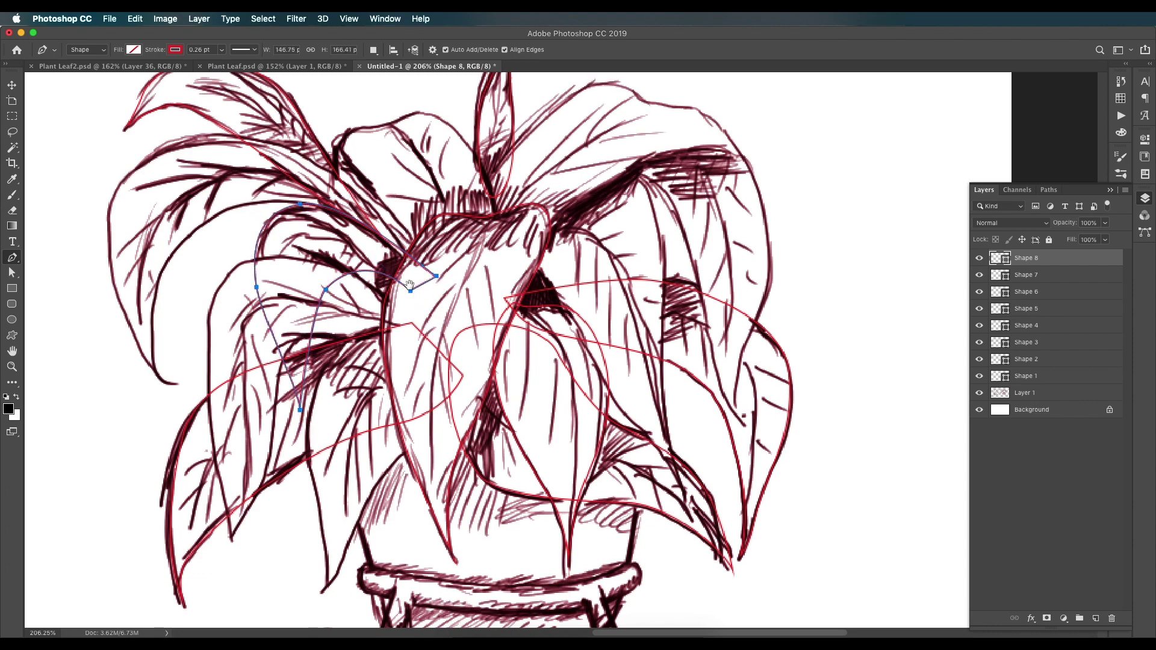
# Trace the bent leaf in front of the small hidden left leaf as a closed shape about 172 × 233 px.
pyautogui.hscroll(-1, 275, 312)
pyautogui.scroll(-2, 275, 312)
pyautogui.scroll(2, 275, 312)
pyautogui.scroll(-1, 276, 311)
pyautogui.scroll(1, 277, 316)
pyautogui.click(273, 519)
pyautogui.click(259, 449)
pyautogui.moveTo(250, 296); pyautogui.dragTo(257, 263)
pyautogui.moveTo(332, 232); pyautogui.dragTo(386, 245)
pyautogui.click(462, 285)
pyautogui.click(456, 314)
pyautogui.moveTo(372, 315); pyautogui.dragTo(342, 313)
pyautogui.moveTo(320, 356); pyautogui.dragTo(315, 401)
pyautogui.scroll(-2, 315, 401)
pyautogui.click(290, 457)
# Trace the large arching leaf at the plant's far left as a closed shape about 266 × 202 px, ending behind the central leaf.
pyautogui.scroll(5, 291, 460)
pyautogui.hscroll(-1, 290, 461)
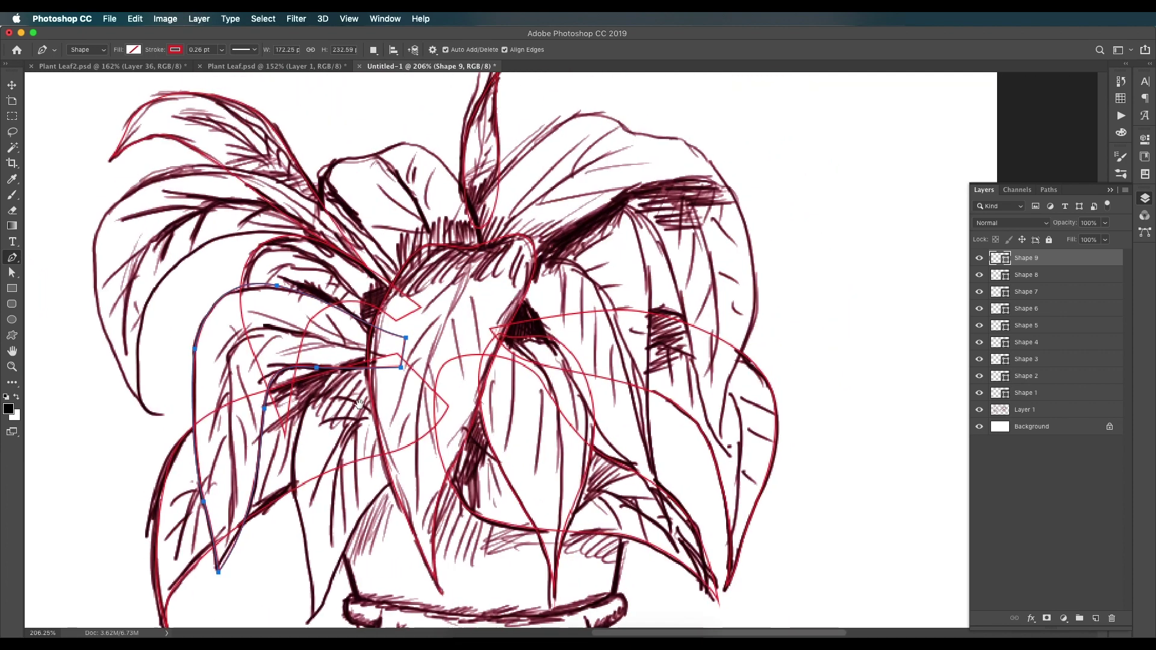
pyautogui.click(458, 336)
pyautogui.click(351, 242)
pyautogui.moveTo(144, 247); pyautogui.dragTo(116, 280)
pyautogui.press('super+z')
pyautogui.moveTo(181, 216); pyautogui.dragTo(166, 323)
pyautogui.scroll(-2, 137, 244)
pyautogui.scroll(-4, 142, 322)
pyautogui.click(188, 349)
pyautogui.moveTo(203, 209); pyautogui.dragTo(307, 168)
pyautogui.hscroll(4, 307, 168)
pyautogui.scroll(-1, 307, 169)
pyautogui.moveTo(395, 223); pyautogui.dragTo(447, 281)
pyautogui.keyDown('alt'); pyautogui.click(395, 223); pyautogui.keyUp('alt')
pyautogui.click(411, 218)
pyautogui.scroll(5, 411, 218)
pyautogui.hscroll(3, 411, 218)
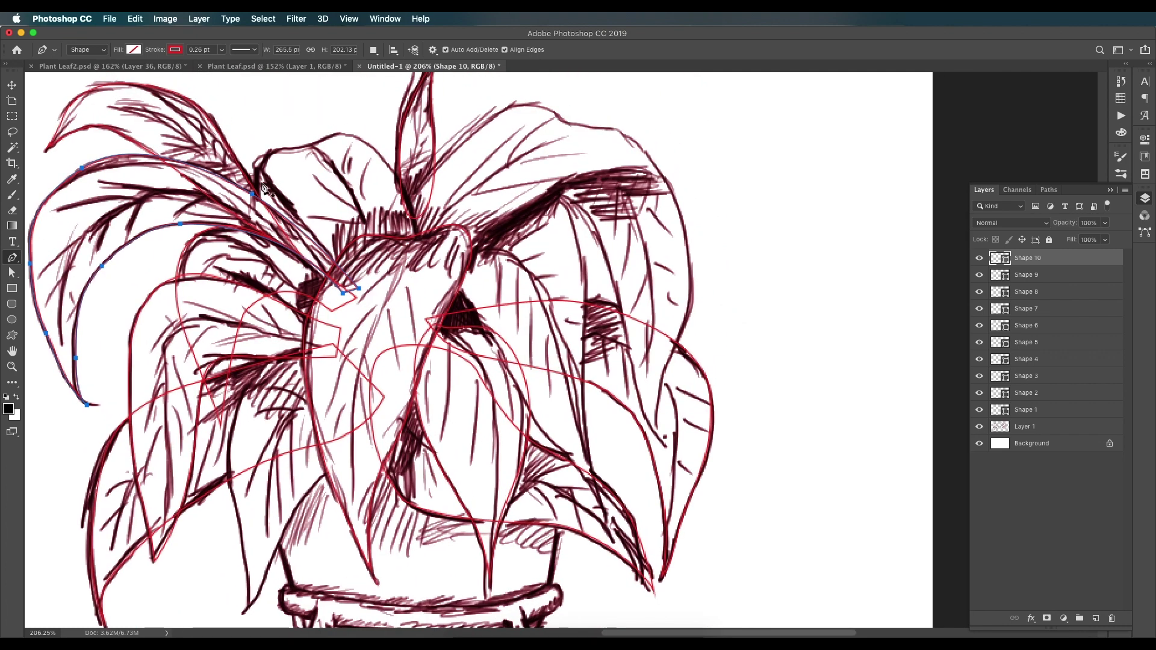
# Trace the broad rounded leaf behind the top of the central leaf, just left of the upright leaf, as a closed shape.
pyautogui.hscroll(-4, 315, 183)
pyautogui.scroll(-1, 315, 182)
pyautogui.click(294, 217)
pyautogui.moveTo(289, 166); pyautogui.dragTo(296, 150)
pyautogui.moveTo(319, 142); pyautogui.dragTo(401, 136)
pyautogui.click(348, 138)
pyautogui.click(380, 293)
pyautogui.click(294, 216)
# Trace the drooping leaf immediately right of the central leaf as a closed shape, with its base hidden behind the central leaf.
pyautogui.moveTo(506, 205); pyautogui.dragTo(398, 202)
pyautogui.moveTo(396, 193); pyautogui.dragTo(411, 188)
pyautogui.click(481, 192)
pyautogui.scroll(-3, 482, 199)
pyautogui.click(488, 259)
pyautogui.scroll(-2, 488, 259)
pyautogui.click(486, 347)
pyautogui.click(502, 407)
pyautogui.moveTo(502, 416); pyautogui.dragTo(480, 356)
pyautogui.click(347, 187)
# Trace the lower front leaf left of the central leaf's tip as a closed shape about 121 × 217 px.
pyautogui.scroll(2, 348, 187)
pyautogui.hscroll(-5, 288, 493)
pyautogui.scroll(-2, 287, 493)
pyautogui.click(288, 487)
pyautogui.moveTo(307, 453); pyautogui.dragTo(316, 434)
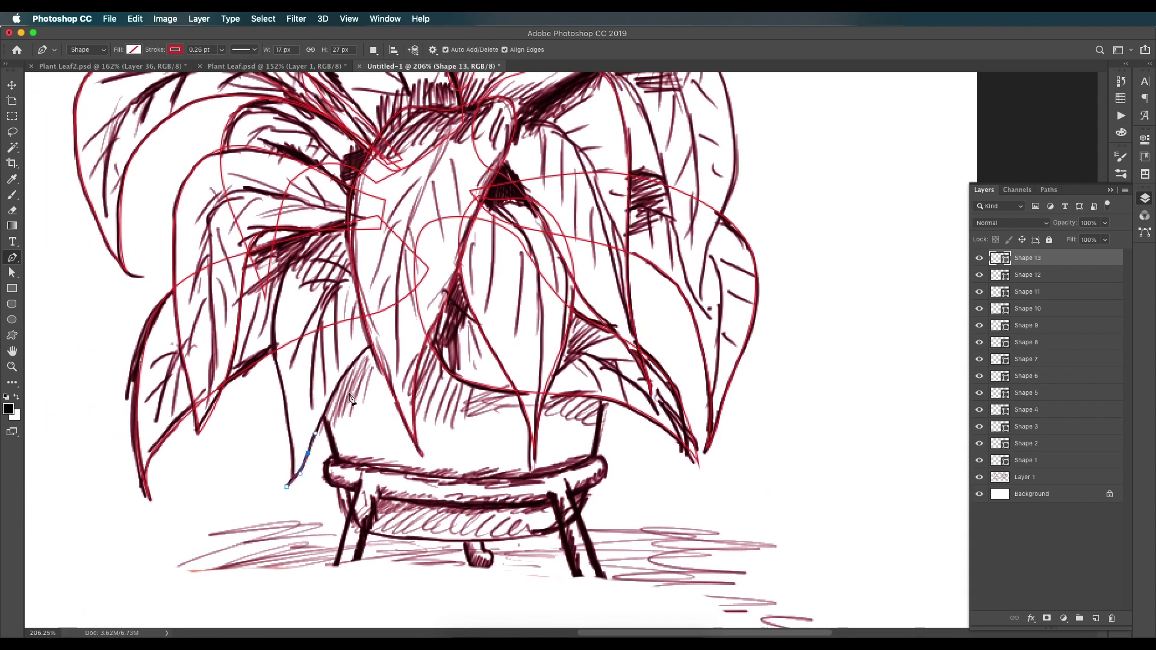
pyautogui.scroll(2, 328, 401)
pyautogui.hscroll(1, 329, 400)
pyautogui.moveTo(353, 372); pyautogui.dragTo(376, 357)
pyautogui.moveTo(411, 318); pyautogui.dragTo(414, 310)
pyautogui.moveTo(325, 242); pyautogui.dragTo(271, 258)
pyautogui.scroll(-2, 268, 313)
pyautogui.click(265, 336)
pyautogui.scroll(-5, 266, 346)
pyautogui.click(270, 413)
pyautogui.click(270, 416)
# Trace the outer edge of the large arching leaf at the plant's upper right, from its base down to its pointed tip.
pyautogui.scroll(5, 313, 361)
pyautogui.hscroll(2, 313, 361)
pyautogui.scroll(-1, 357, 297)
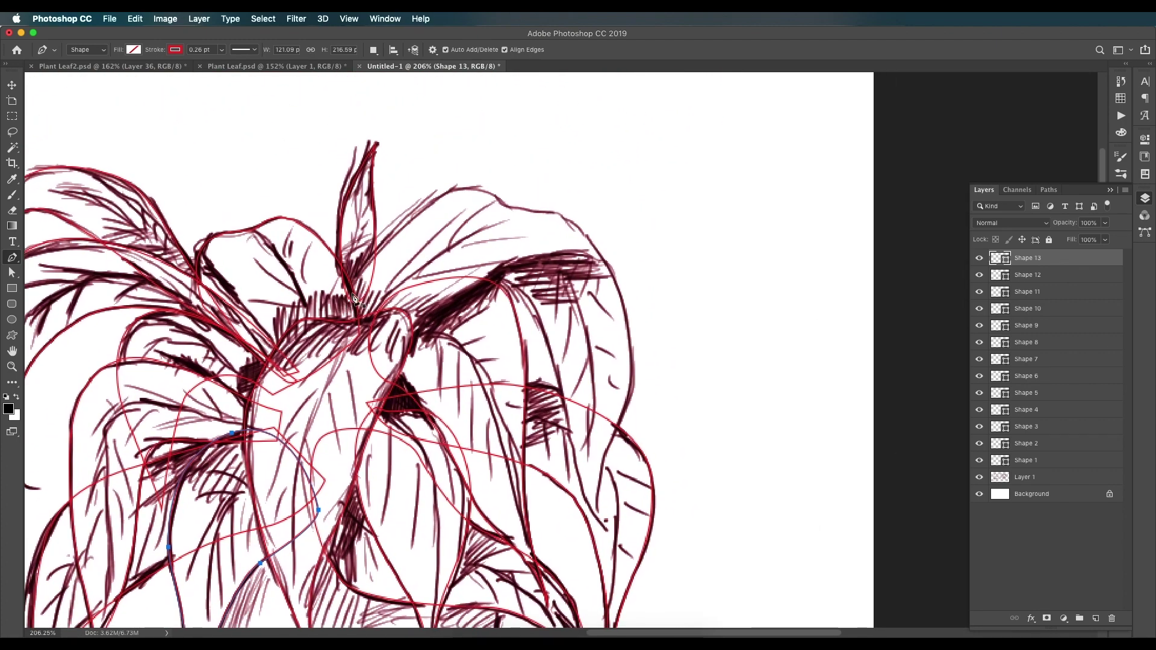
pyautogui.click(344, 300)
pyautogui.moveTo(392, 234); pyautogui.dragTo(413, 216)
pyautogui.moveTo(477, 187); pyautogui.dragTo(541, 211)
pyautogui.moveTo(566, 218); pyautogui.dragTo(607, 327)
pyautogui.scroll(-2, 594, 271)
pyautogui.scroll(-1, 607, 322)
pyautogui.moveTo(603, 295); pyautogui.dragTo(582, 341)
pyautogui.press('super+z')
pyautogui.press('super+z')
pyautogui.moveTo(582, 423); pyautogui.dragTo(604, 460)
pyautogui.keyDown('alt'); pyautogui.click(583, 423); pyautogui.keyUp('alt')
# Trace the inner edge of the large upper-right leaf back to its base, closing the shape at about 239 × 278 px.
pyautogui.moveTo(554, 372); pyautogui.dragTo(548, 338)
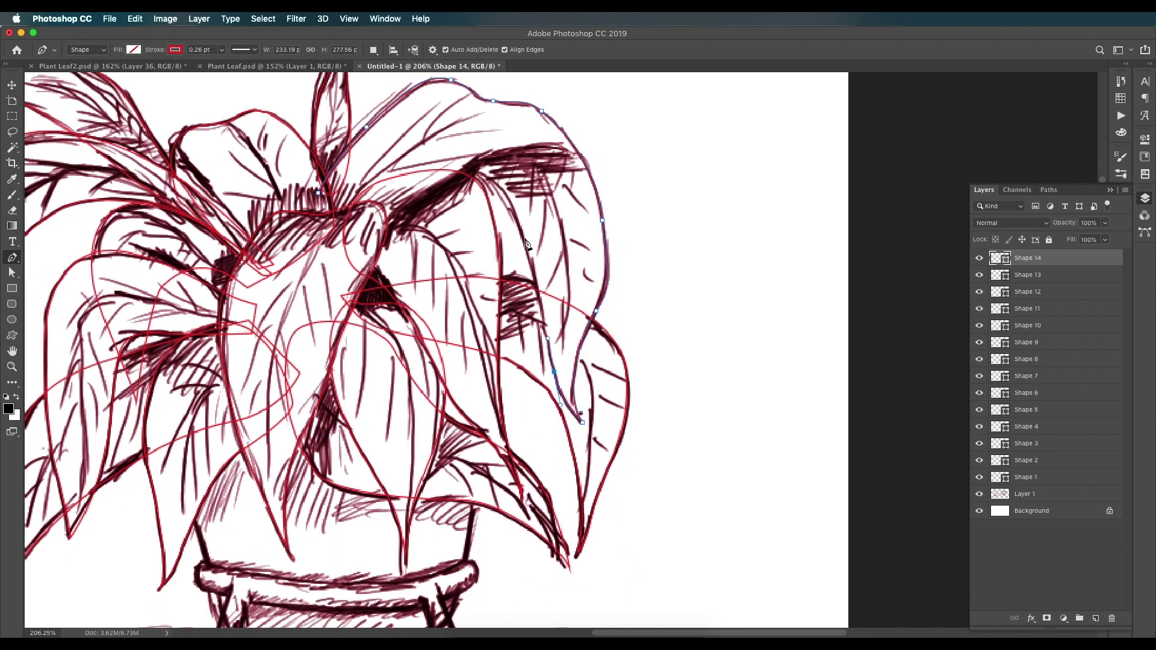
pyautogui.moveTo(454, 175); pyautogui.dragTo(428, 194)
pyautogui.moveTo(367, 232); pyautogui.dragTo(348, 236)
pyautogui.click(311, 223)
pyautogui.click(318, 193)
# Hide the sketch on Layer 1 briefly to check the traced leaf outlines at 100%, and show it again.
pyautogui.moveTo(390, 172); pyautogui.dragTo(426, 225)
pyautogui.hscroll(-4, 425, 224)
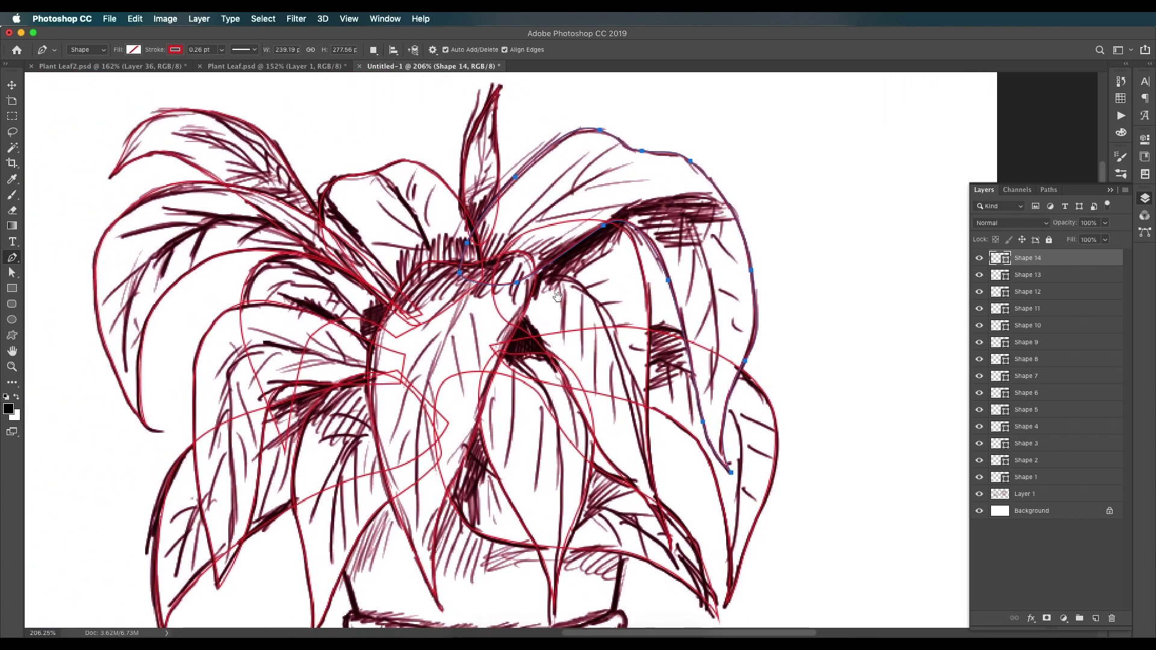
pyautogui.keyDown('shift'); pyautogui.click(1049, 495); pyautogui.keyUp('shift')
pyautogui.moveTo(662, 310); pyautogui.dragTo(627, 264)
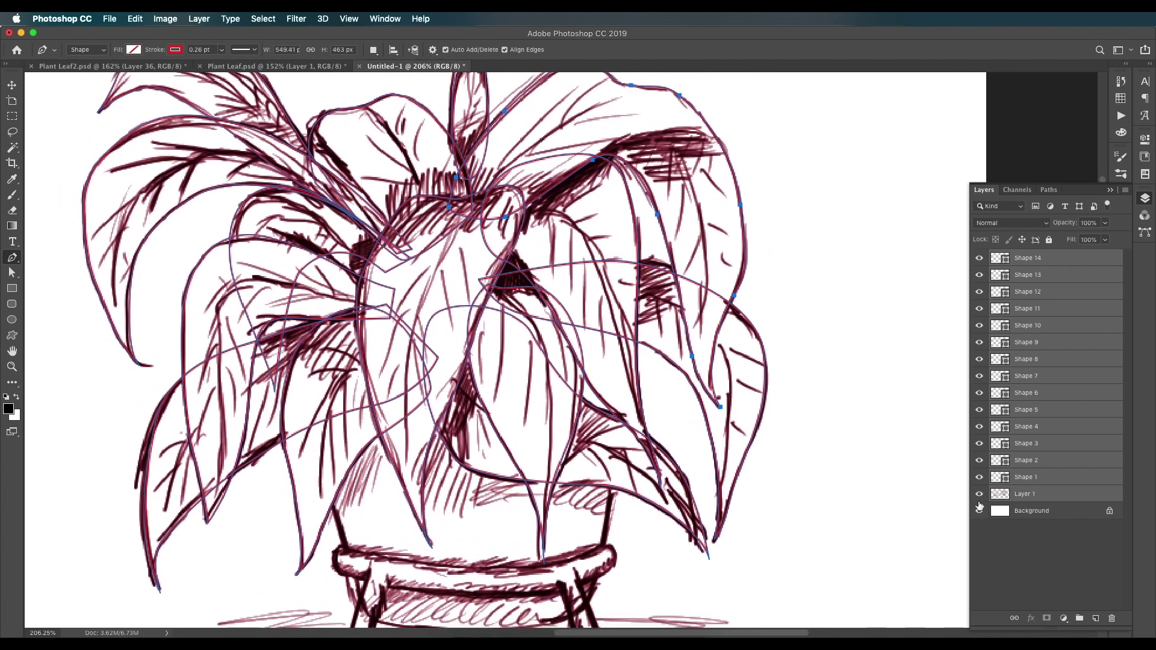
pyautogui.click(979, 495)
pyautogui.press('super+1')
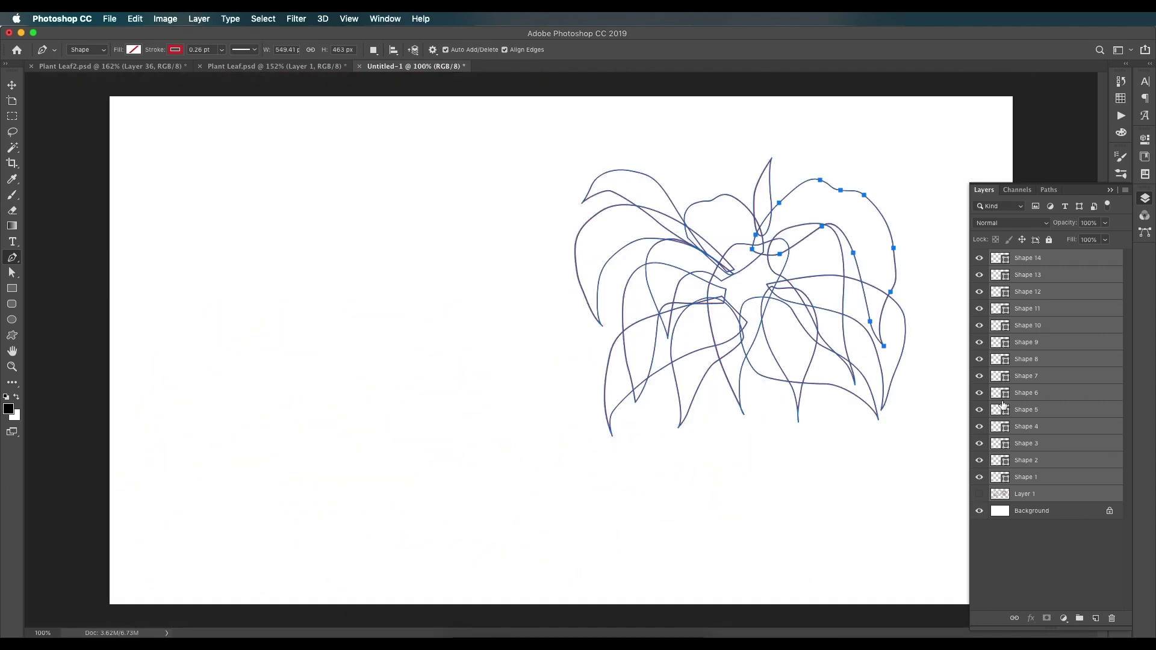
pyautogui.click(980, 494)
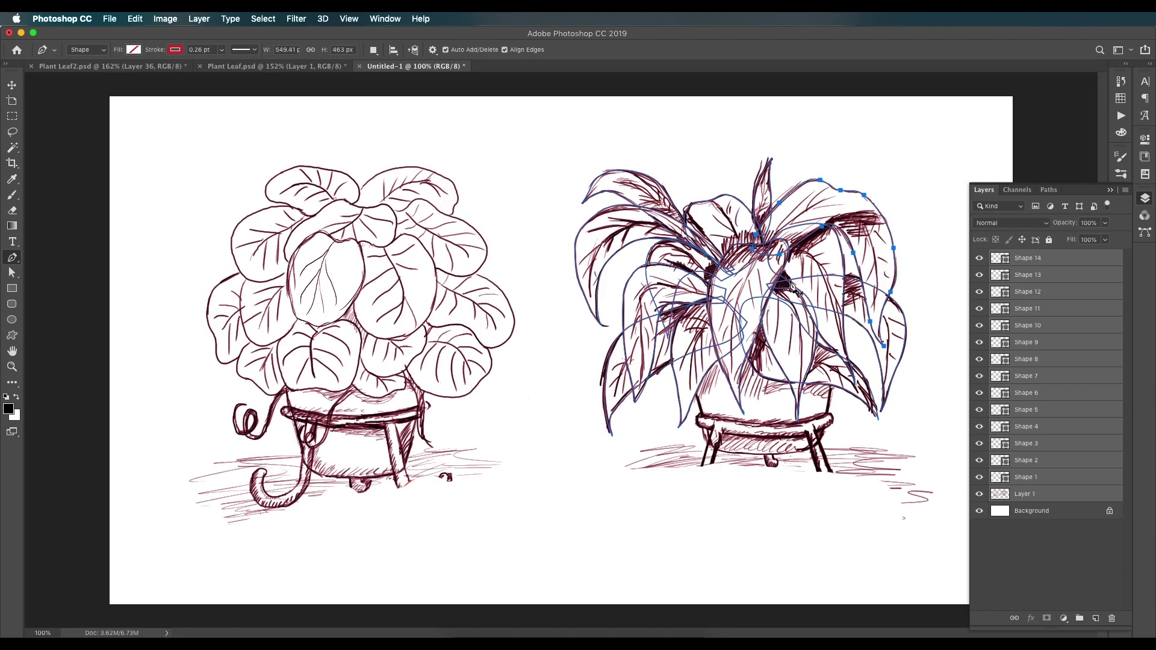
# Fill all the leaf shapes, Shape 1 through Shape 14, with a solid light blue.
pyautogui.press('super+plus')
pyautogui.moveTo(811, 339); pyautogui.dragTo(675, 346)
pyautogui.moveTo(860, 383); pyautogui.dragTo(835, 396)
pyautogui.click(1090, 476)
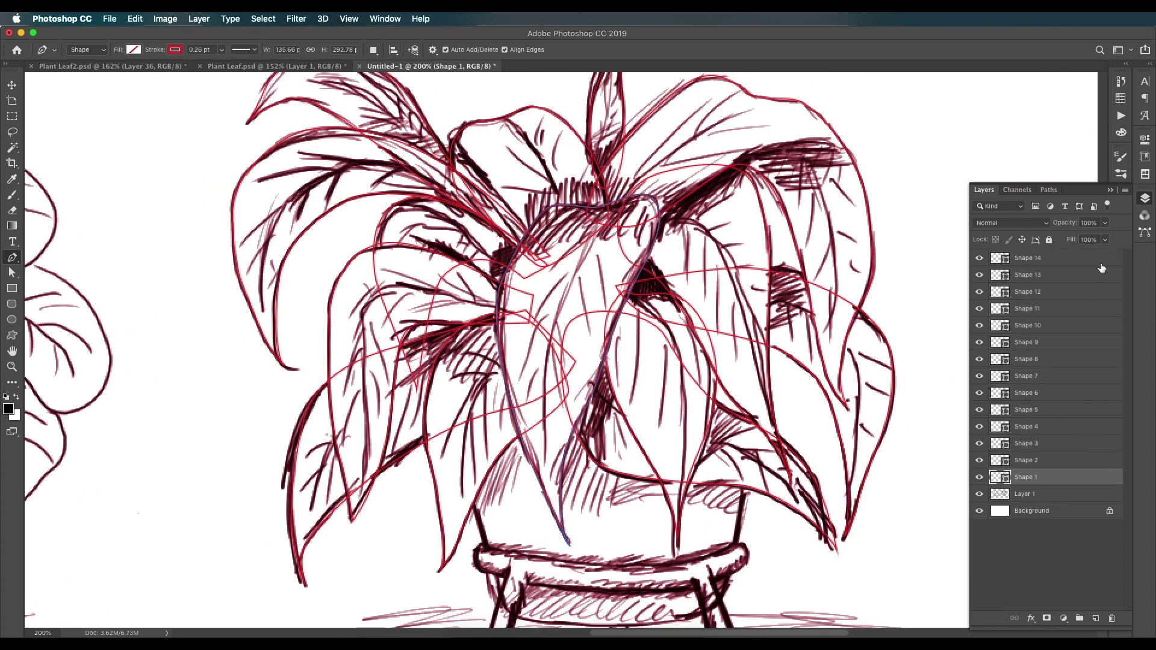
pyautogui.keyDown('shift'); pyautogui.click(1021, 269); pyautogui.keyUp('shift')
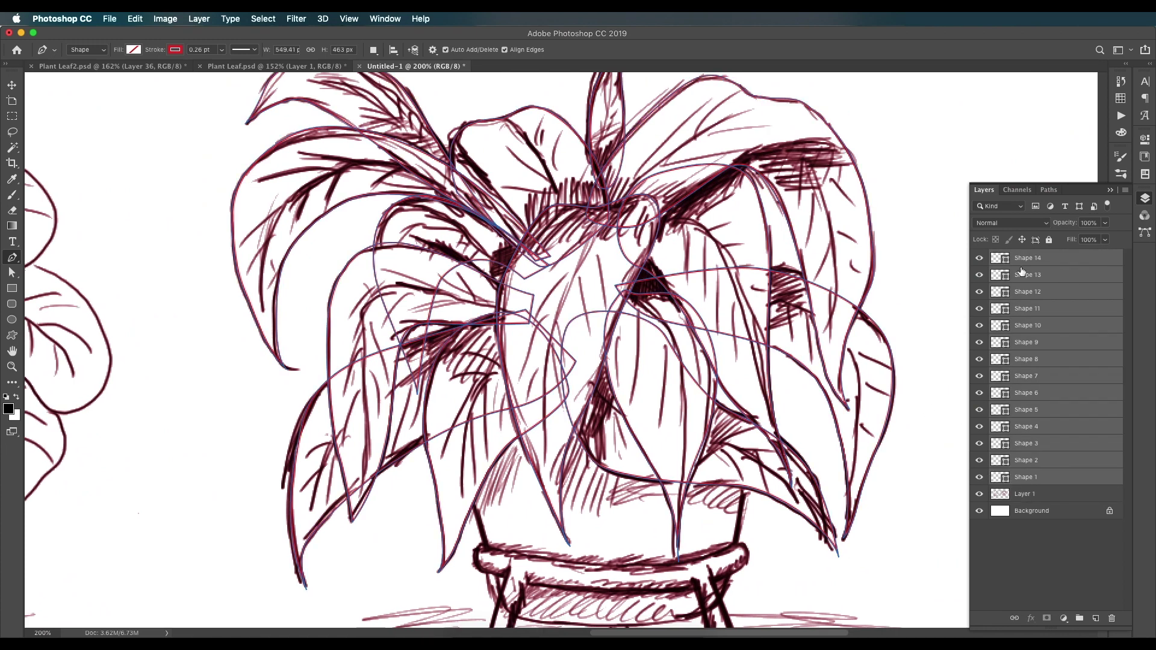
pyautogui.click(136, 51)
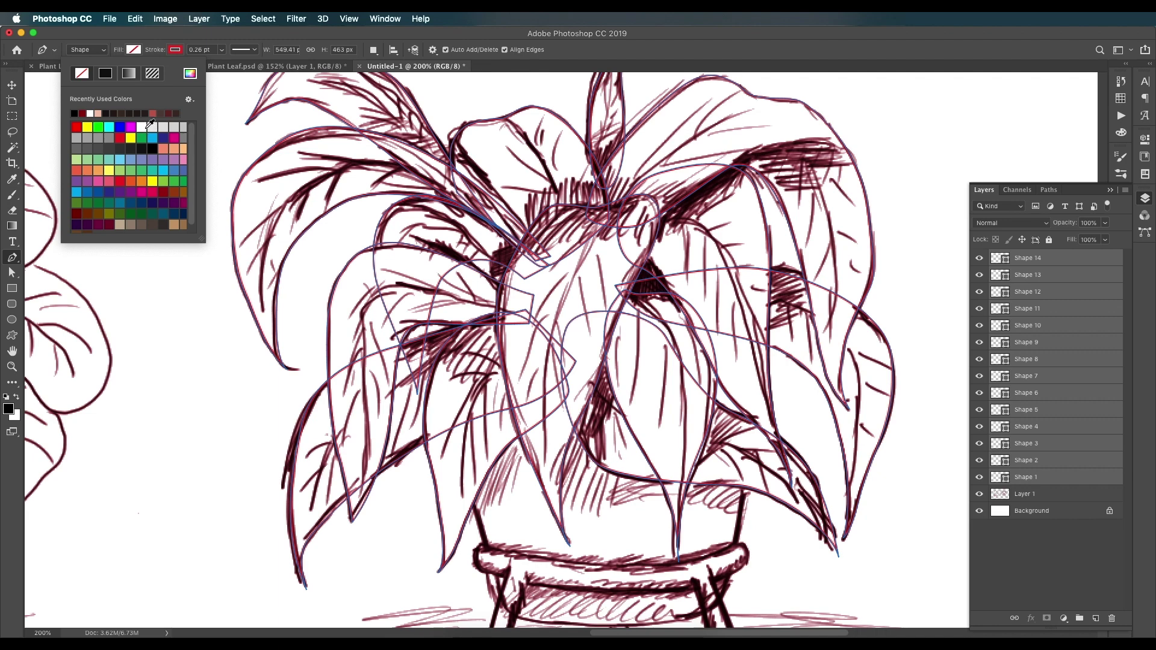
pyautogui.click(153, 139)
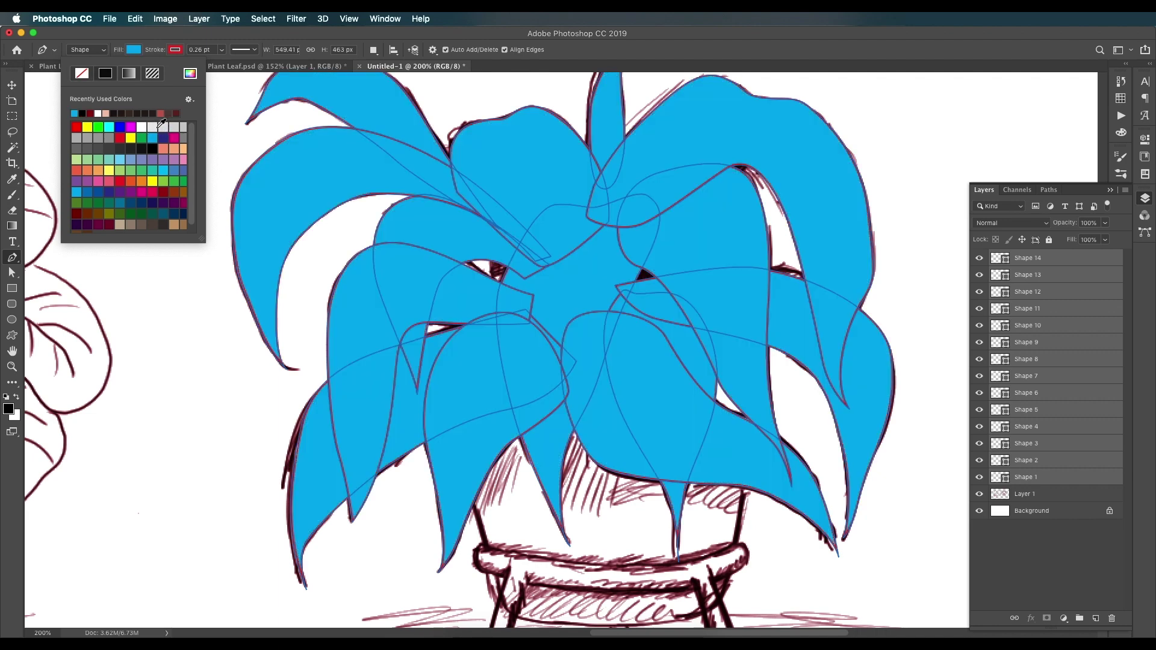
pyautogui.click(137, 53)
pyautogui.press('v')
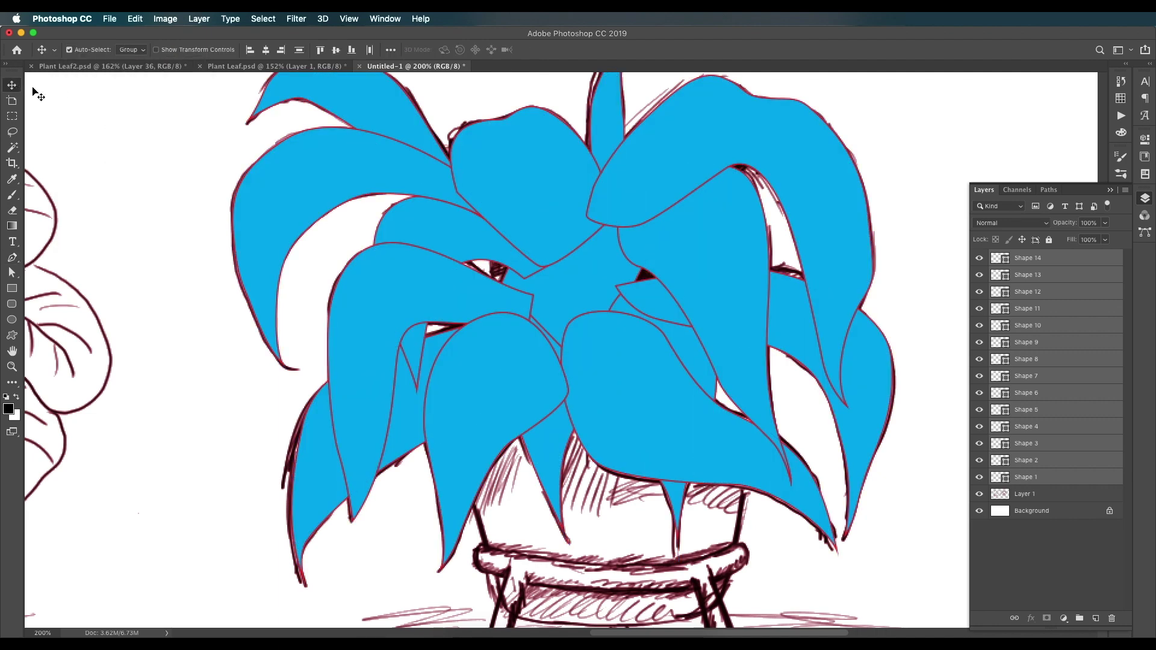
# Bring the central leaf, Shape 1, to the top of the layer stack.
pyautogui.click(330, 208)
pyautogui.moveTo(571, 269); pyautogui.dragTo(518, 308)
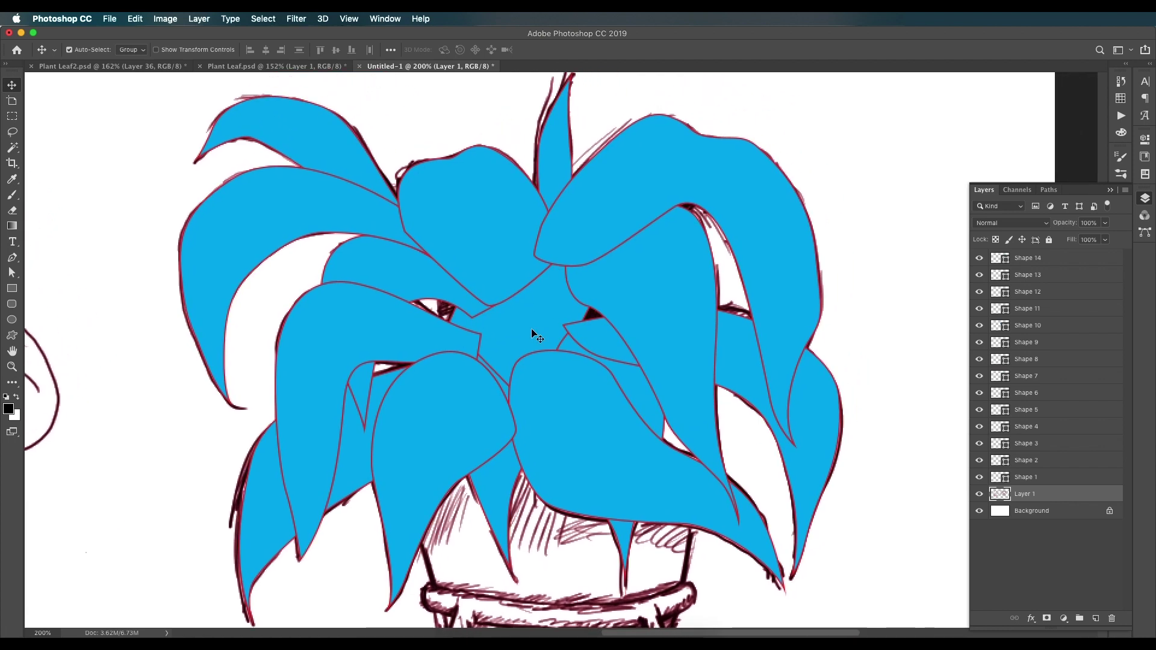
pyautogui.click(531, 326)
pyautogui.moveTo(1124, 489)
pyautogui.mouseDown()
pyautogui.moveTo(1100, 248)
pyautogui.moveTo(1053, 247)
pyautogui.mouseUp()
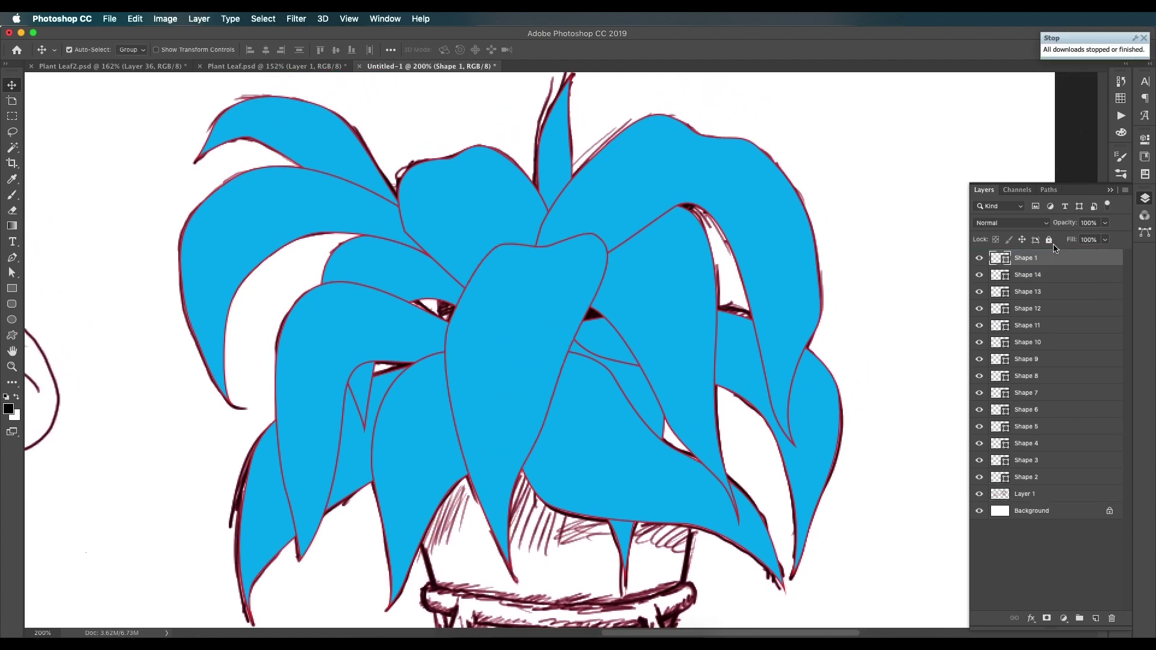
# Move the broad rounded leaf (Shape 11) above Shape 14 and the far-left arching leaf (Shape 10) directly below Shape 1.
pyautogui.press('f')
pyautogui.click(482, 201)
pyautogui.moveTo(1034, 311); pyautogui.dragTo(1053, 253)
pyautogui.moveTo(361, 187); pyautogui.dragTo(377, 194)
pyautogui.click(374, 199)
pyautogui.moveTo(1048, 328); pyautogui.dragTo(1061, 253)
# Move the small hidden left leaf (Shape 8) and the bent leaf (Shape 9) below Shape 10, with Shape 9 in front.
pyautogui.click(430, 259)
pyautogui.moveTo(1023, 363); pyautogui.dragTo(1029, 272)
pyautogui.click(325, 366)
pyautogui.moveTo(1054, 365); pyautogui.dragTo(1048, 279)
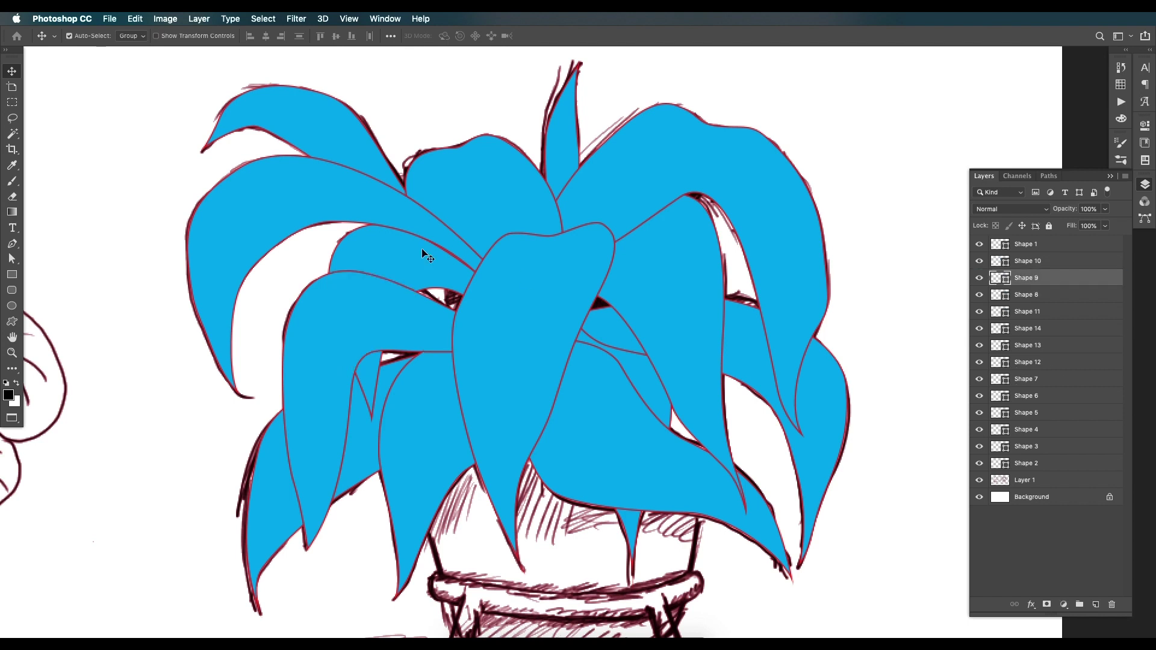
# Move the lower-left leaf (Shape 3) directly below Shape 9 and the lower front leaf (Shape 13) directly above Shape 9.
pyautogui.click(364, 417)
pyautogui.moveTo(1064, 451); pyautogui.dragTo(1075, 295)
pyautogui.click(426, 480)
pyautogui.moveTo(1054, 362); pyautogui.dragTo(1061, 281)
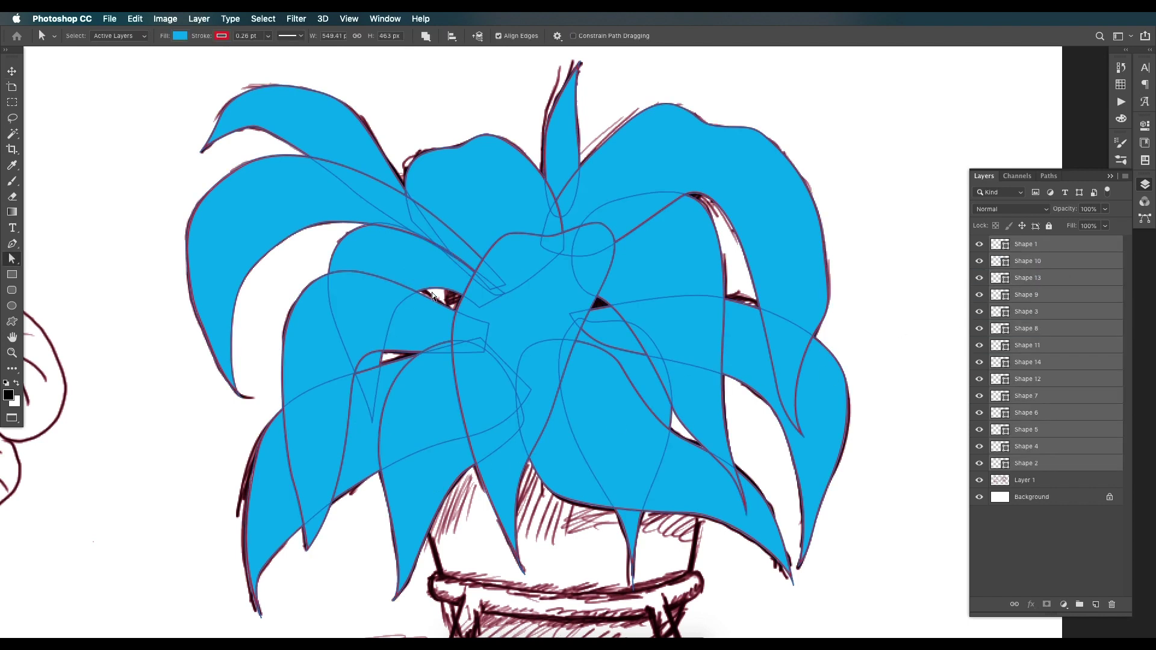
# Reshape the small hidden left leaf by moving its base anchor point down behind the central leaf to cover the gap.
pyautogui.click(433, 293)
pyautogui.click(441, 289)
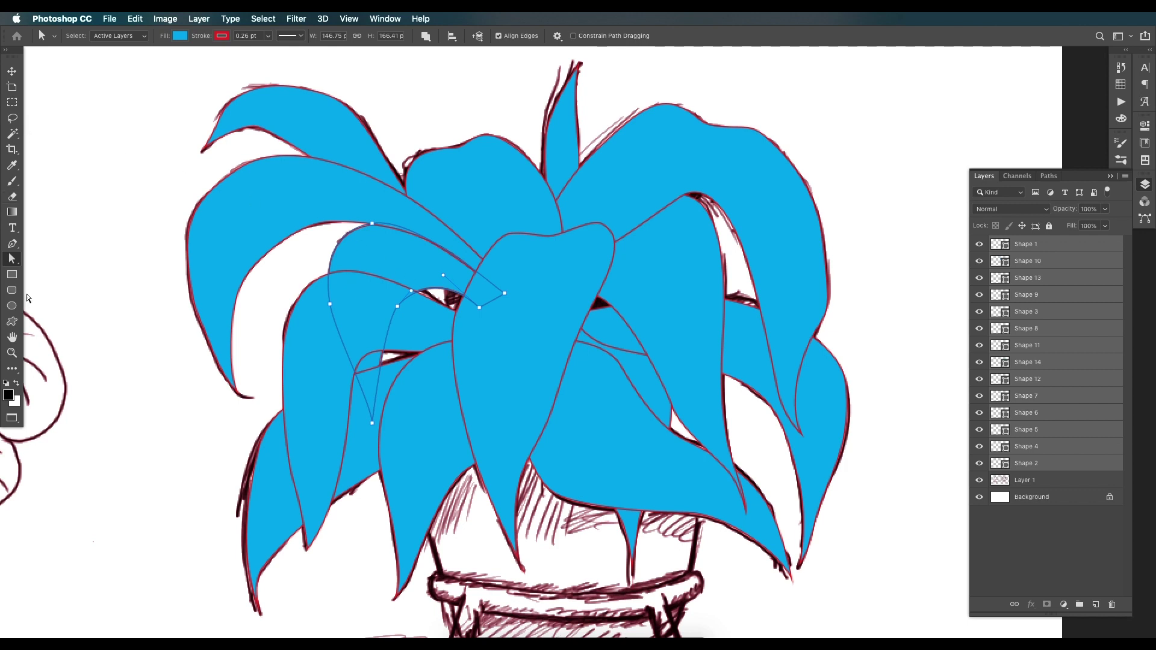
pyautogui.click(9, 260)
pyautogui.click(51, 270)
pyautogui.moveTo(479, 309); pyautogui.dragTo(474, 330)
# Extend the far-right leaf's base anchor behind the central leaf and adjust the curve of its upper edge to cover the gap.
pyautogui.hscroll(3, 443, 297)
pyautogui.click(552, 306)
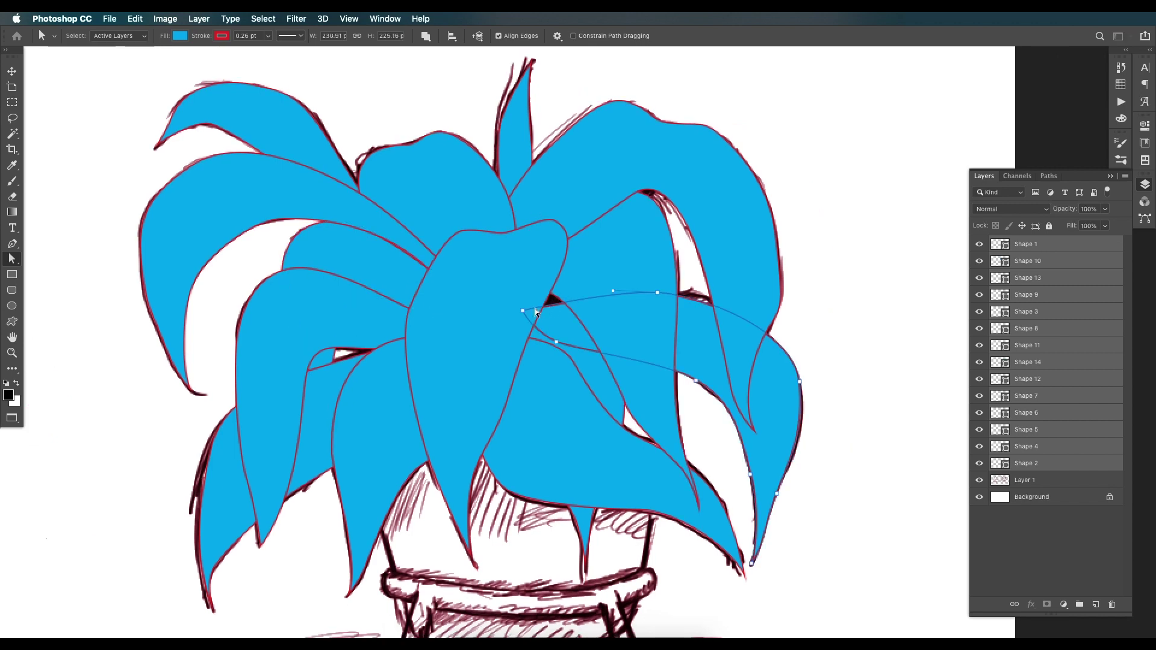
pyautogui.moveTo(524, 314); pyautogui.dragTo(508, 295)
pyautogui.moveTo(613, 291); pyautogui.dragTo(601, 284)
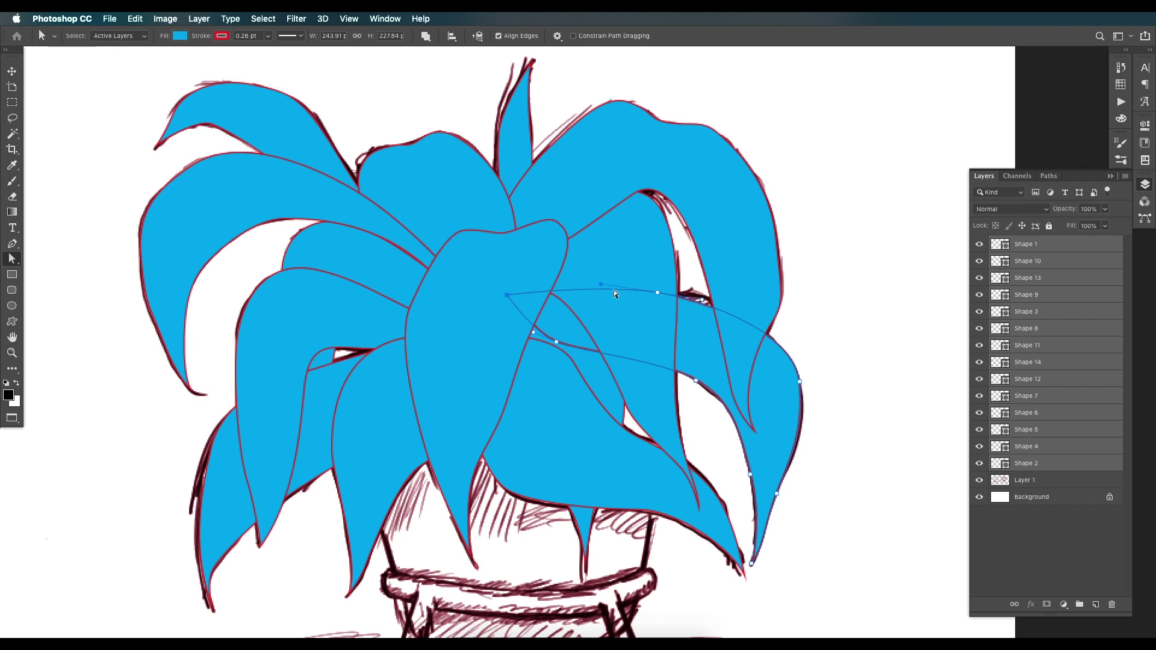
pyautogui.press('super+z')
pyautogui.click(658, 294)
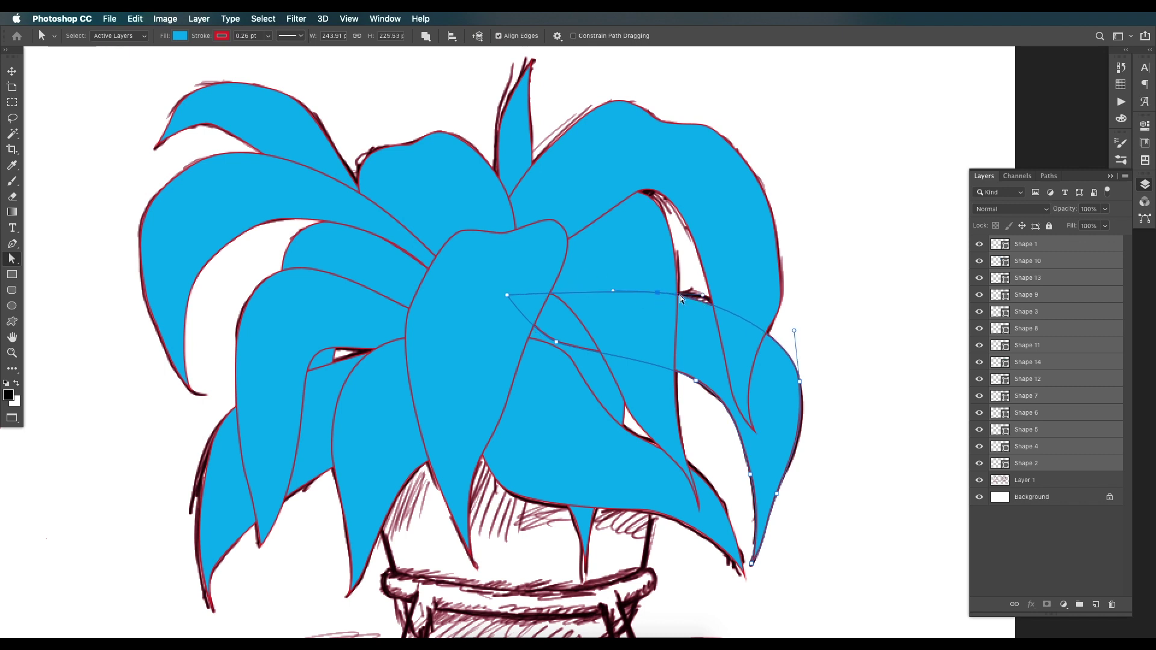
pyautogui.moveTo(704, 297)
pyautogui.mouseDown()
pyautogui.moveTo(716, 297)
pyautogui.moveTo(704, 294)
pyautogui.mouseUp()
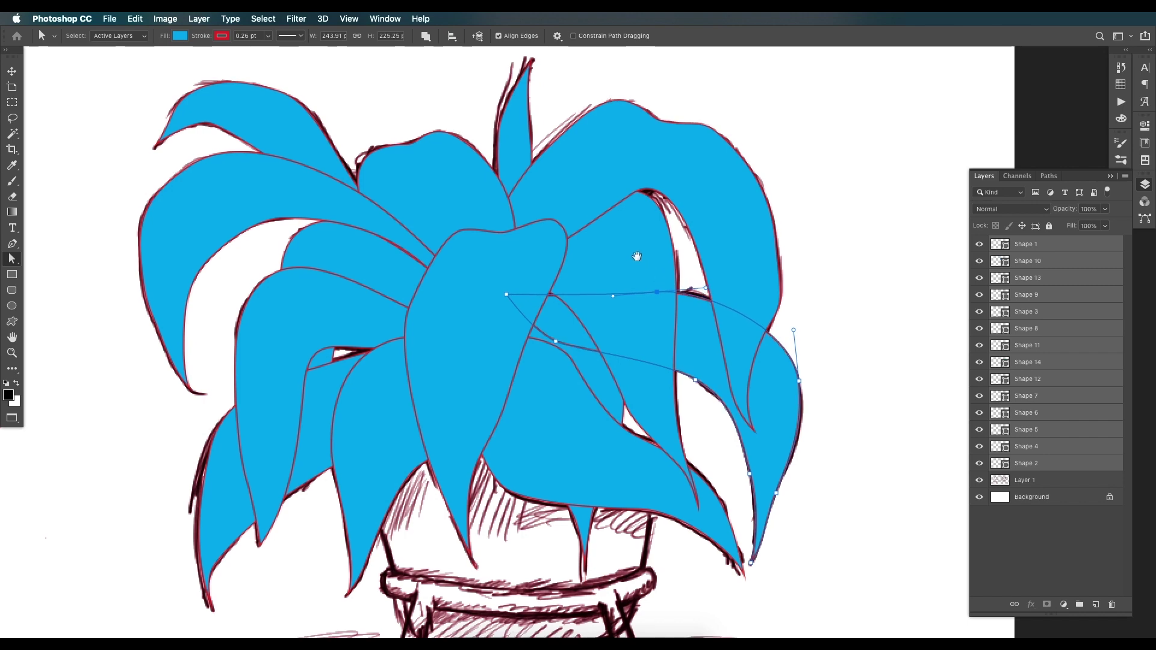
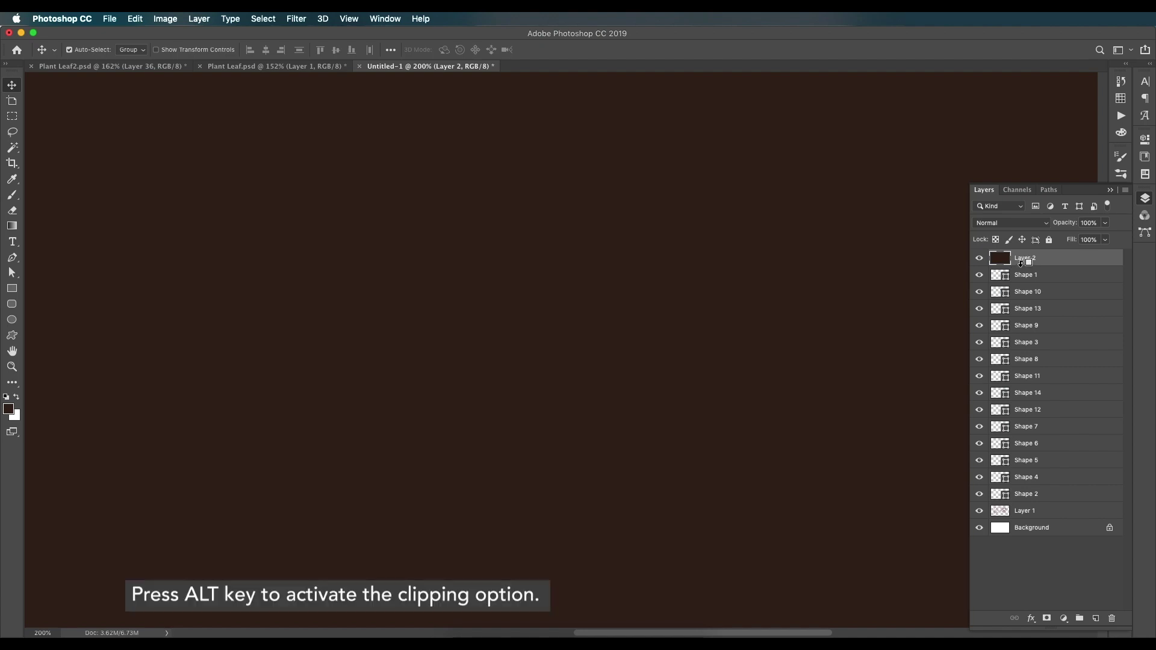
# Clip the dark brown Layer 2 to the central leaf, Shape 1, and toggle the leaf's visibility to check the mask.
pyautogui.keyDown('alt'); pyautogui.click(1020, 263); pyautogui.keyUp('alt')
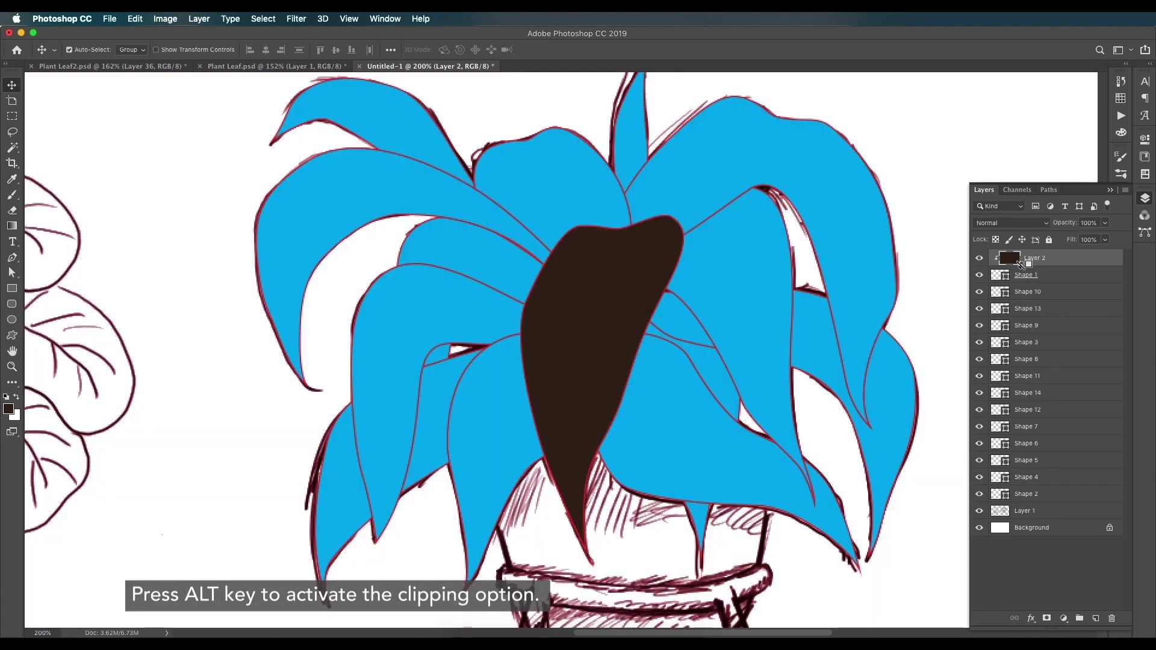
pyautogui.click(981, 275)
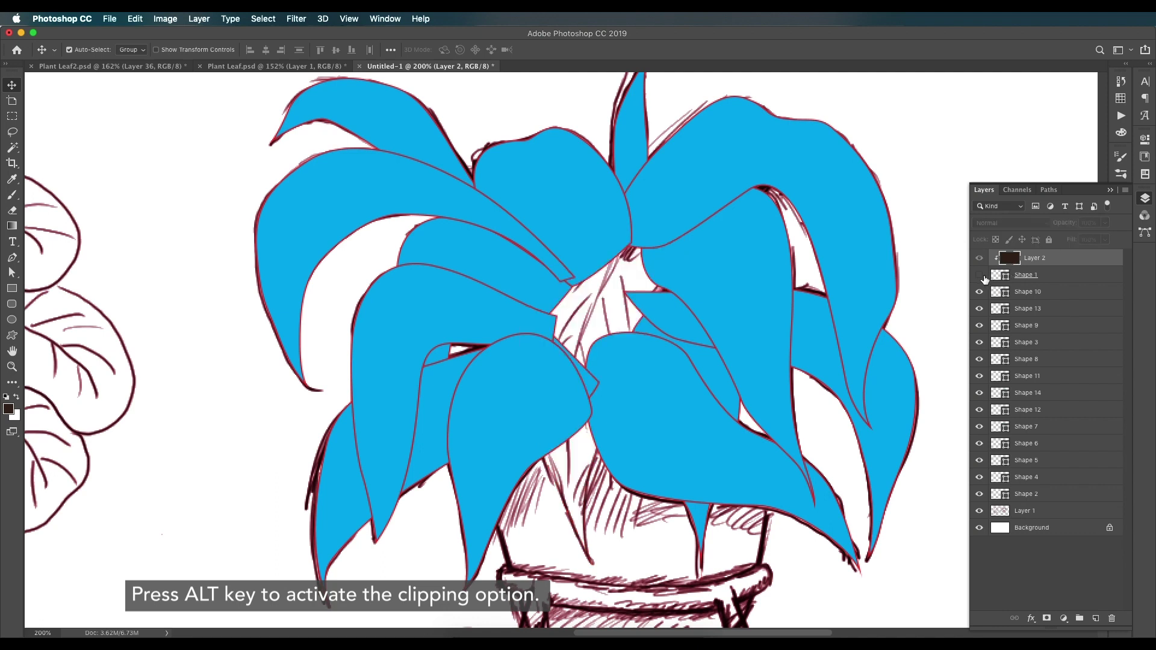
pyautogui.click(982, 275)
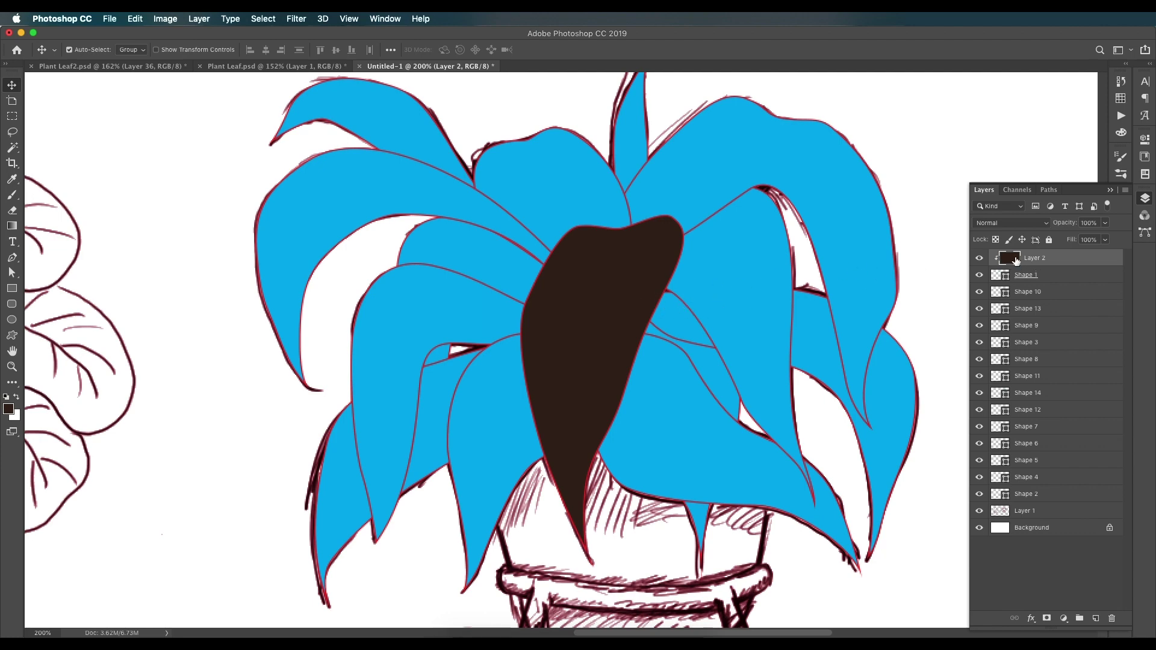
# Switch to Plant Leaf.psd and set the foreground colour to the red leaf's dark red, #591d1a.
pyautogui.click(234, 66)
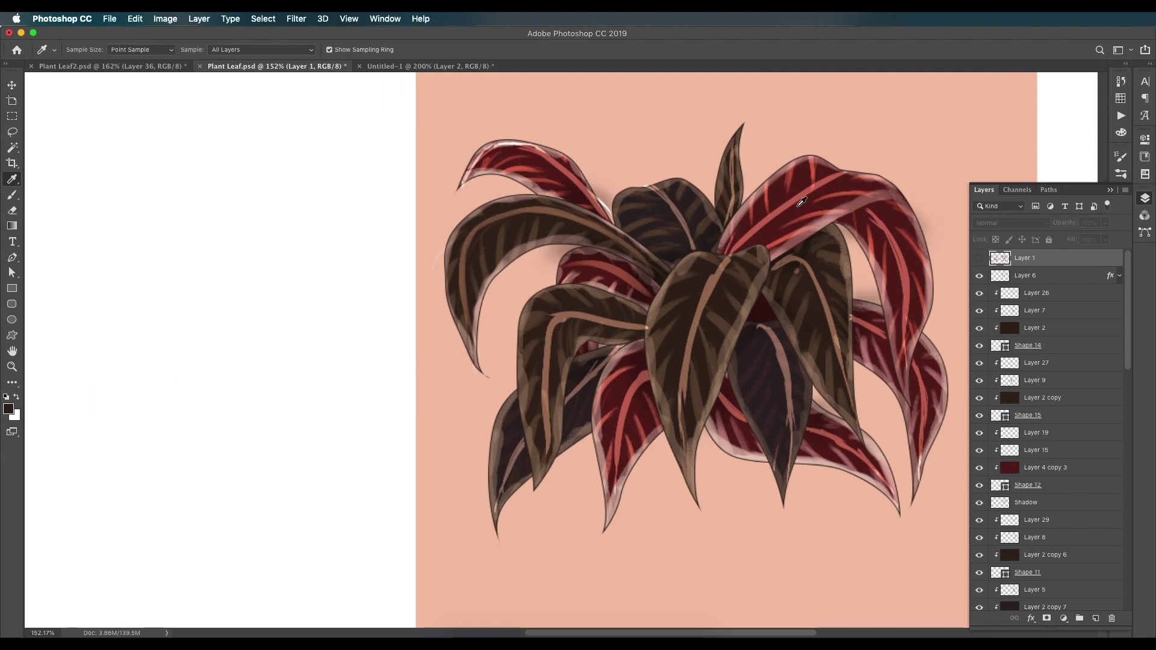
pyautogui.click(11, 413)
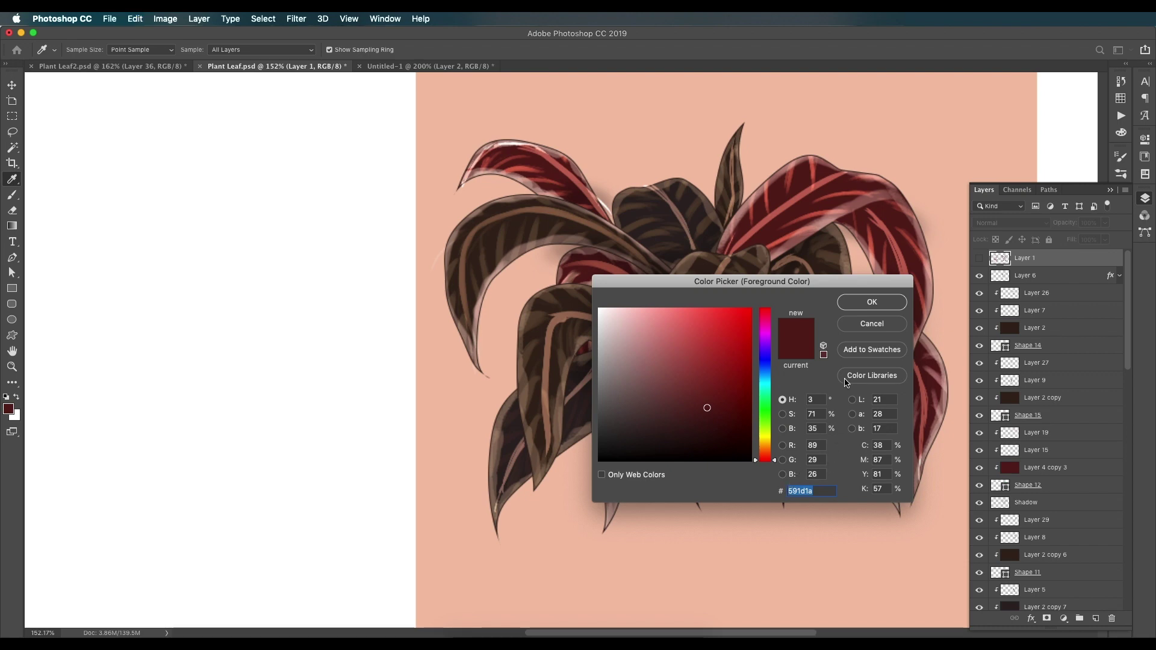
pyautogui.click(872, 301)
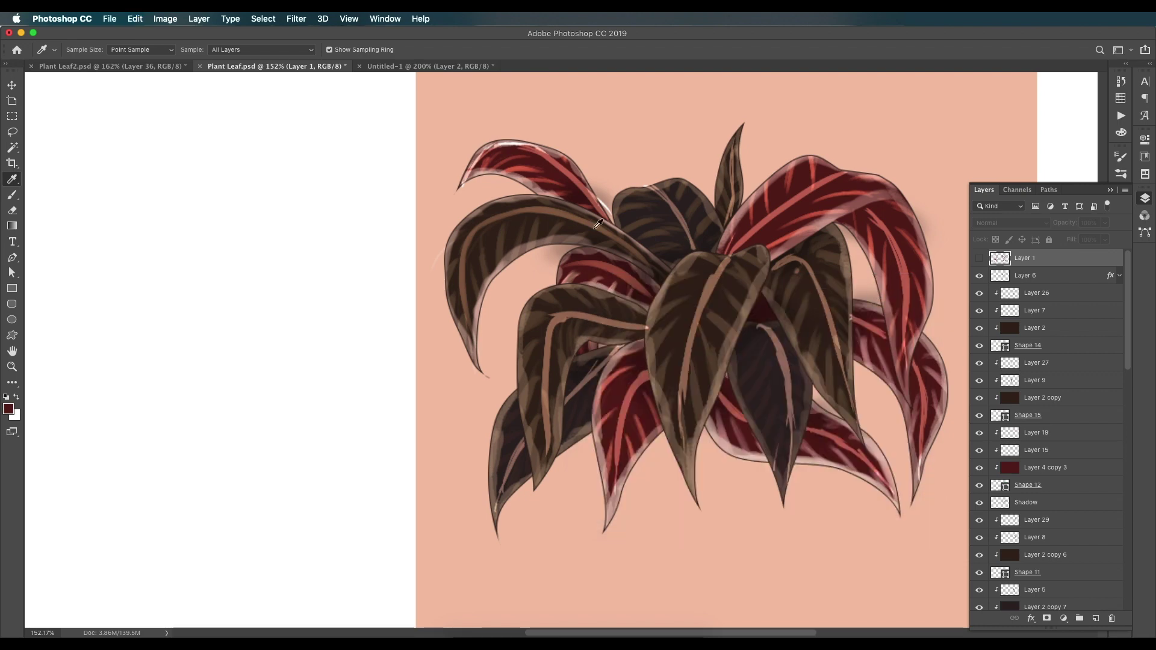
# In Untitled-1, fill a new layer with the dark red, place it above Shape 10 and clip it to that far-left leaf.
pyautogui.click(428, 66)
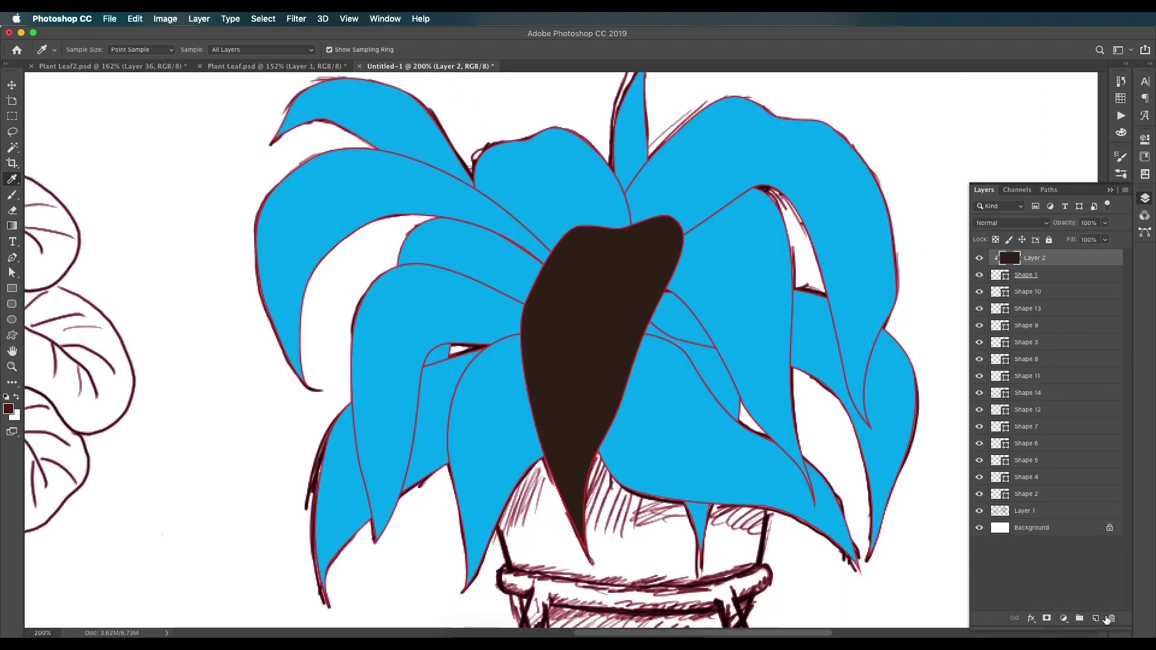
pyautogui.click(1096, 619)
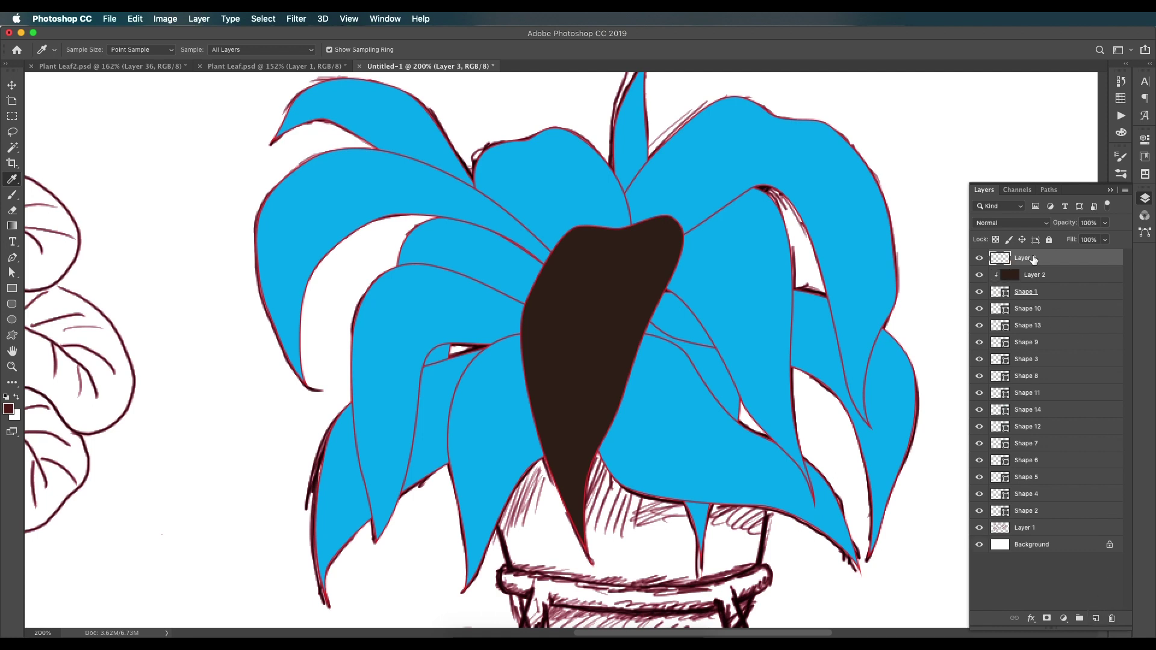
pyautogui.hotkey('alt', 'BackSpace')
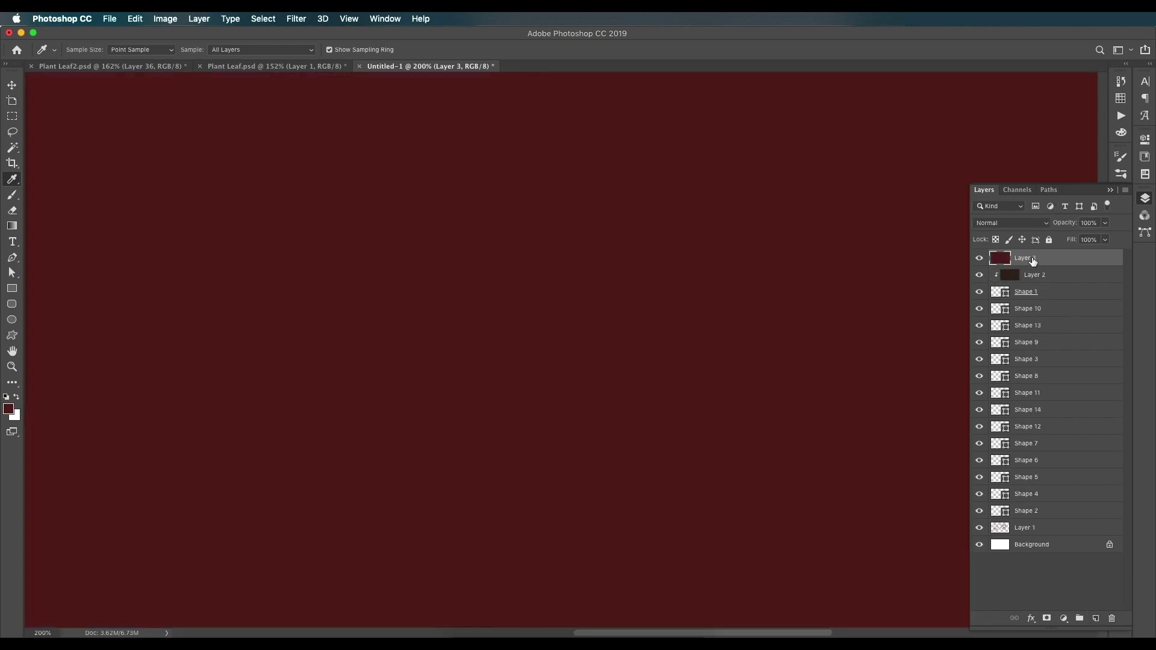
pyautogui.moveTo(1033, 261); pyautogui.dragTo(1014, 300)
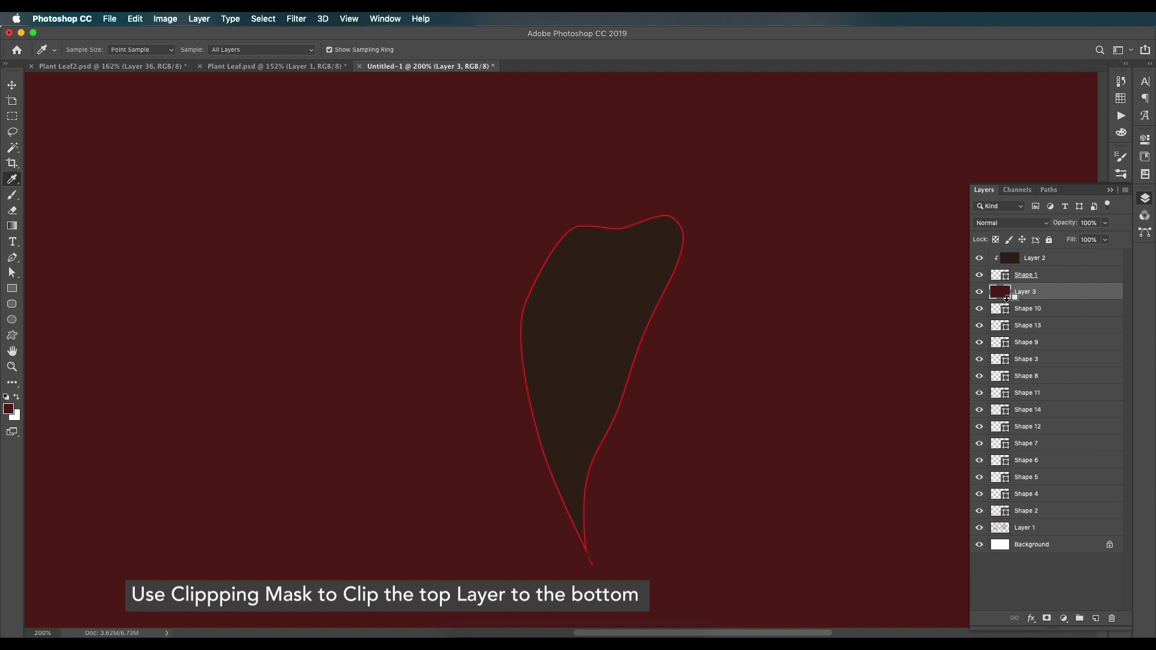
pyautogui.keyDown('alt'); pyautogui.click(1006, 299); pyautogui.keyUp('alt')
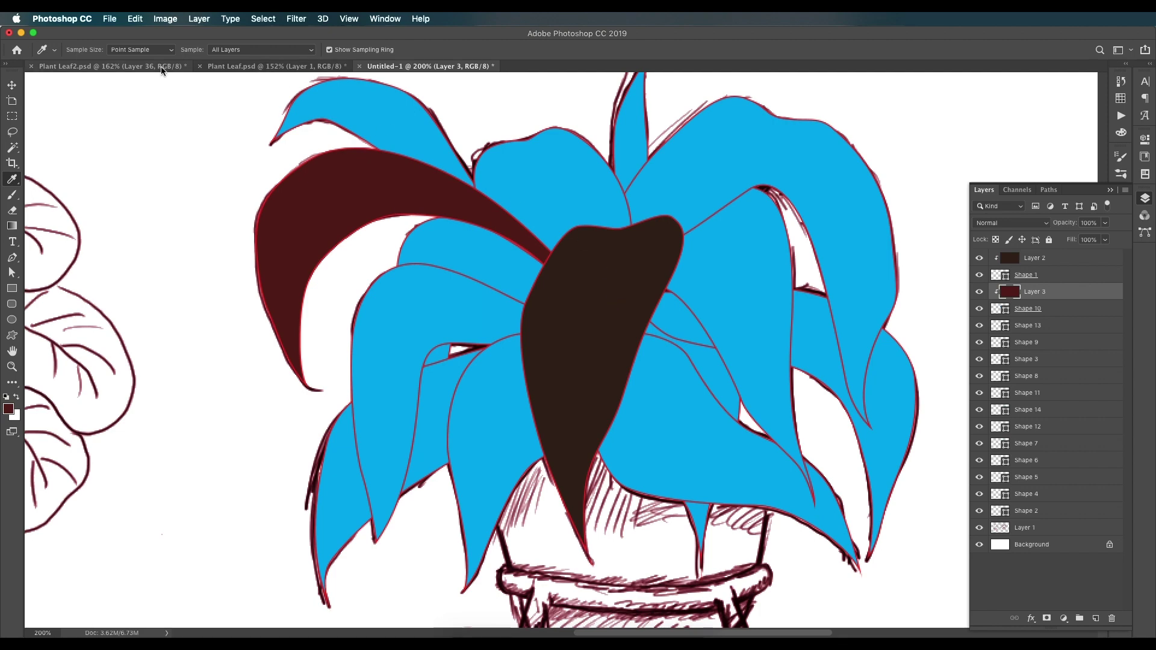
# Switch to Plant Leaf.psd and set the foreground colour to the dark grey-brown leaf's colour, #2f2423.
pyautogui.hotkey('ctrl', 'Tab')
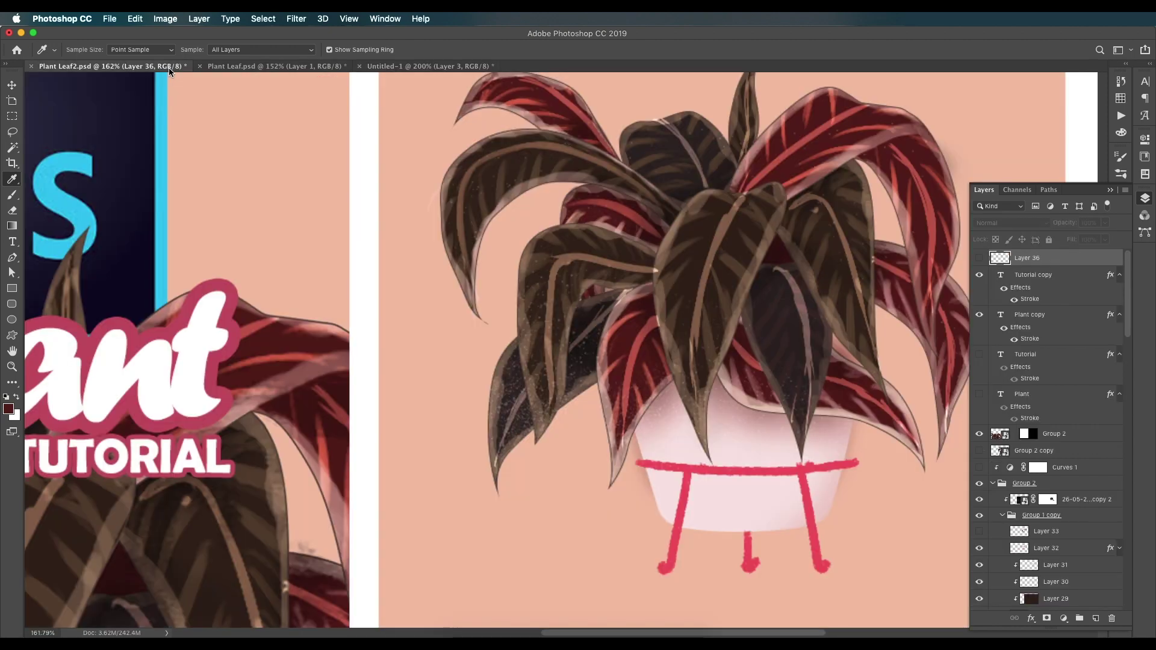
pyautogui.click(298, 69)
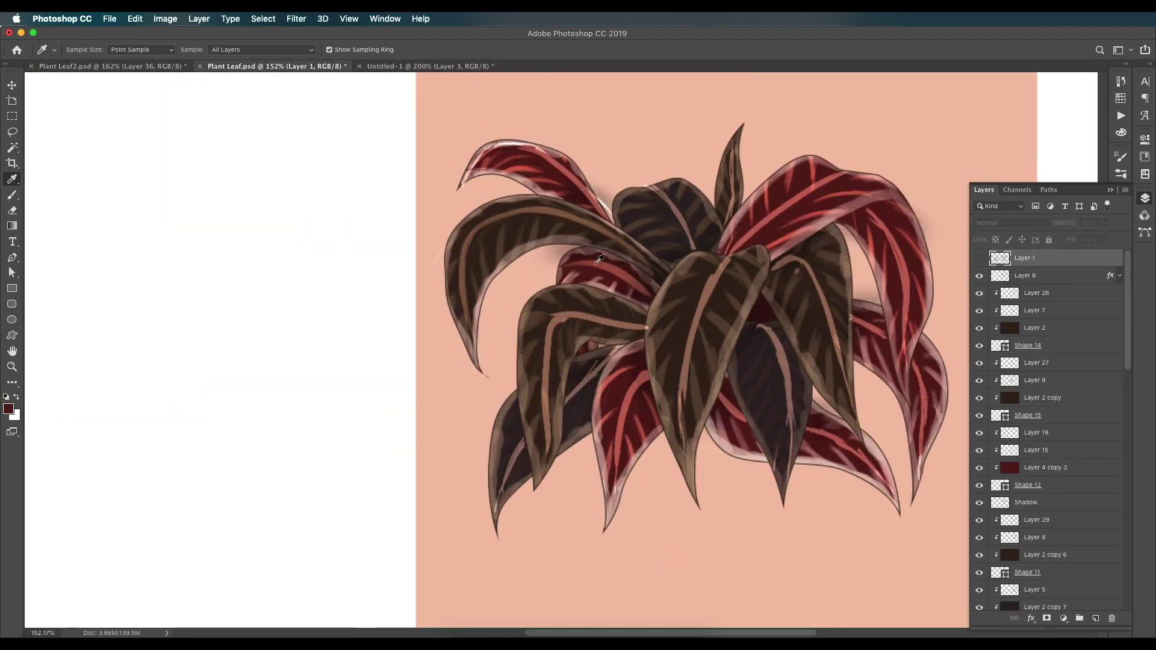
pyautogui.click(771, 388)
pyautogui.press('n')
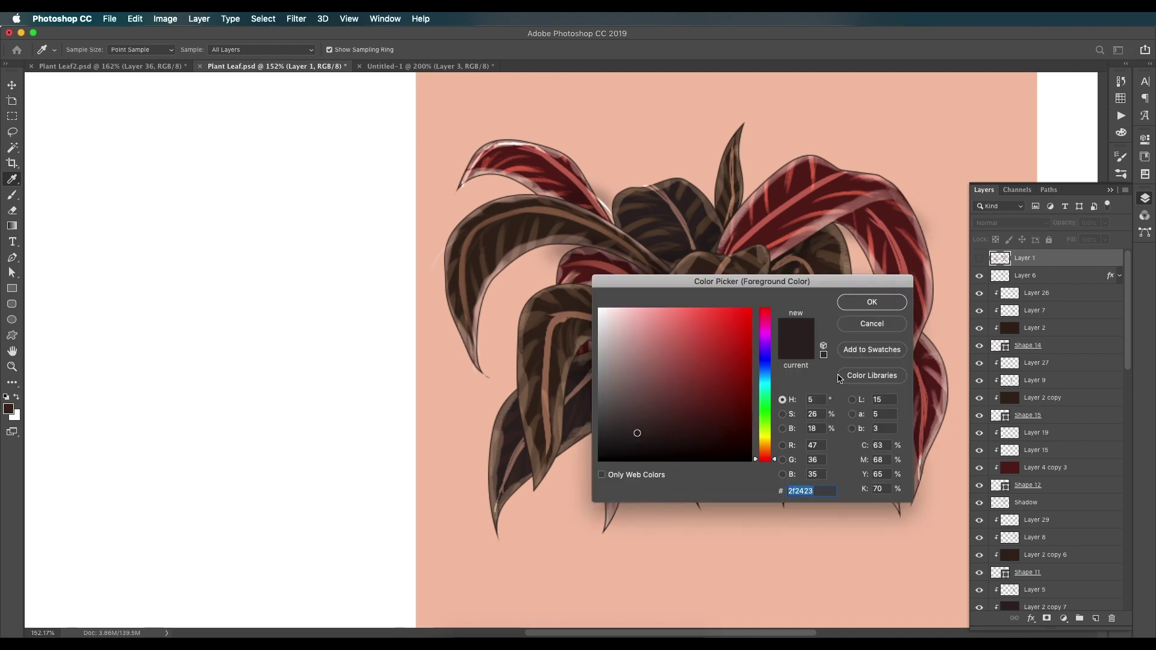
pyautogui.click(871, 302)
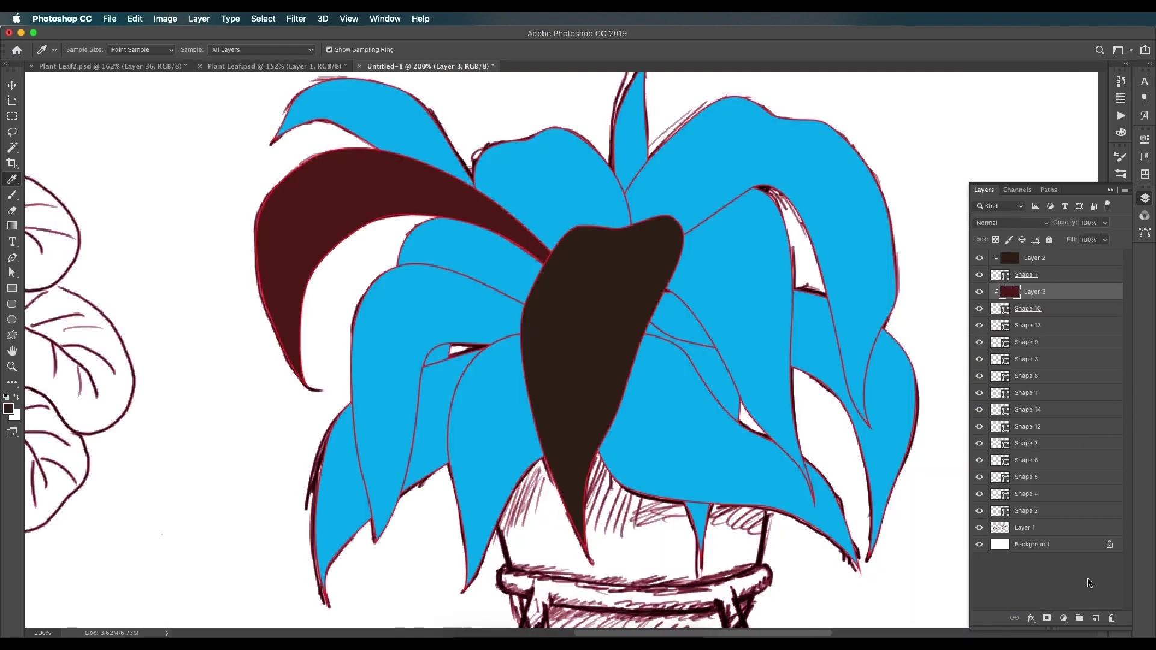
# In Untitled-1, fill a new layer with the dark grey-brown, place it above Shape 9 and clip it to that leaf.
pyautogui.hotkey('ctrl', 'Tab')
pyautogui.click(1096, 624)
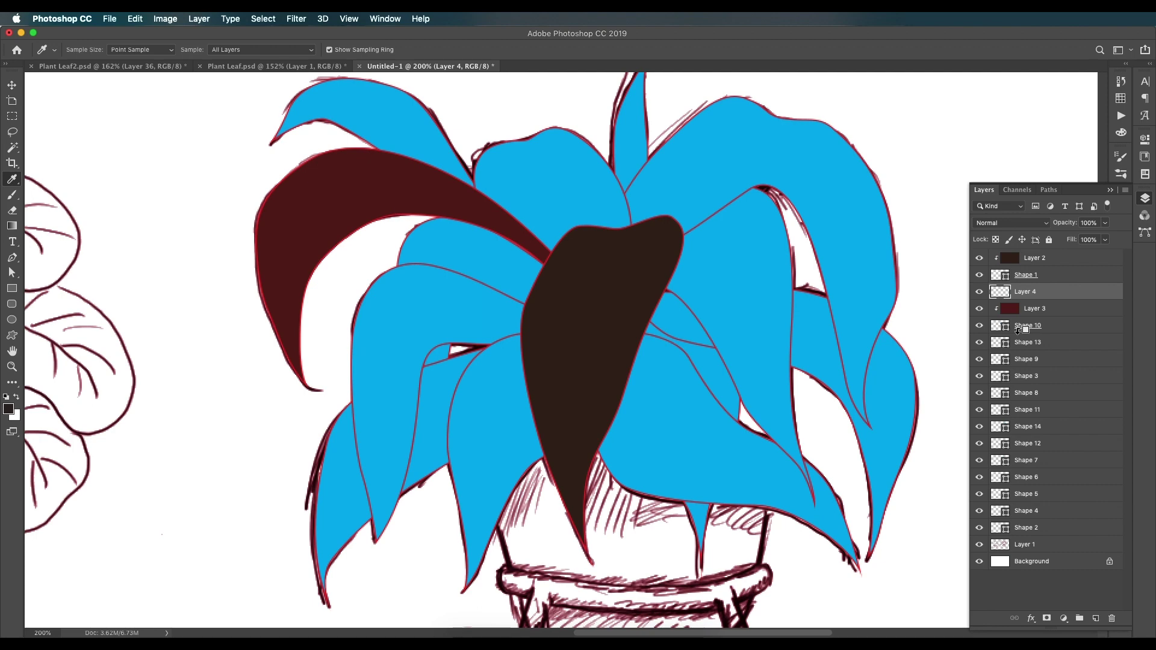
pyautogui.hotkey('alt', 'BackSpace')
pyautogui.moveTo(1083, 296); pyautogui.dragTo(1075, 347)
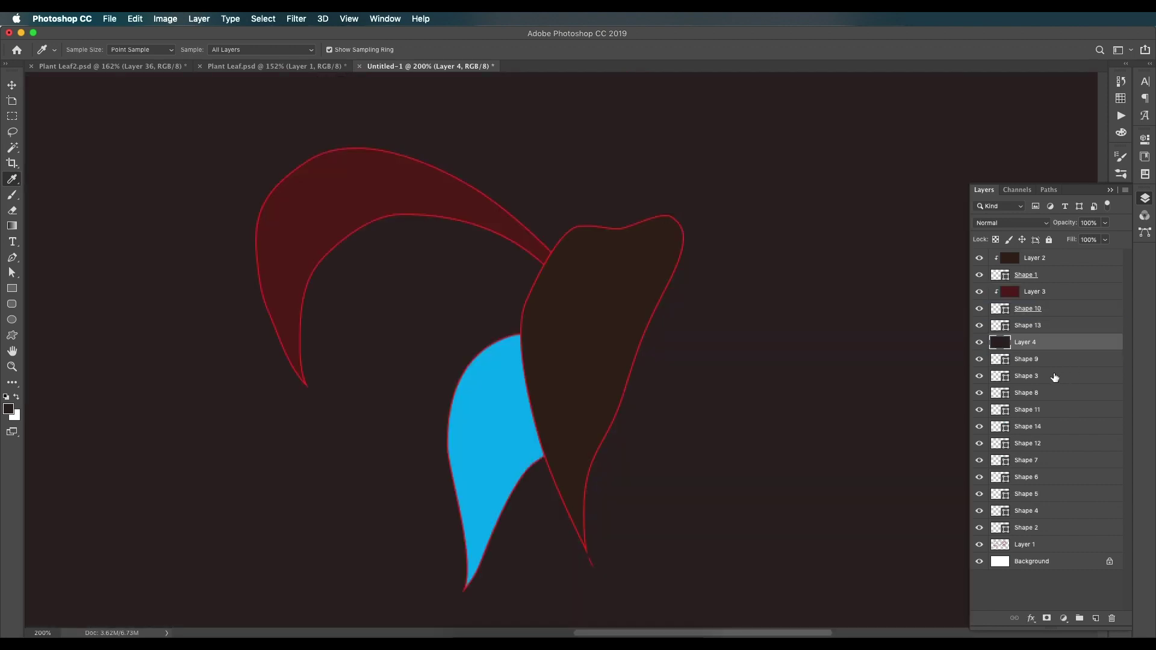
pyautogui.keyDown('alt'); pyautogui.click(1009, 354); pyautogui.keyUp('alt')
pyautogui.press('v')
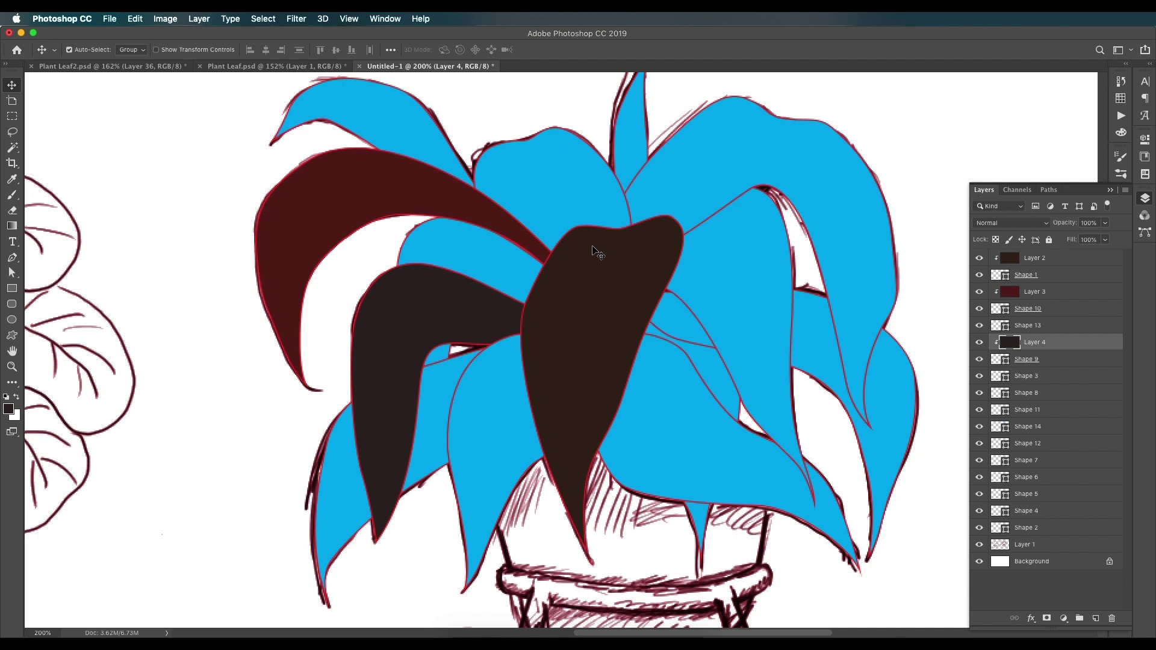
# Check the leaf colours in Plant Leaf.psd, then in Untitled-1 duplicate the dark brown Layer 2 above Shape 12 and clip it.
pyautogui.click(277, 66)
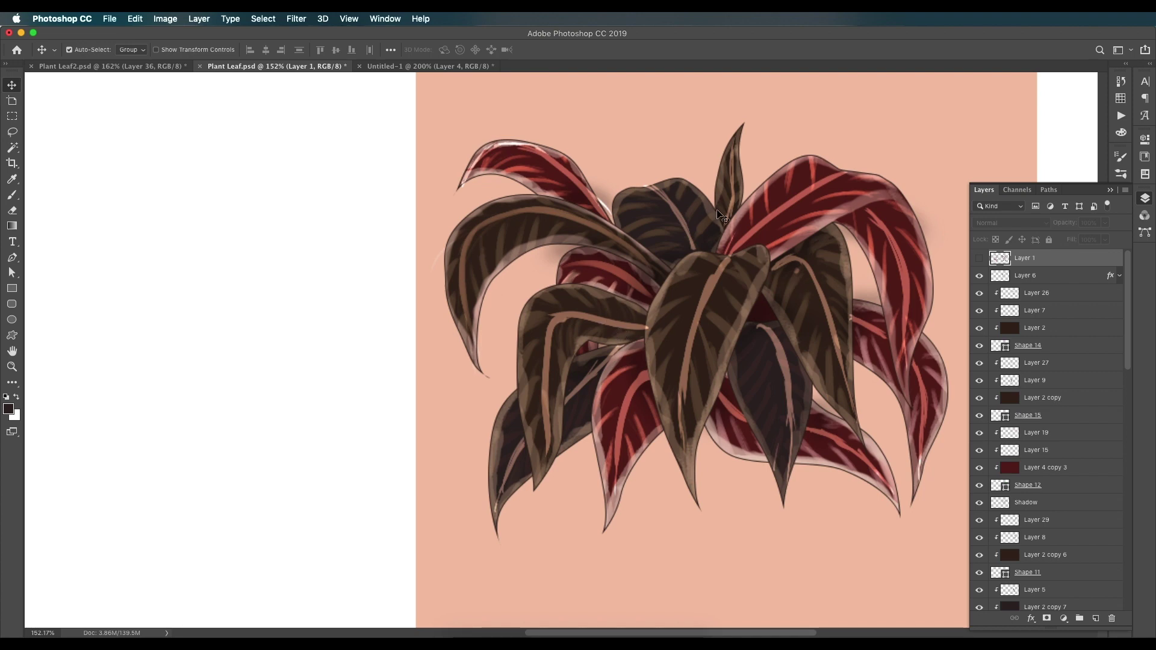
pyautogui.click(408, 66)
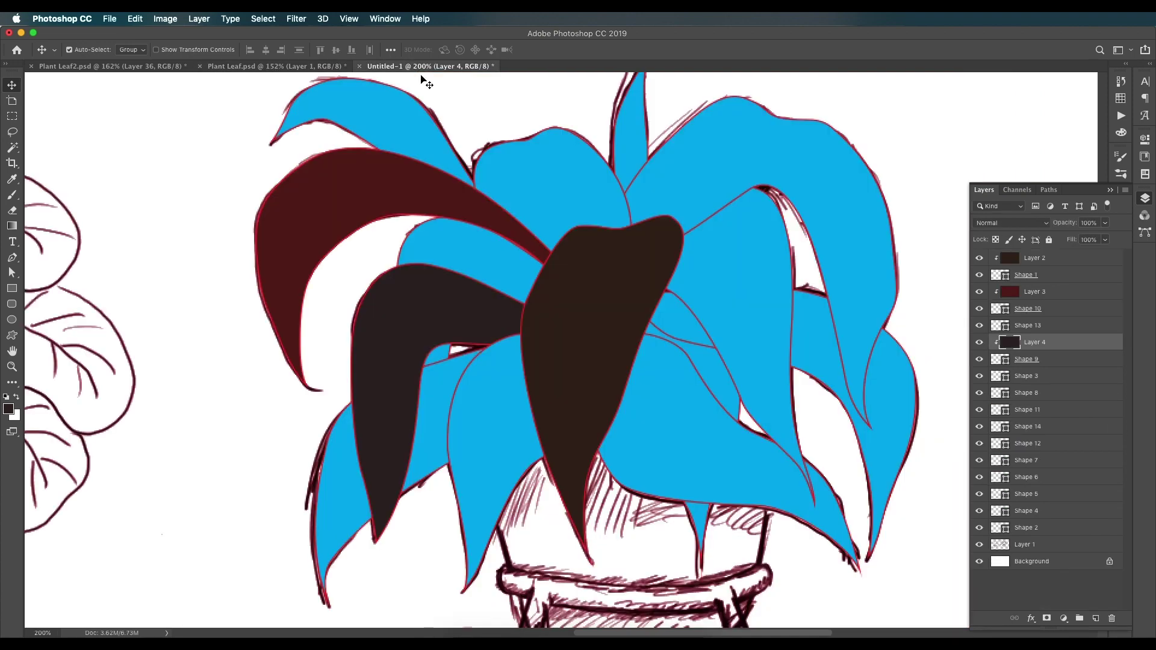
pyautogui.click(1056, 260)
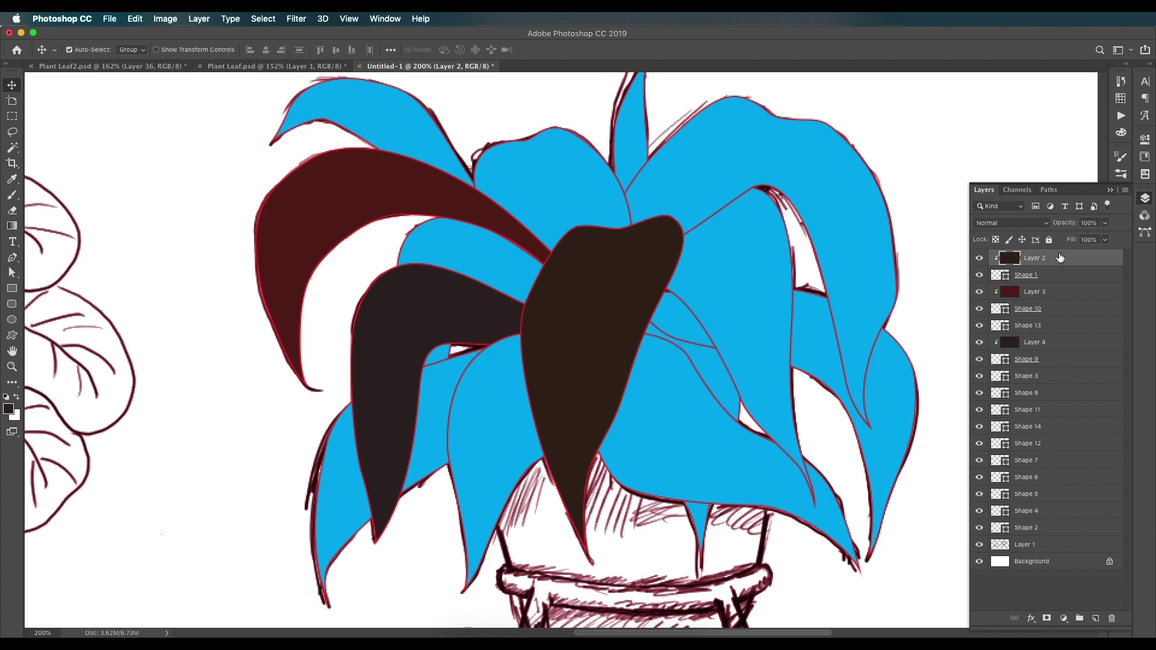
pyautogui.moveTo(1059, 257); pyautogui.dragTo(1060, 438)
pyautogui.click(1021, 446)
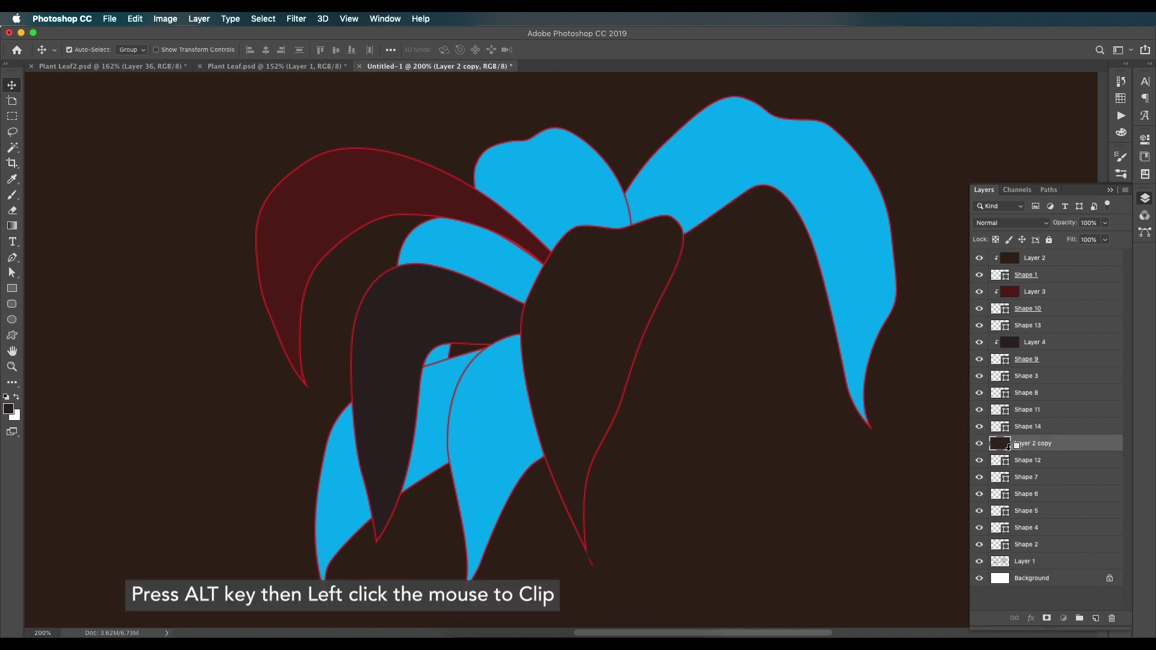
pyautogui.keyDown('alt'); pyautogui.click(1008, 448); pyautogui.keyUp('alt')
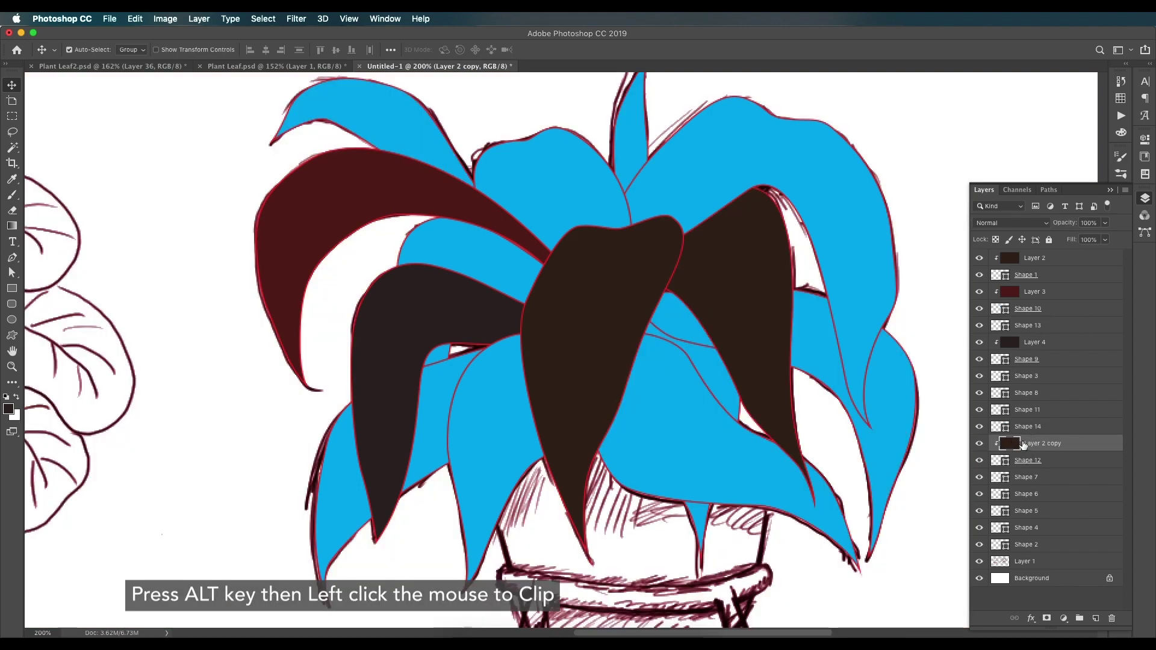
# Move the dark red Layer 3 from Shape 10 to just above Shape 3 and clip it to that lower-left leaf.
pyautogui.click(472, 201)
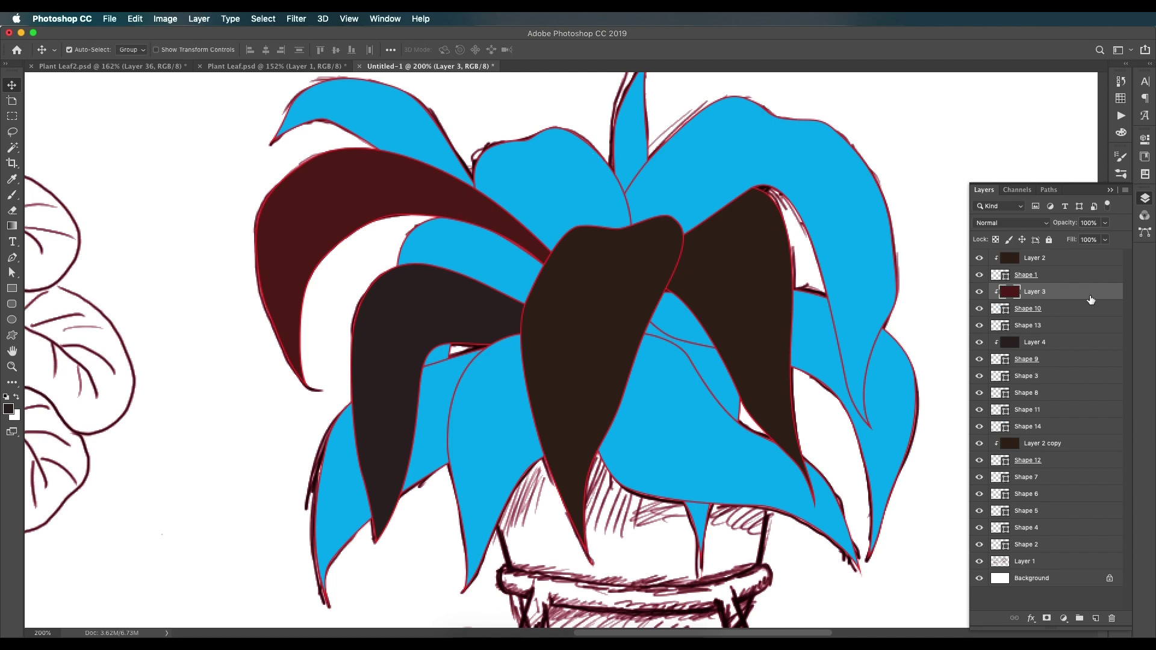
pyautogui.moveTo(1092, 297); pyautogui.dragTo(1081, 370)
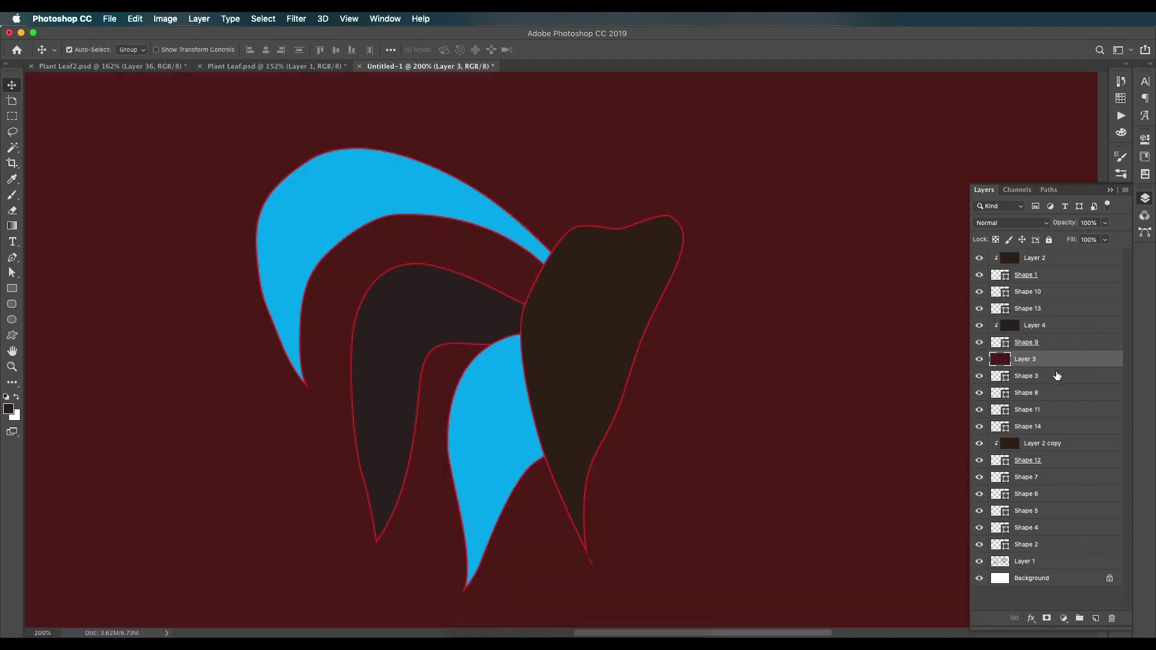
pyautogui.keyDown('alt'); pyautogui.click(1002, 367); pyautogui.keyUp('alt')
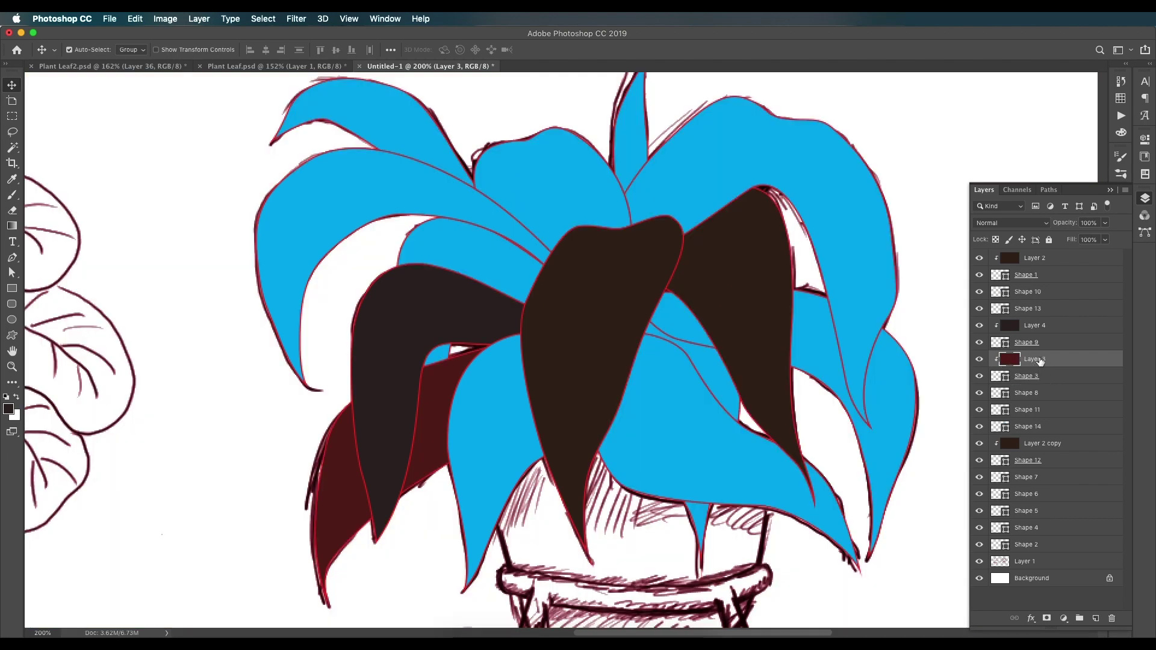
# Duplicate the dark brown Layer 2 above Shape 6 and clip the copy to that small upright leaf.
pyautogui.click(674, 309)
pyautogui.click(636, 146)
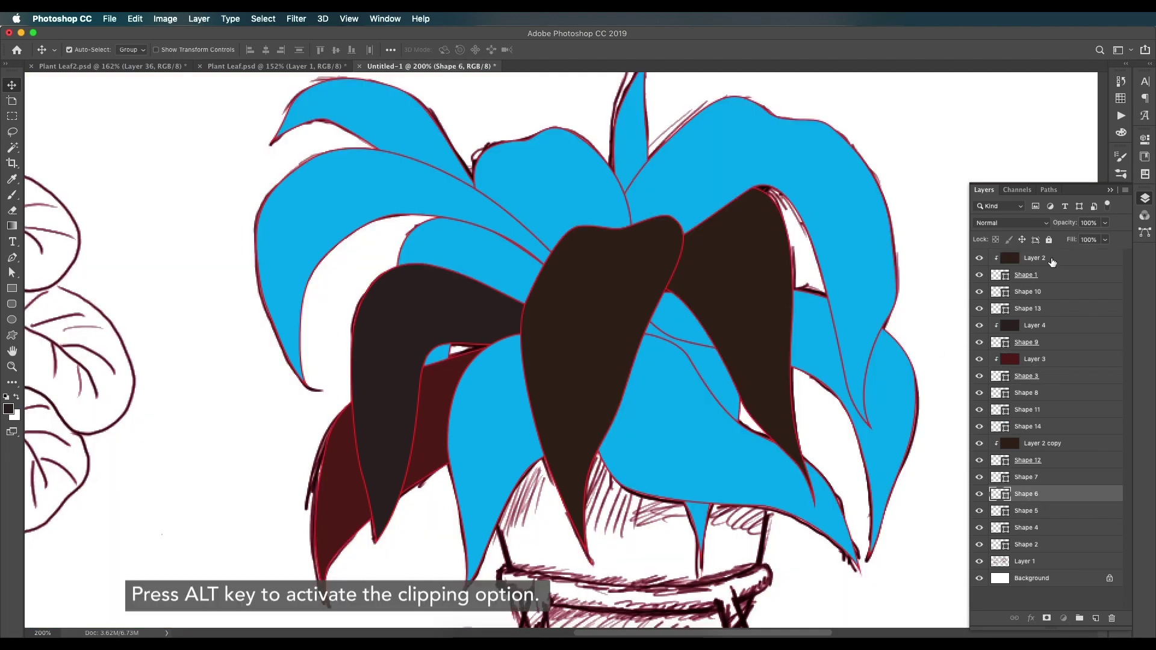
pyautogui.moveTo(1053, 262); pyautogui.dragTo(1048, 485)
pyautogui.keyDown('alt'); pyautogui.click(1008, 501); pyautogui.keyUp('alt')
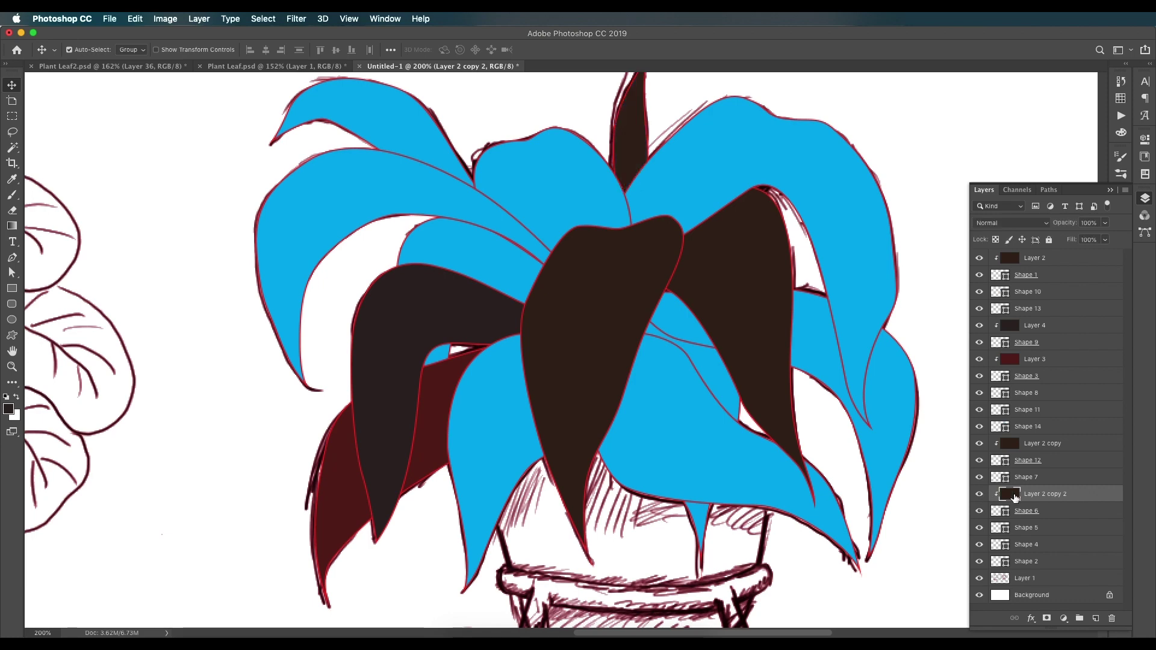
# Place dark brown copies above Shape 11 and Shape 10 and clip each to its leaf.
pyautogui.click(1073, 412)
pyautogui.moveTo(1054, 447); pyautogui.dragTo(1024, 292)
pyautogui.keyDown('alt'); pyautogui.click(1007, 413); pyautogui.keyUp('alt')
pyautogui.keyDown('alt'); pyautogui.click(984, 301); pyautogui.keyUp('alt')
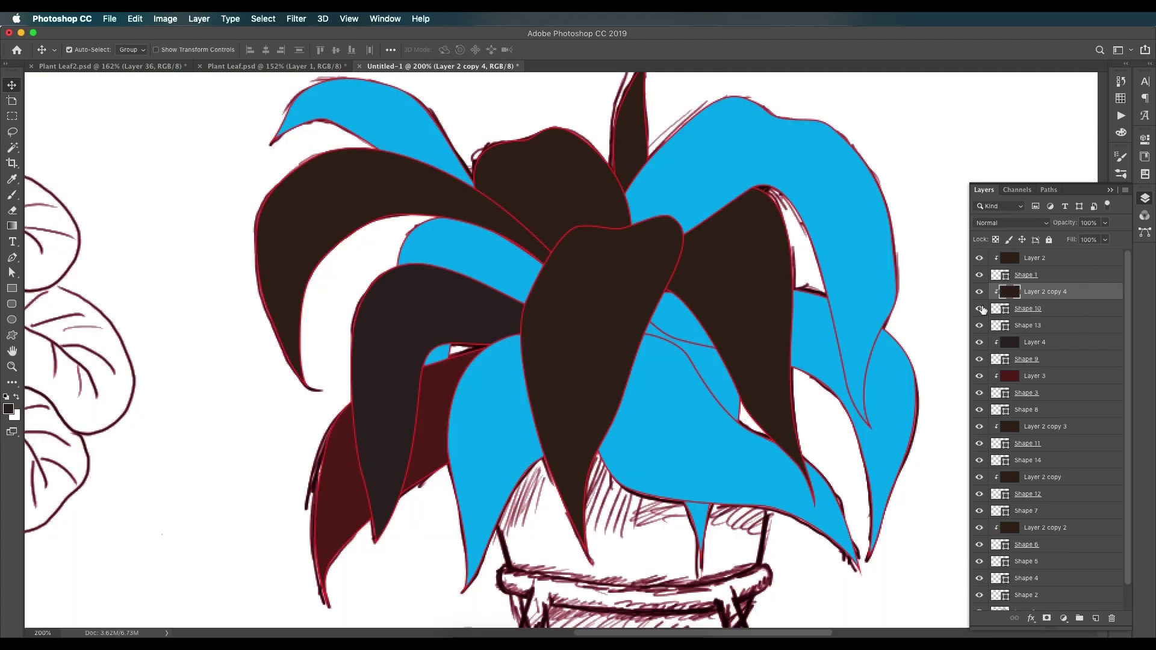
# Compare with Plant Leaf.psd, then in Untitled-1 move the dark red Layer 3 above Shape 4 and clip it to that leaf.
pyautogui.click(277, 67)
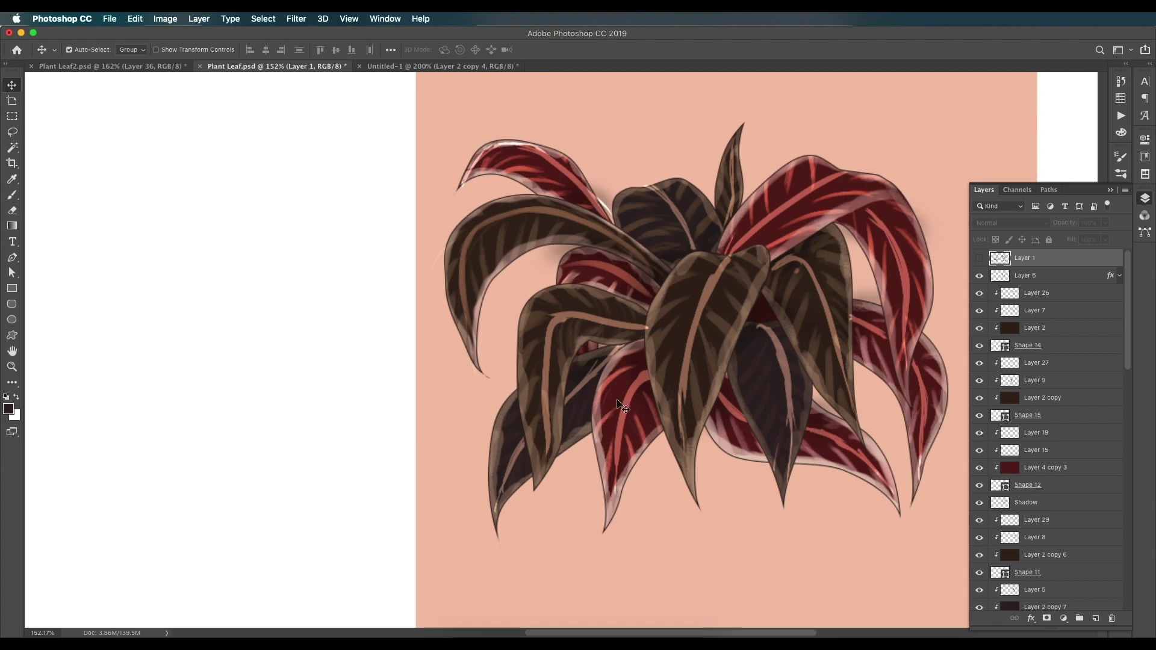
pyautogui.click(459, 66)
pyautogui.click(429, 439)
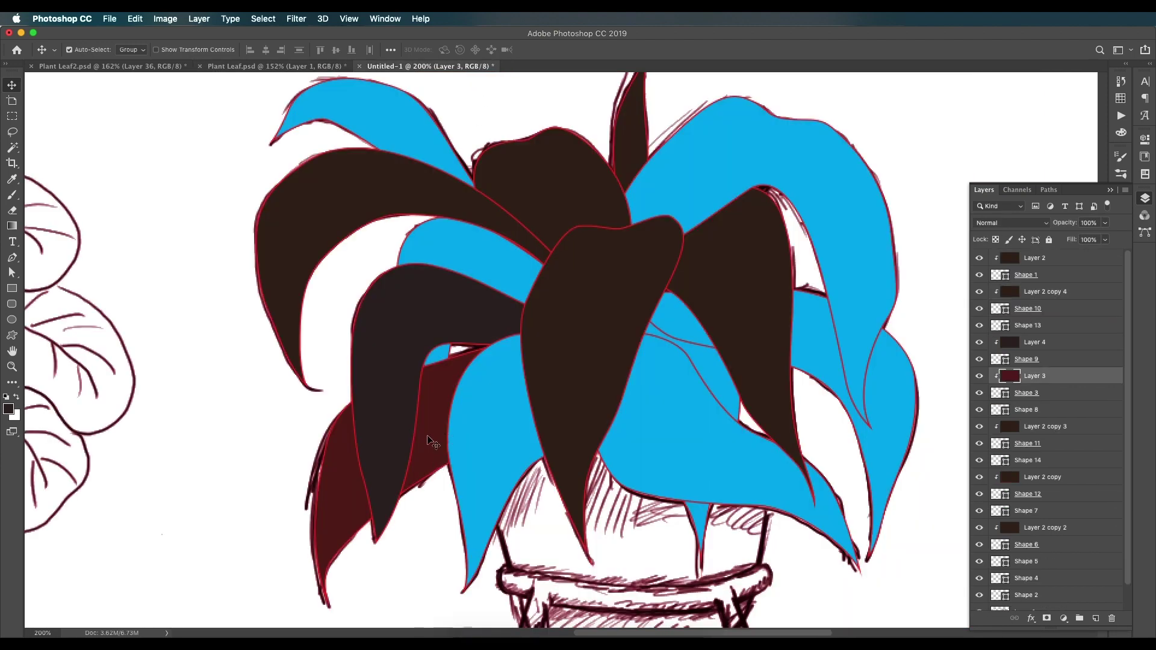
pyautogui.moveTo(1064, 376); pyautogui.dragTo(1059, 568)
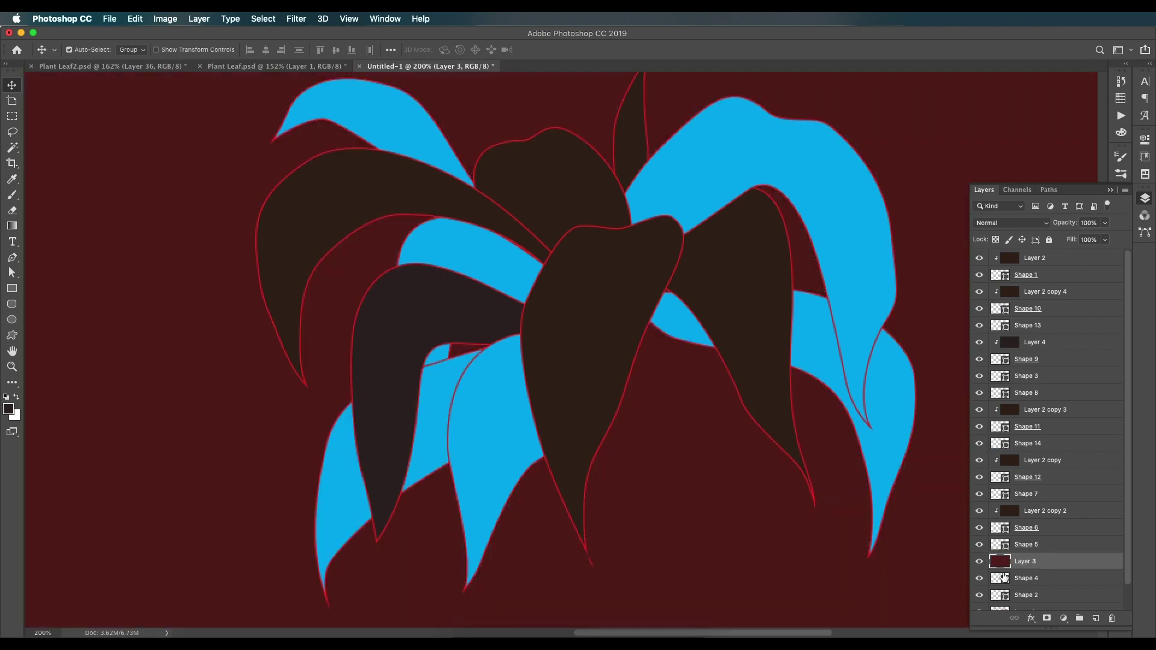
pyautogui.keyDown('alt'); pyautogui.click(1031, 563); pyautogui.keyUp('alt')
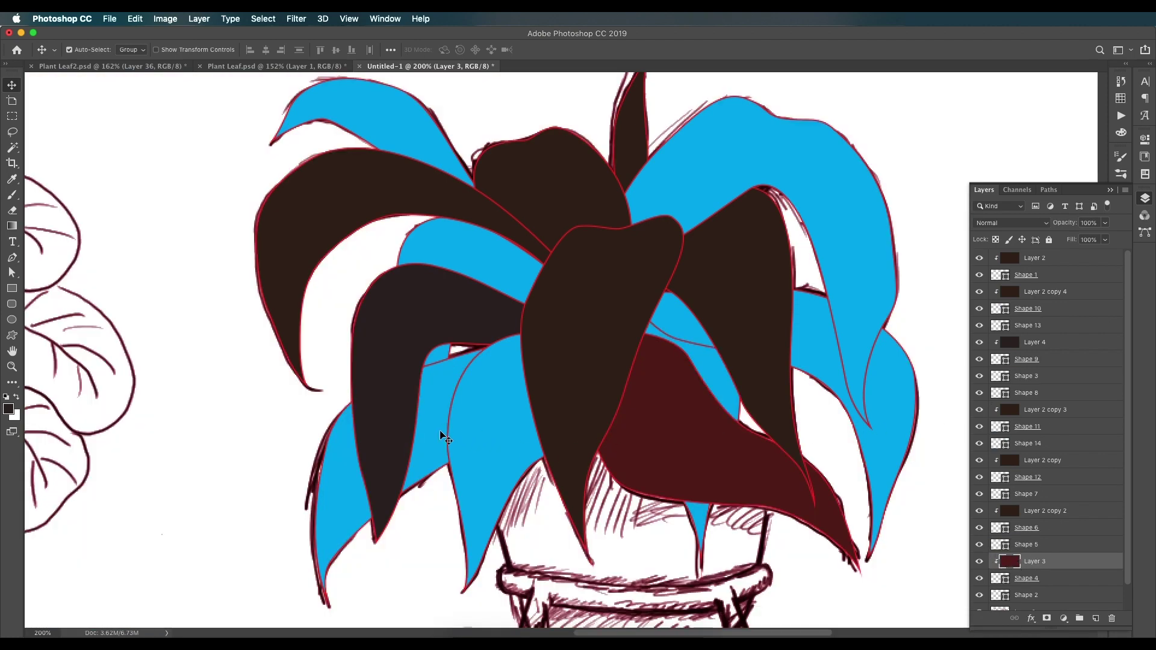
# Place copies of the dark grey-brown colour layer above Shape 3 and Shape 4 and clip each to its leaf.
pyautogui.click(436, 458)
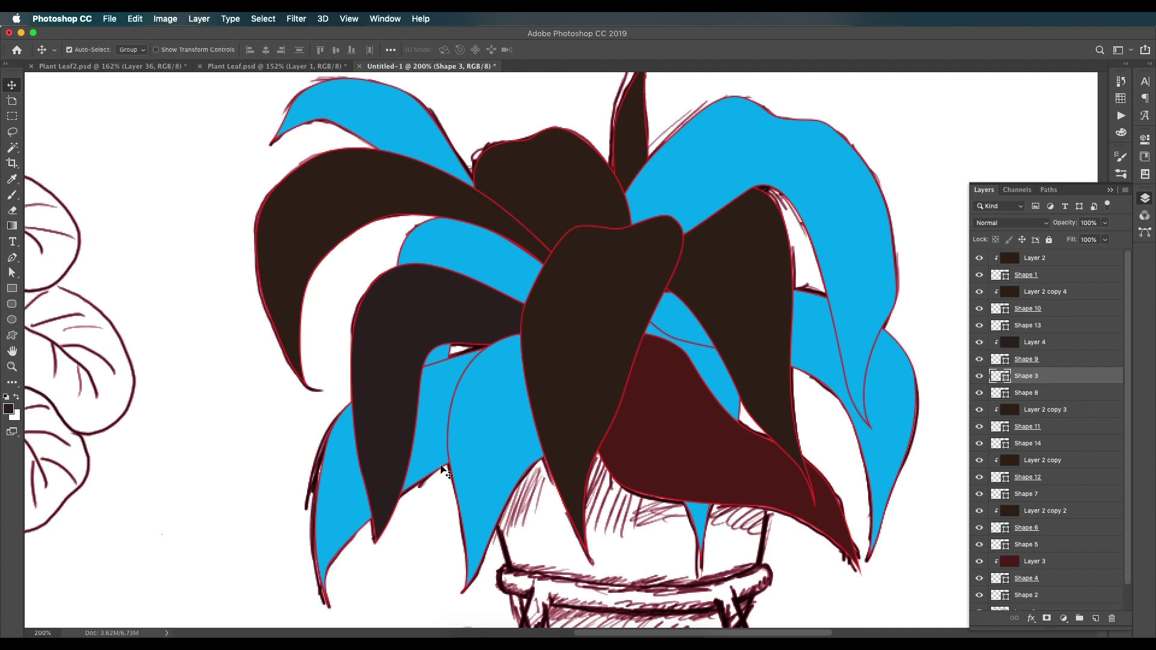
pyautogui.click(439, 327)
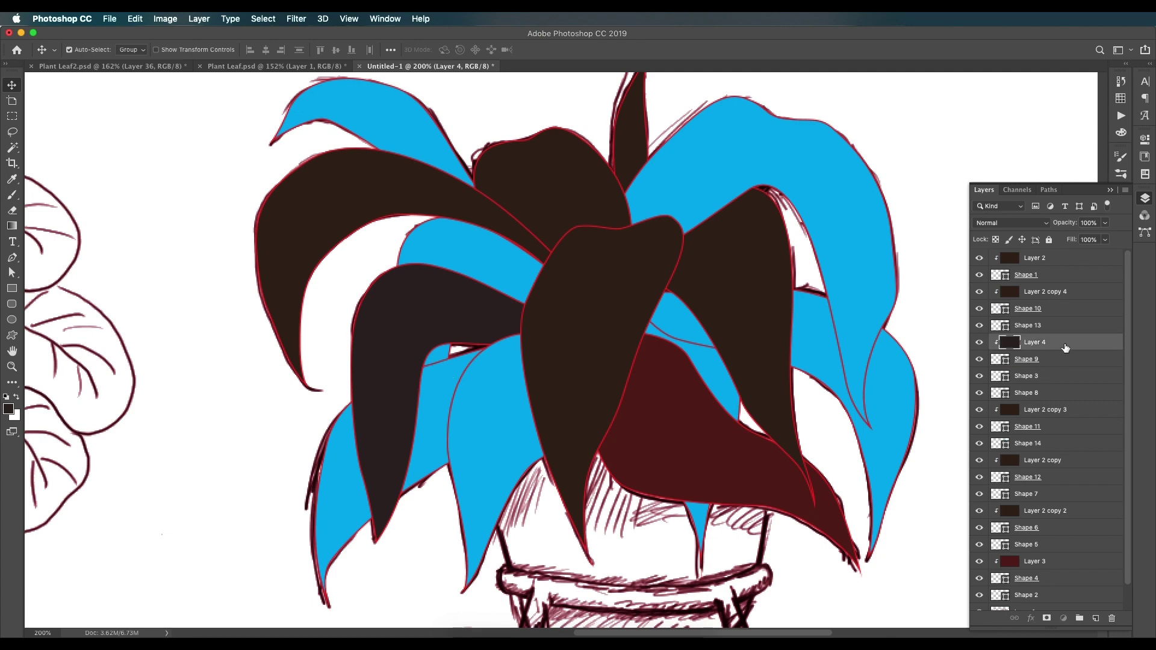
pyautogui.moveTo(1065, 348); pyautogui.dragTo(1047, 368)
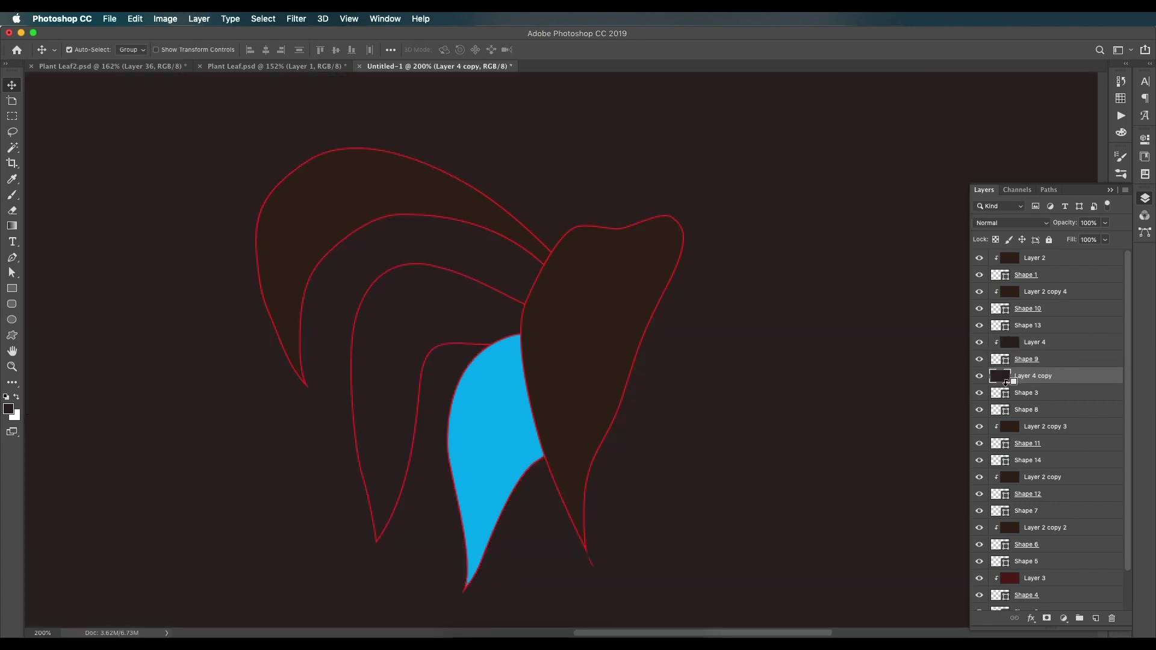
pyautogui.keyDown('alt'); pyautogui.click(1006, 380); pyautogui.keyUp('alt')
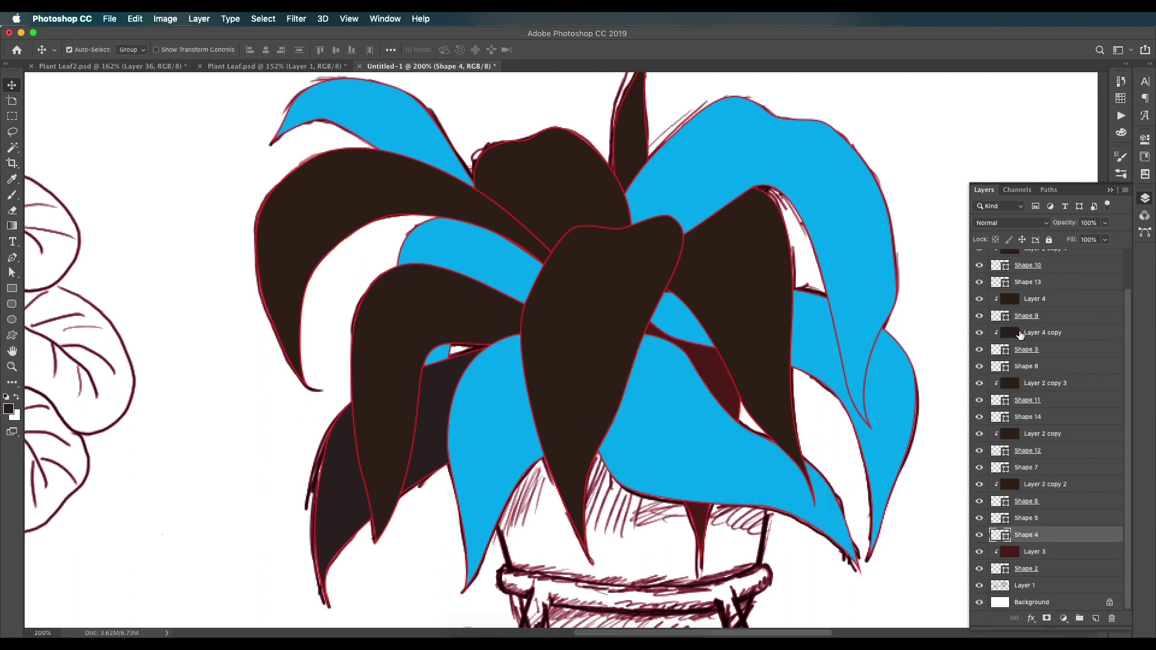
pyautogui.moveTo(1024, 335); pyautogui.dragTo(1030, 528)
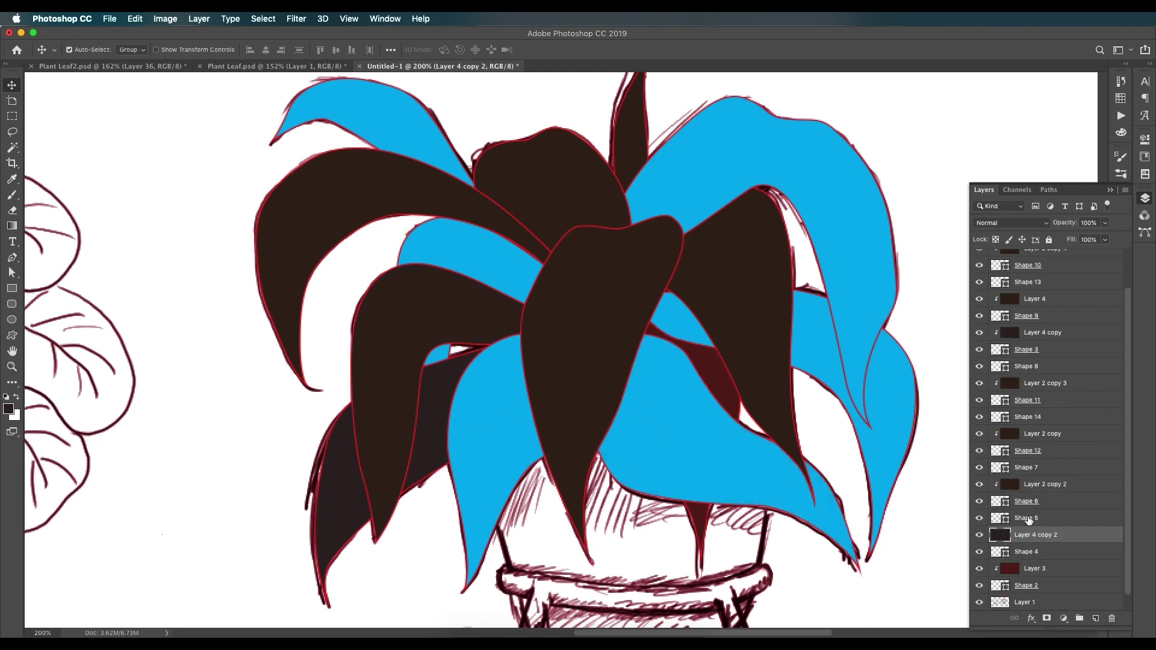
pyautogui.keyDown('alt'); pyautogui.click(1008, 537); pyautogui.keyUp('alt')
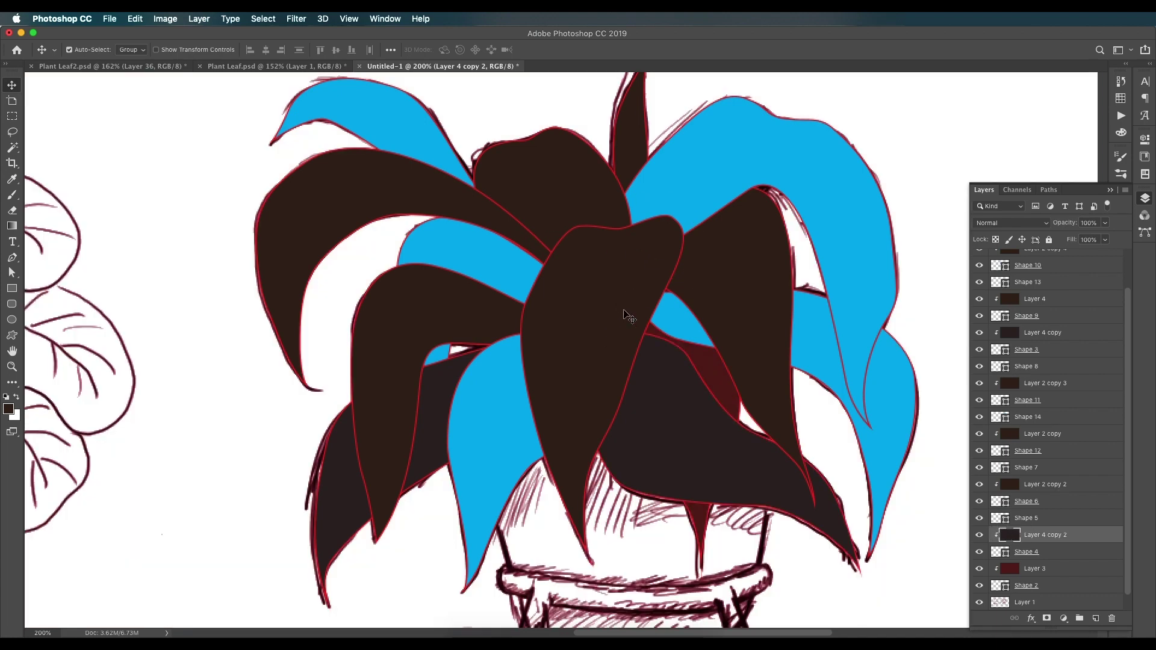
# Place copies of the dark red Layer 3 above Shapes 5, 7, 14, 8 and 13 and clip each to its leaf.
pyautogui.moveTo(1071, 571); pyautogui.dragTo(1074, 367)
pyautogui.press('super+alt+g')
pyautogui.press('super+alt+g')
pyautogui.press('super+alt+g')
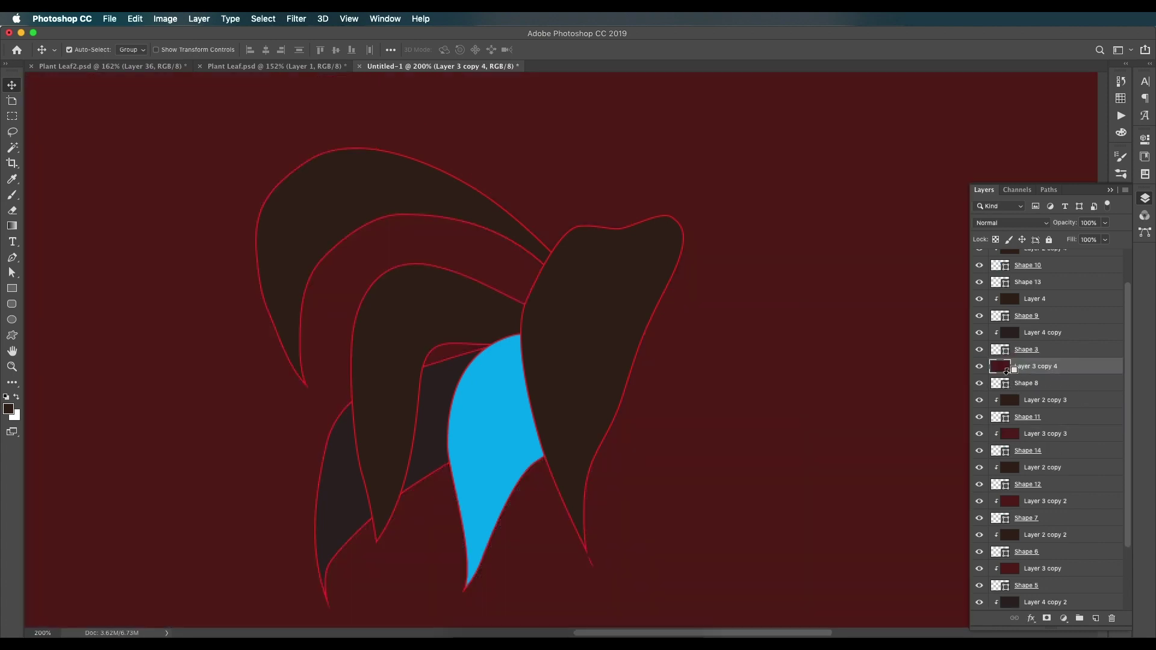
pyautogui.press('super+alt+g')
pyautogui.scroll(3, 1126, 383)
pyautogui.moveTo(1075, 412); pyautogui.dragTo(1075, 328)
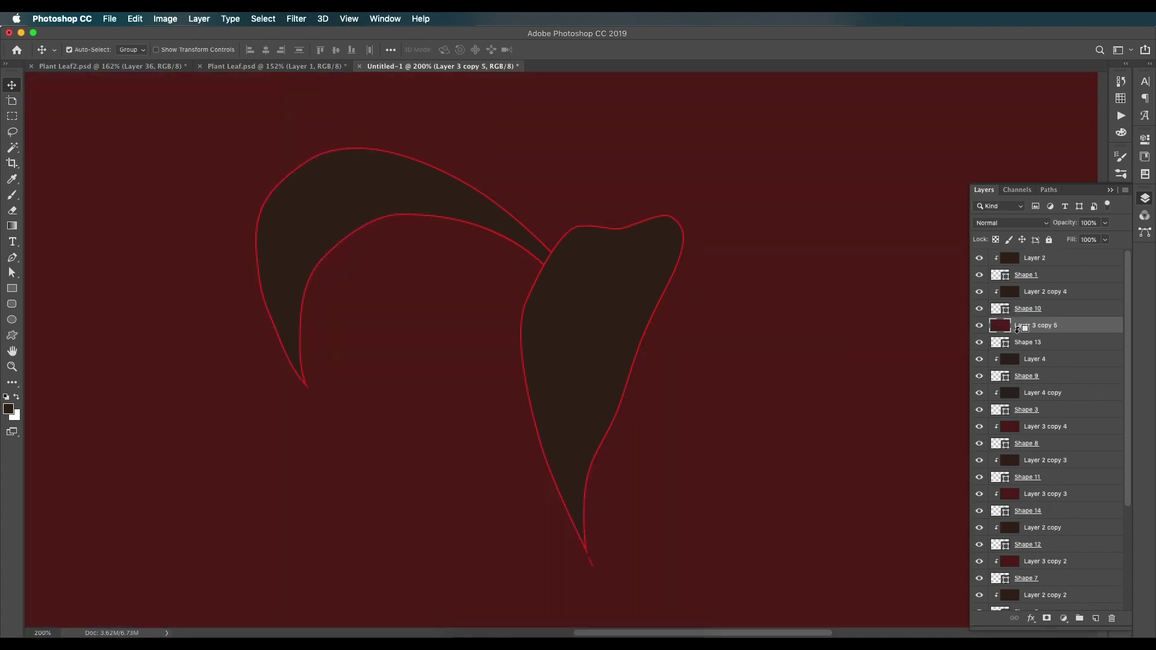
pyautogui.press('super+alt+g')
pyautogui.press('super+1')
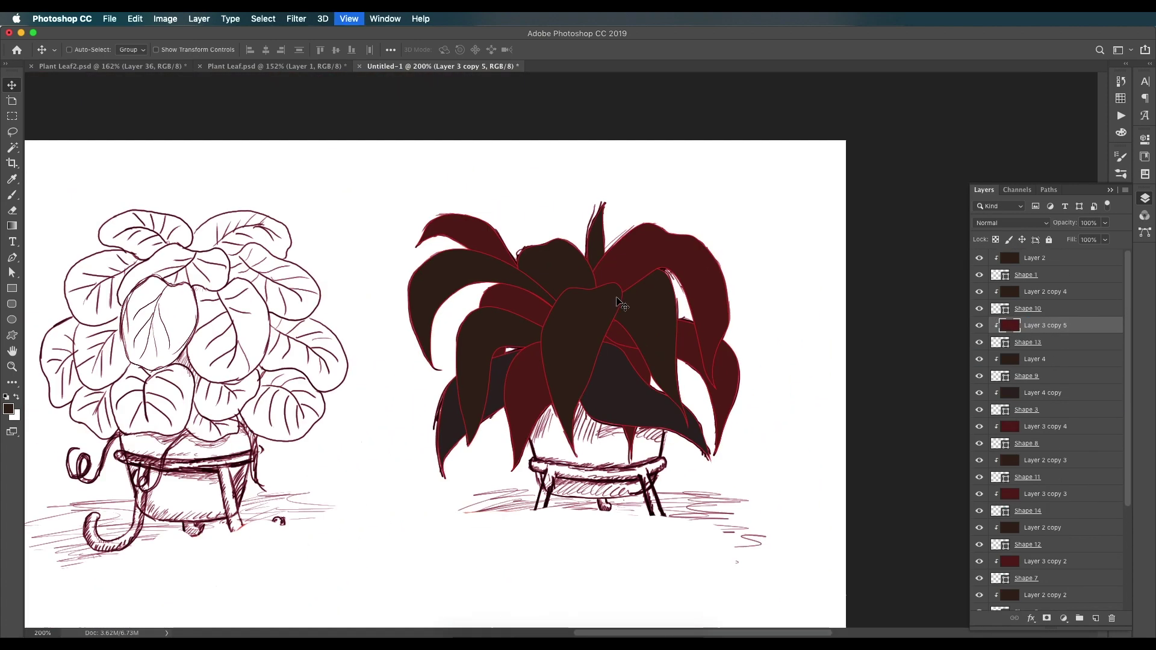
pyautogui.press('super+equal')
# Inspect the stroke colour of Shape 14 in Plant Leaf.psd, then return to Untitled-1.
pyautogui.click(320, 67)
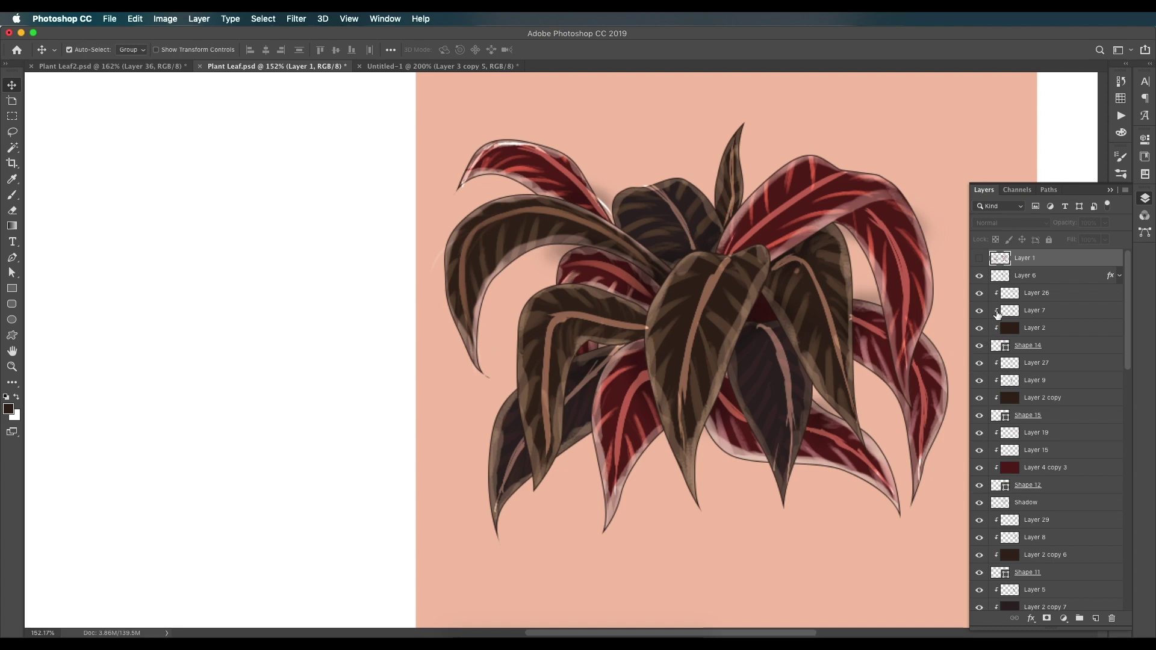
pyautogui.click(1016, 352)
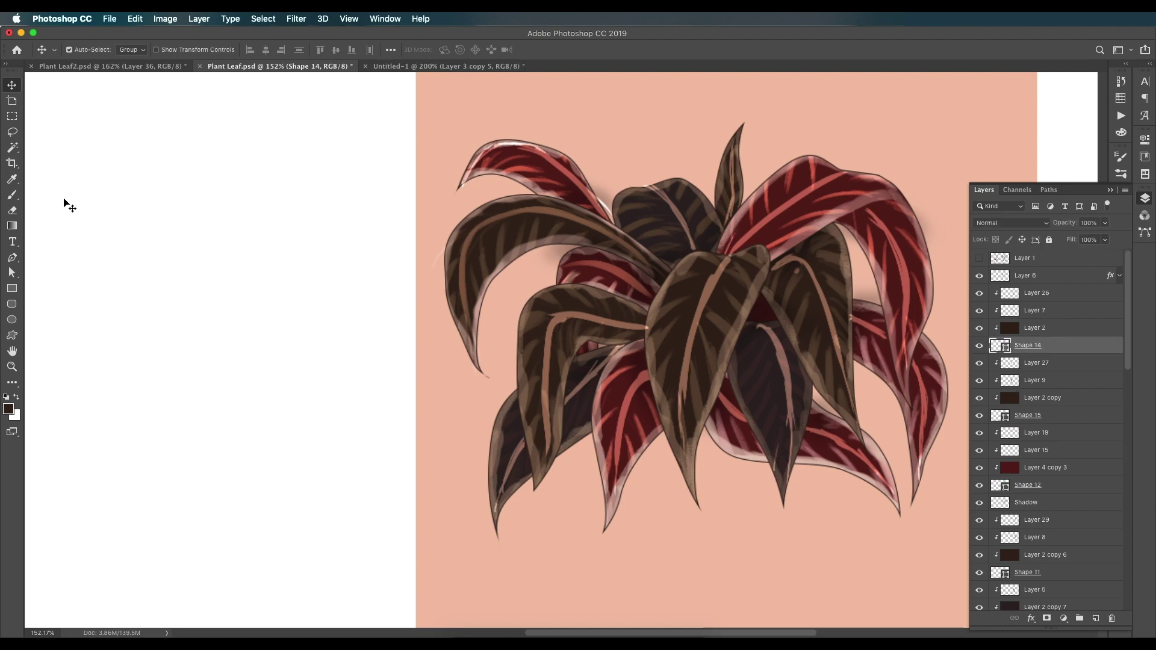
pyautogui.press('u')
pyautogui.click(176, 49)
pyautogui.click(232, 73)
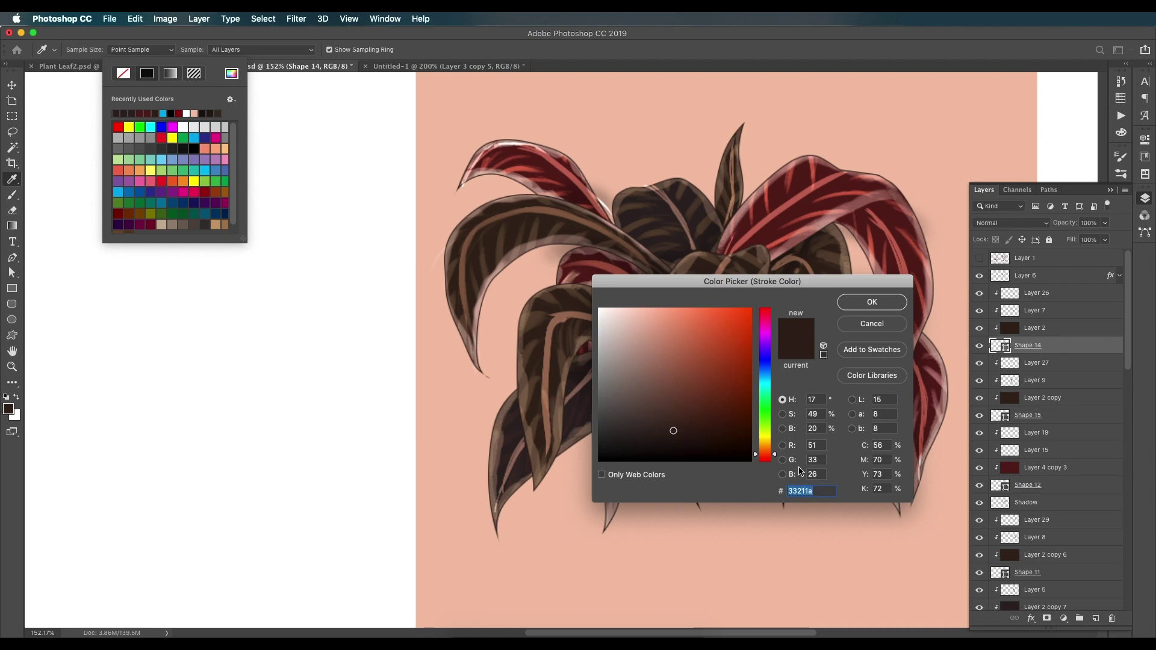
pyautogui.click(872, 301)
pyautogui.click(449, 66)
pyautogui.click(449, 67)
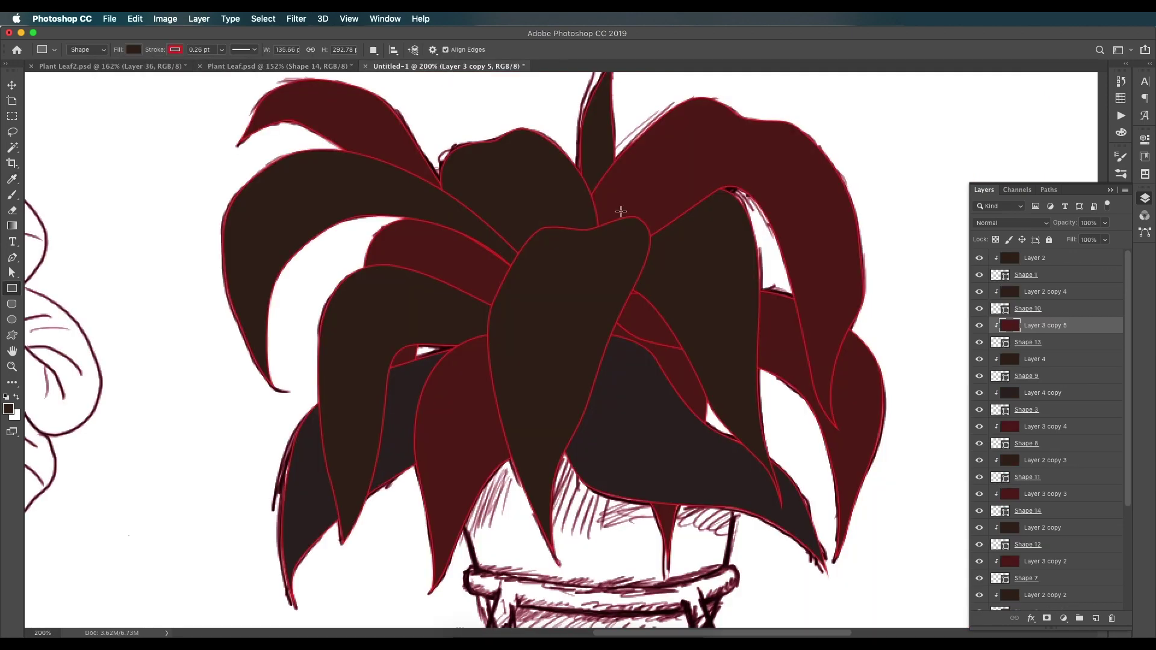
# Select the leaf layers from Layer 2 down to Layer 3 and set the shapes' stroke colour to 33211a.
pyautogui.moveTo(1128, 348)
pyautogui.mouseDown()
pyautogui.moveTo(1128, 372)
pyautogui.moveTo(1127, 331)
pyautogui.mouseUp()
pyautogui.click(1073, 260)
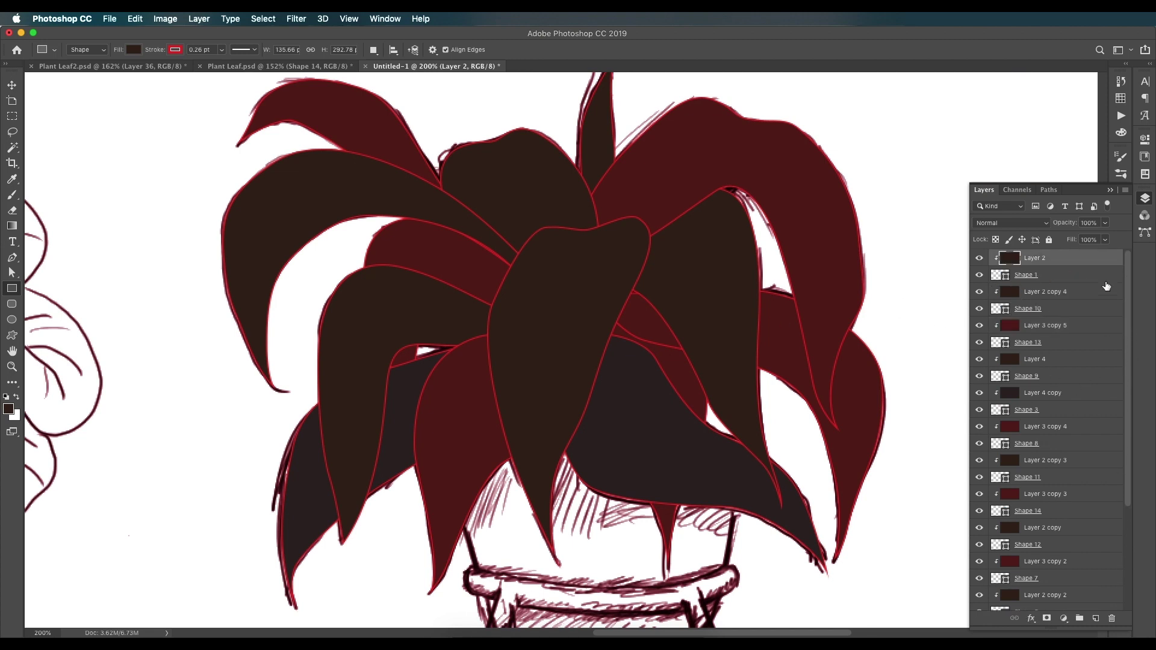
pyautogui.scroll(-5, 1131, 315)
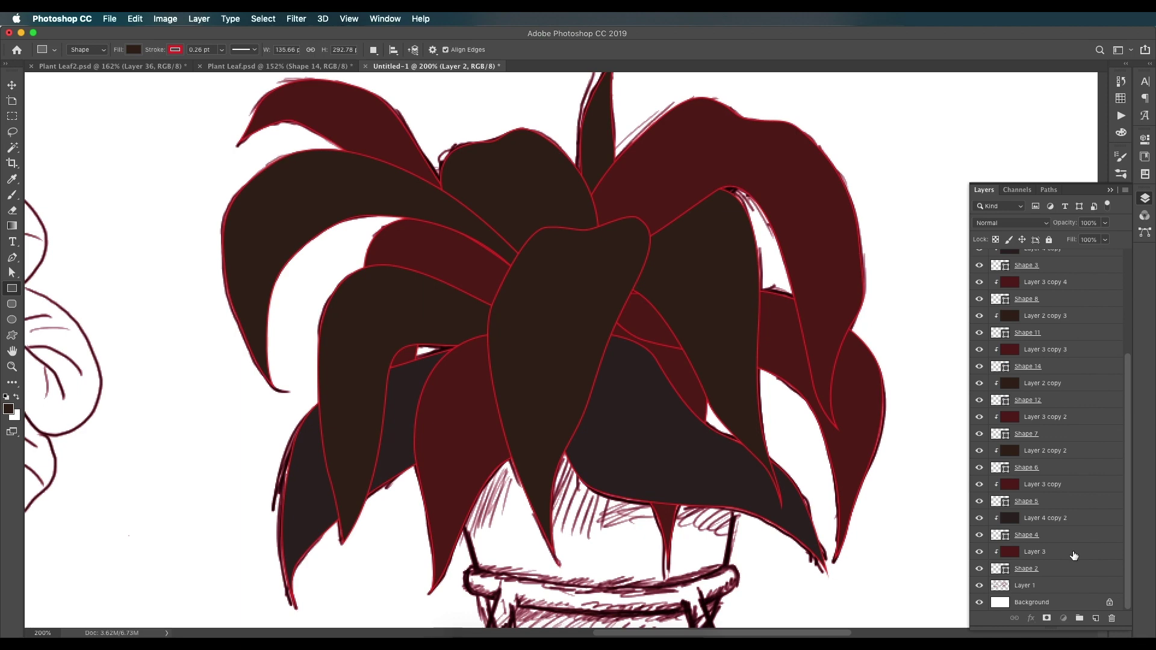
pyautogui.keyDown('shift'); pyautogui.click(1073, 551); pyautogui.keyUp('shift')
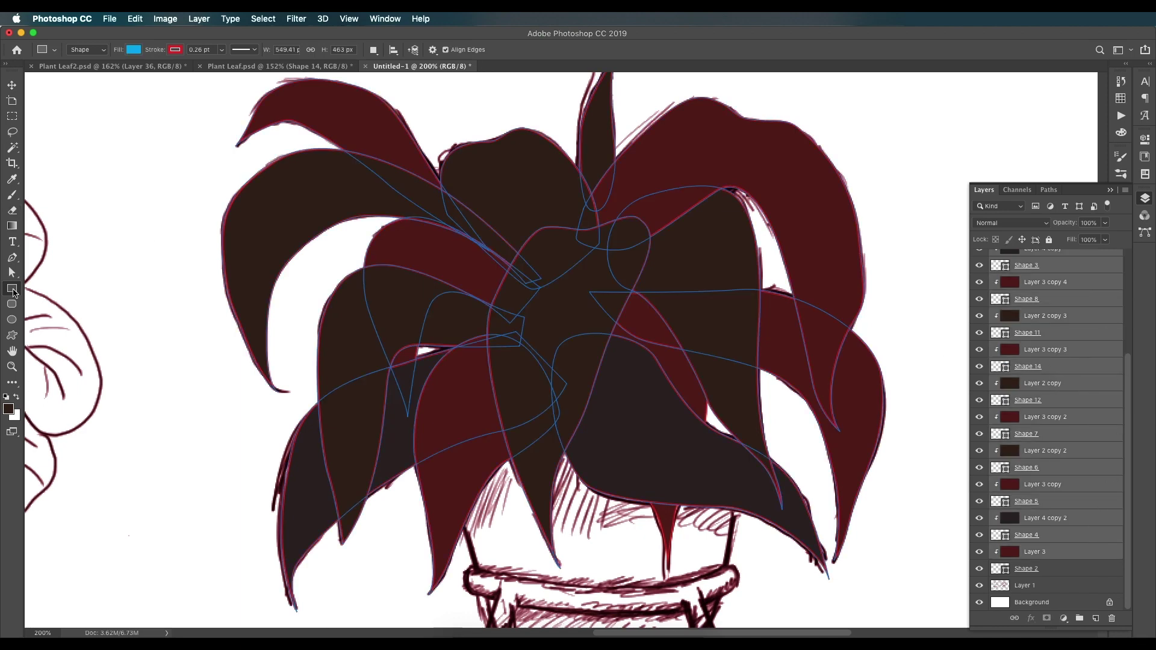
pyautogui.click(175, 50)
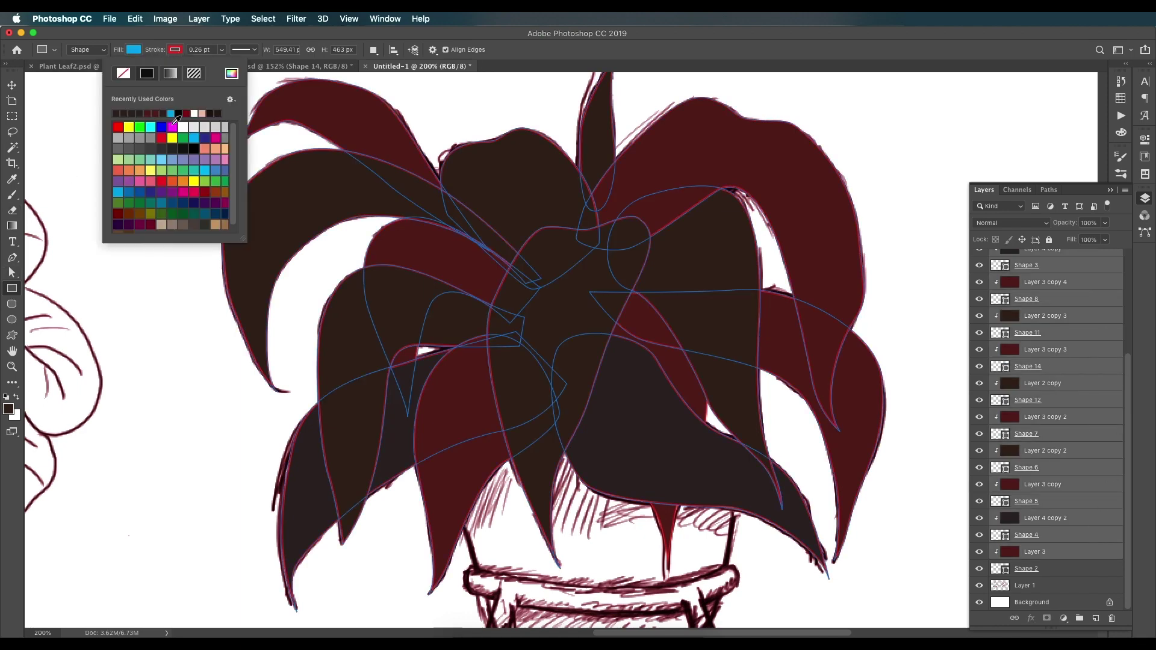
pyautogui.click(226, 77)
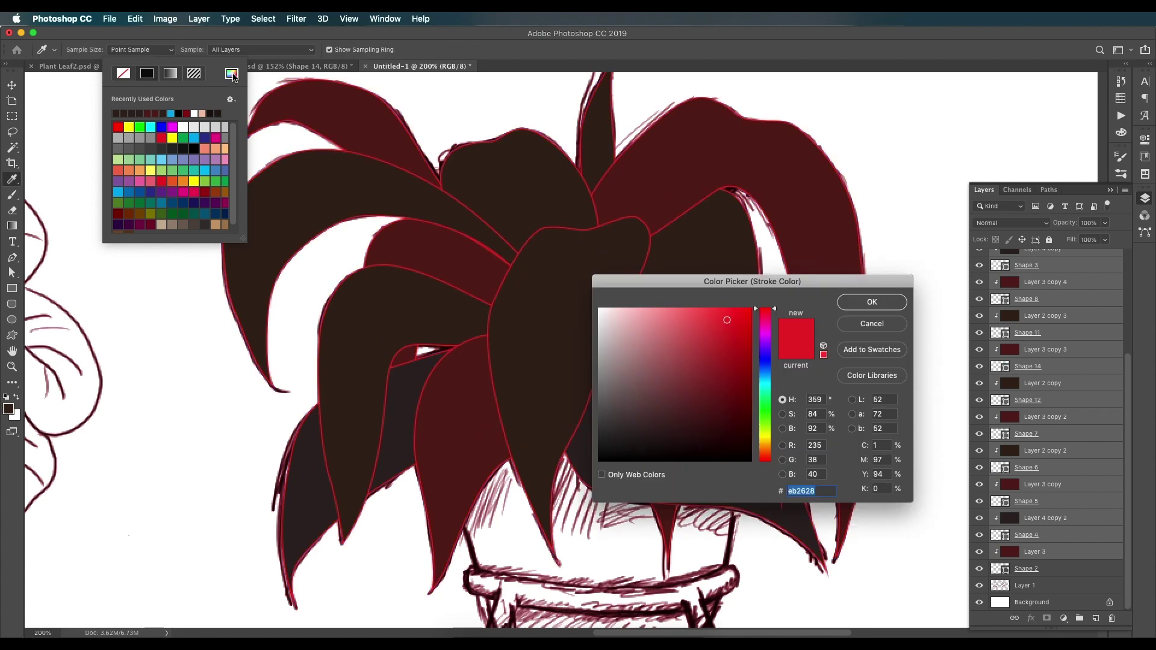
pyautogui.click(811, 501)
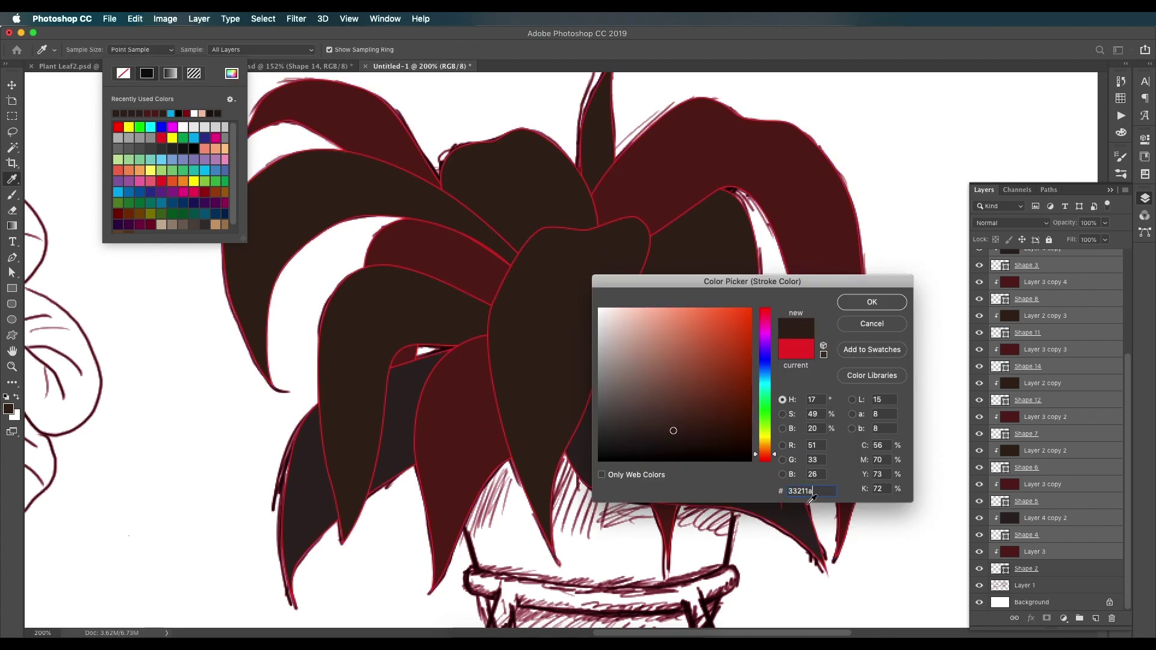
pyautogui.click(871, 305)
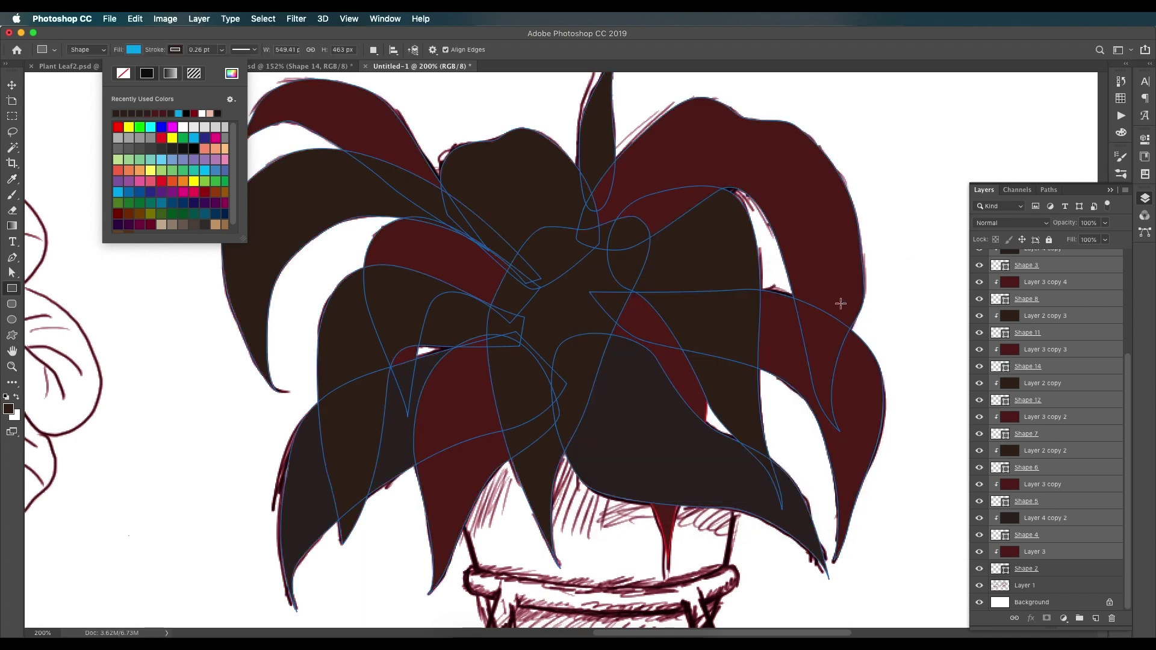
# Adjust the stroke width of the selected leaf shapes.
pyautogui.click(222, 51)
pyautogui.click(222, 50)
pyautogui.moveTo(222, 51); pyautogui.dragTo(220, 67)
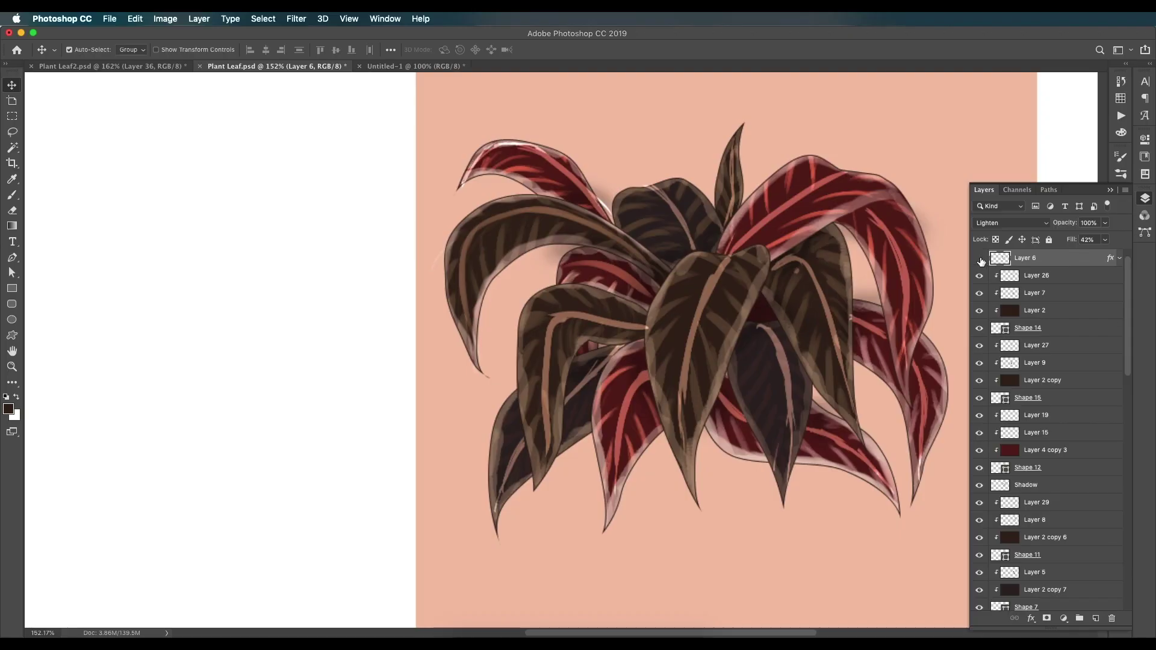
# Toggle Layer 6's visibility in Plant Leaf.psd repeatedly to examine how its main veins look on the leaves.
pyautogui.click(979, 260)
pyautogui.click(979, 260)
pyautogui.click(979, 260)
pyautogui.click(980, 261)
pyautogui.click(980, 261)
pyautogui.click(980, 261)
pyautogui.click(980, 261)
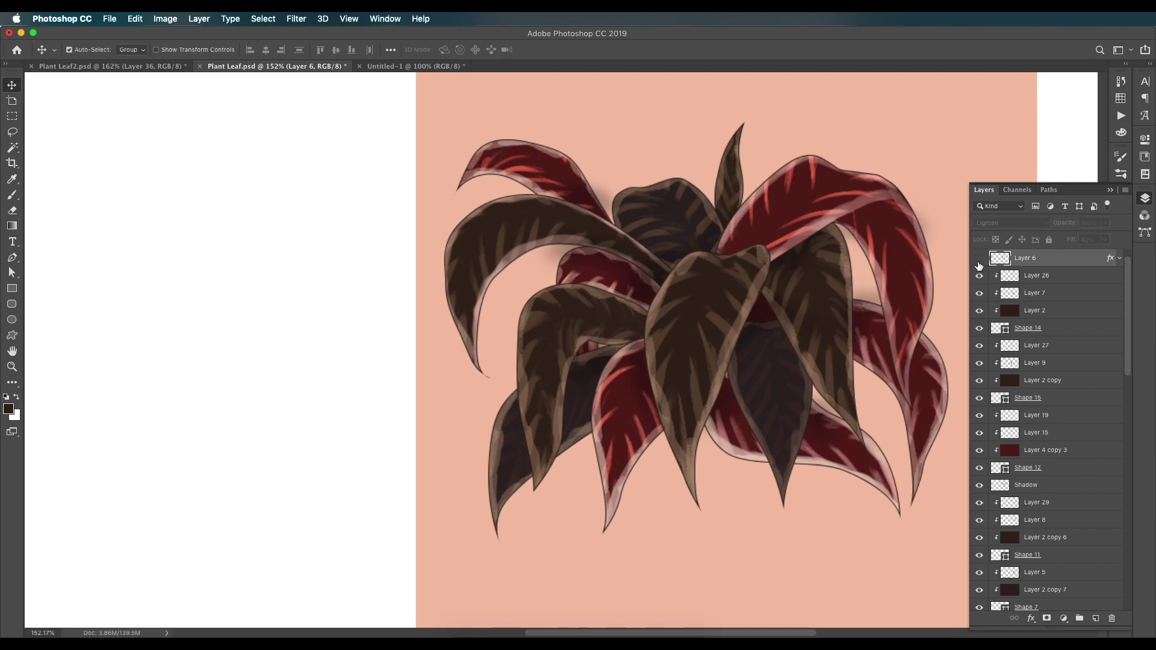
pyautogui.click(979, 261)
pyautogui.click(980, 261)
pyautogui.click(981, 262)
pyautogui.click(980, 261)
pyautogui.click(980, 260)
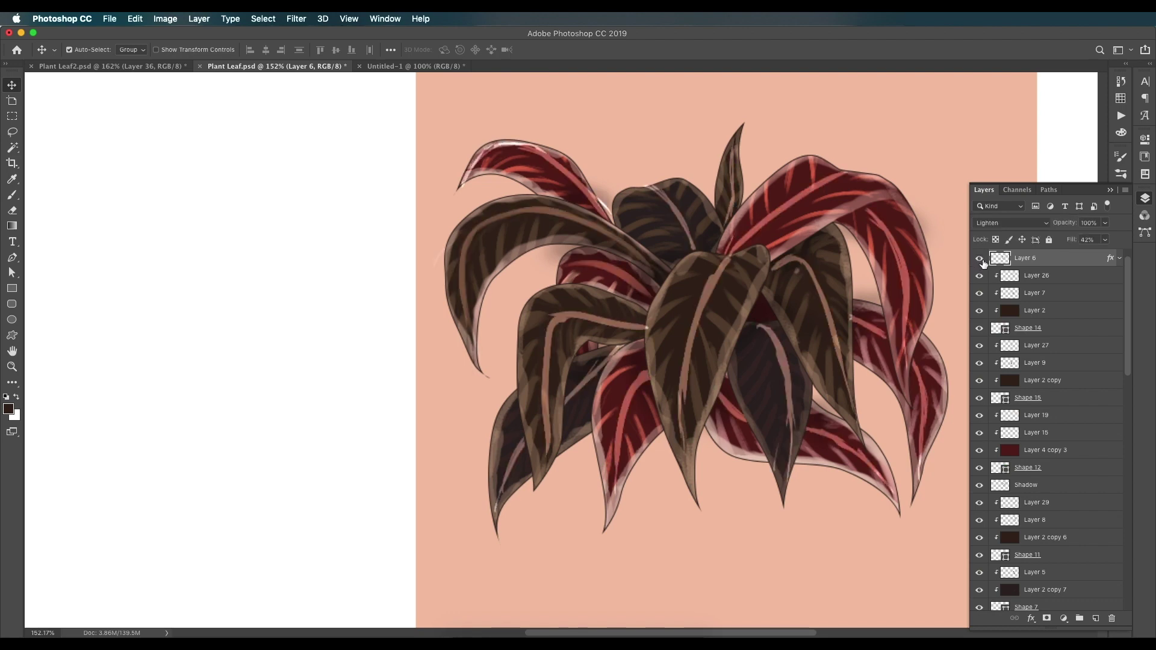
pyautogui.click(980, 261)
pyautogui.click(979, 260)
pyautogui.click(979, 260)
pyautogui.click(980, 261)
pyautogui.click(980, 261)
pyautogui.click(980, 260)
# Return to Untitled-1, add a new layer above Layer 2 and name it Main Vain.
pyautogui.click(425, 64)
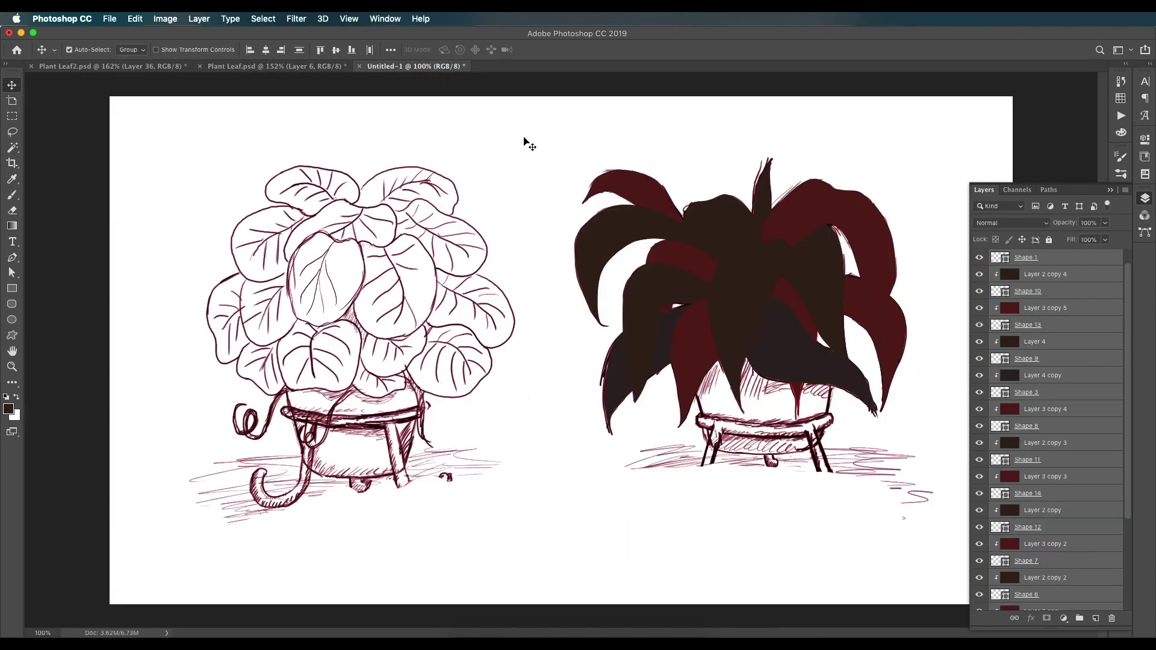
pyautogui.scroll(1, 1094, 285)
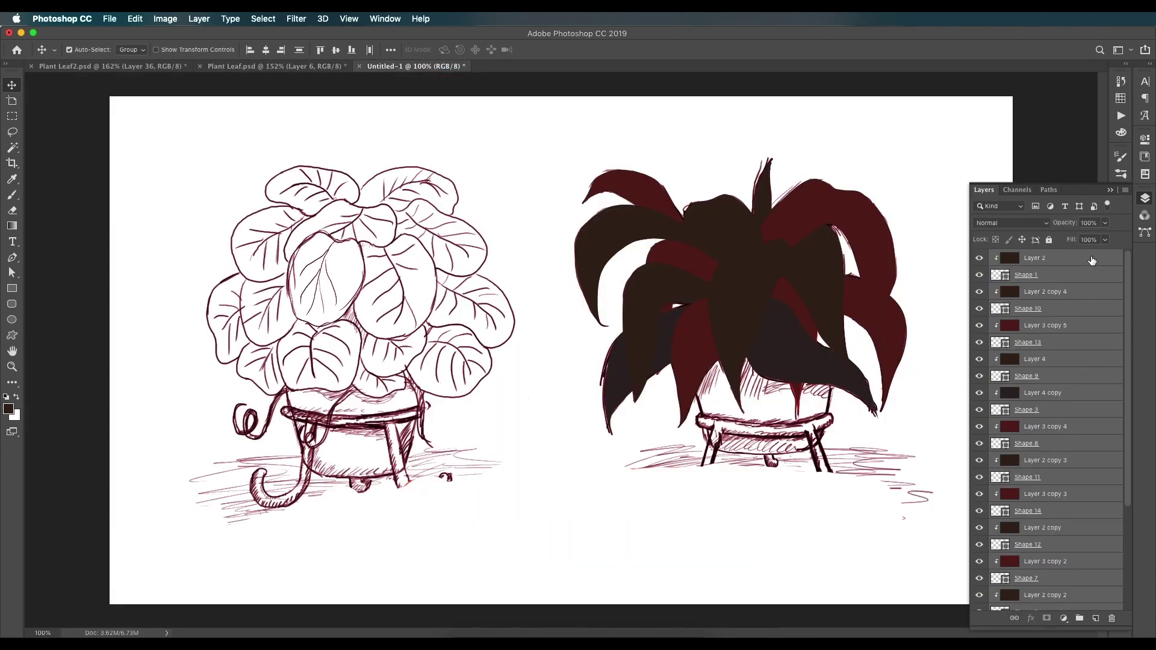
pyautogui.click(1092, 258)
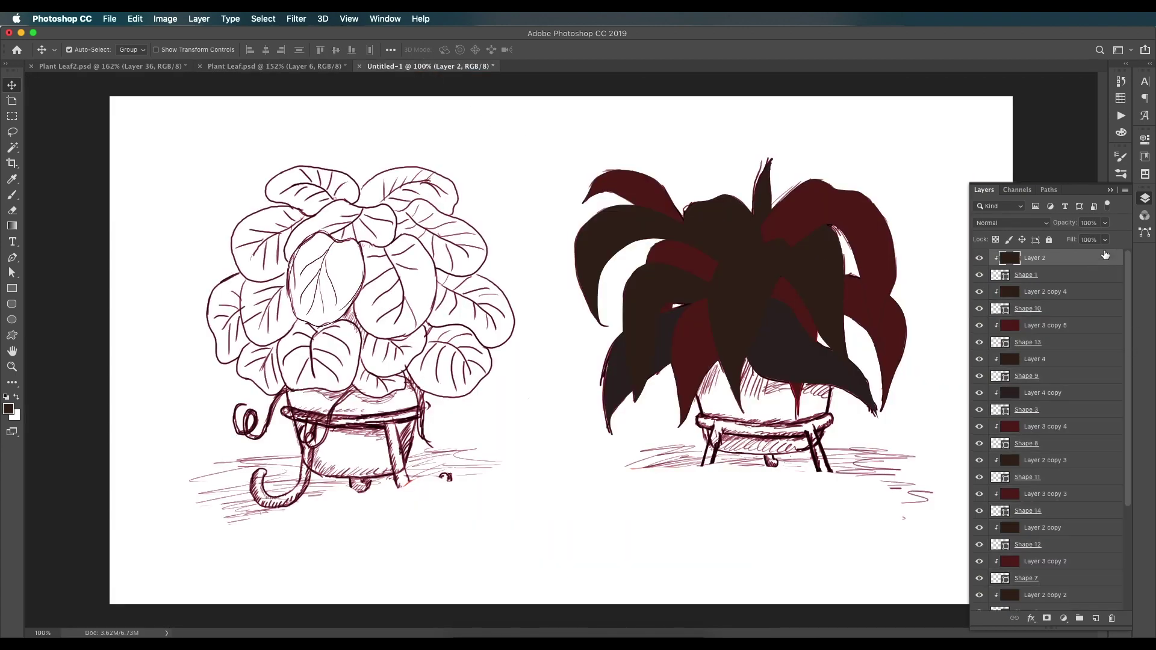
pyautogui.click(1095, 619)
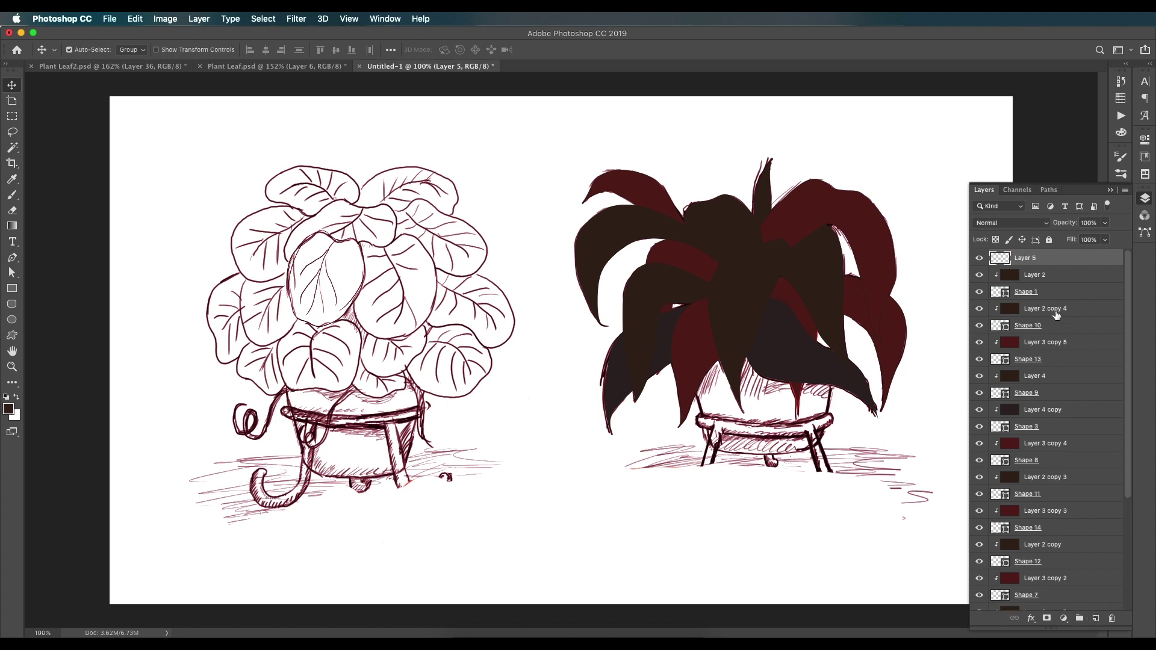
pyautogui.doubleClick(1030, 259)
pyautogui.write('Main Vain')
pyautogui.press('Return')
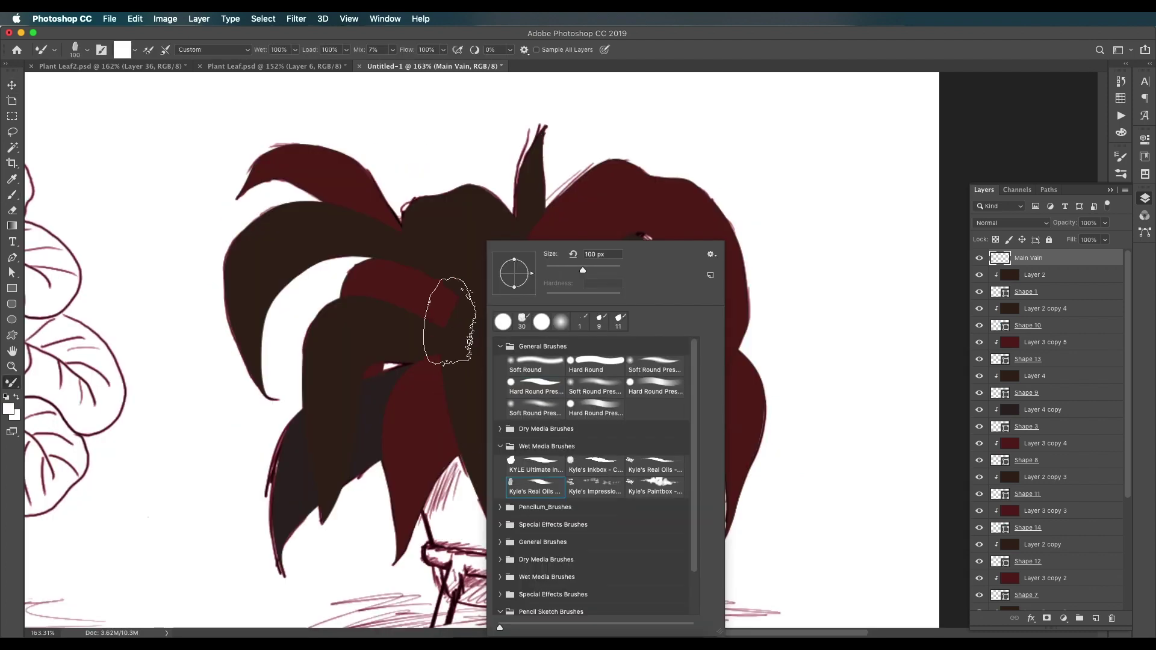
pyautogui.moveTo(479, 274); pyautogui.dragTo(445, 385)
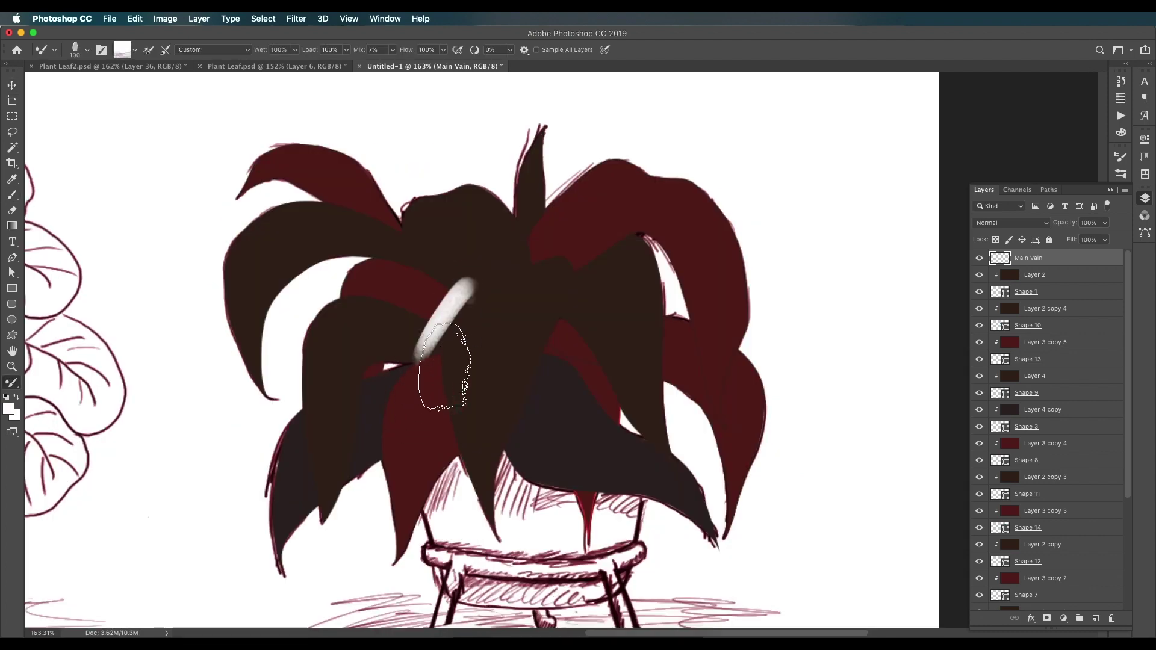
pyautogui.press('super+z')
pyautogui.moveTo(478, 332); pyautogui.dragTo(422, 386)
pyautogui.press('super+z')
pyautogui.click(295, 66)
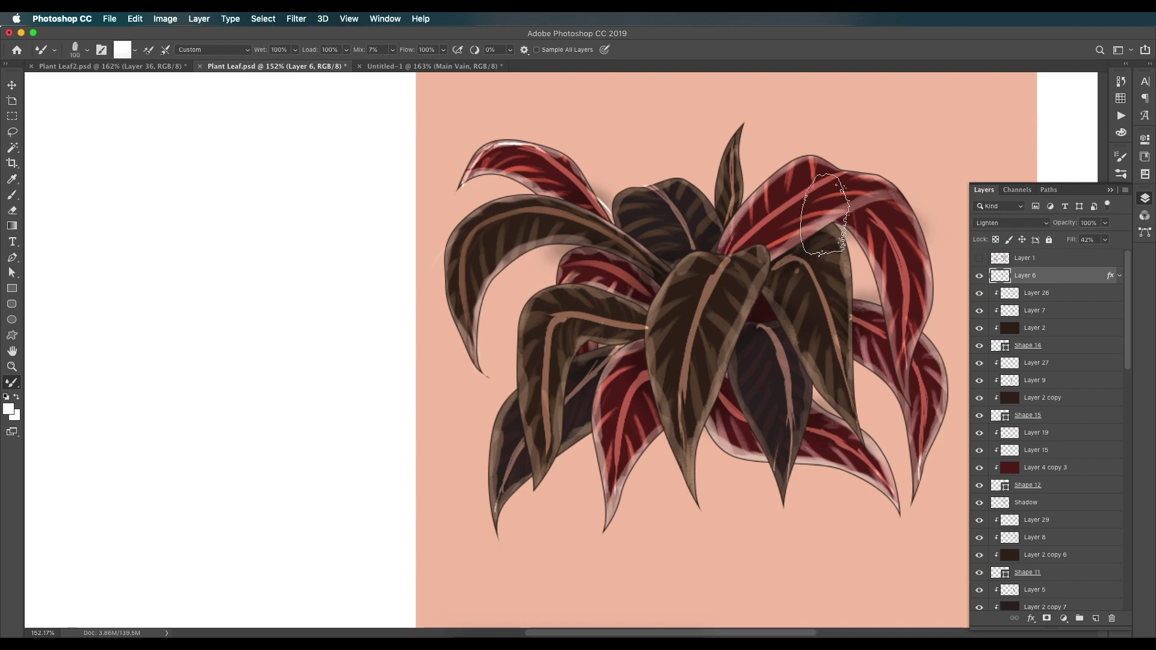
pyautogui.click(428, 66)
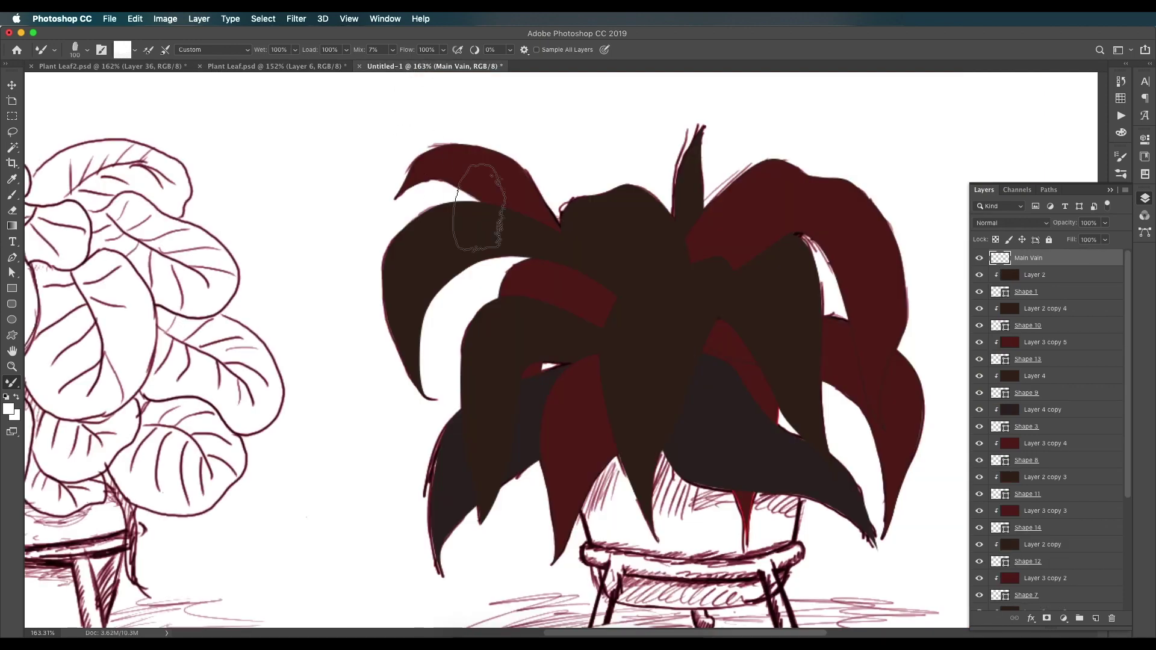
pyautogui.moveTo(653, 259)
pyautogui.mouseDown()
pyautogui.moveTo(551, 371)
pyautogui.moveTo(569, 365)
pyautogui.mouseUp()
pyautogui.press('super+z')
pyautogui.moveTo(496, 445); pyautogui.dragTo(727, 299)
pyautogui.press('super+z')
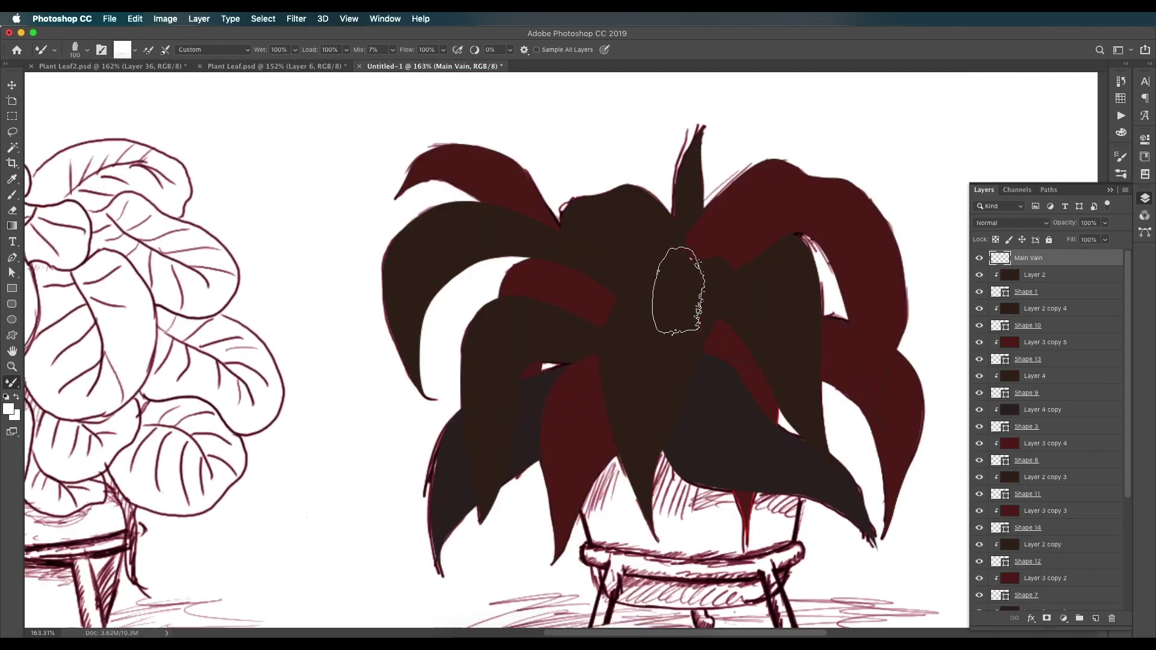
# Check the Kyle's Real Oils brush among the Wet Media Brushes and reduce the brush size to 20 px.
pyautogui.rightClick(648, 285)
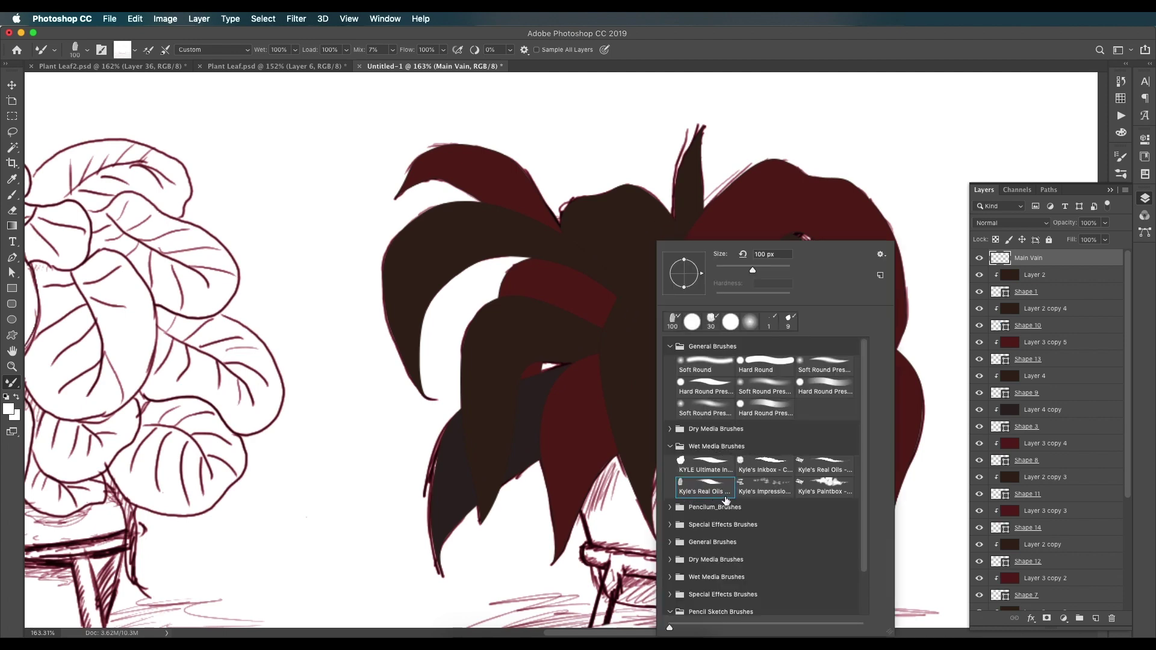
pyautogui.click(866, 216)
pyautogui.press('[')
pyautogui.press('[')
pyautogui.press('[')
pyautogui.press('[')
pyautogui.press('[')
pyautogui.press('[')
pyautogui.press('[')
pyautogui.press('[')
pyautogui.press('[')
pyautogui.press('[')
pyautogui.press('[')
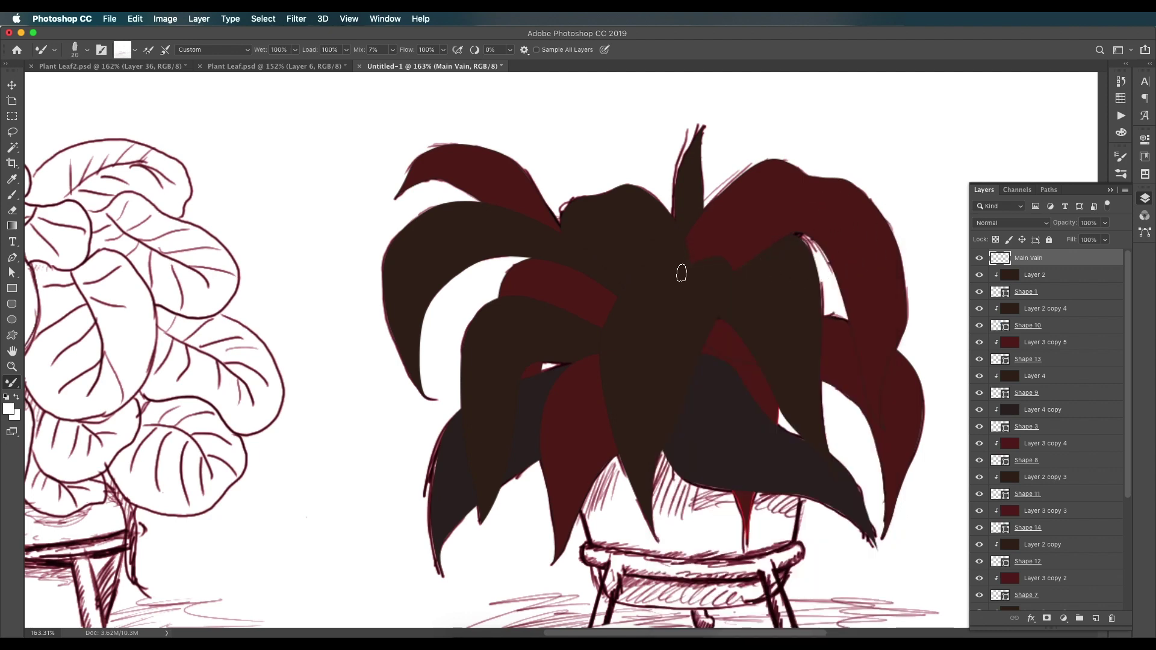
# Paint a white main vein down the front central leaf, redoing the first stroke.
pyautogui.moveTo(682, 272)
pyautogui.mouseDown()
pyautogui.moveTo(643, 369)
pyautogui.moveTo(640, 479)
pyautogui.mouseUp()
pyautogui.press('super+z')
pyautogui.moveTo(666, 291)
pyautogui.mouseDown()
pyautogui.moveTo(648, 356)
pyautogui.moveTo(642, 480)
pyautogui.mouseUp()
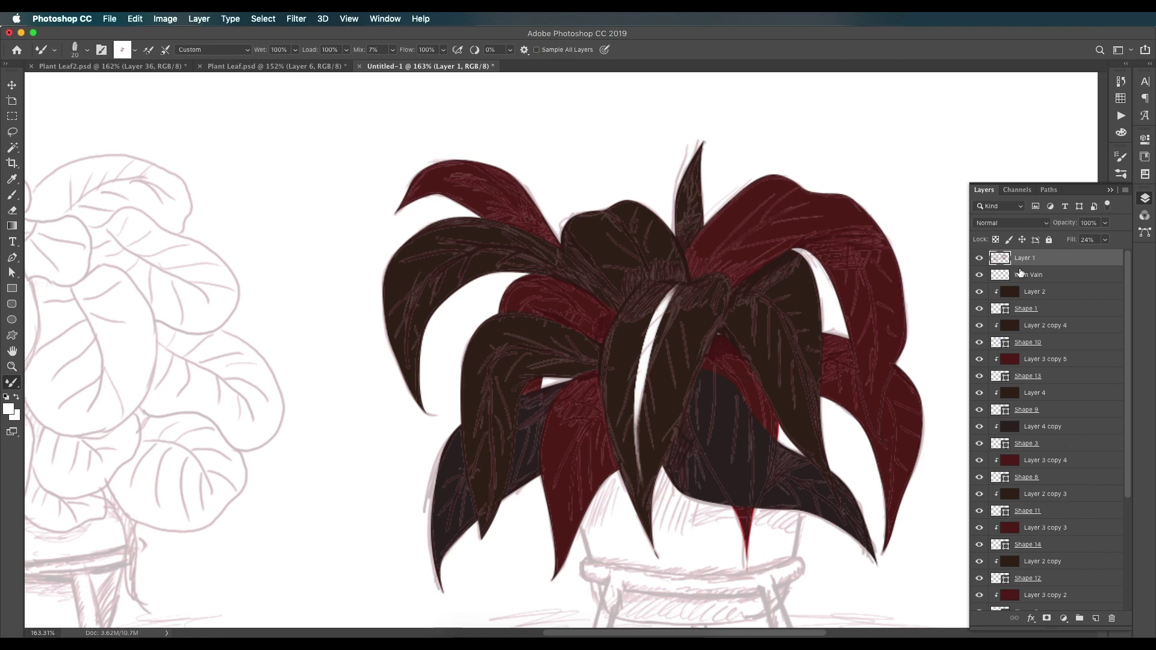
# On the Main Vain layer, paint white main veins along both sections of the large bending red leaf at the plant's upper right.
pyautogui.hotkey('alt', '[')
pyautogui.moveTo(701, 271); pyautogui.dragTo(806, 193)
pyautogui.moveTo(865, 273); pyautogui.dragTo(873, 322)
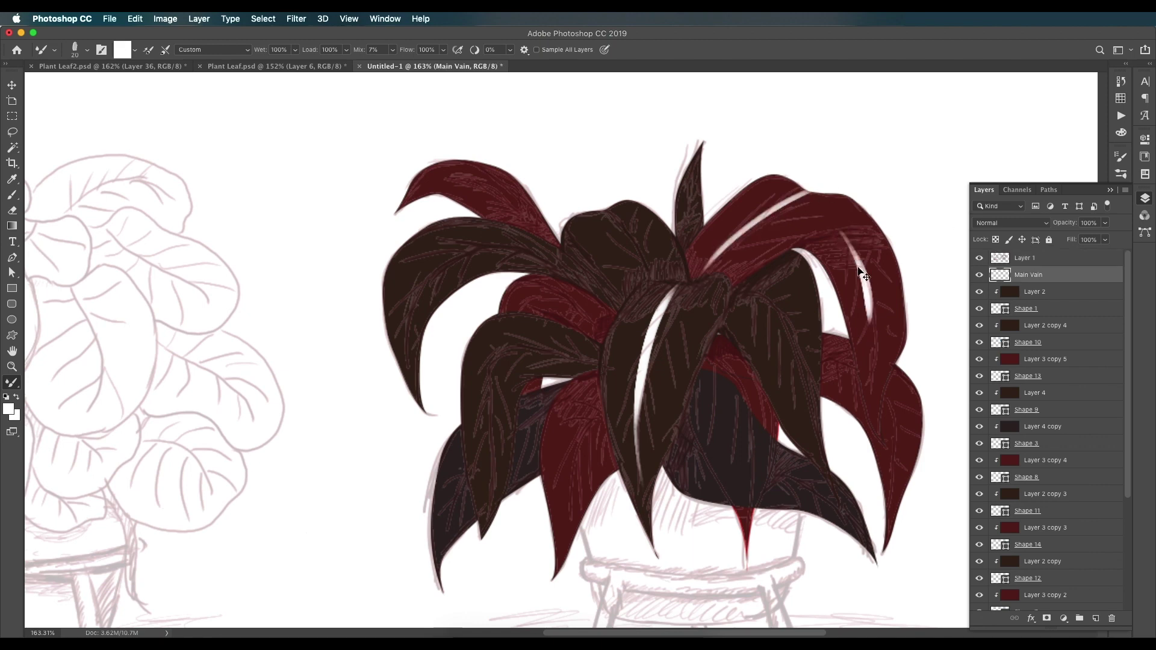
pyautogui.press('super+z')
pyautogui.moveTo(844, 234)
pyautogui.mouseDown()
pyautogui.moveTo(872, 323)
pyautogui.moveTo(877, 415)
pyautogui.moveTo(872, 310)
pyautogui.mouseUp()
pyautogui.press('super+z')
# Paint white main veins on the upper central dark leaf, the small upright leaf and the upper-left red leaf, redoing poor strokes.
pyautogui.press('super+equal')
pyautogui.press('super+minus')
pyautogui.moveTo(655, 277); pyautogui.dragTo(628, 220)
pyautogui.press('super+z')
pyautogui.press('super+equal')
pyautogui.moveTo(537, 209)
pyautogui.mouseDown()
pyautogui.moveTo(594, 288)
pyautogui.moveTo(535, 209)
pyautogui.mouseUp()
pyautogui.press('super+z')
pyautogui.moveTo(649, 148)
pyautogui.mouseDown()
pyautogui.moveTo(648, 225)
pyautogui.moveTo(623, 283)
pyautogui.mouseUp()
# Reduce the brush to 15 px and paint white main veins along the long arching dark leaf on the plant's left side.
pyautogui.scroll(-1, 343, 283)
pyautogui.press('[')
pyautogui.press('super+z')
pyautogui.moveTo(553, 310)
pyautogui.mouseDown()
pyautogui.moveTo(360, 230)
pyautogui.moveTo(292, 358)
pyautogui.mouseUp()
pyautogui.moveTo(330, 259); pyautogui.dragTo(302, 388)
pyautogui.press('super+z')
pyautogui.moveTo(457, 224)
pyautogui.mouseDown()
pyautogui.moveTo(441, 310)
pyautogui.moveTo(462, 319)
pyautogui.moveTo(374, 256)
pyautogui.moveTo(304, 244)
pyautogui.mouseUp()
pyautogui.scroll(-3, 409, 289)
pyautogui.press('super+z')
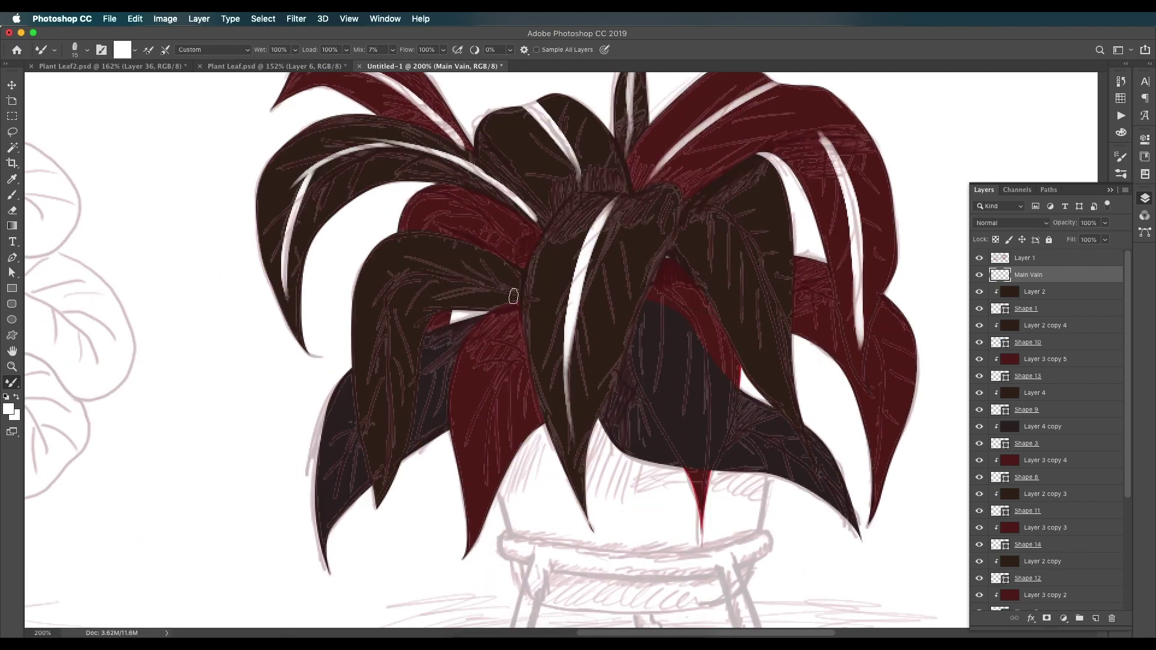
# Paint main veins on the lower-left arching dark leaf and, with the brush at 10 px, on the red leaf beside it.
pyautogui.moveTo(519, 295); pyautogui.dragTo(393, 276)
pyautogui.press('super+z')
pyautogui.press('super+z')
pyautogui.moveTo(398, 274)
pyautogui.mouseDown()
pyautogui.moveTo(388, 376)
pyautogui.moveTo(389, 242)
pyautogui.moveTo(380, 445)
pyautogui.mouseUp()
pyautogui.press('super+z')
pyautogui.moveTo(391, 236)
pyautogui.mouseDown()
pyautogui.moveTo(373, 337)
pyautogui.moveTo(378, 411)
pyautogui.moveTo(432, 361)
pyautogui.mouseUp()
pyautogui.press('[')
pyautogui.moveTo(476, 319)
pyautogui.mouseDown()
pyautogui.moveTo(425, 342)
pyautogui.moveTo(408, 490)
pyautogui.mouseUp()
pyautogui.press('super+z')
# Paint white main veins on the dark leaf right of centre and the leaf hanging beneath it, undoing unsatisfactory strokes.
pyautogui.scroll(-2, 391, 453)
pyautogui.moveTo(447, 334)
pyautogui.mouseDown()
pyautogui.moveTo(408, 461)
pyautogui.moveTo(418, 436)
pyautogui.moveTo(421, 454)
pyautogui.moveTo(445, 330)
pyautogui.mouseUp()
pyautogui.press('super+z')
pyautogui.press('super+z')
pyautogui.press('super+z')
pyautogui.moveTo(560, 289); pyautogui.dragTo(531, 289)
pyautogui.moveTo(540, 279)
pyautogui.mouseDown()
pyautogui.moveTo(578, 382)
pyautogui.moveTo(569, 414)
pyautogui.mouseUp()
pyautogui.press('super+z')
pyautogui.press('super+z')
pyautogui.press('super+z')
pyautogui.moveTo(569, 420); pyautogui.dragTo(564, 470)
pyautogui.moveTo(560, 361); pyautogui.dragTo(564, 375)
pyautogui.moveTo(554, 261)
pyautogui.mouseDown()
pyautogui.moveTo(593, 268)
pyautogui.moveTo(639, 423)
pyautogui.mouseUp()
pyautogui.press('super+z')
pyautogui.moveTo(630, 411); pyautogui.dragTo(611, 355)
# Paint thin white main veins on the remaining lower leaves, including the dark lower-right leaf.
pyautogui.moveTo(476, 347); pyautogui.dragTo(499, 372)
pyautogui.moveTo(569, 389)
pyautogui.mouseDown()
pyautogui.moveTo(643, 451)
pyautogui.moveTo(659, 449)
pyautogui.mouseUp()
pyautogui.press('super+z')
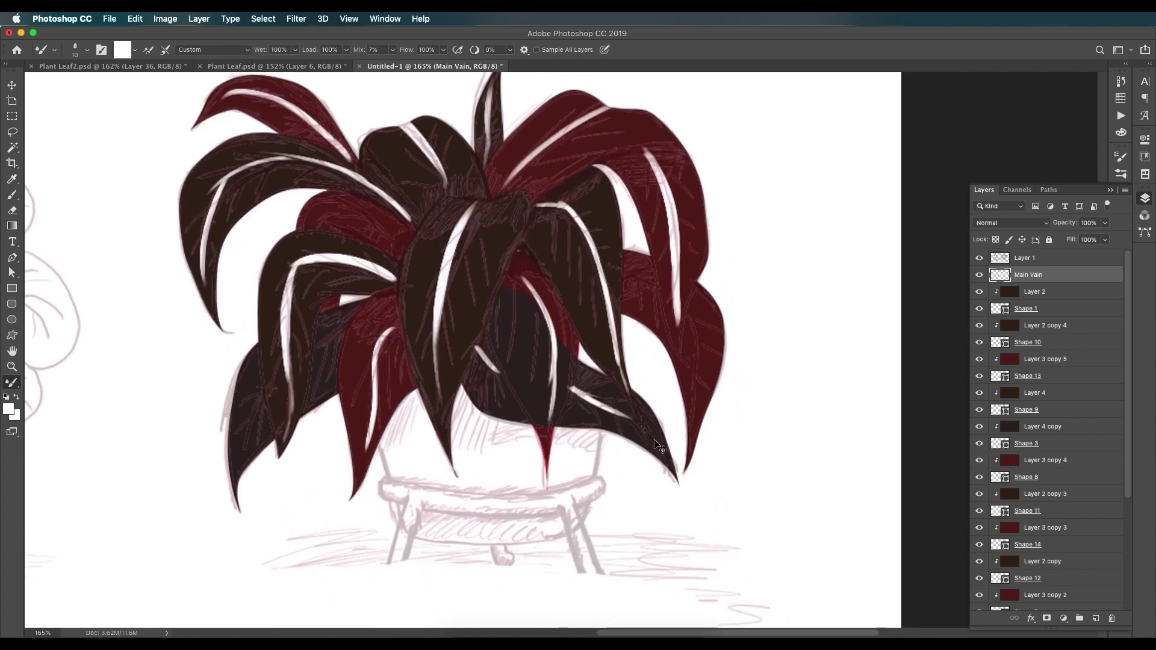
pyautogui.press('super+z')
pyautogui.press('super+z')
pyautogui.moveTo(571, 390)
pyautogui.mouseDown()
pyautogui.moveTo(649, 418)
pyautogui.moveTo(654, 446)
pyautogui.mouseUp()
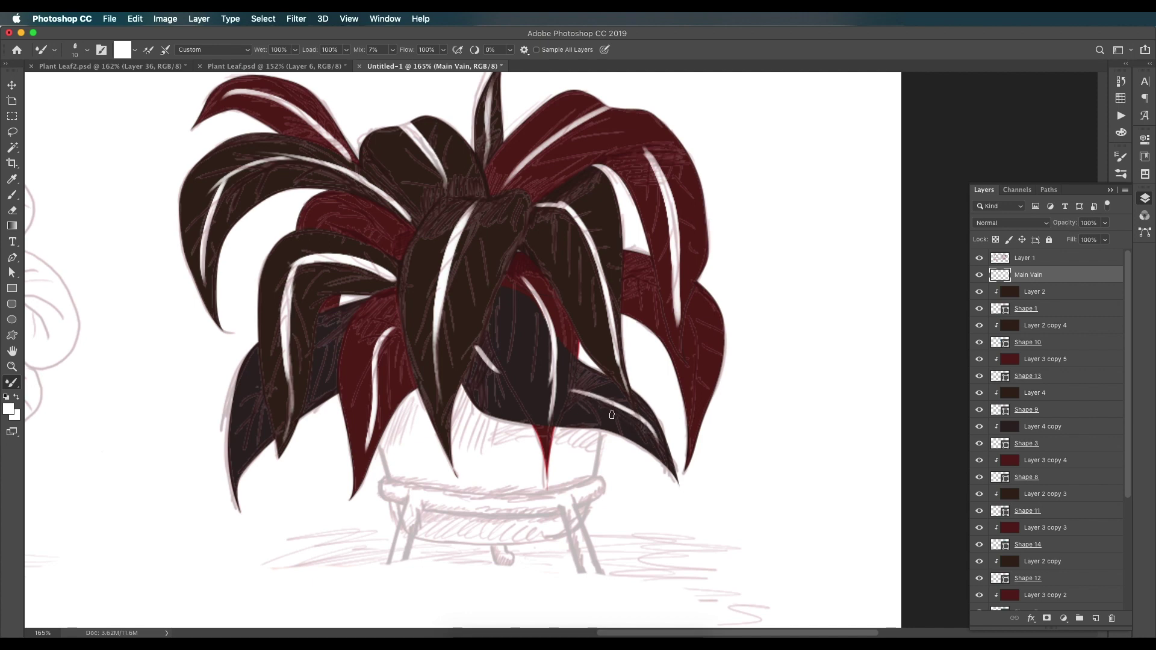
pyautogui.scroll(3, 641, 337)
pyautogui.hscroll(-3, 698, 487)
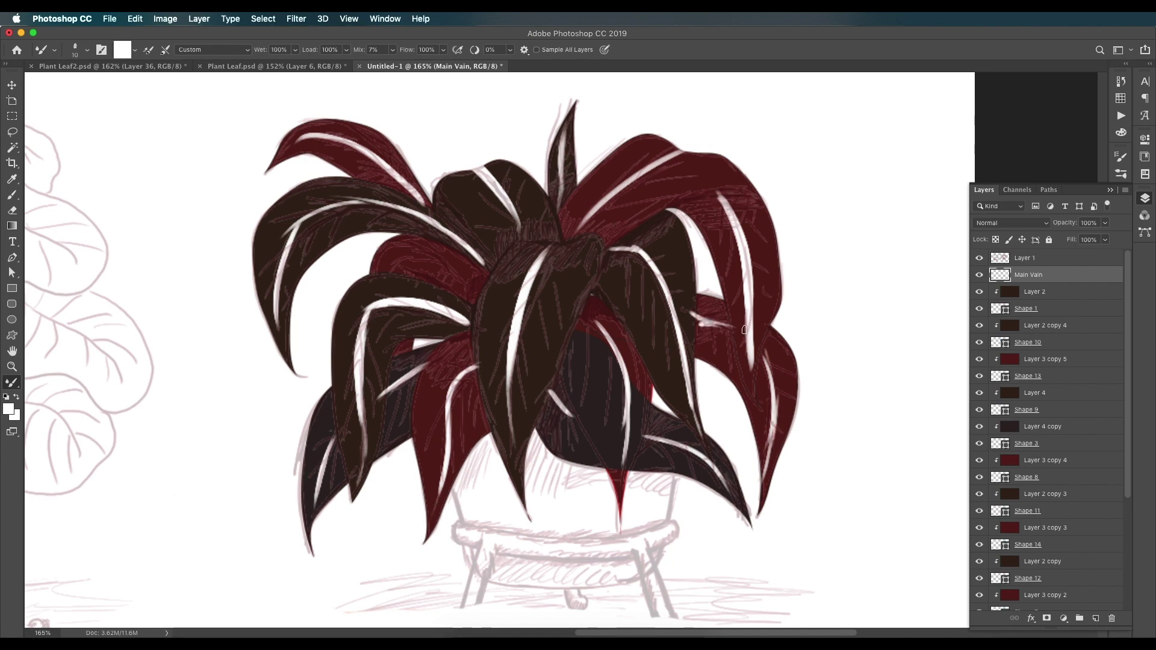
pyautogui.scroll(2, 723, 314)
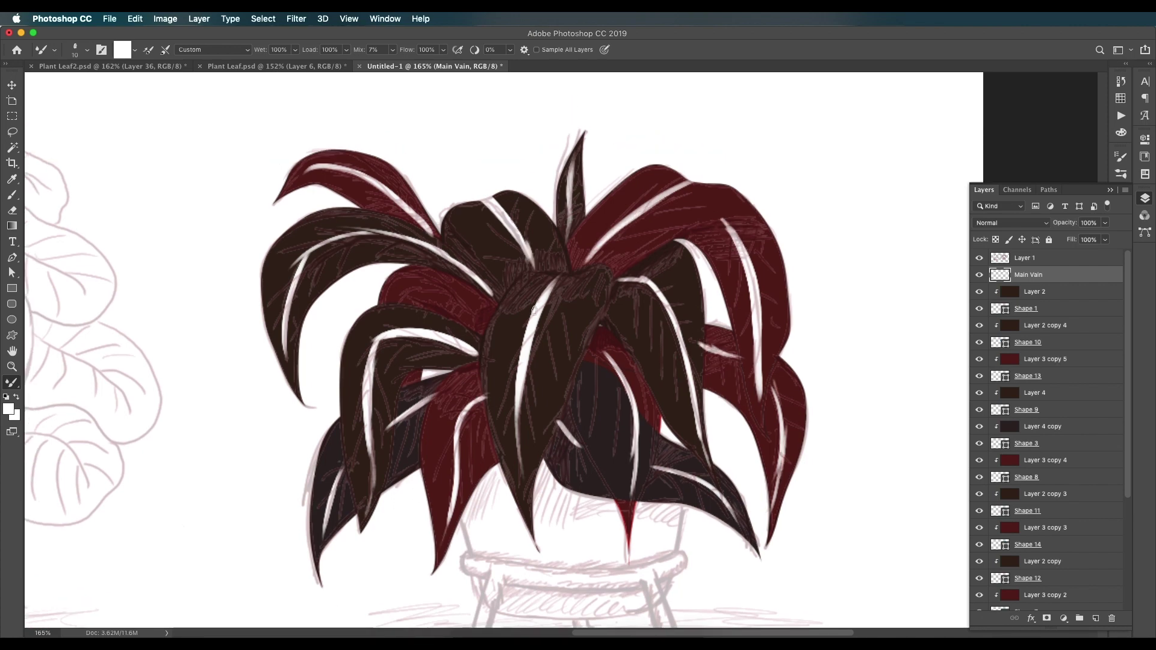
# Set the Main Vain layer's blend mode to Vivid Light and its fill to about 74%.
pyautogui.scroll(2, 605, 385)
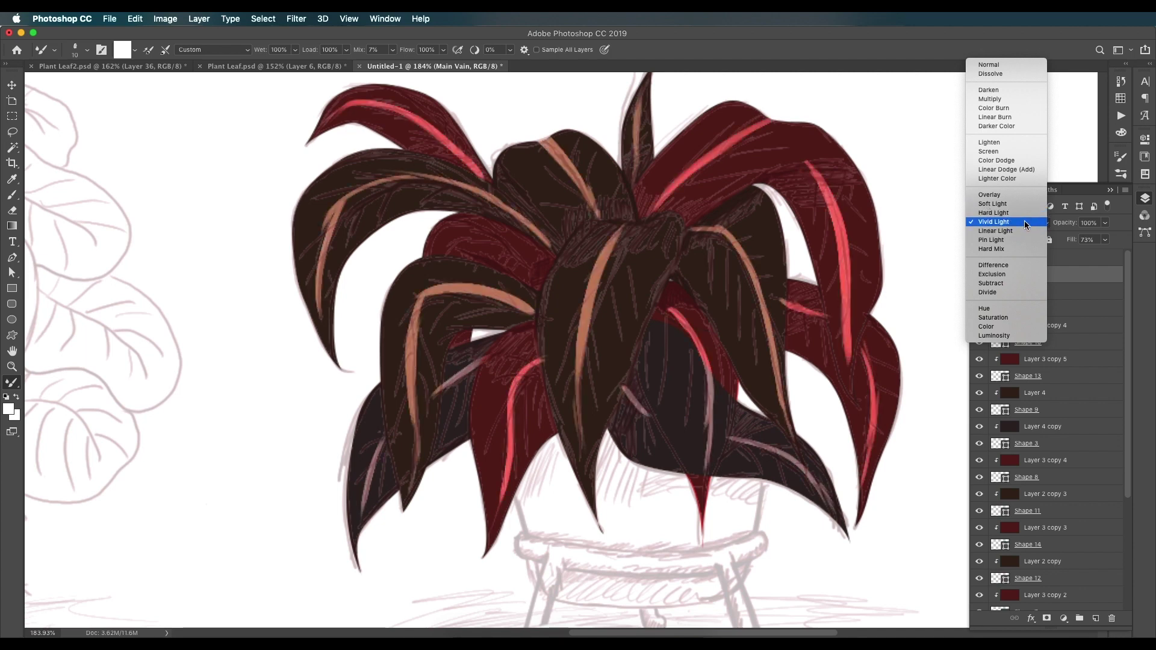
pyautogui.click(1024, 221)
pyautogui.click(1106, 240)
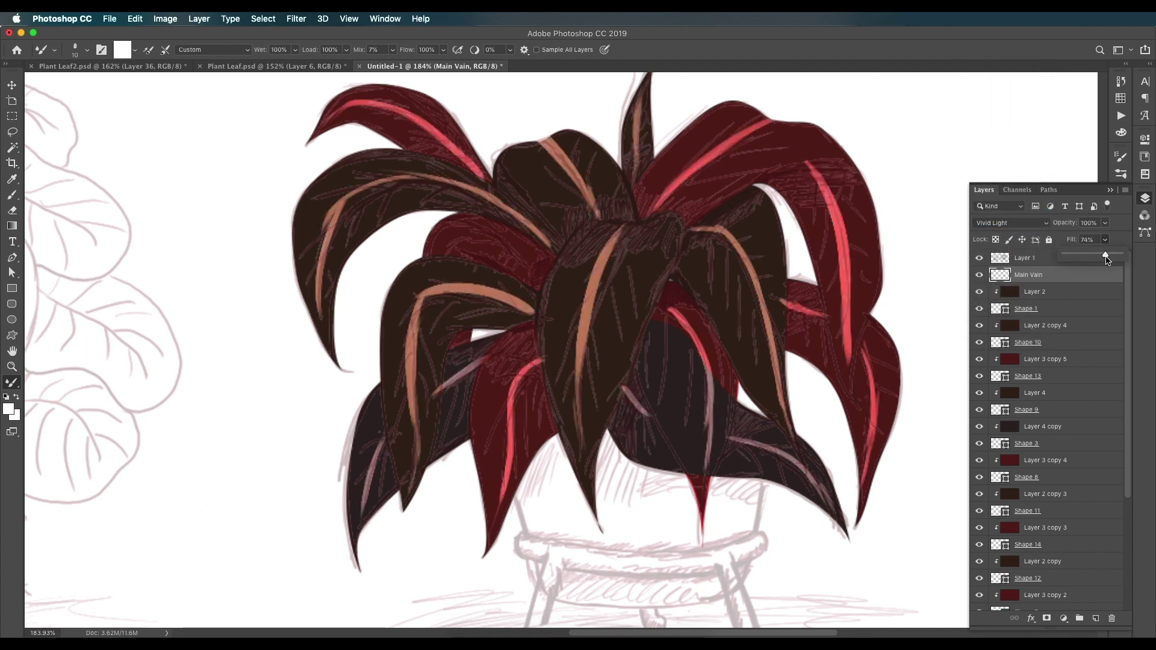
pyautogui.moveTo(1107, 259); pyautogui.dragTo(1107, 259)
# Compare with Plant Leaf.psd, then in Untitled-1 add a new layer above Layer 2 and clip it to the Shape 1 leaf.
pyautogui.scroll(-1, 607, 222)
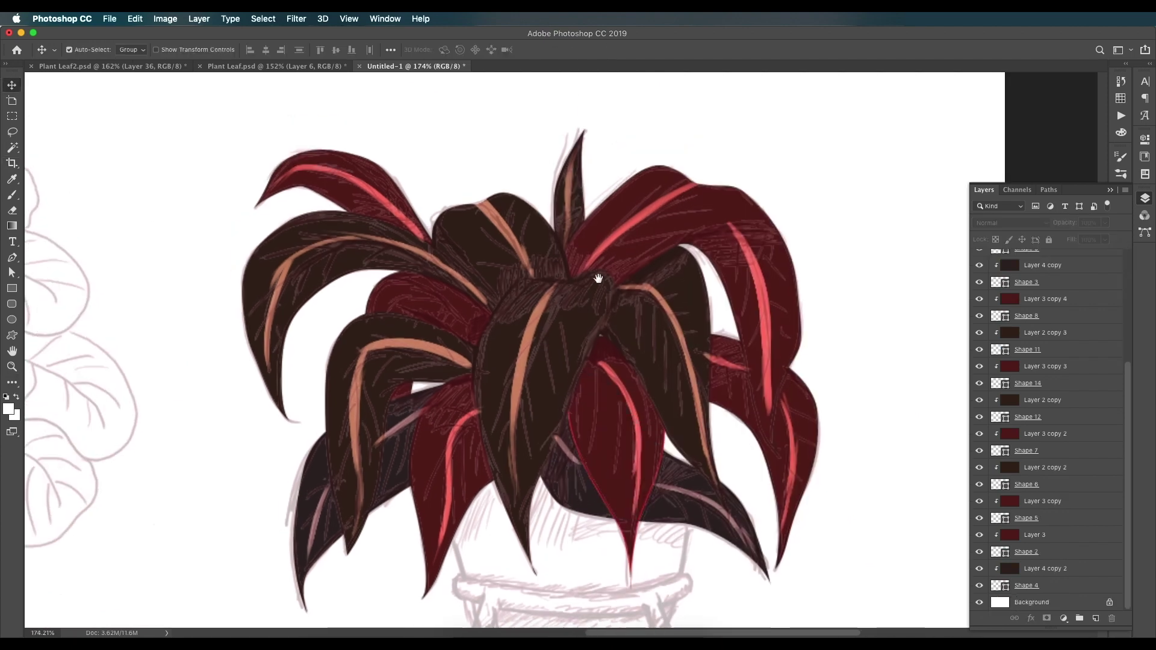
pyautogui.scroll(-2, 600, 279)
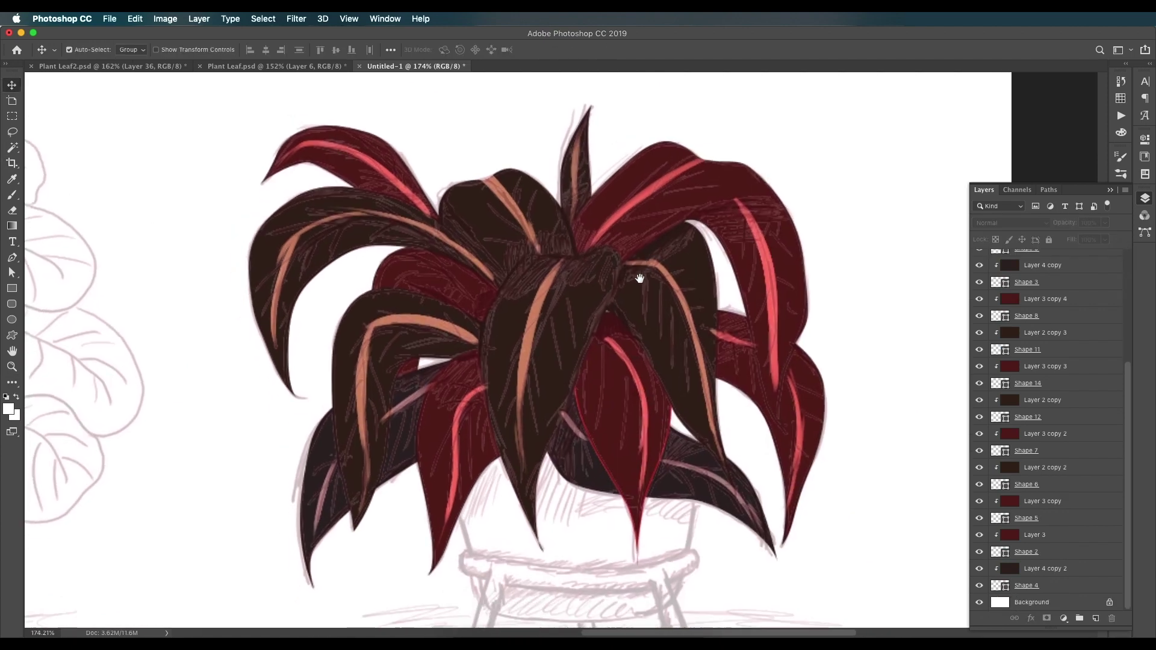
pyautogui.click(277, 67)
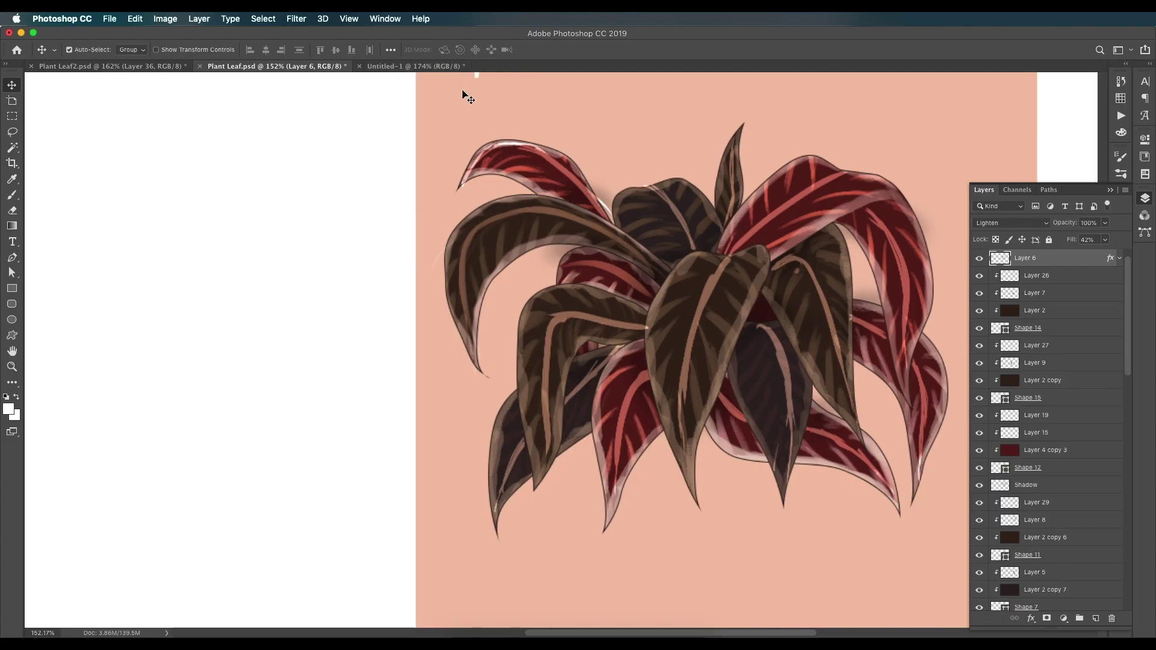
pyautogui.click(409, 66)
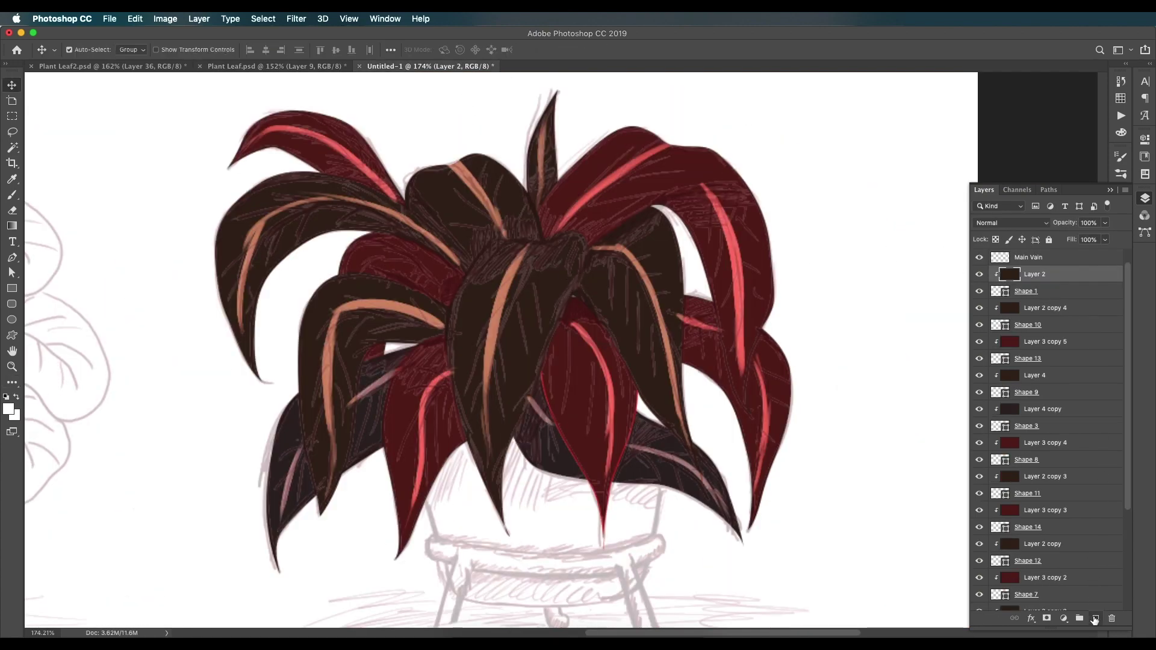
pyautogui.click(1095, 620)
pyautogui.keyDown('alt'); pyautogui.click(1031, 283); pyautogui.keyUp('alt')
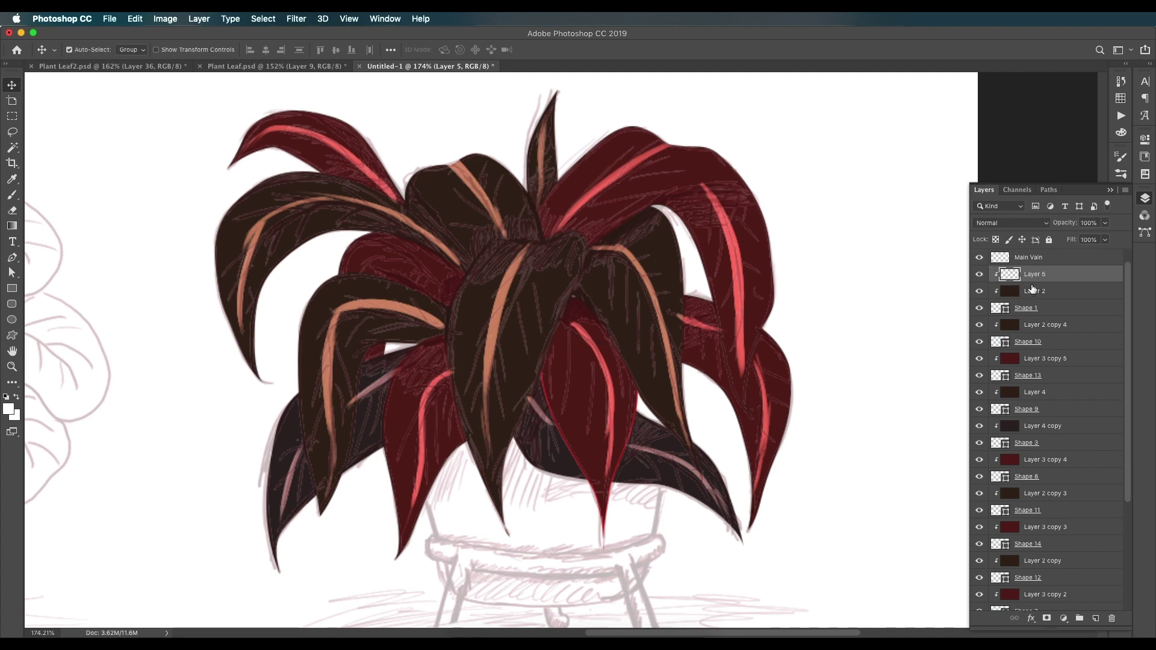
# Sample the dark brown from a dark leaf and set the foreground colour to the lighter brown 634c3a.
pyautogui.click(1016, 293)
pyautogui.press('i')
pyautogui.click(386, 312)
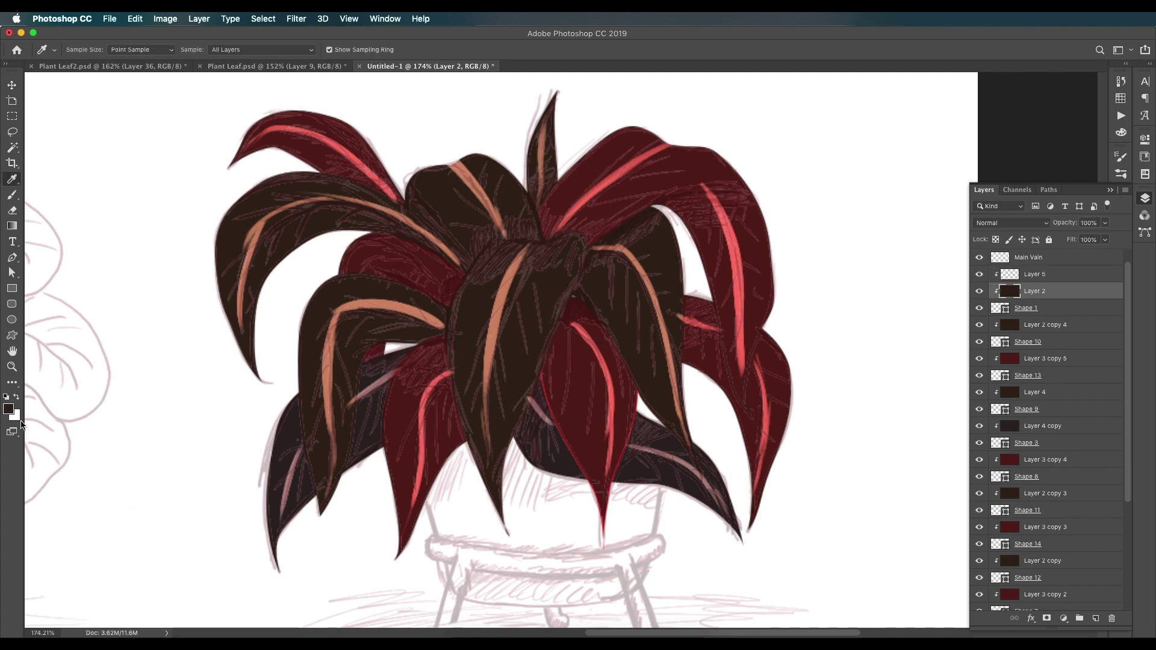
pyautogui.click(8, 410)
pyautogui.moveTo(723, 412); pyautogui.dragTo(721, 386)
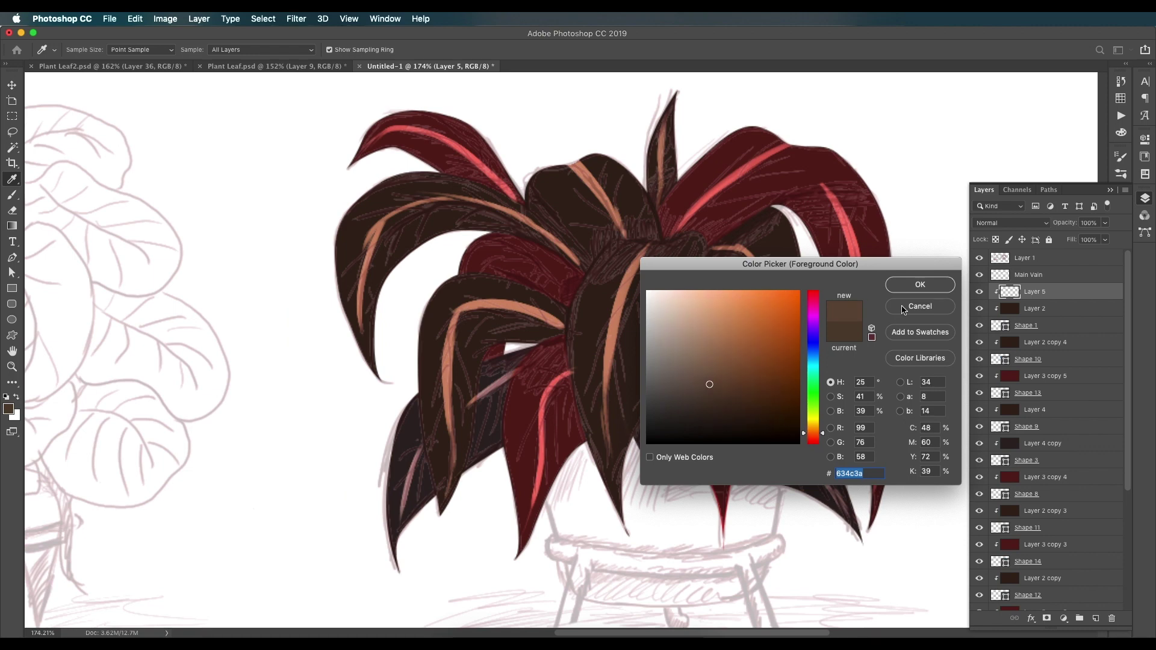
pyautogui.click(909, 285)
# Hide the Layer 1 sketch and paint lighter brown side-vein stripes across the central dark leaf on Layer 5.
pyautogui.press('b')
pyautogui.click(979, 258)
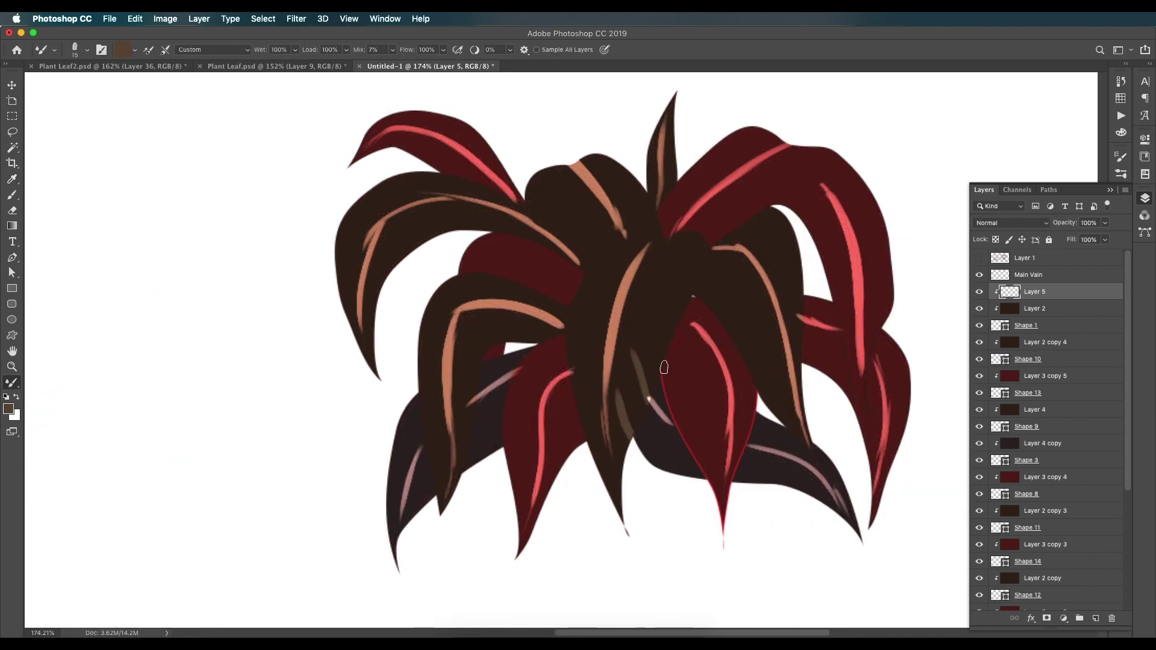
pyautogui.moveTo(663, 364)
pyautogui.mouseDown()
pyautogui.moveTo(685, 264)
pyautogui.moveTo(670, 240)
pyautogui.moveTo(575, 301)
pyautogui.moveTo(563, 343)
pyautogui.moveTo(602, 421)
pyautogui.mouseUp()
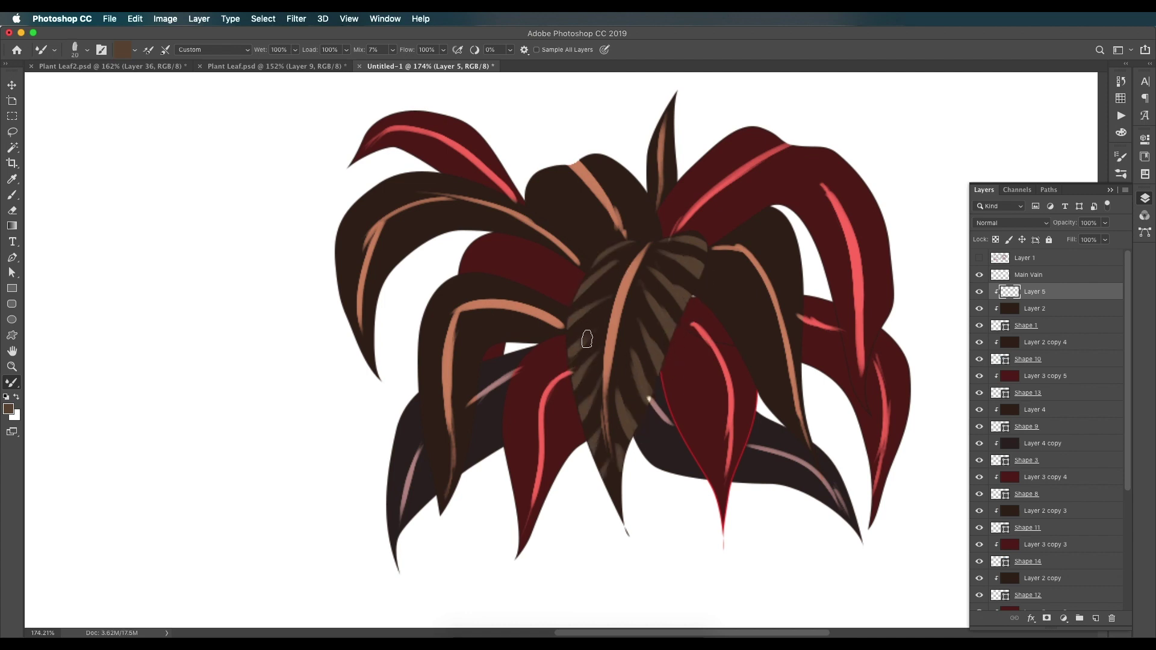
pyautogui.hscroll(5, 598, 260)
pyautogui.scroll(-3, 598, 260)
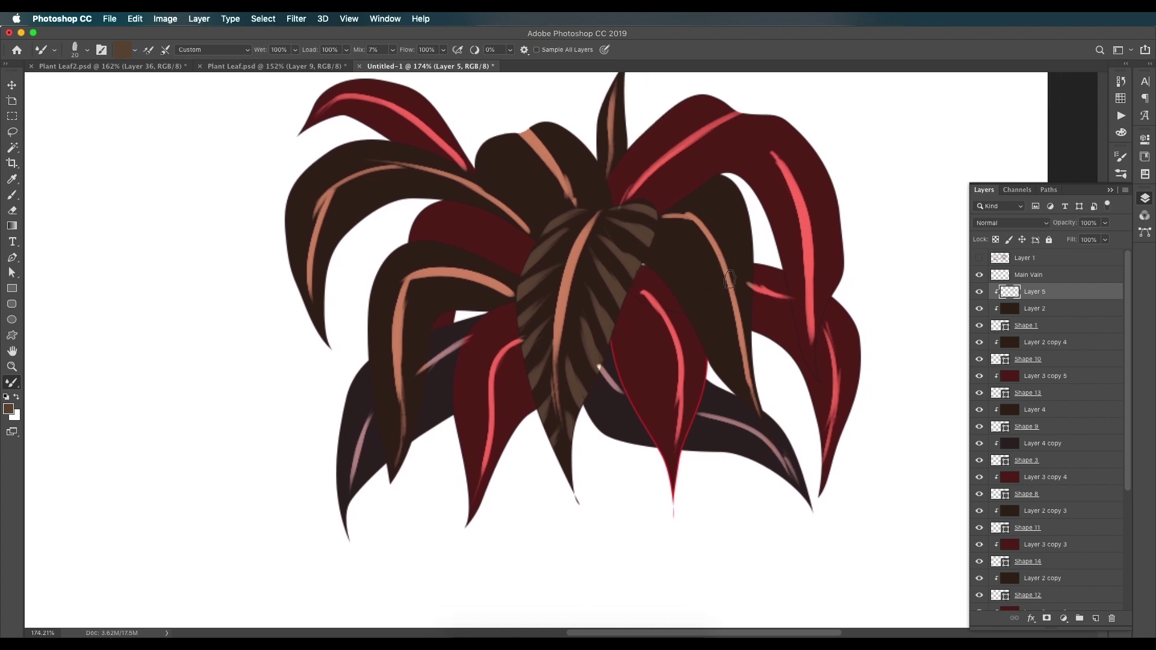
# Select the dark leaf right of centre and add a new layer clipped to it above Layer 2 copy.
pyautogui.press('v')
pyautogui.click(705, 297)
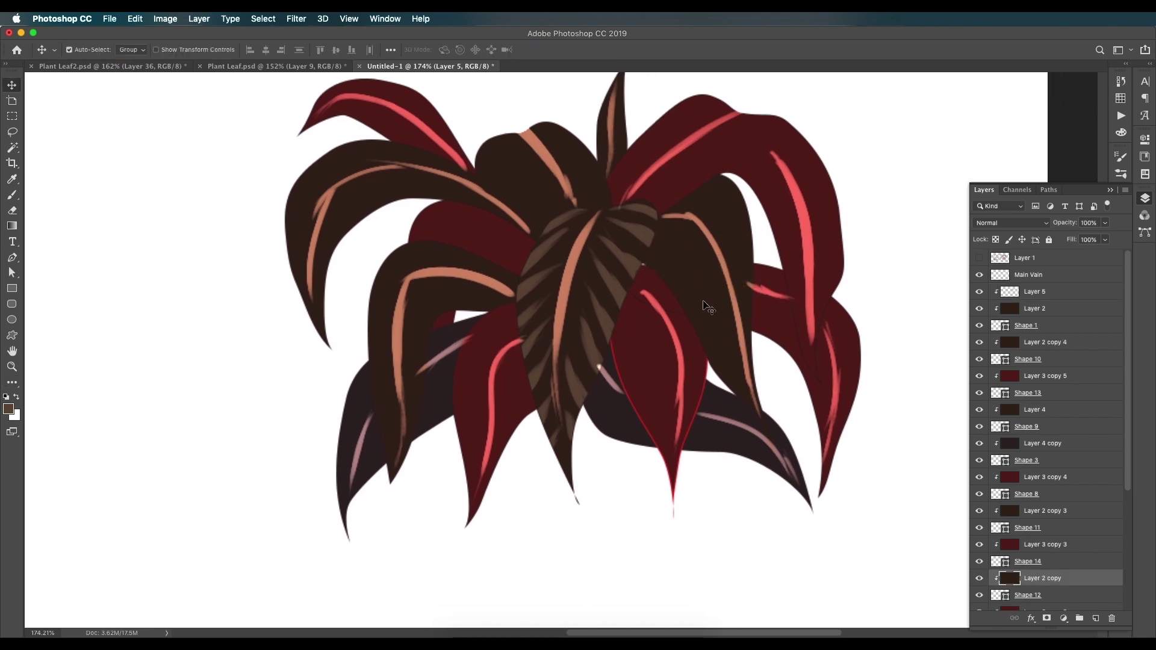
pyautogui.click(1096, 618)
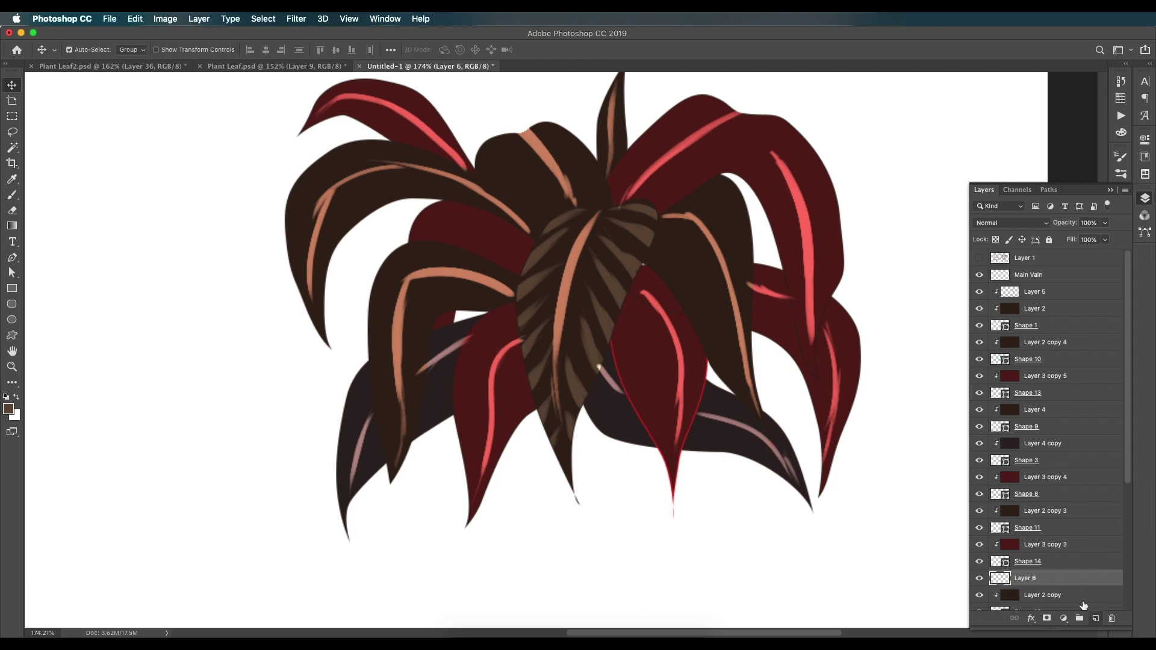
pyautogui.keyDown('alt'); pyautogui.click(1006, 583); pyautogui.keyUp('alt')
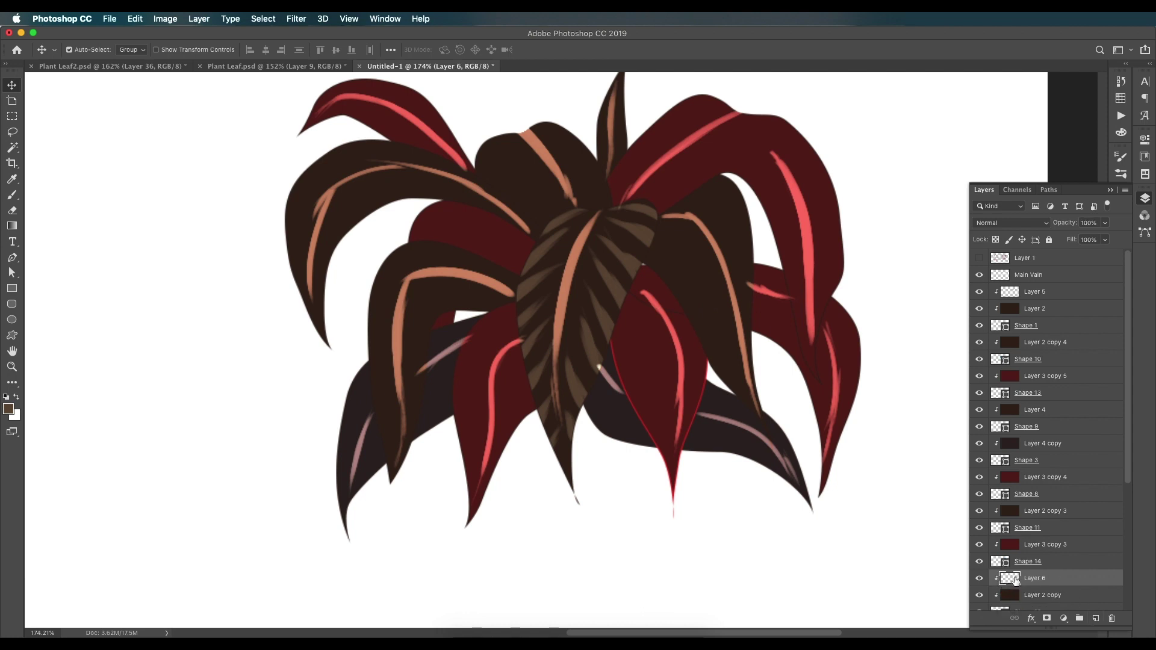
# Paint lighter brown side-vein stripes on both halves of the dark leaf right of centre.
pyautogui.press('b')
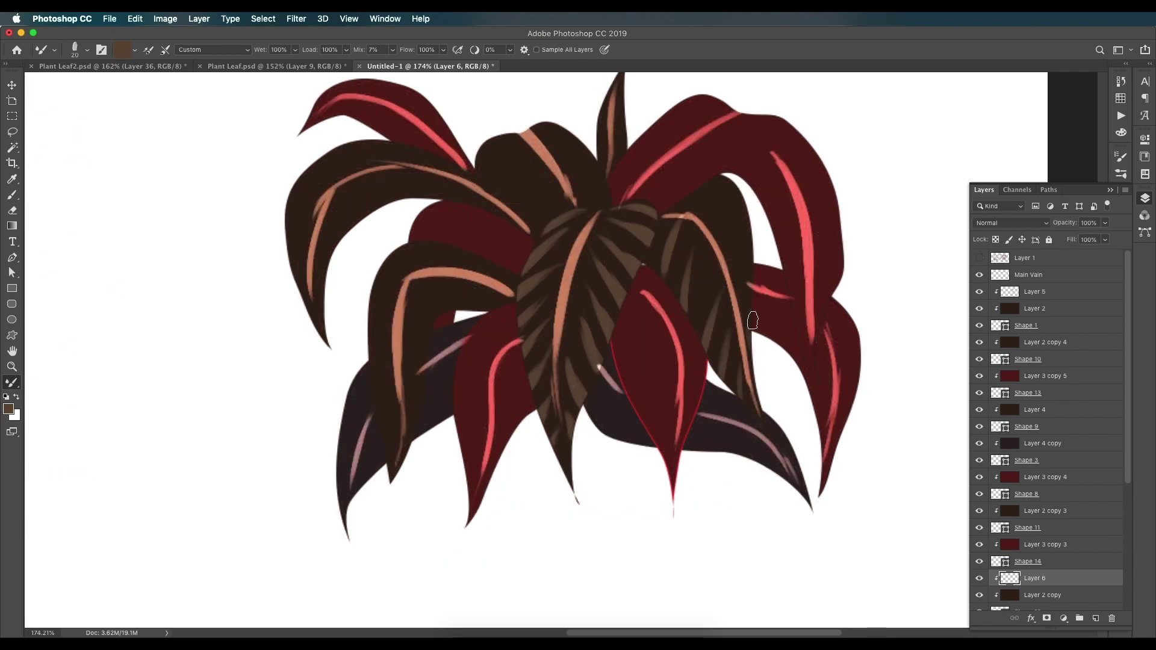
pyautogui.moveTo(753, 292); pyautogui.dragTo(741, 330)
pyautogui.moveTo(753, 259); pyautogui.dragTo(738, 288)
pyautogui.moveTo(744, 190); pyautogui.dragTo(713, 205)
pyautogui.moveTo(720, 177); pyautogui.dragTo(695, 191)
pyautogui.moveTo(654, 243); pyautogui.dragTo(648, 268)
pyautogui.moveTo(738, 370); pyautogui.dragTo(742, 399)
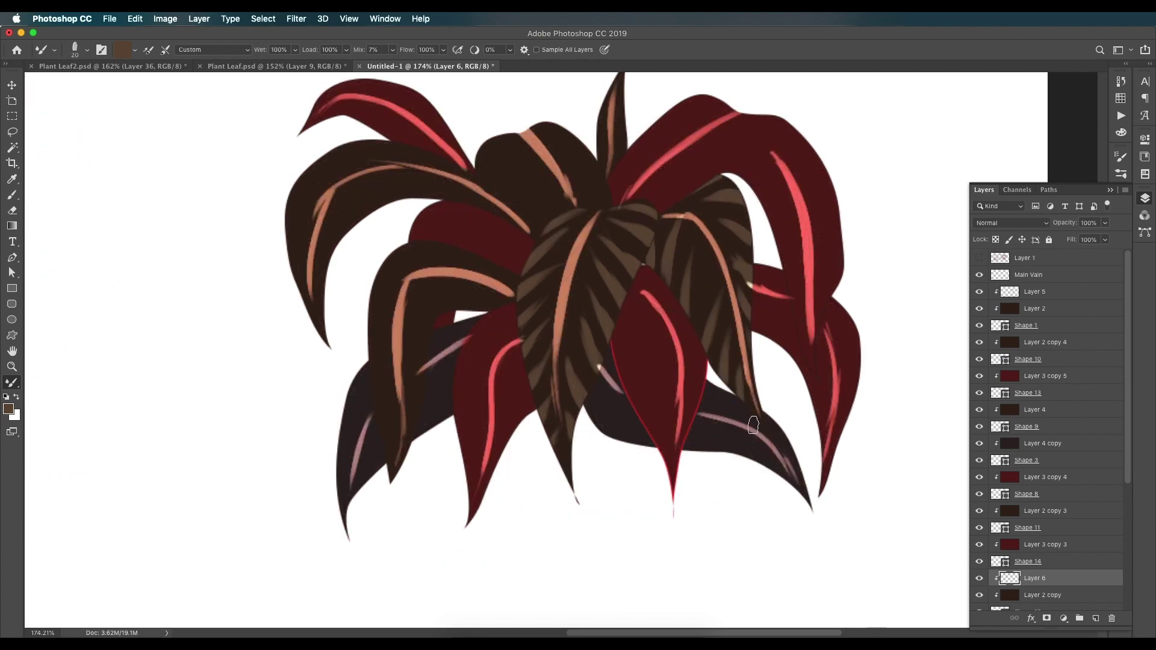
pyautogui.moveTo(698, 248); pyautogui.dragTo(693, 278)
# Add a clipped layer above Layer 4 and paint brown side-vein stripes on the curved dark leaf left of centre.
pyautogui.press('v')
pyautogui.click(500, 256)
pyautogui.click(1096, 618)
pyautogui.press('alt+super+g')
pyautogui.press('b')
pyautogui.moveTo(496, 343)
pyautogui.mouseDown()
pyautogui.moveTo(489, 371)
pyautogui.moveTo(473, 361)
pyautogui.moveTo(463, 303)
pyautogui.mouseUp()
pyautogui.moveTo(451, 274); pyautogui.dragTo(468, 252)
pyautogui.moveTo(511, 198); pyautogui.dragTo(528, 209)
# Add a clipped layer above Layer 4 copy and paint brown side-vein stripes on the lower-left dark purple leaf.
pyautogui.moveTo(512, 350); pyautogui.dragTo(515, 280)
pyautogui.press('v')
pyautogui.click(512, 281)
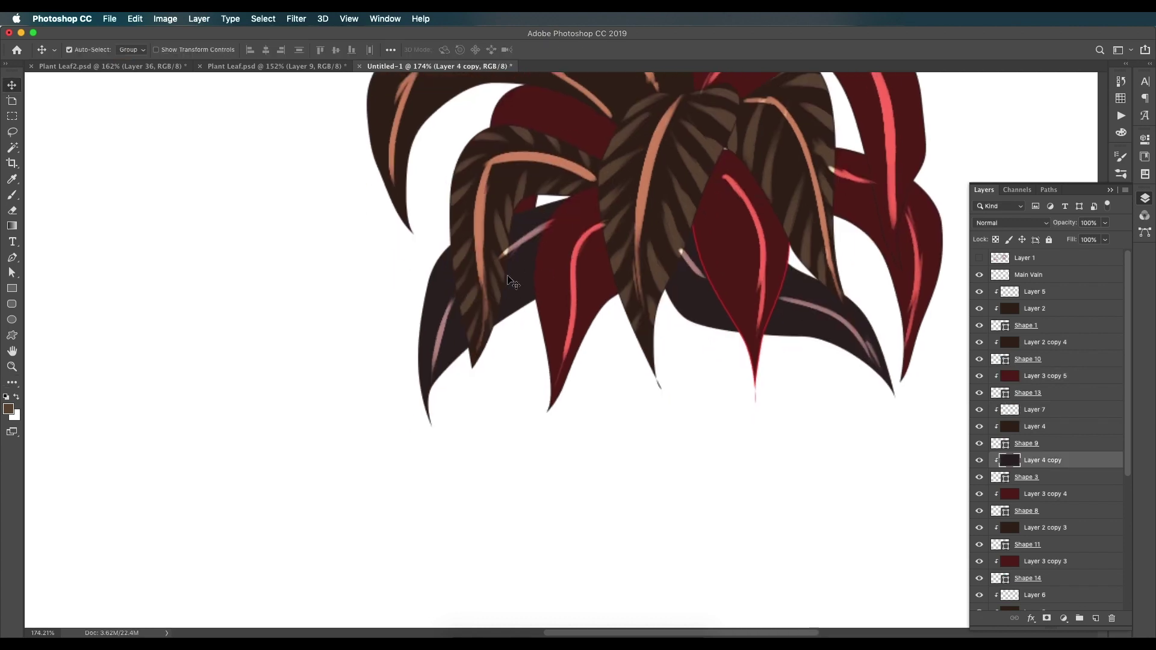
pyautogui.press('b')
pyautogui.click(1096, 618)
pyautogui.press('alt+super+g')
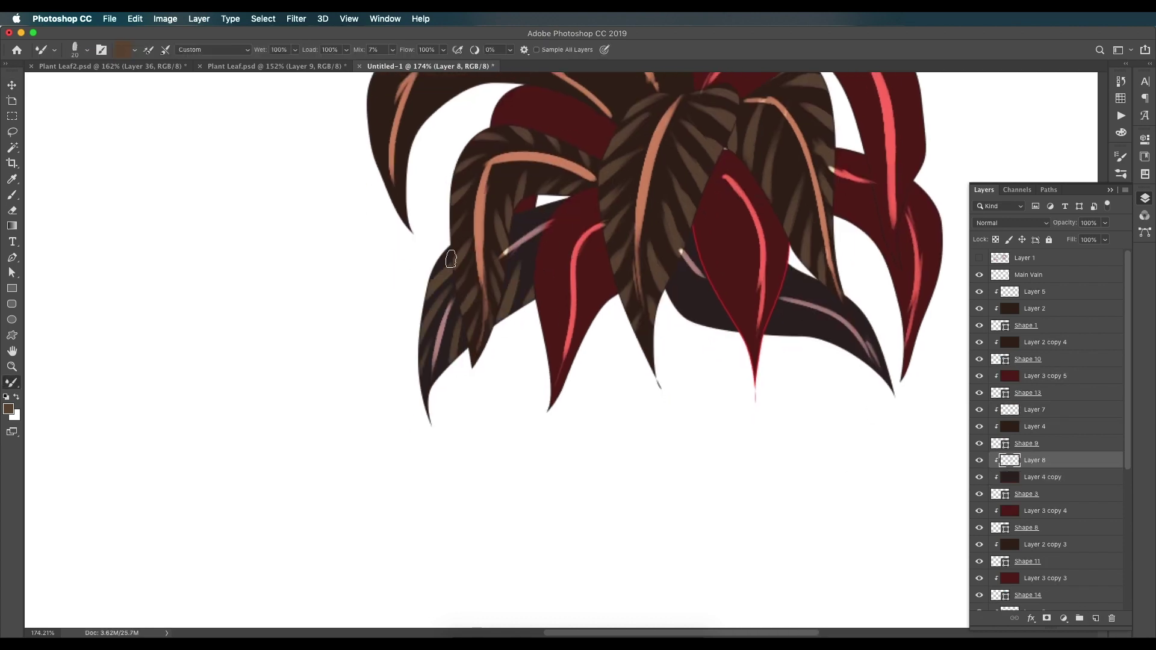
# Select the lower-right dark purple leaf and add a new layer clipped to it above Layer 4 copy 2.
pyautogui.moveTo(636, 247); pyautogui.dragTo(547, 242)
pyautogui.press('v')
pyautogui.click(607, 294)
pyautogui.click(1096, 618)
pyautogui.press('alt+super+g')
# Paint brown side-vein stripes along both edges of the lower-right dark purple leaf.
pyautogui.press('b')
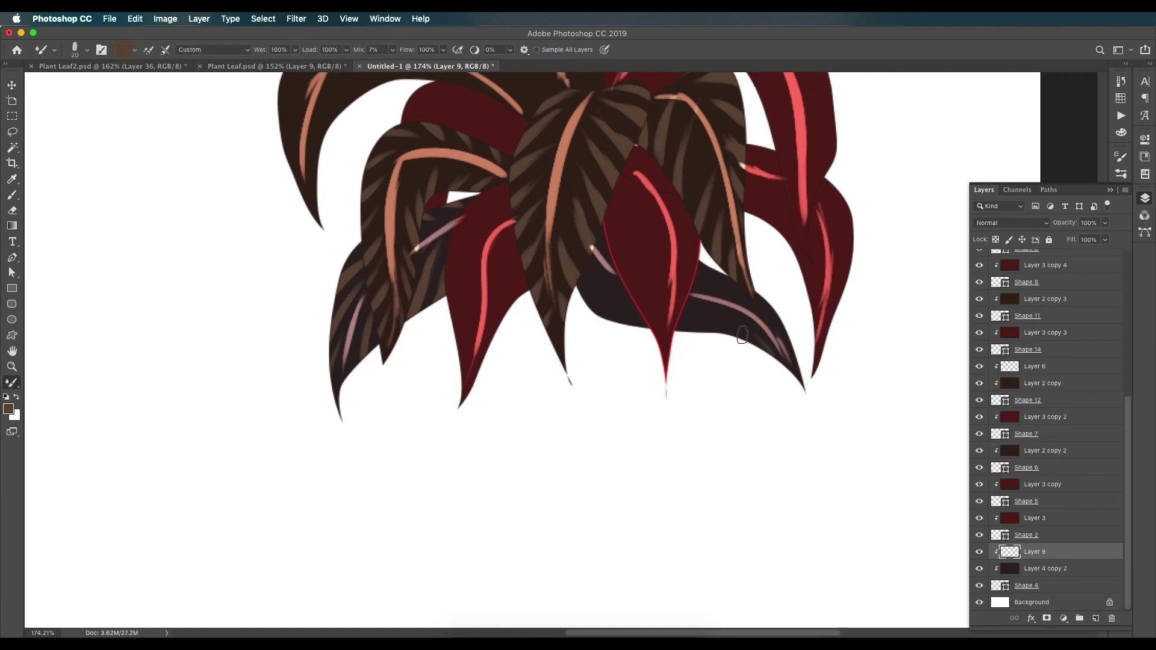
pyautogui.moveTo(749, 341); pyautogui.dragTo(722, 313)
pyautogui.moveTo(646, 325); pyautogui.dragTo(621, 286)
pyautogui.moveTo(605, 316); pyautogui.dragTo(597, 272)
pyautogui.moveTo(587, 295); pyautogui.dragTo(592, 253)
pyautogui.moveTo(793, 354); pyautogui.dragTo(775, 326)
pyautogui.moveTo(773, 308); pyautogui.dragTo(760, 292)
pyautogui.moveTo(730, 278); pyautogui.dragTo(703, 281)
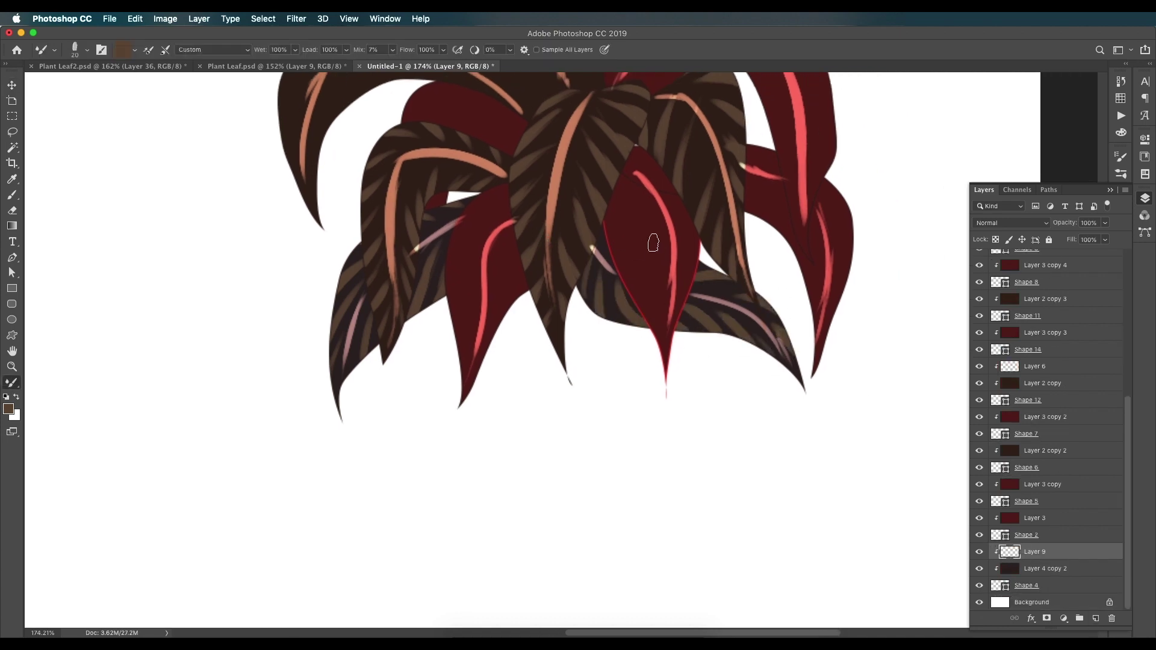
# Select the long arching dark leaf at the upper left and add a clipped layer above Layer 2 copy 4.
pyautogui.moveTo(518, 180); pyautogui.dragTo(494, 295)
pyautogui.press('v')
pyautogui.click(385, 149)
pyautogui.click(1096, 618)
pyautogui.keyDown('alt'); pyautogui.click(1009, 334); pyautogui.keyUp('alt')
# Paint brown side-vein stripes along the inner and outer edges of the long arching upper-left dark leaf.
pyautogui.press('b')
pyautogui.moveTo(318, 217); pyautogui.dragTo(343, 174)
pyautogui.moveTo(351, 199); pyautogui.dragTo(374, 173)
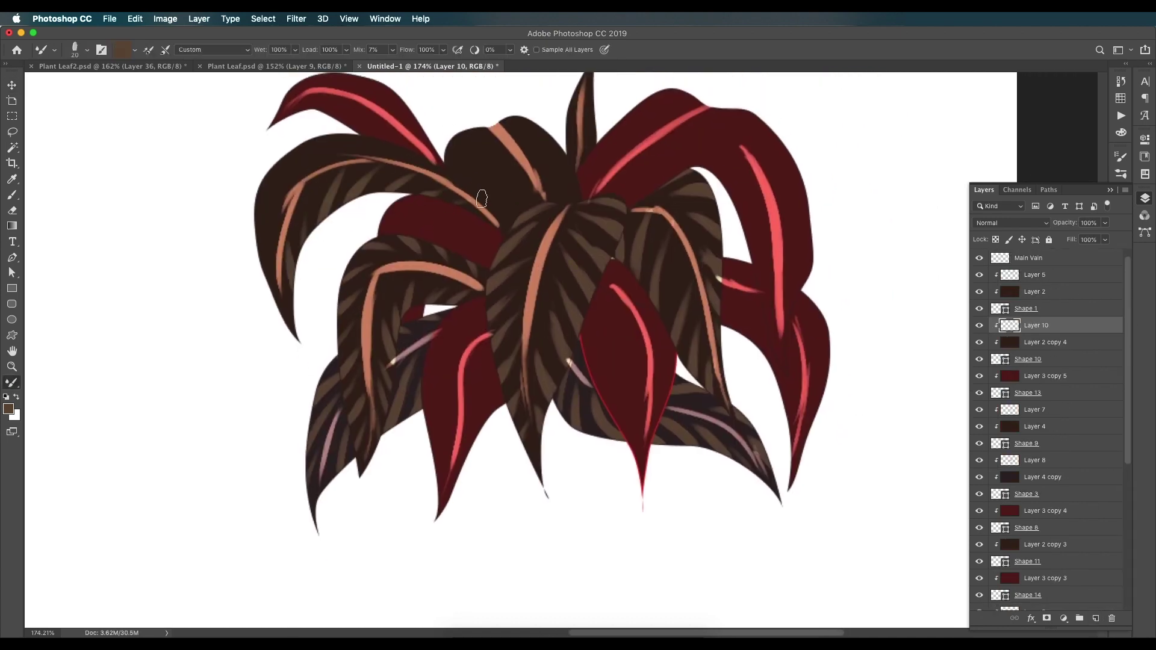
pyautogui.moveTo(263, 306); pyautogui.dragTo(278, 247)
pyautogui.moveTo(258, 231)
pyautogui.mouseDown()
pyautogui.moveTo(292, 172)
pyautogui.moveTo(339, 150)
pyautogui.mouseUp()
pyautogui.moveTo(367, 140); pyautogui.dragTo(400, 157)
pyautogui.moveTo(496, 223); pyautogui.dragTo(502, 234)
# Add a clipped layer above Layer 2 copy 3, undo the stray layer duplicate, and paint brown stripes on the upper-centre dark leaf.
pyautogui.keyDown('super'); pyautogui.click(514, 181); pyautogui.keyUp('super')
pyautogui.click(1096, 619)
pyautogui.moveTo(1009, 557); pyautogui.dragTo(1009, 552)
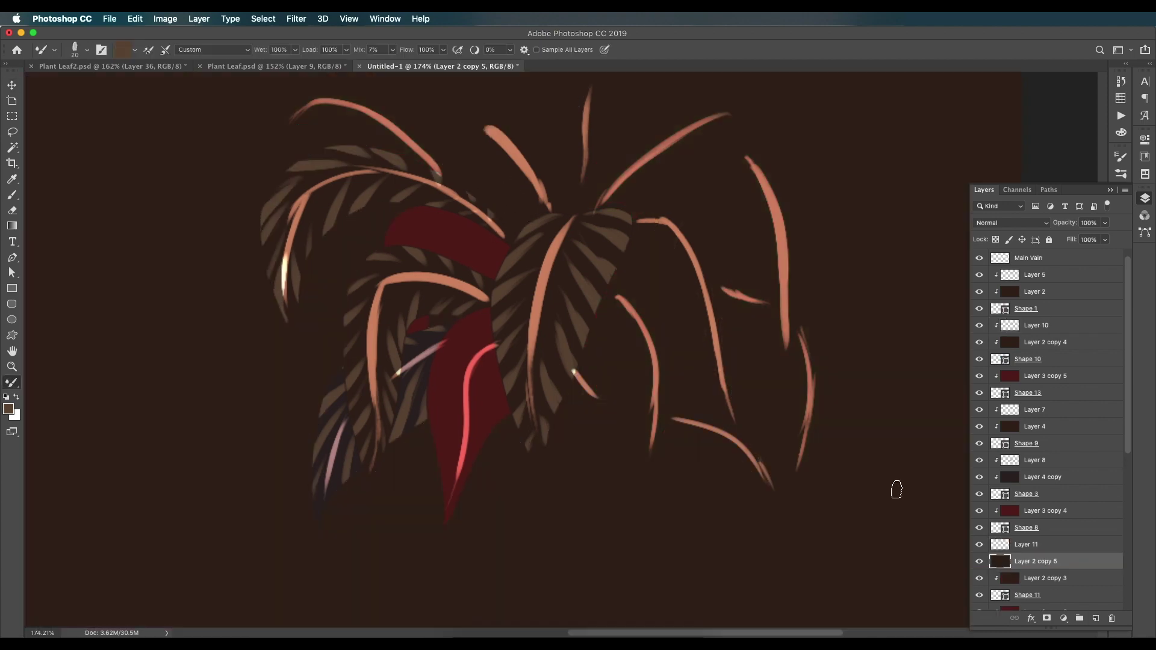
pyautogui.press('super+z')
pyautogui.moveTo(500, 203); pyautogui.dragTo(530, 195)
pyautogui.moveTo(536, 143)
pyautogui.mouseDown()
pyautogui.moveTo(549, 162)
pyautogui.moveTo(601, 171)
pyautogui.moveTo(592, 174)
pyautogui.mouseUp()
# Add a layer clipped to the small upright dark leaf above Layer 2 copy 2 and paint fine brown side-vein stripes on it.
pyautogui.press('v')
pyautogui.click(613, 143)
pyautogui.press('b')
pyautogui.click(1096, 619)
pyautogui.keyDown('alt'); pyautogui.click(1042, 535); pyautogui.keyUp('alt')
pyautogui.scroll(2, 602, 145)
pyautogui.press('super+plus')
pyautogui.press('super+plus')
pyautogui.moveTo(545, 271); pyautogui.dragTo(552, 294)
pyautogui.moveTo(541, 299); pyautogui.dragTo(551, 320)
pyautogui.moveTo(832, 596); pyautogui.dragTo(712, 295)
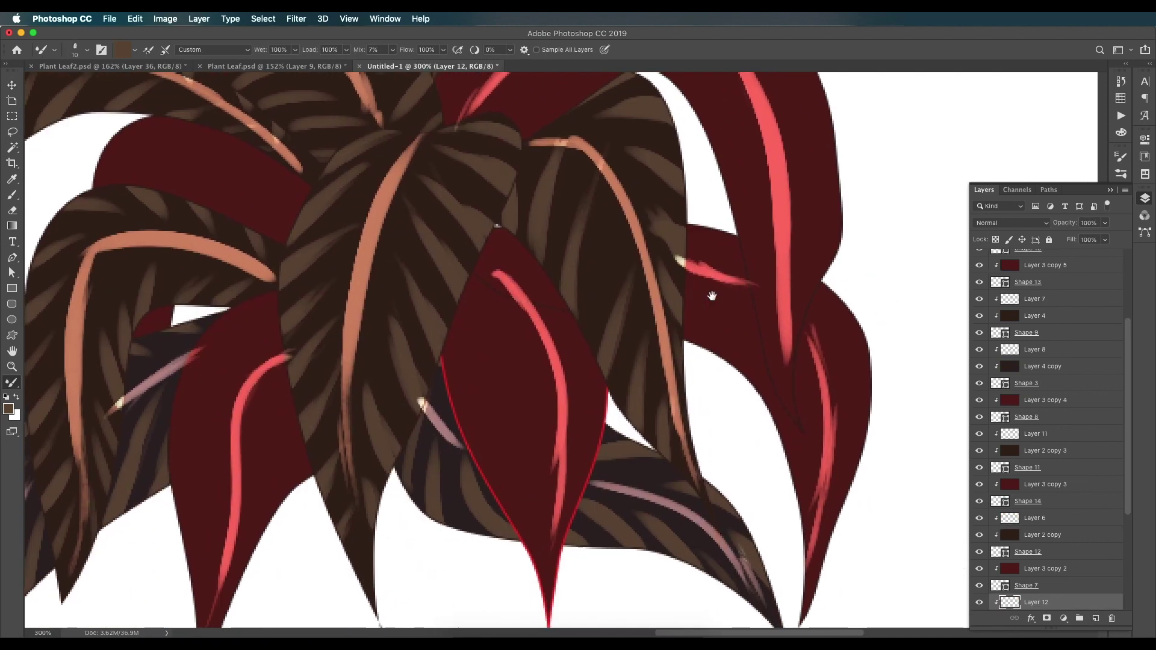
pyautogui.moveTo(500, 304); pyautogui.dragTo(659, 348)
pyautogui.moveTo(613, 165); pyautogui.dragTo(684, 291)
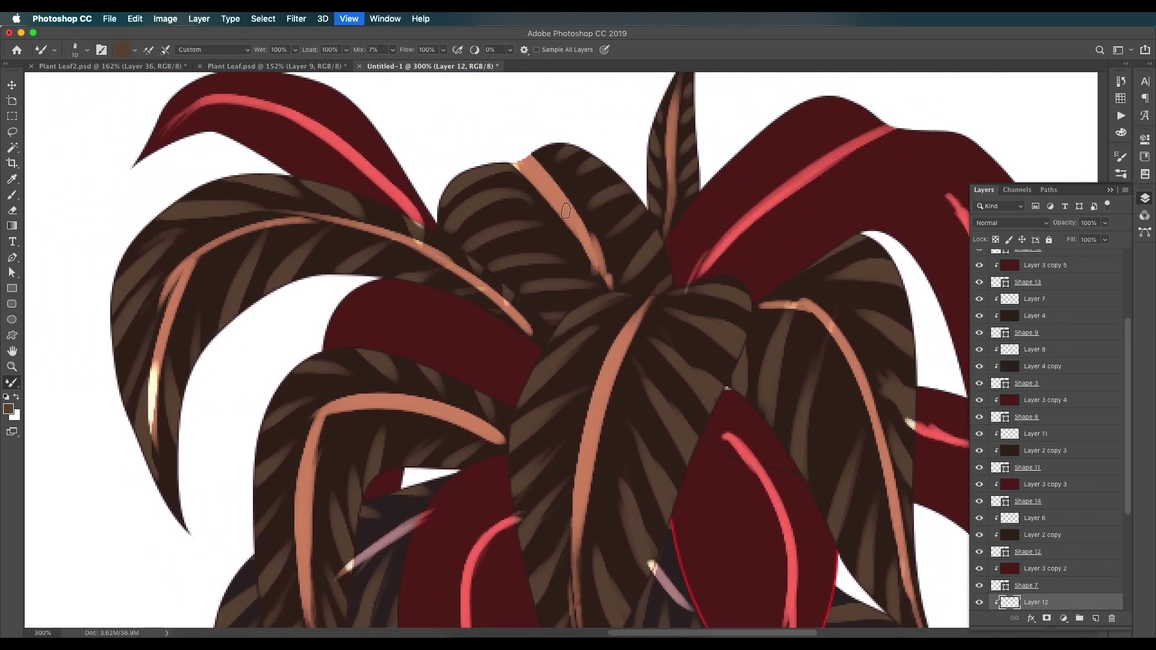
# Select the large upper-right red leaf, sample its red and set the foreground colour to the lighter red 8d5755.
pyautogui.press('super+minus')
pyautogui.hscroll(3, 598, 309)
pyautogui.scroll(-2, 599, 232)
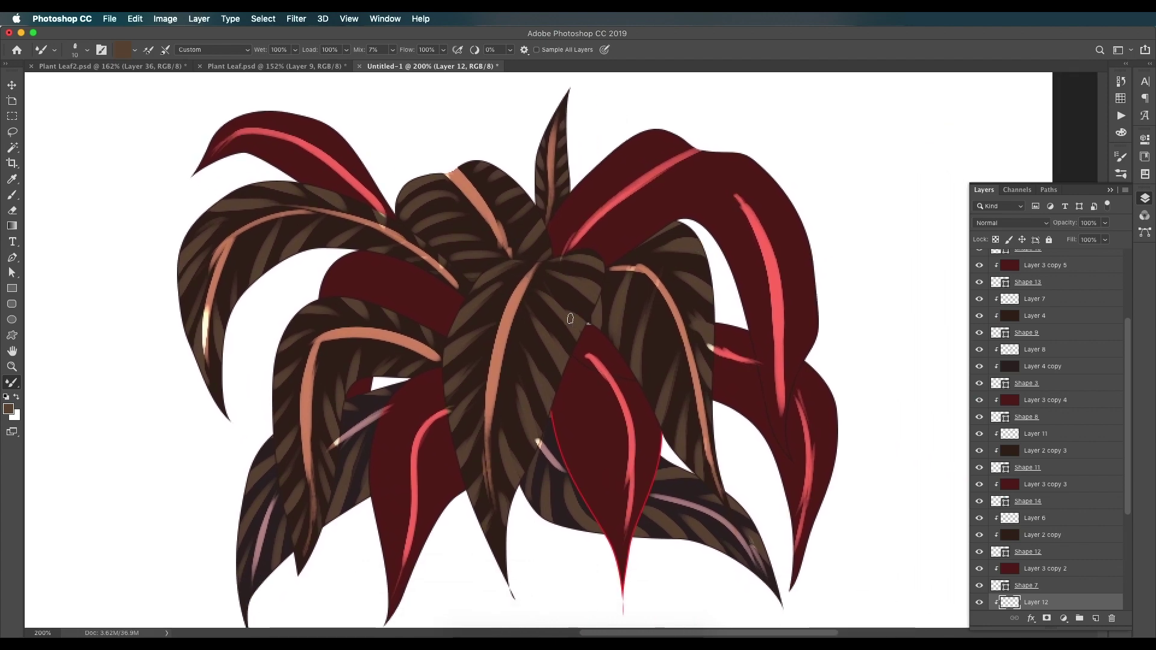
pyautogui.hscroll(3, 627, 289)
pyautogui.press('v')
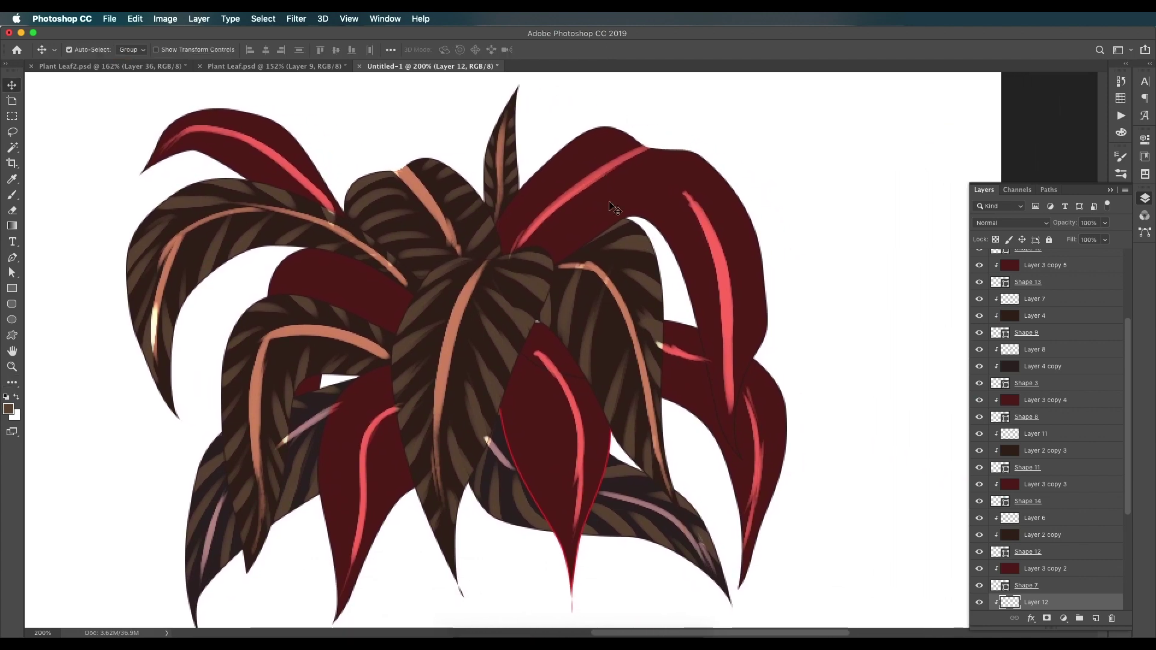
pyautogui.click(612, 205)
pyautogui.press('i')
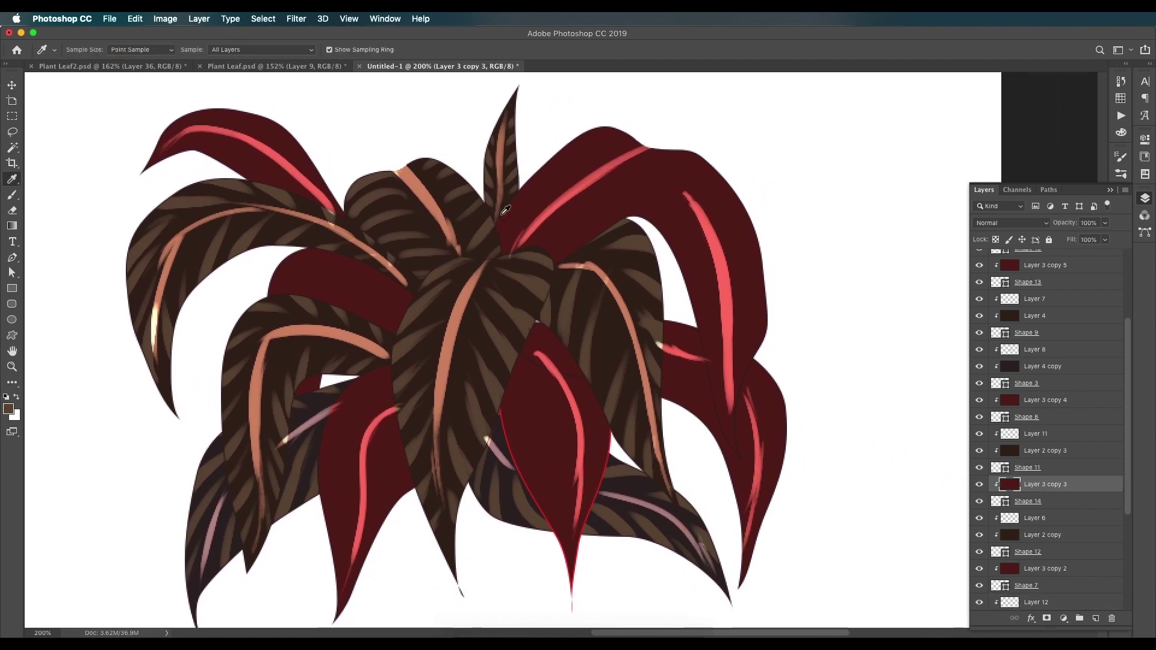
pyautogui.click(570, 220)
pyautogui.click(10, 411)
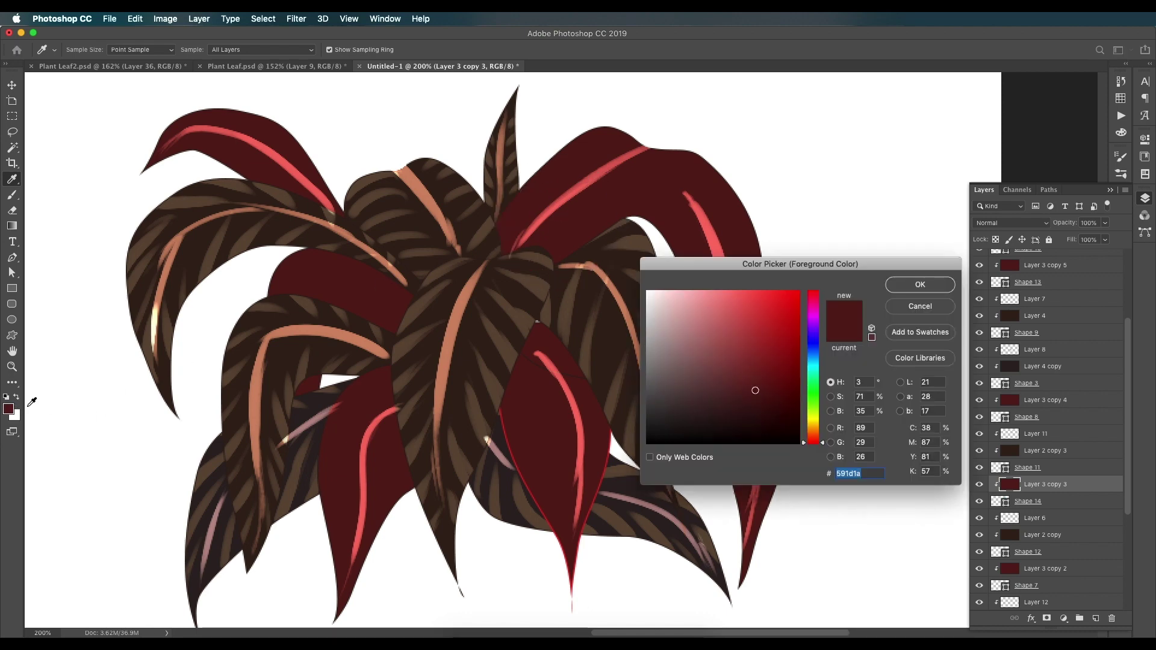
pyautogui.click(709, 367)
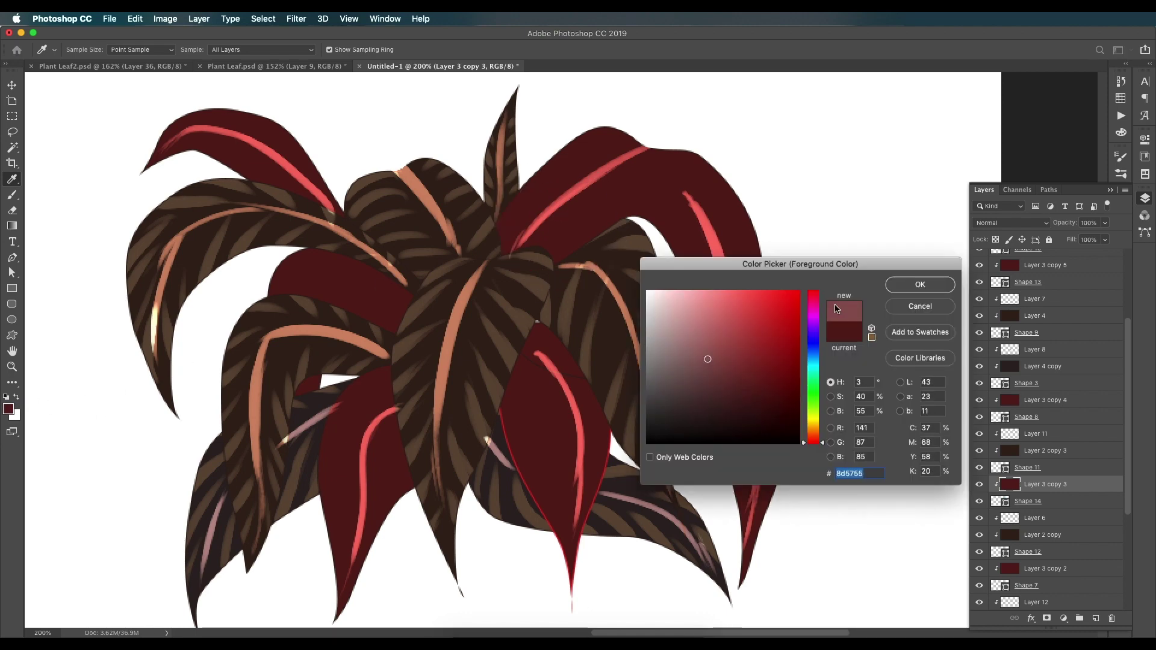
pyautogui.click(921, 285)
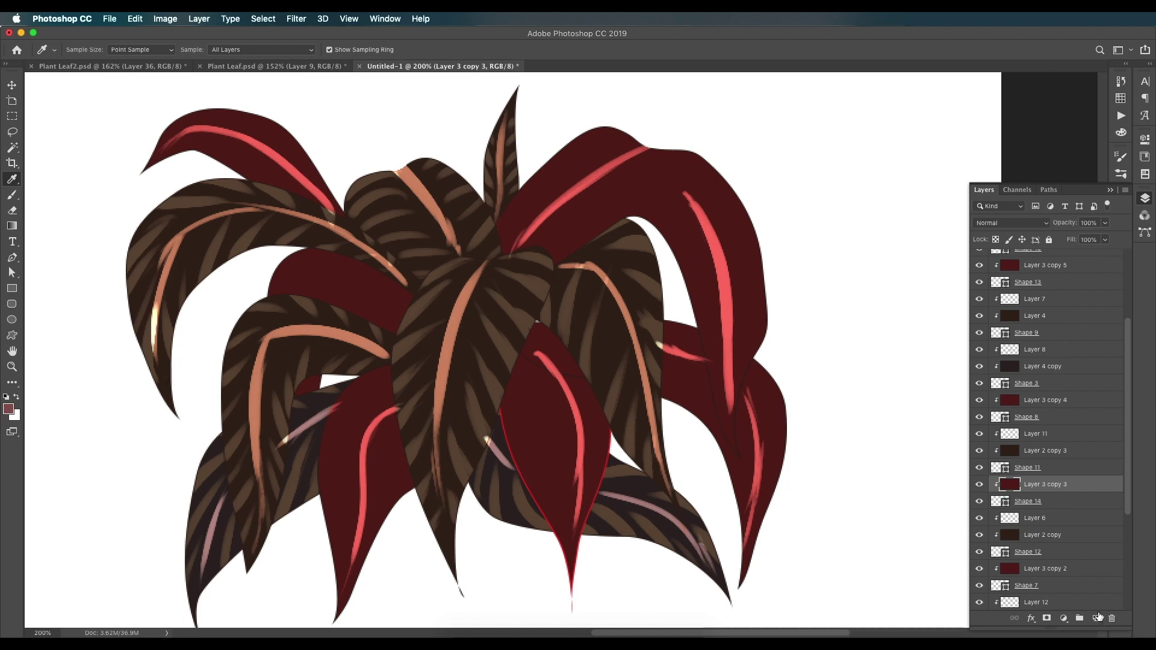
# Add a clipped layer above Layer 3 copy 3, start the red side-vein stripes on it and set its blend mode to Divide.
pyautogui.click(1097, 618)
pyautogui.keyDown('alt'); pyautogui.click(1003, 485); pyautogui.keyUp('alt')
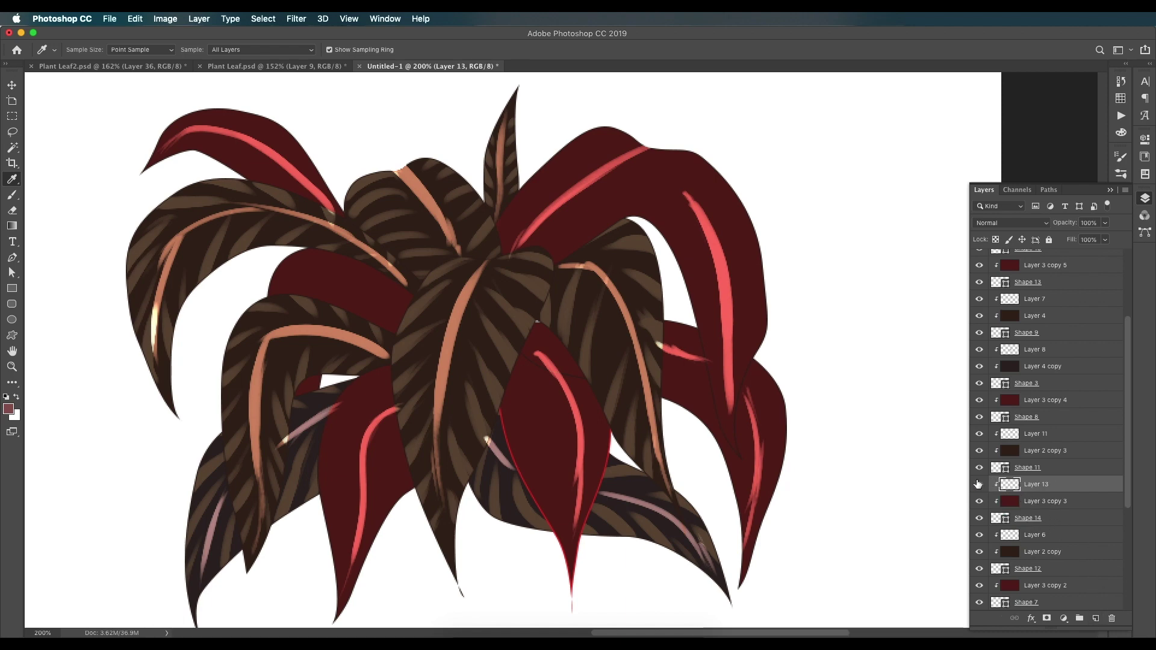
pyautogui.press('b')
pyautogui.click(1011, 222)
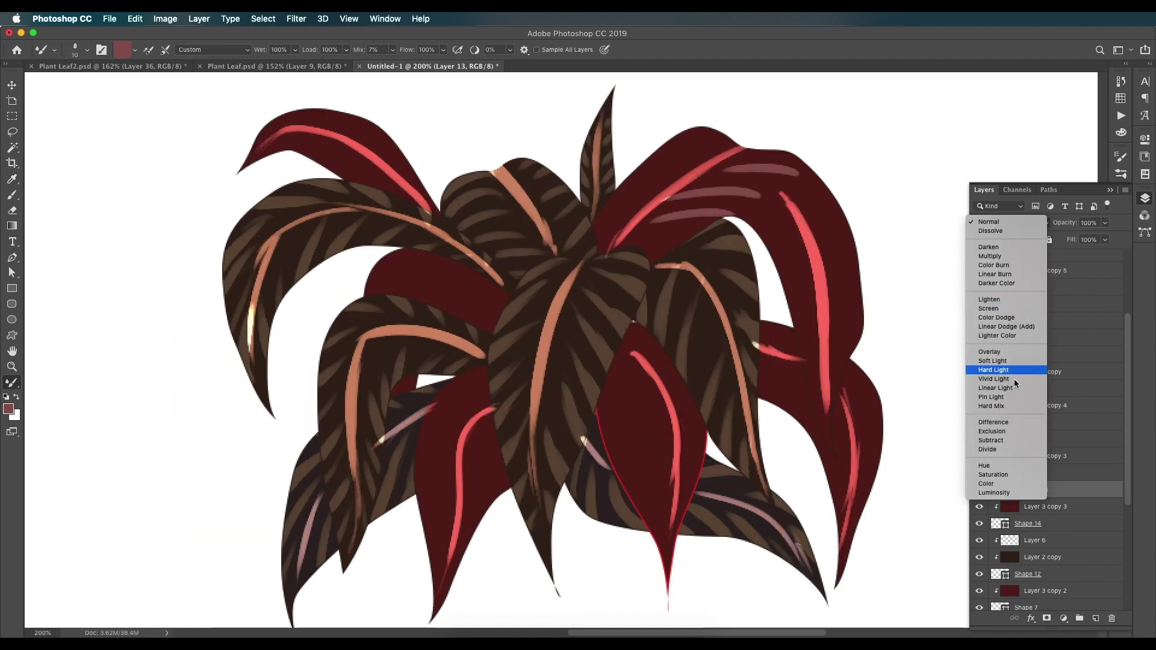
pyautogui.click(1003, 453)
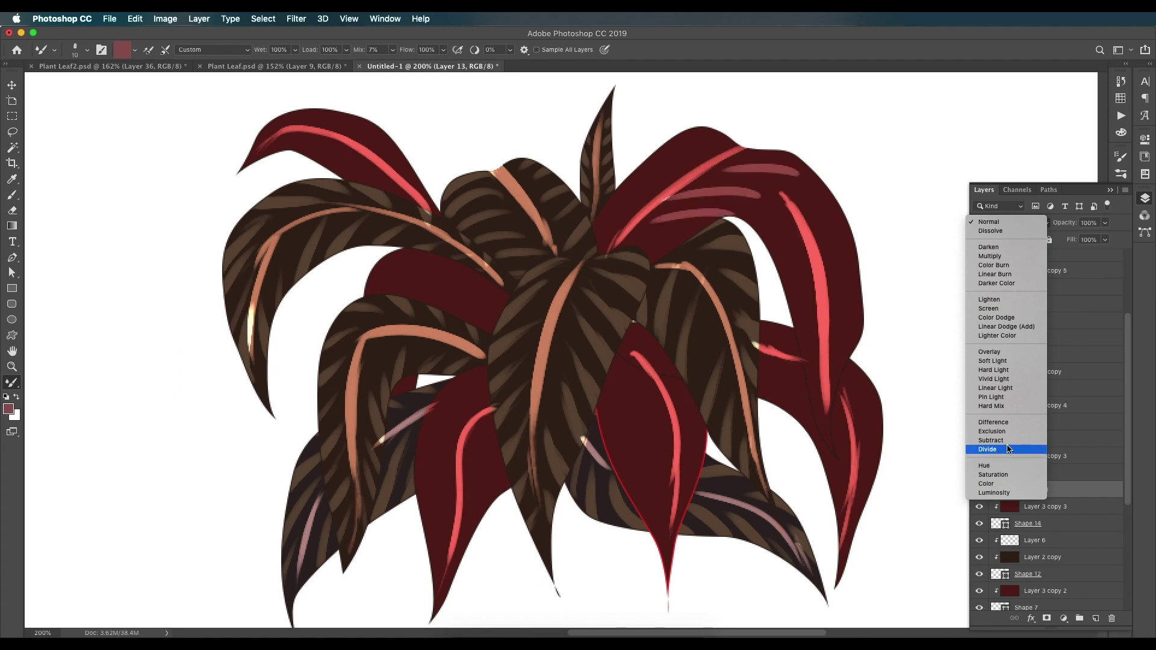
# Paint the remaining side-vein stripes along both sides of the large upper-right red leaf.
pyautogui.moveTo(722, 232); pyautogui.dragTo(648, 239)
pyautogui.moveTo(725, 132); pyautogui.dragTo(632, 174)
pyautogui.moveTo(780, 211); pyautogui.dragTo(807, 368)
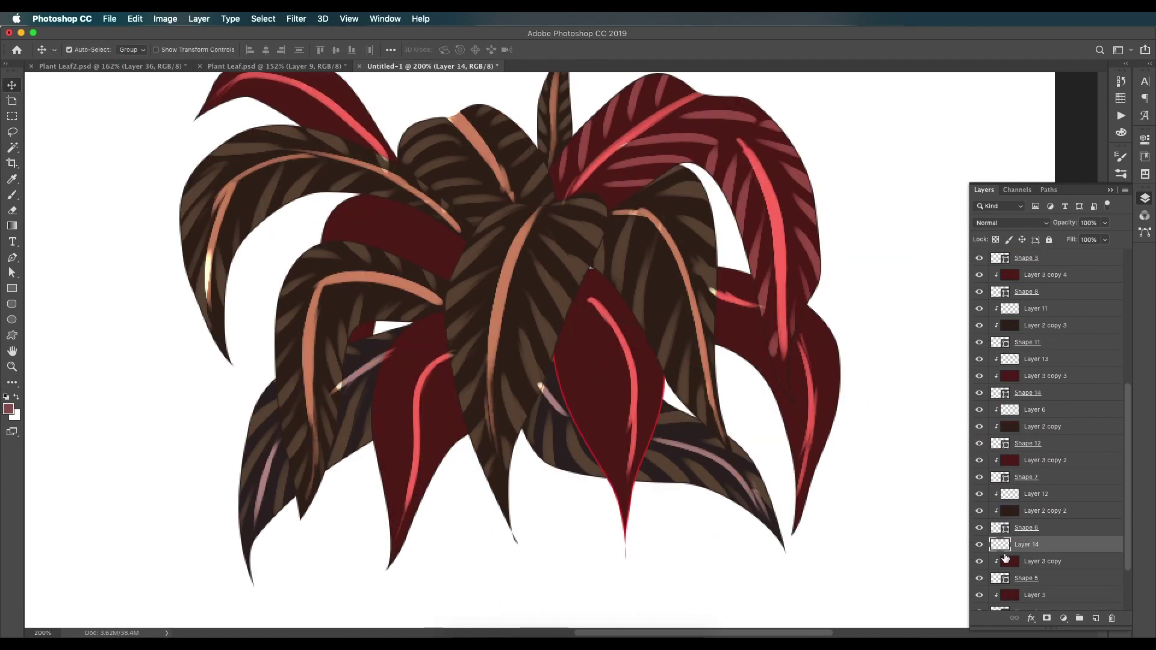
# Paint side-vein stripes on the lower-right red leaf and the pointed front red leaf, using clipped layers in Divide mode.
pyautogui.press('b')
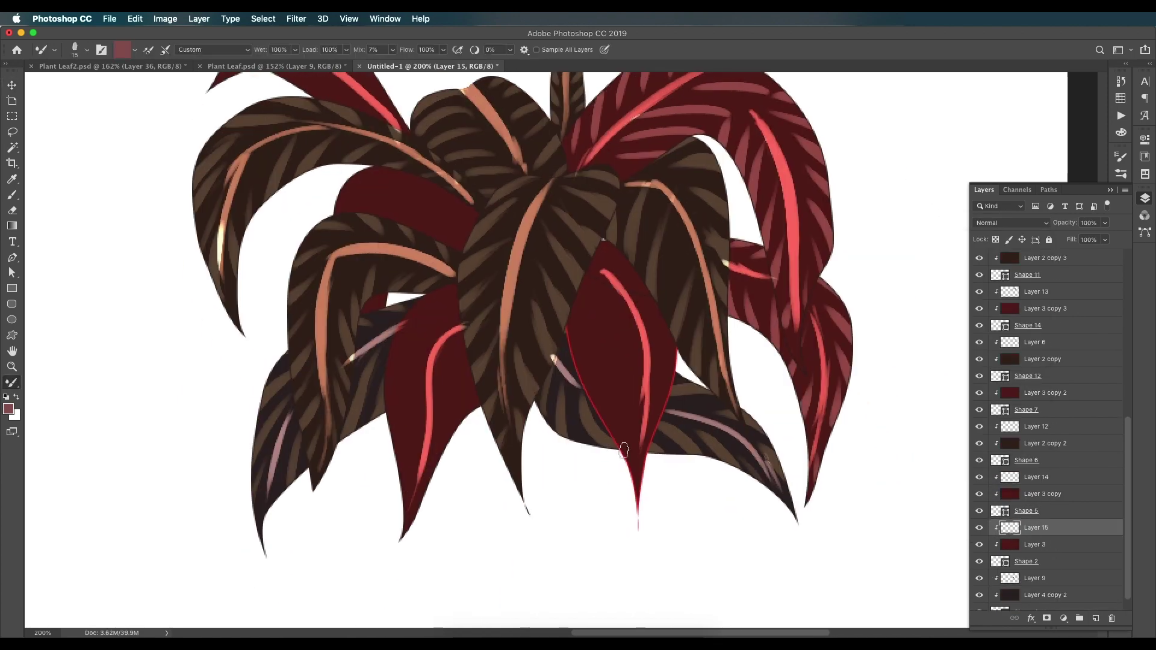
pyautogui.moveTo(629, 458); pyautogui.dragTo(605, 385)
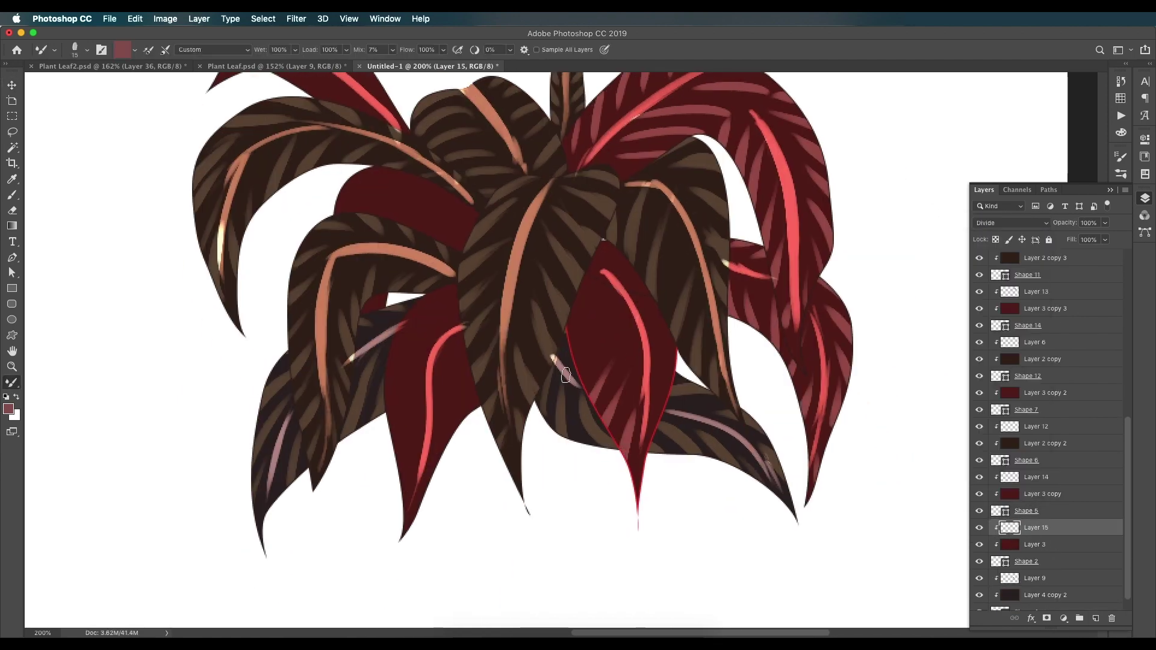
pyautogui.moveTo(627, 427)
pyautogui.mouseDown()
pyautogui.moveTo(578, 343)
pyautogui.moveTo(612, 292)
pyautogui.moveTo(659, 295)
pyautogui.moveTo(648, 247)
pyautogui.mouseUp()
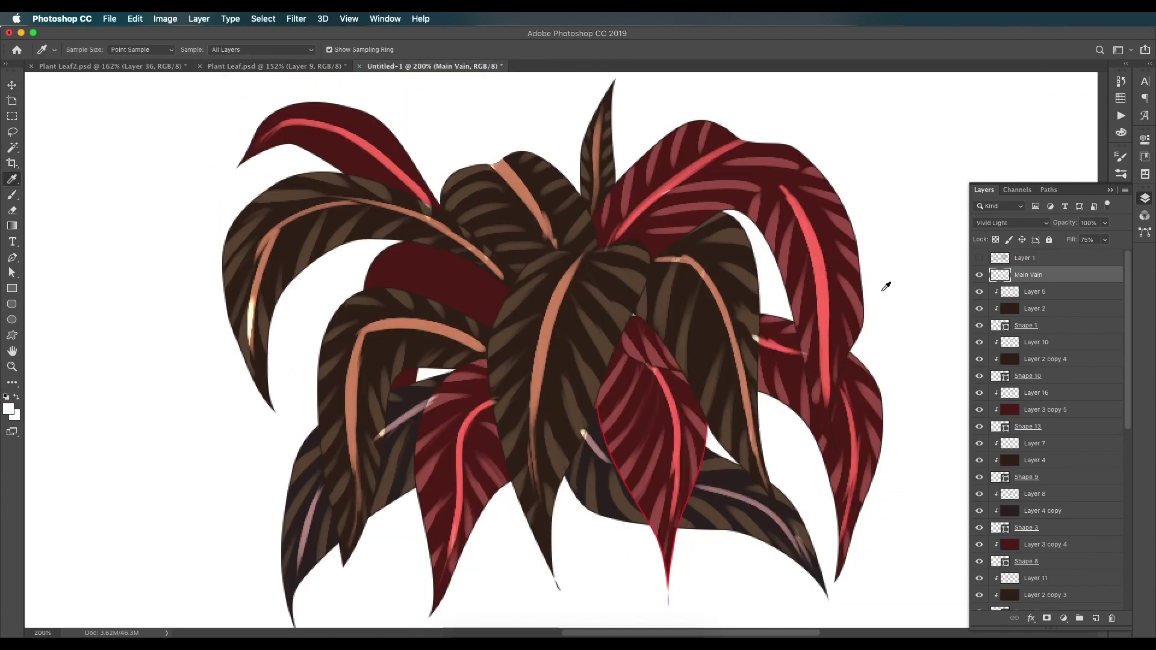
# Paint a white main vein on the middle-left red leaf, then add side-vein stripes on a clipped Divide layer above Layer 3 copy 4.
pyautogui.moveTo(421, 274); pyautogui.dragTo(497, 303)
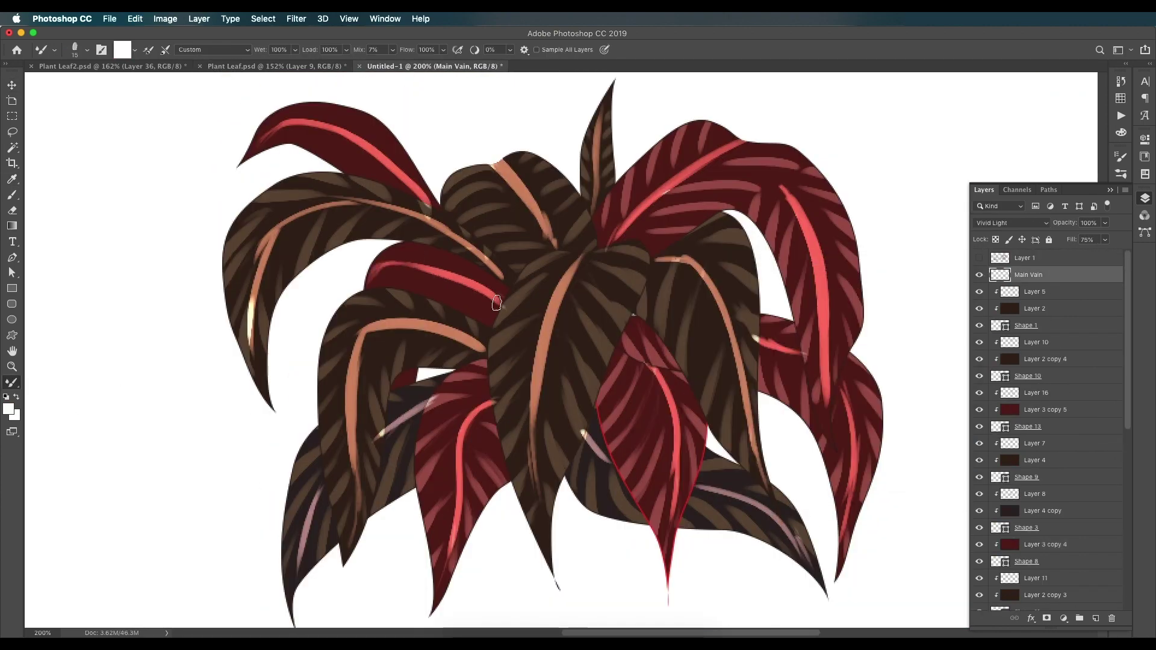
pyautogui.press('v')
pyautogui.click(1047, 543)
pyautogui.press('Return')
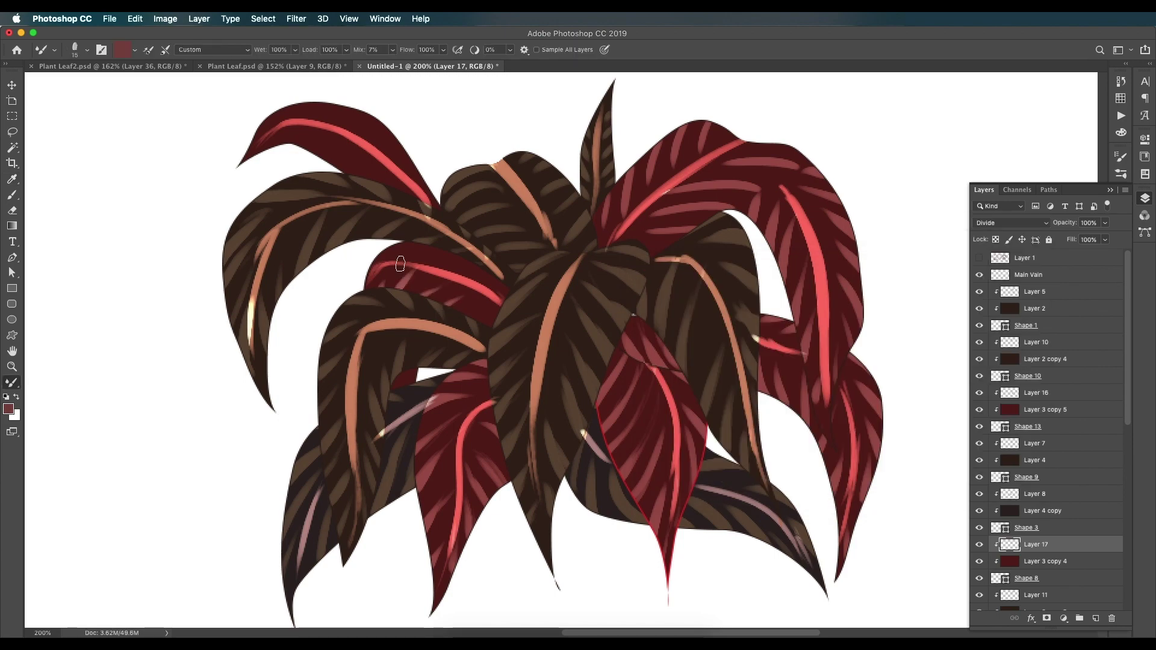
# Paint side-vein stripes across the upper-left red leaf on a clipped layer in Divide mode.
pyautogui.moveTo(294, 158); pyautogui.dragTo(320, 173)
pyautogui.moveTo(352, 171); pyautogui.dragTo(369, 201)
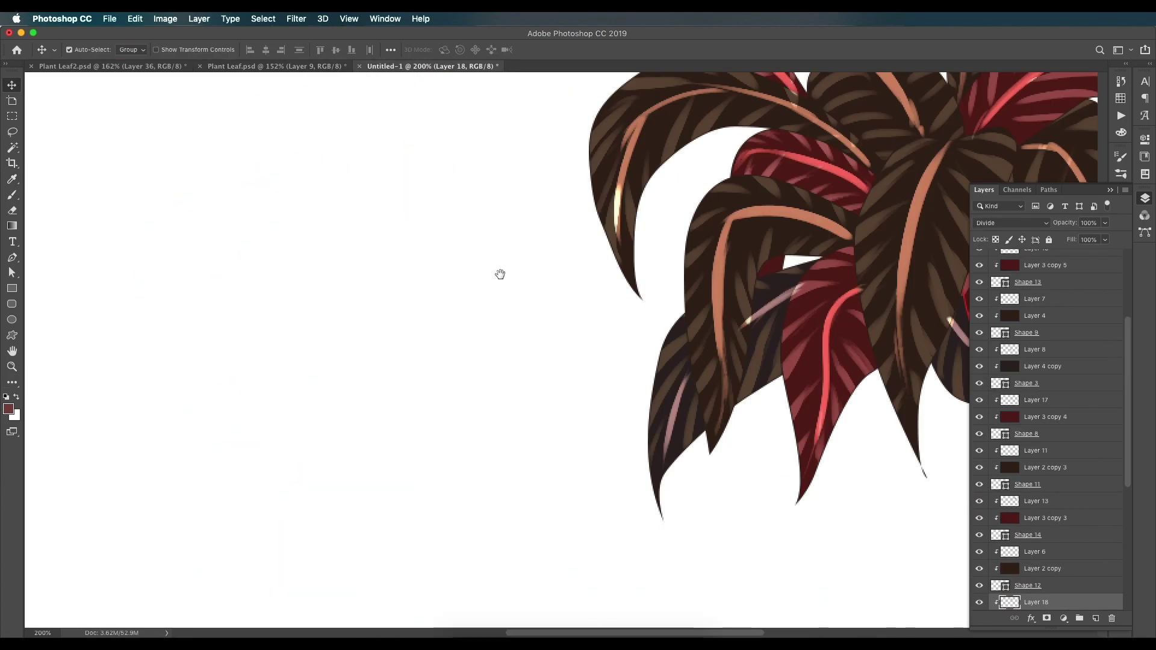
pyautogui.moveTo(500, 273); pyautogui.dragTo(96, 355)
pyautogui.moveTo(555, 293)
pyautogui.mouseDown()
pyautogui.moveTo(495, 280)
pyautogui.moveTo(506, 275)
pyautogui.mouseUp()
pyautogui.moveTo(483, 338); pyautogui.dragTo(490, 325)
pyautogui.hscroll(-4, 498, 333)
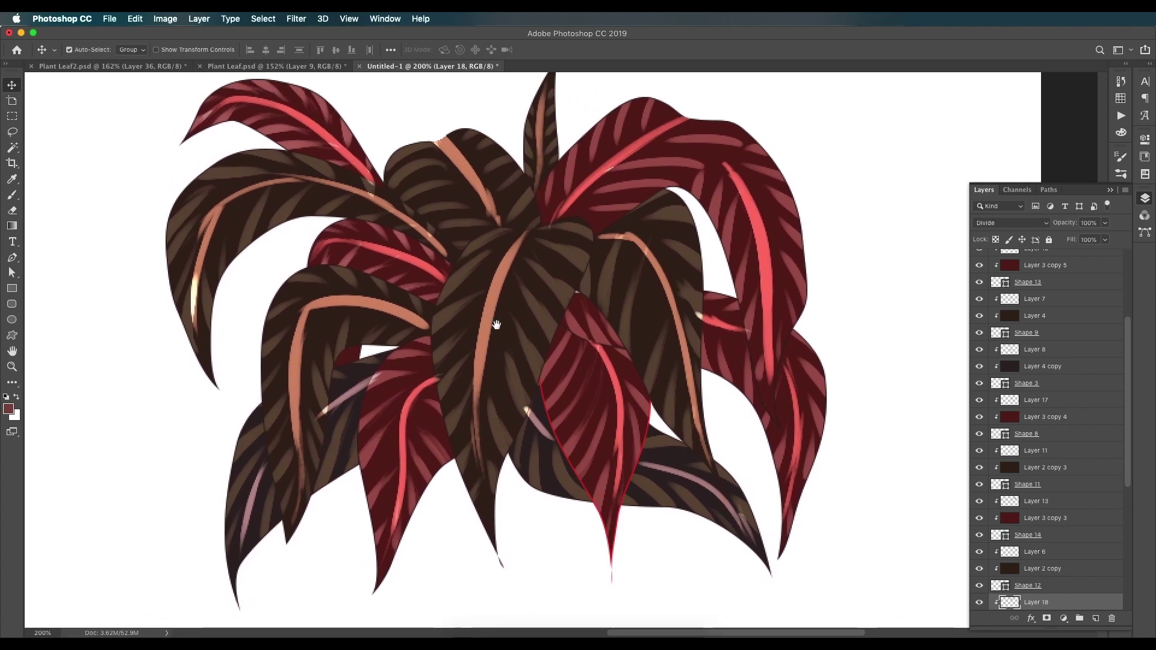
pyautogui.scroll(-3, 1060, 386)
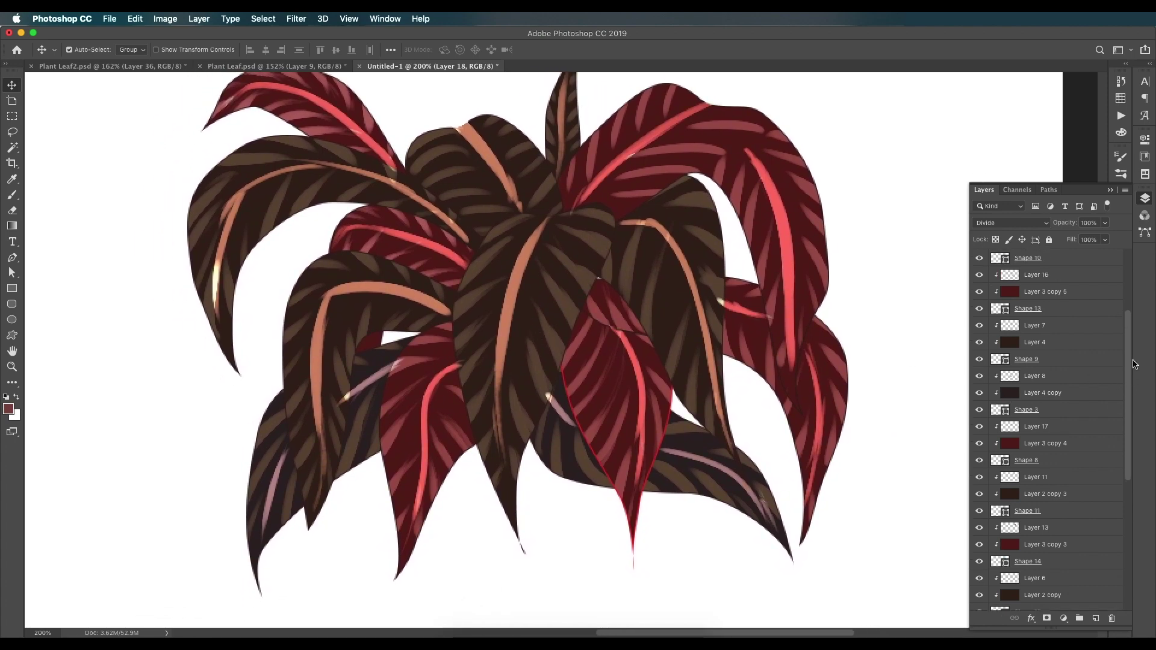
pyautogui.click(1015, 361)
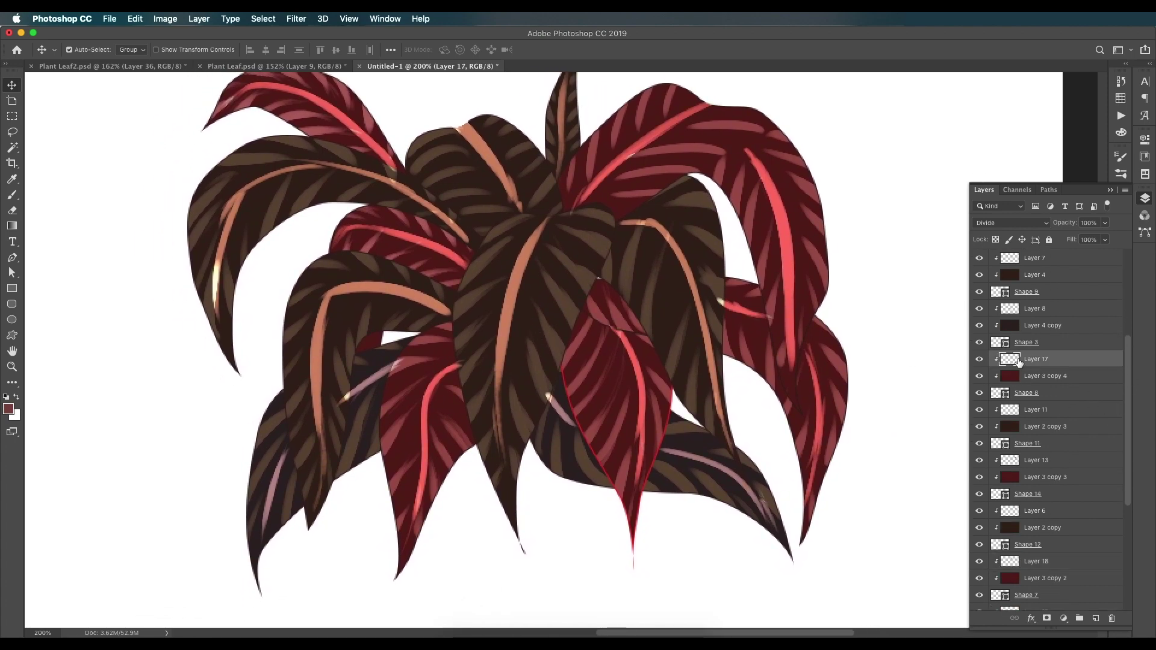
pyautogui.scroll(5, 671, 310)
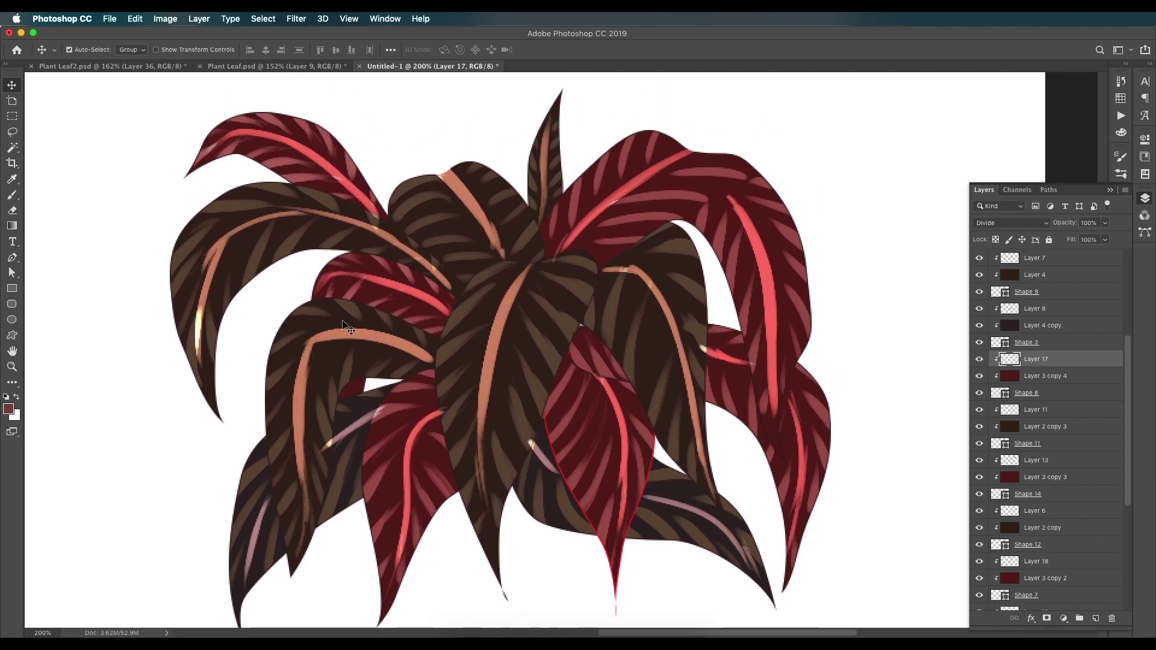
pyautogui.hscroll(5, 473, 328)
pyautogui.scroll(-2, 472, 329)
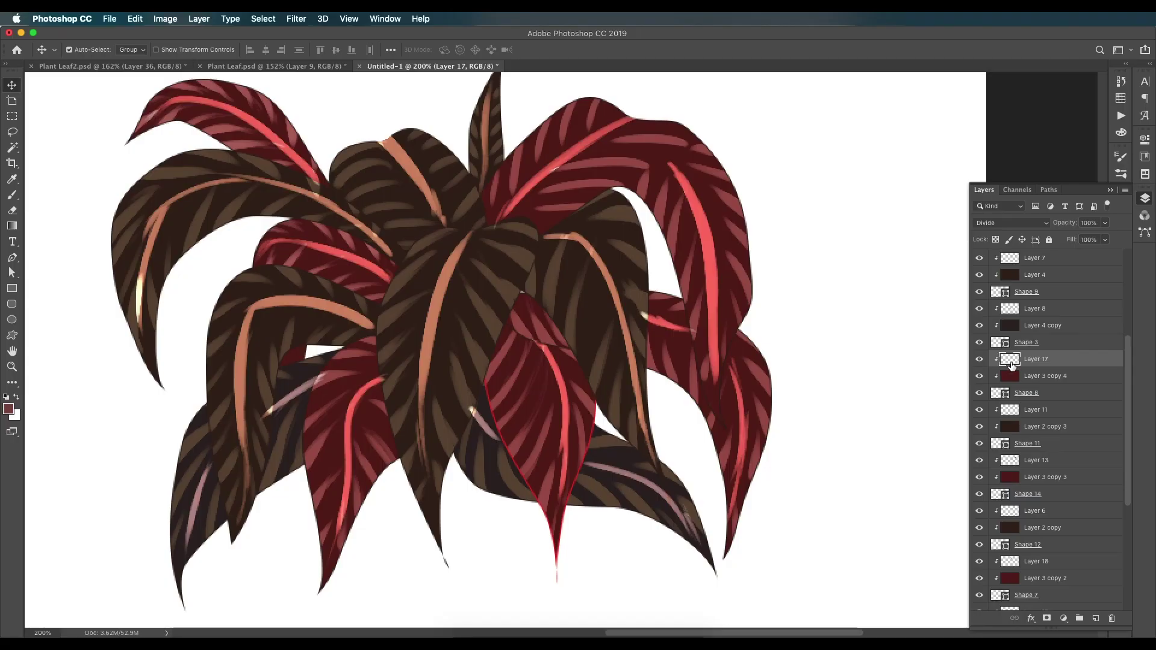
pyautogui.scroll(3, 1059, 391)
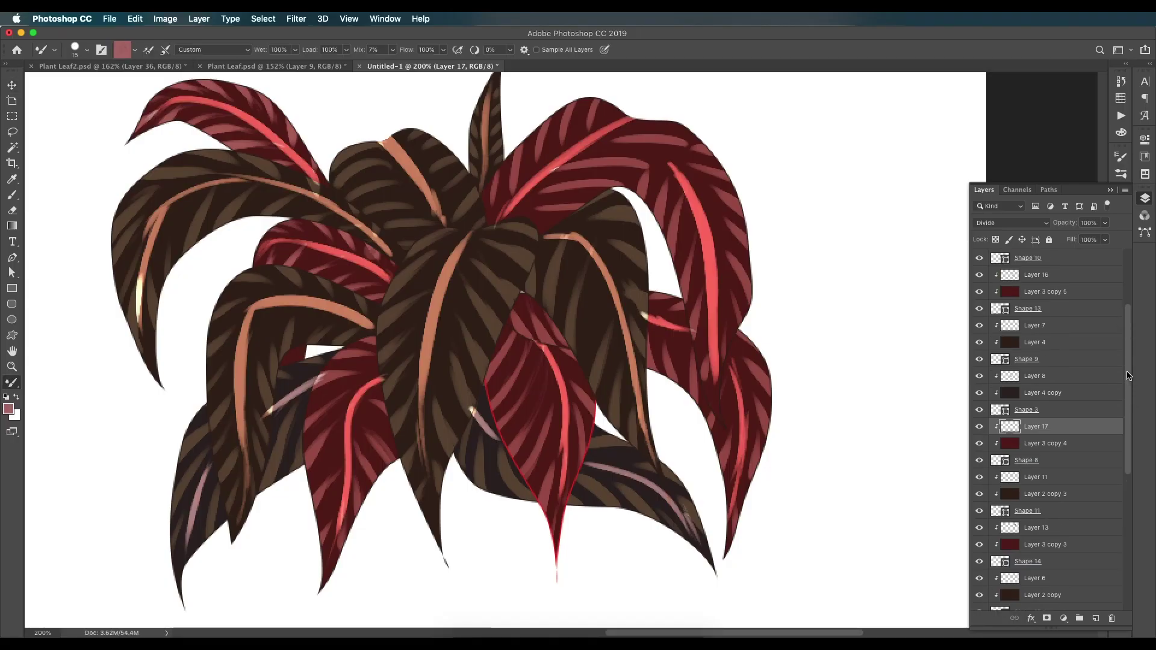
# Add a Glow layer in Screen mode above Main Vain and choose a lighter tan foreground color based on the brown leaf stripes.
pyautogui.click(1060, 274)
pyautogui.click(1096, 618)
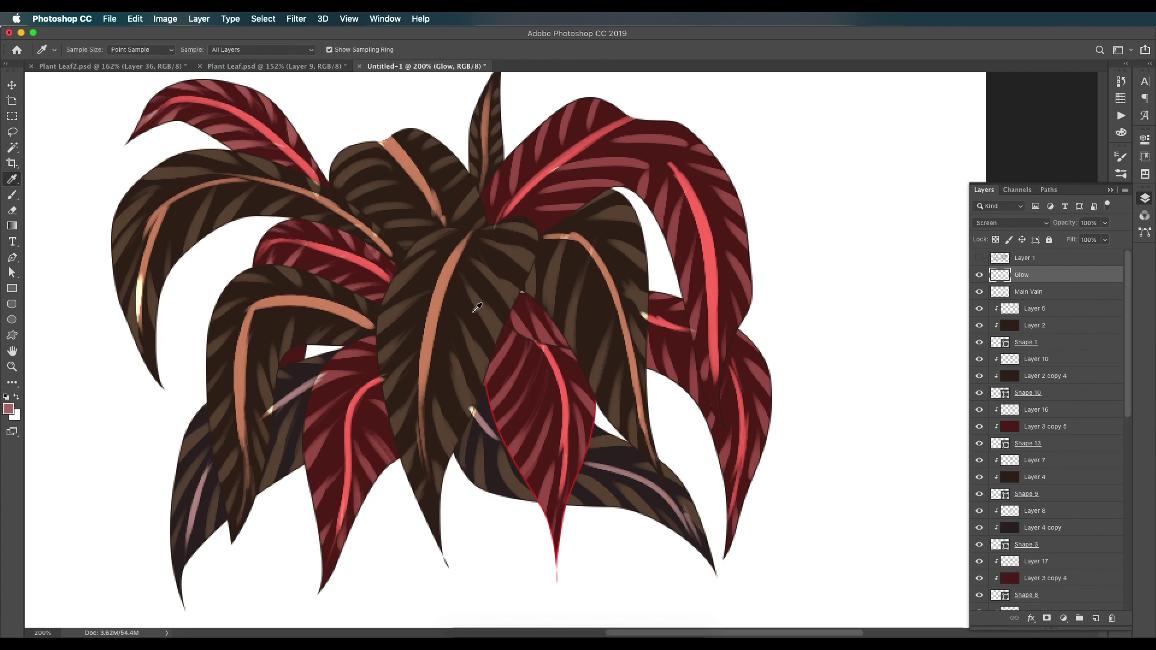
pyautogui.click(10, 412)
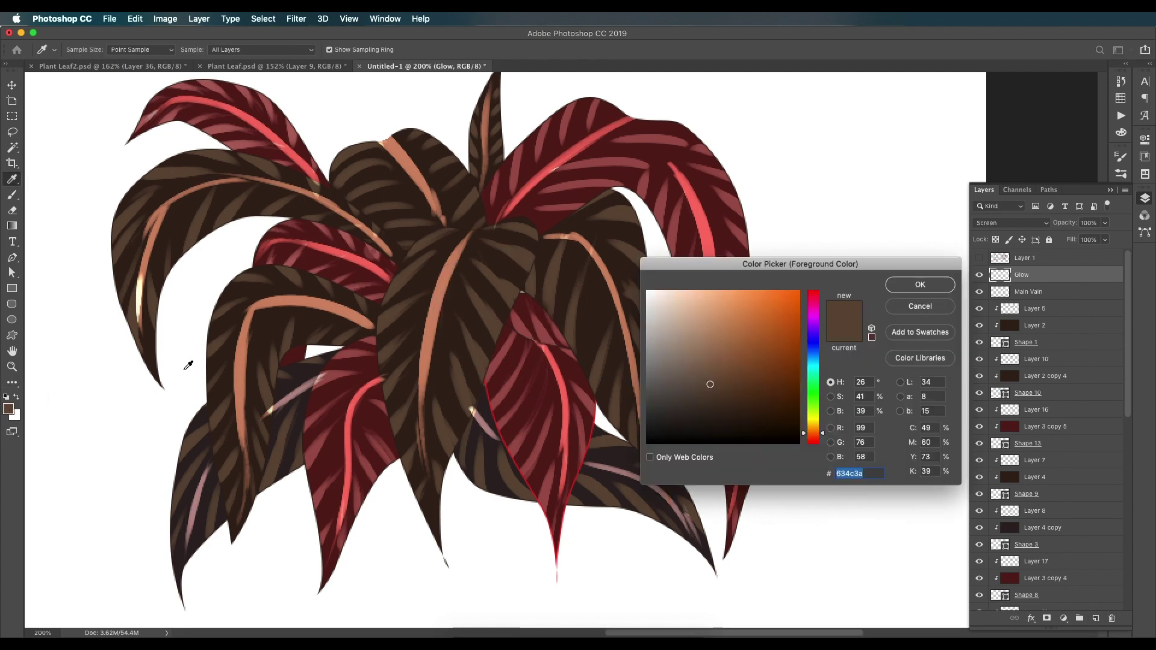
pyautogui.click(690, 345)
pyautogui.click(889, 290)
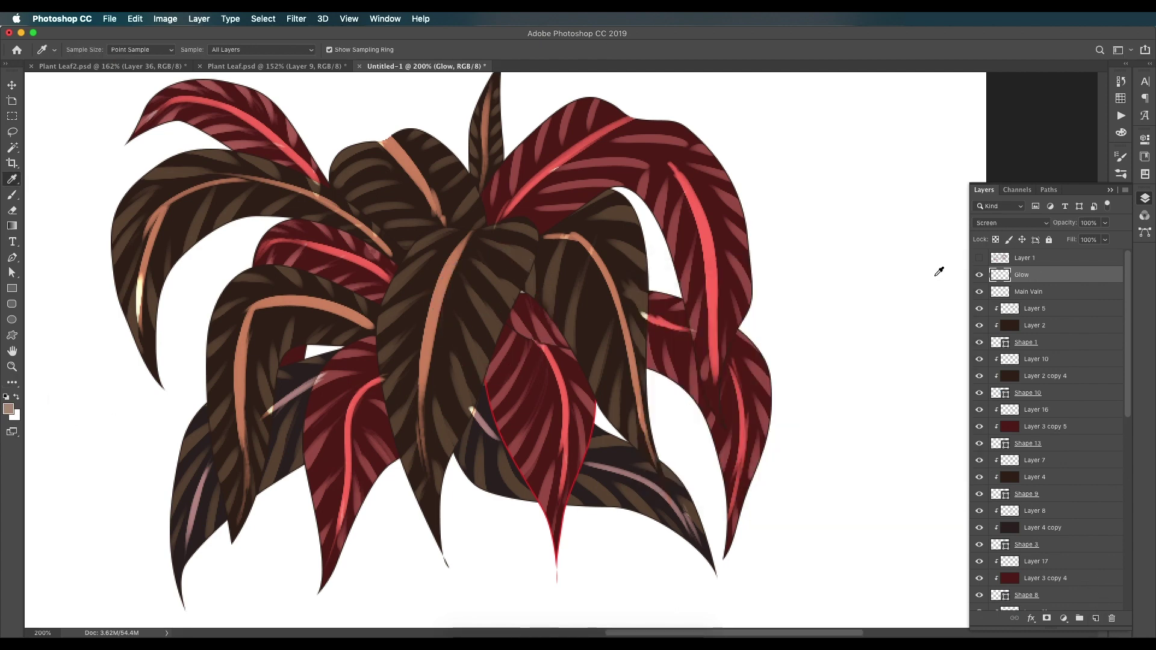
pyautogui.press('b')
pyautogui.hscroll(-4, 602, 332)
pyautogui.moveTo(623, 292); pyautogui.dragTo(593, 379)
pyautogui.press('super+z')
pyautogui.moveTo(618, 289); pyautogui.dragTo(565, 388)
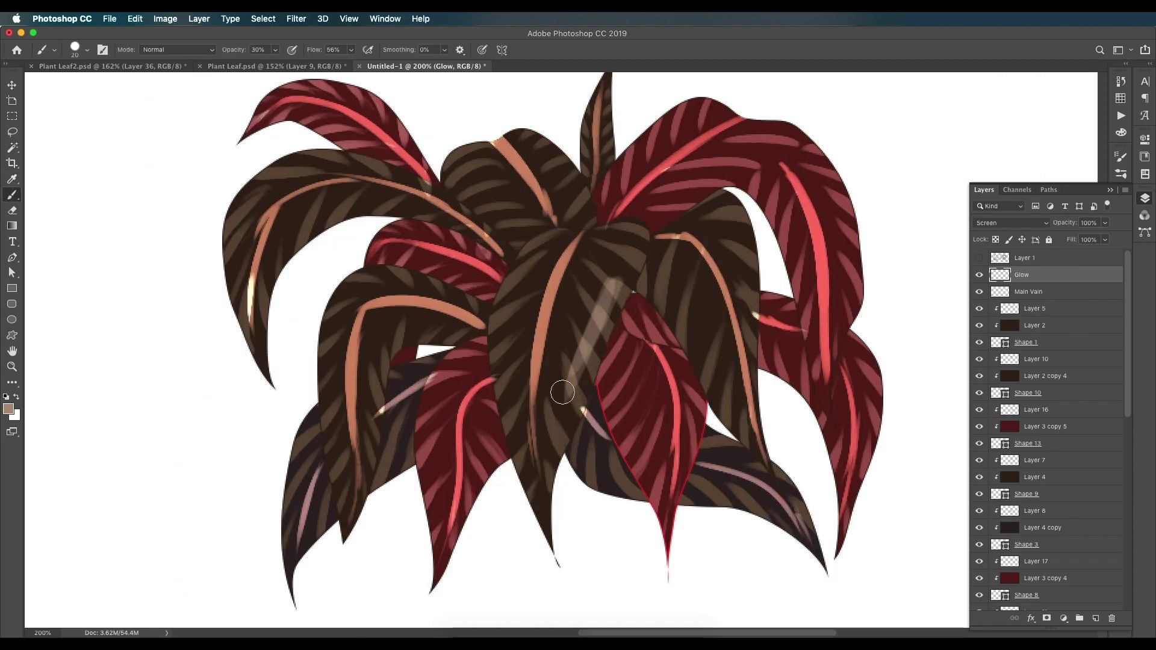
pyautogui.press('super+z')
pyautogui.press('super+z')
# Load Shape 10's outline as a selection, paint a soft tan glow along the upper-left brown leaf's edges on the Glow layer, and deselect.
pyautogui.keyDown('super'); pyautogui.click(627, 287); pyautogui.keyUp('super')
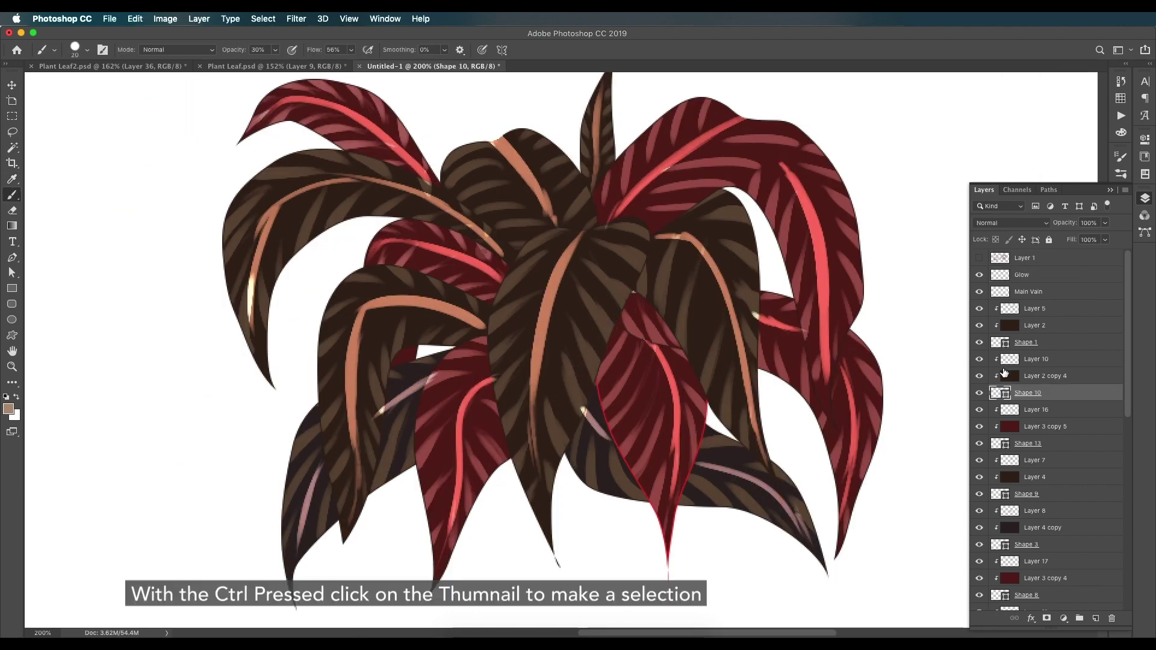
pyautogui.keyDown('ctrl'); pyautogui.click(1000, 394); pyautogui.keyUp('ctrl')
pyautogui.scroll(-2, 789, 251)
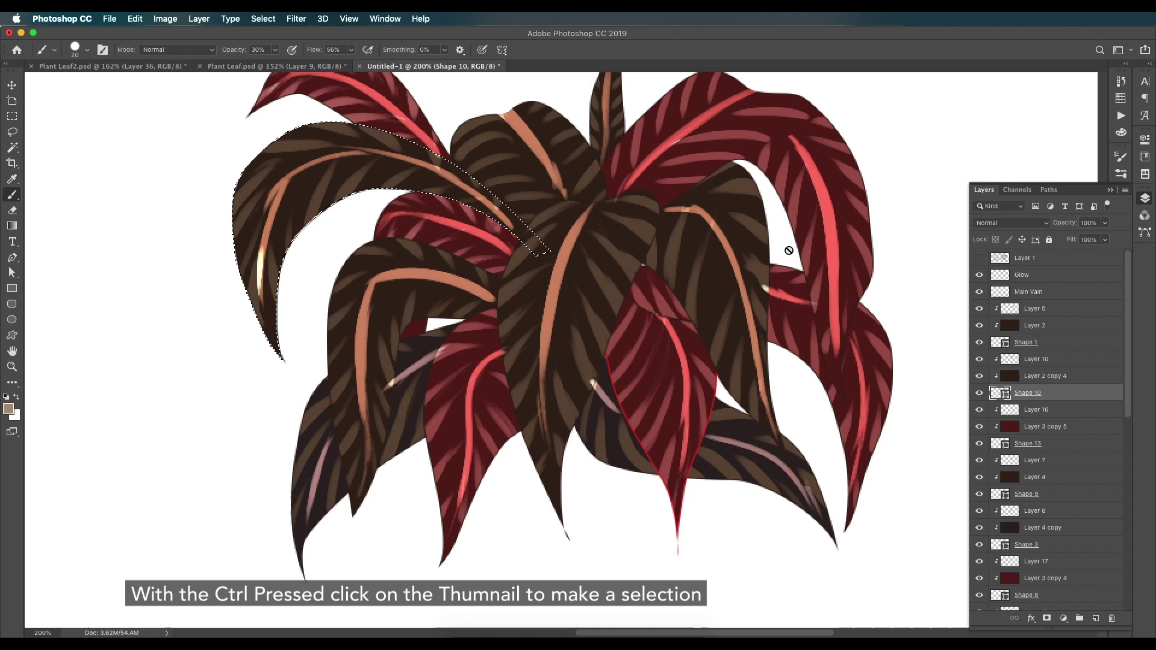
pyautogui.click(1002, 282)
pyautogui.moveTo(333, 208)
pyautogui.mouseDown()
pyautogui.moveTo(283, 289)
pyautogui.moveTo(446, 200)
pyautogui.moveTo(304, 124)
pyautogui.mouseUp()
pyautogui.hotkey('ctrl', 'd')
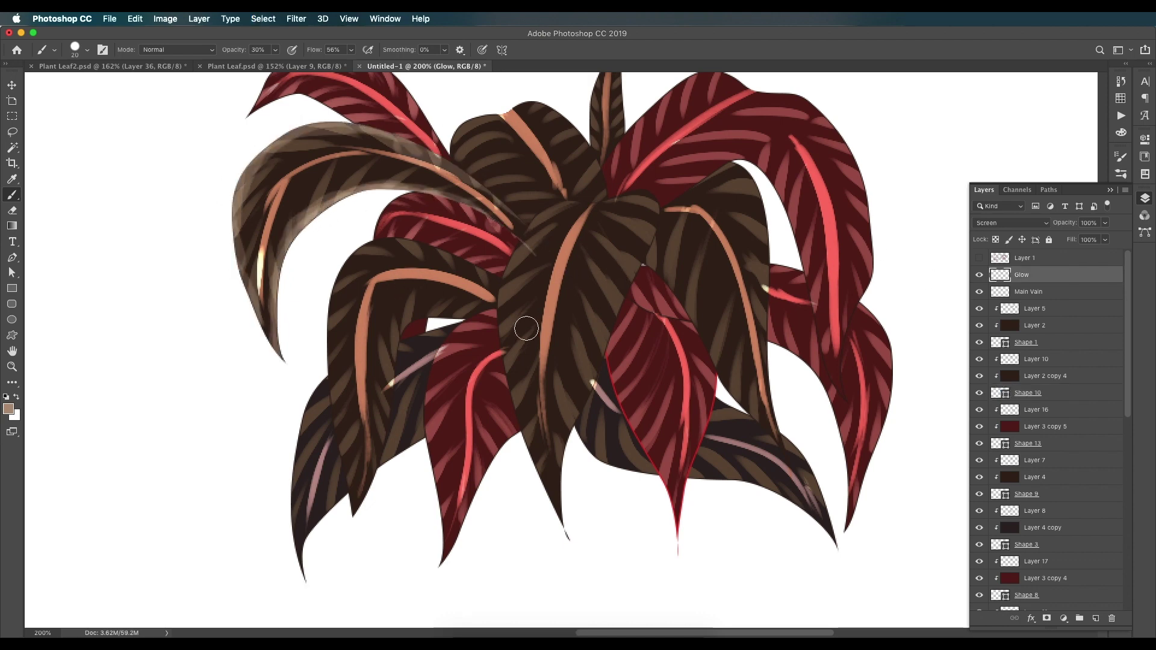
# Load Shape 1's outline as a selection and paint tan glow along both edges of the large front brown leaf.
pyautogui.scroll(5, 933, 259)
pyautogui.scroll(-3, 1129, 354)
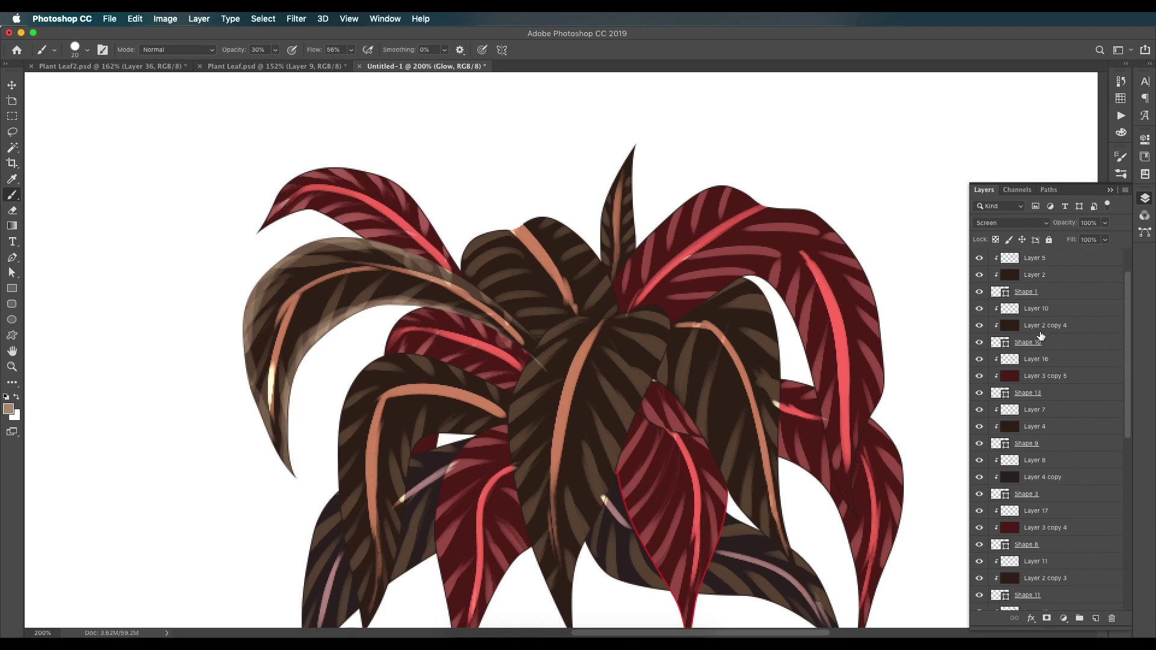
pyautogui.keyDown('ctrl'); pyautogui.click(1007, 297); pyautogui.keyUp('ctrl')
pyautogui.keyDown('ctrl'); pyautogui.click(1001, 296); pyautogui.keyUp('ctrl')
pyautogui.moveTo(664, 330)
pyautogui.mouseDown()
pyautogui.moveTo(571, 584)
pyautogui.moveTo(609, 437)
pyautogui.moveTo(578, 602)
pyautogui.moveTo(541, 556)
pyautogui.moveTo(508, 374)
pyautogui.moveTo(535, 288)
pyautogui.moveTo(646, 257)
pyautogui.moveTo(656, 321)
pyautogui.moveTo(604, 478)
pyautogui.mouseUp()
pyautogui.scroll(-3, 574, 566)
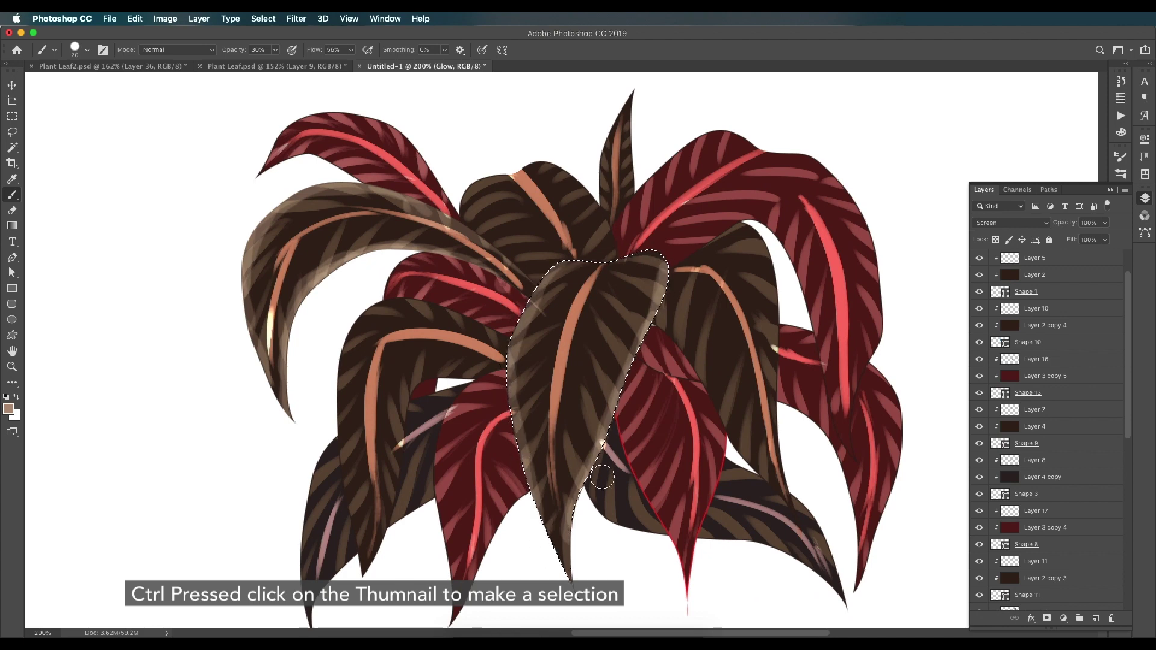
pyautogui.moveTo(639, 352)
pyautogui.mouseDown()
pyautogui.moveTo(600, 468)
pyautogui.moveTo(515, 450)
pyautogui.moveTo(557, 258)
pyautogui.moveTo(626, 259)
pyautogui.mouseUp()
# Paint tan glow along the edges of the lower-left brown leaf and the dark leaf behind it, using a size 60 brush within their selections.
pyautogui.scroll(-2, 627, 259)
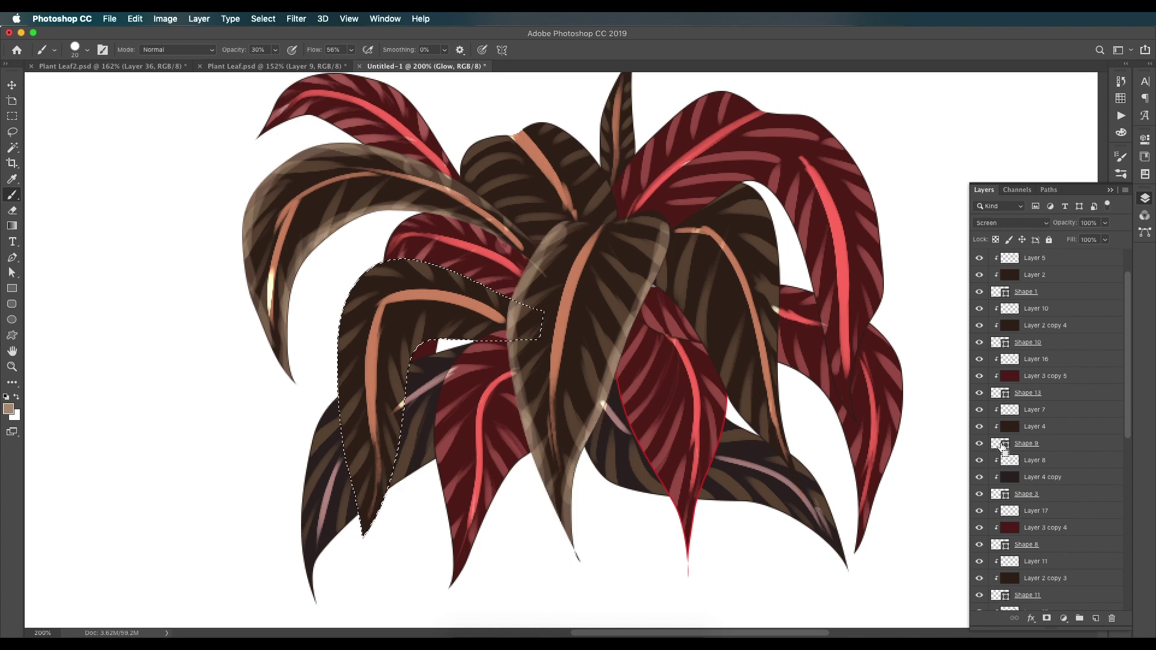
pyautogui.keyDown('super'); pyautogui.click(1005, 412); pyautogui.keyUp('super')
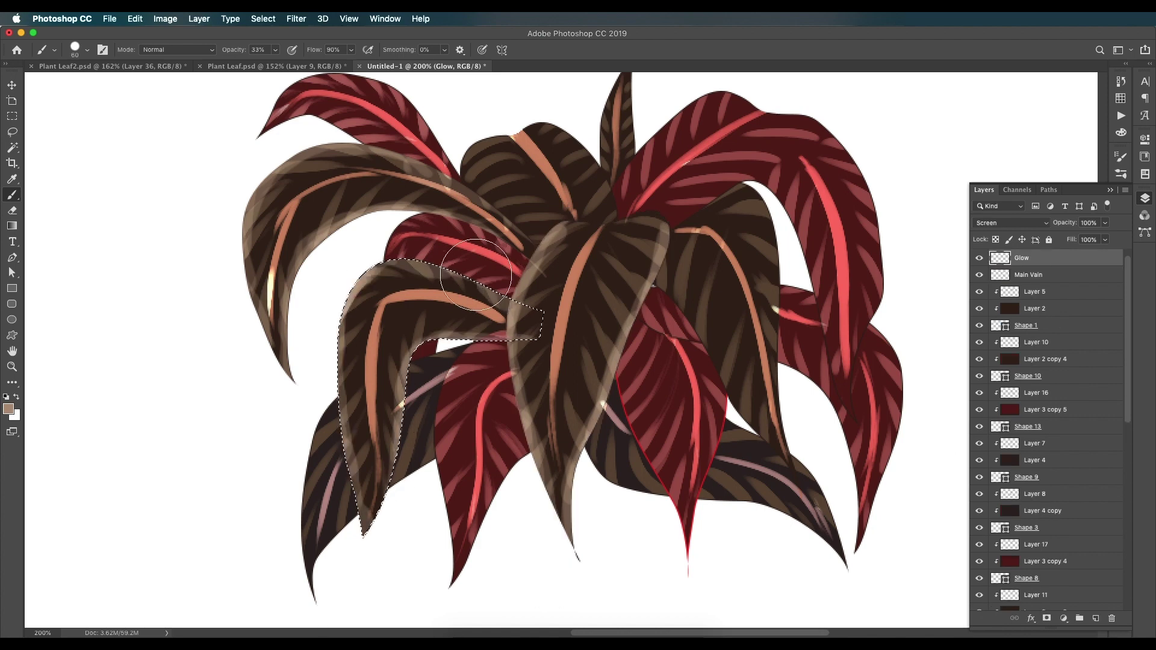
pyautogui.moveTo(483, 275)
pyautogui.mouseDown()
pyautogui.moveTo(328, 310)
pyautogui.moveTo(331, 482)
pyautogui.mouseUp()
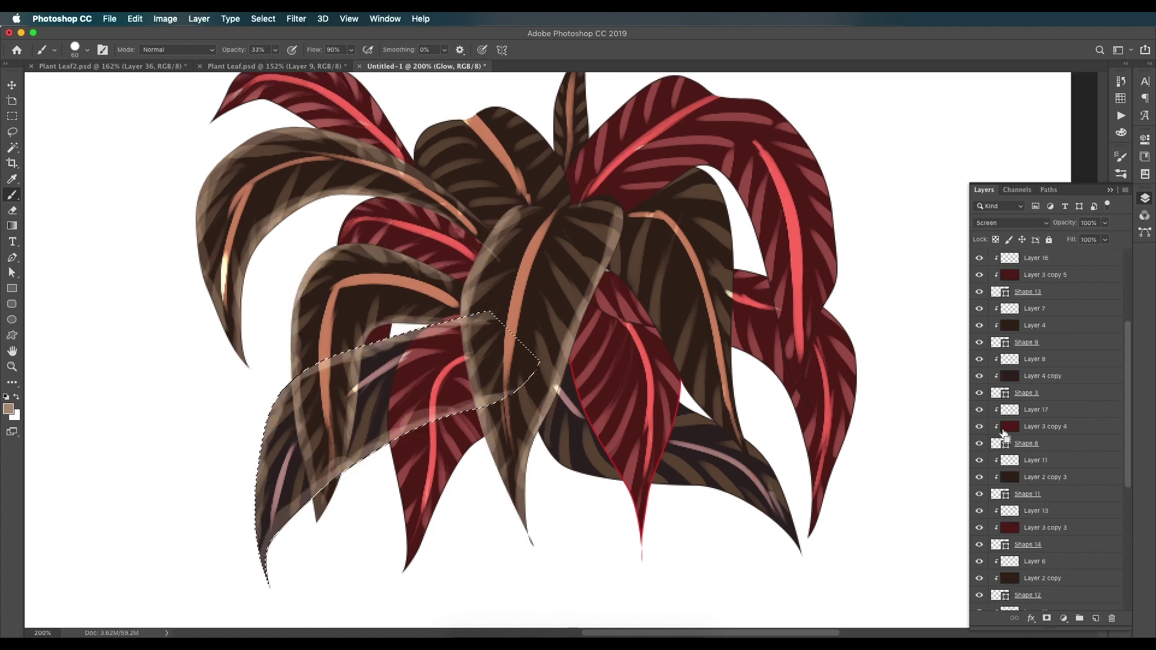
# Load Shape 11's outline as a selection and paint tan glow around the edges of the upper central brown leaf.
pyautogui.keyDown('super'); pyautogui.click(1000, 493); pyautogui.keyUp('super')
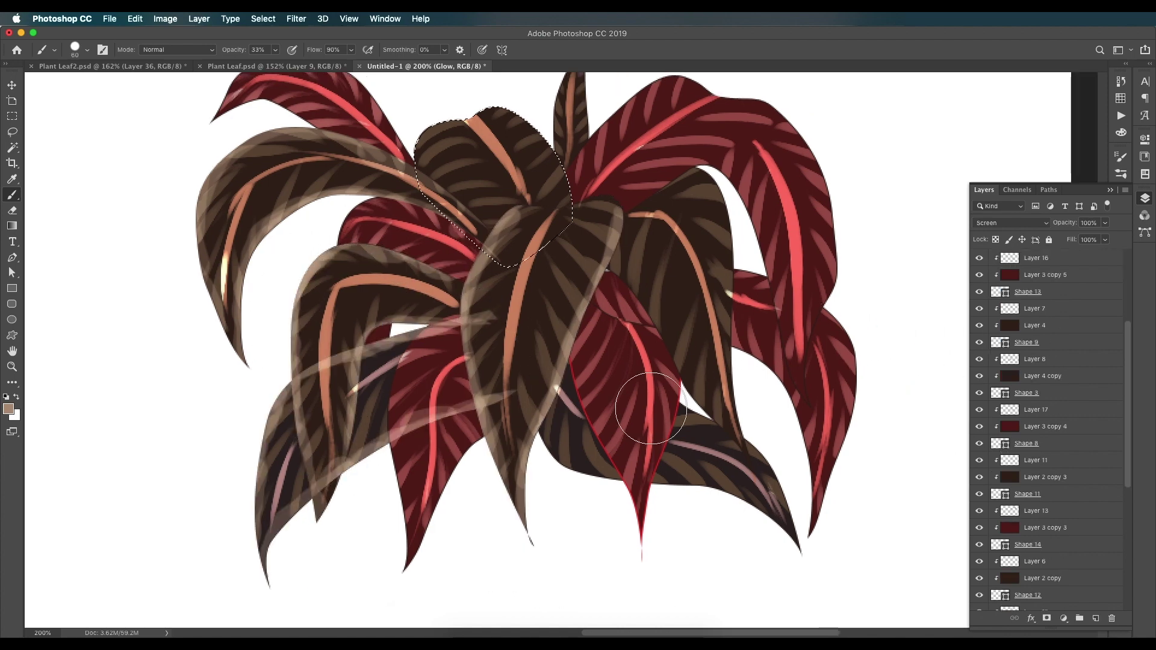
pyautogui.scroll(5, 648, 408)
pyautogui.moveTo(519, 211); pyautogui.dragTo(583, 286)
pyautogui.moveTo(439, 219)
pyautogui.mouseDown()
pyautogui.moveTo(452, 310)
pyautogui.moveTo(482, 345)
pyautogui.mouseUp()
pyautogui.scroll(-2, 583, 302)
pyautogui.scroll(-1, 486, 185)
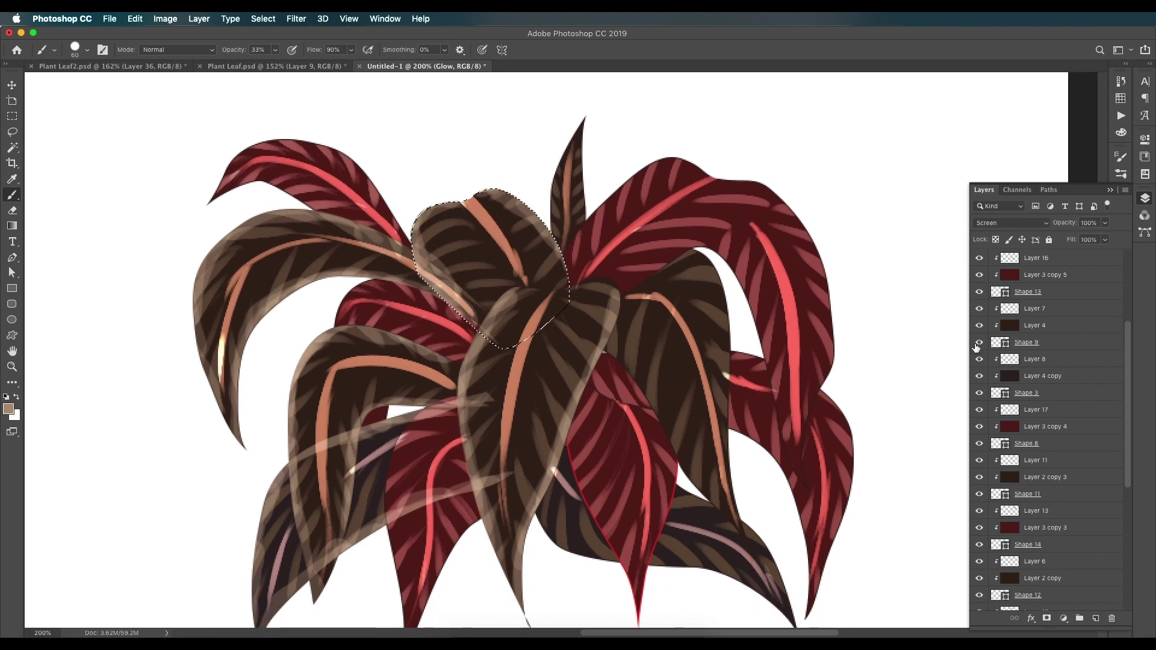
# Load the right-hand brown leaf's outline as a selection and paint tan glow along both of its edges.
pyautogui.scroll(-4, 1006, 478)
pyautogui.keyDown('super'); pyautogui.click(1003, 494); pyautogui.keyUp('super')
pyautogui.scroll(-1, 693, 484)
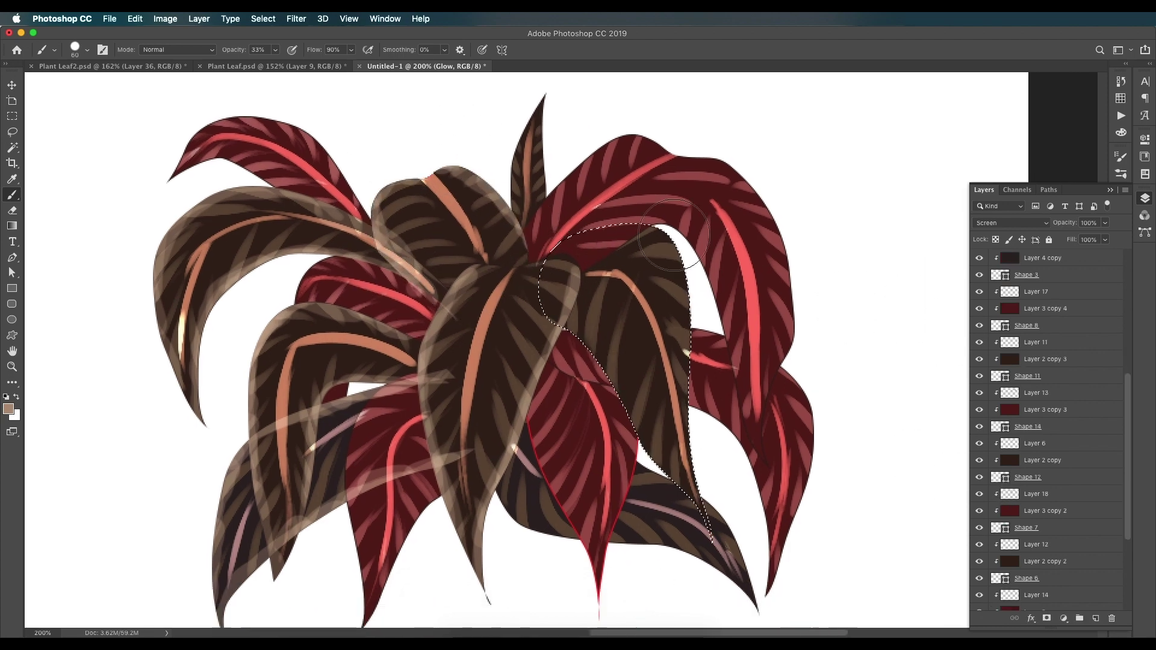
pyautogui.moveTo(652, 485)
pyautogui.mouseDown()
pyautogui.moveTo(582, 354)
pyautogui.moveTo(683, 487)
pyautogui.moveTo(700, 283)
pyautogui.moveTo(663, 259)
pyautogui.mouseUp()
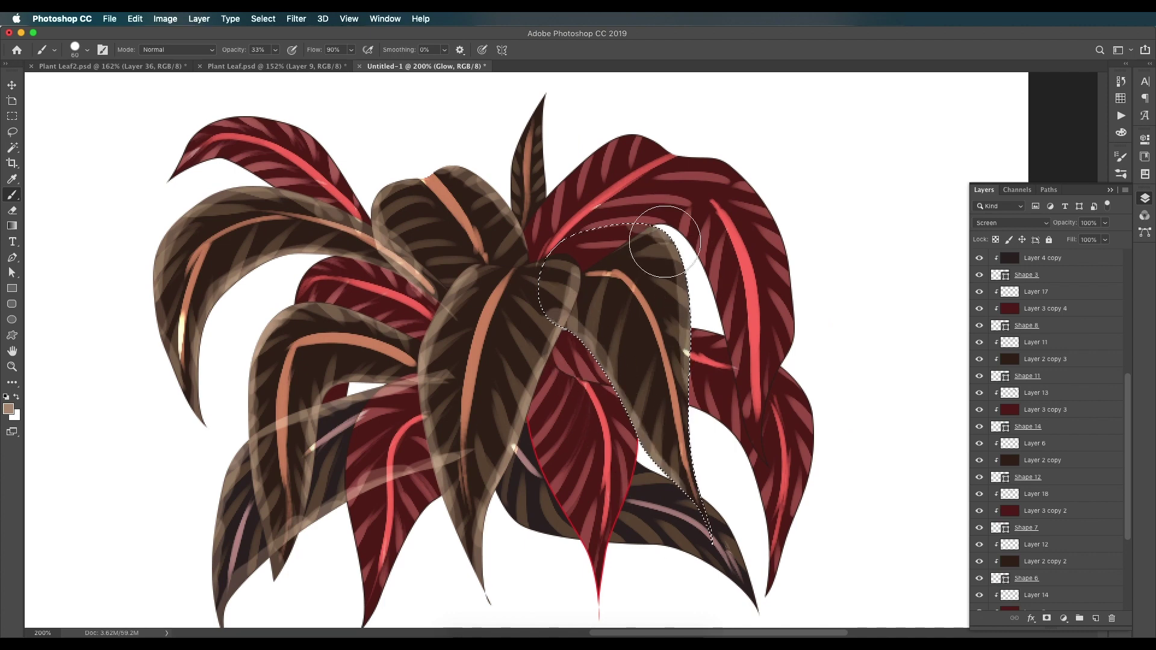
pyautogui.scroll(-1, 696, 476)
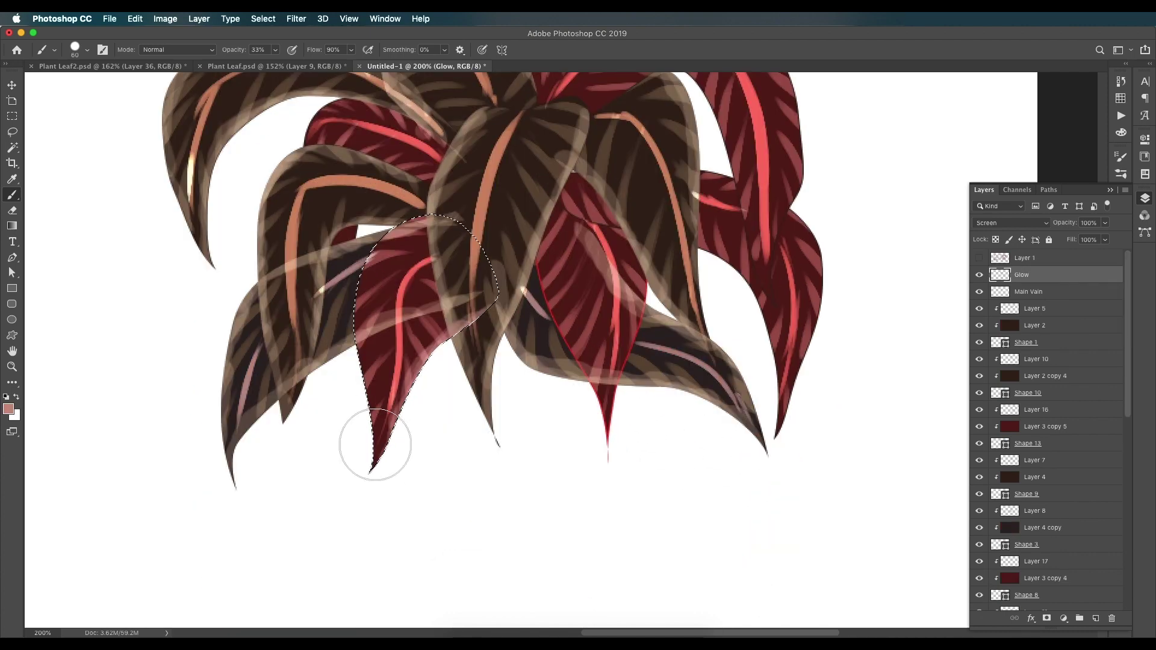
# Paint pink glow along the edges of the left, large upper-right, front pointed and lower-right red leaves, each within its own selection.
pyautogui.moveTo(375, 444)
pyautogui.mouseDown()
pyautogui.moveTo(458, 229)
pyautogui.moveTo(361, 362)
pyautogui.moveTo(398, 385)
pyautogui.mouseUp()
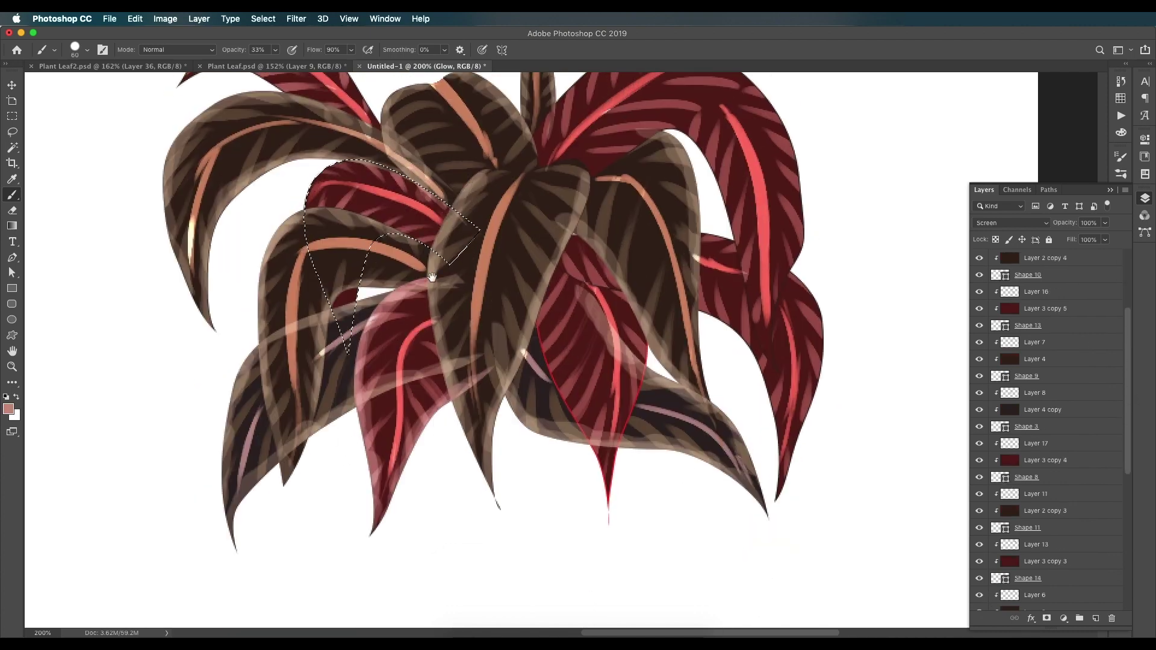
pyautogui.moveTo(432, 276); pyautogui.dragTo(432, 284)
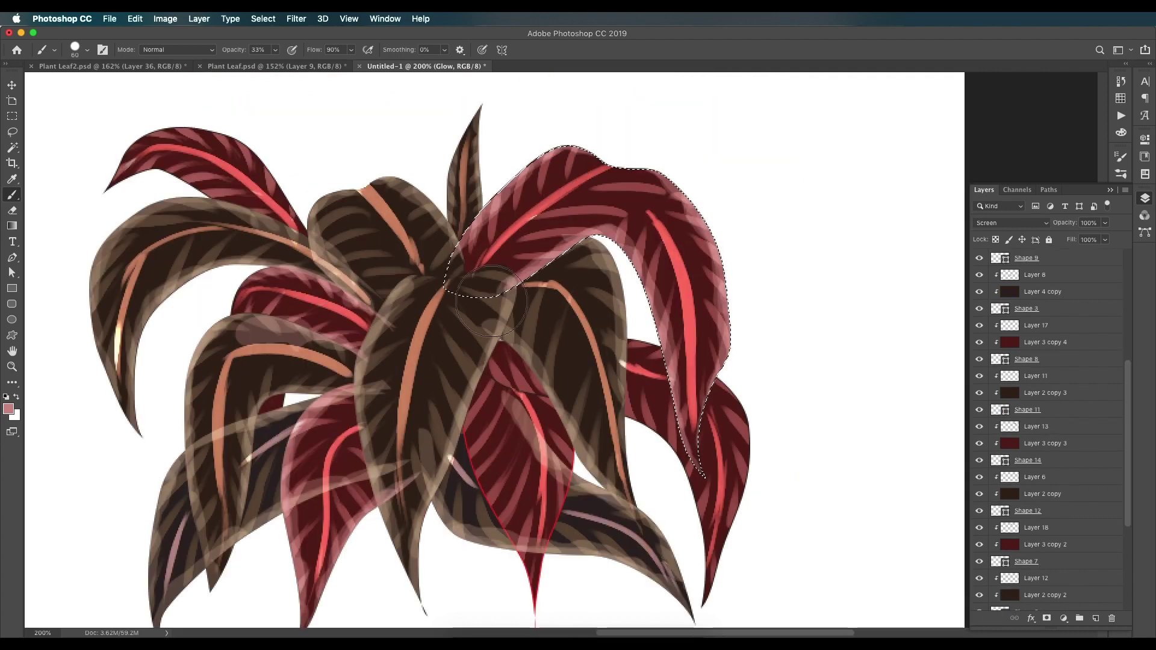
pyautogui.moveTo(674, 283); pyautogui.dragTo(607, 225)
pyautogui.press('e')
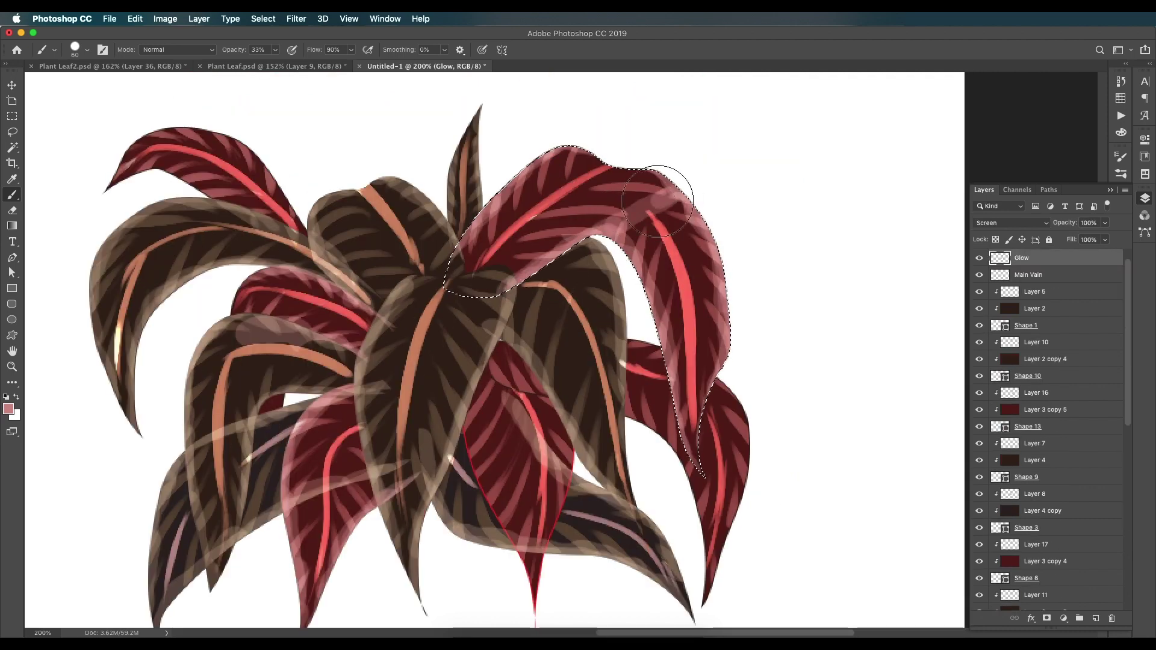
pyautogui.moveTo(675, 180); pyautogui.dragTo(666, 206)
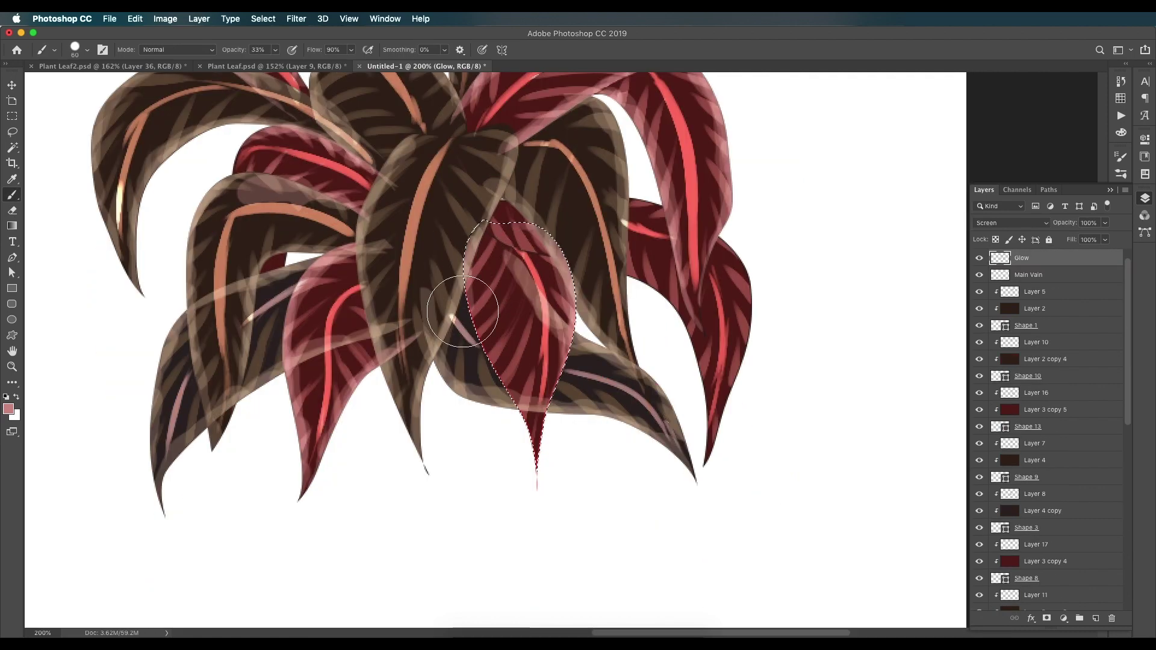
pyautogui.moveTo(458, 361)
pyautogui.mouseDown()
pyautogui.moveTo(459, 240)
pyautogui.moveTo(467, 330)
pyautogui.moveTo(530, 253)
pyautogui.mouseUp()
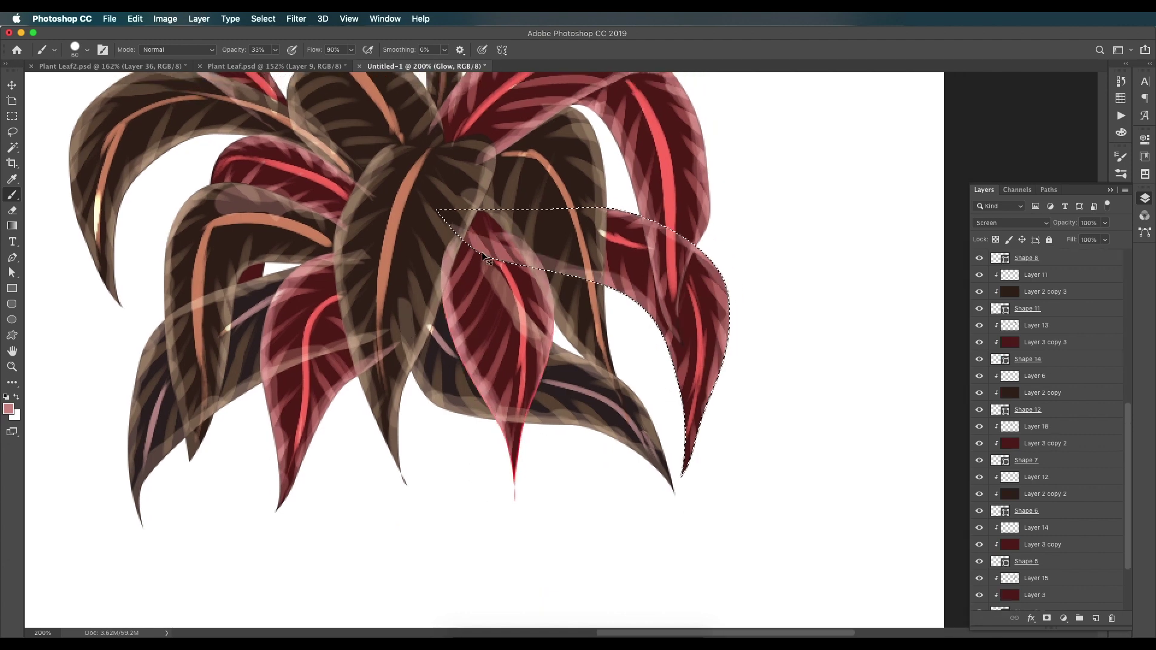
pyautogui.moveTo(640, 331)
pyautogui.mouseDown()
pyautogui.moveTo(728, 299)
pyautogui.moveTo(716, 241)
pyautogui.mouseUp()
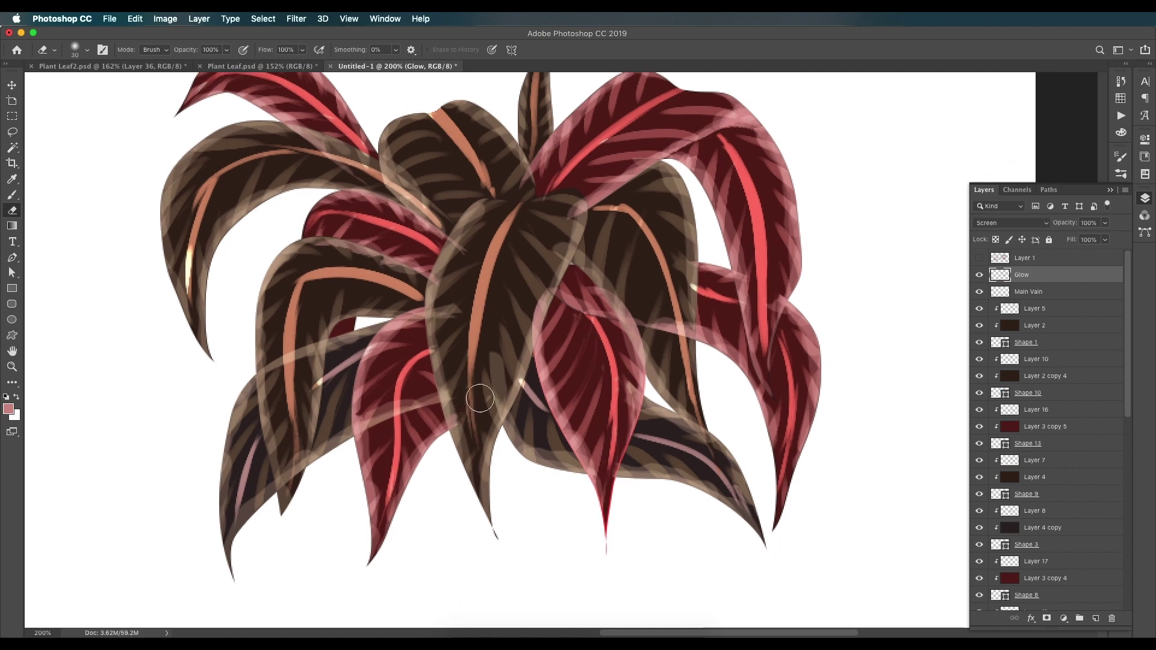
# Erase the glow strokes that spill over the front brown leaf and the overlapping leaves on the plant's left side.
pyautogui.moveTo(480, 398); pyautogui.dragTo(483, 382)
pyautogui.moveTo(483, 382); pyautogui.dragTo(499, 361)
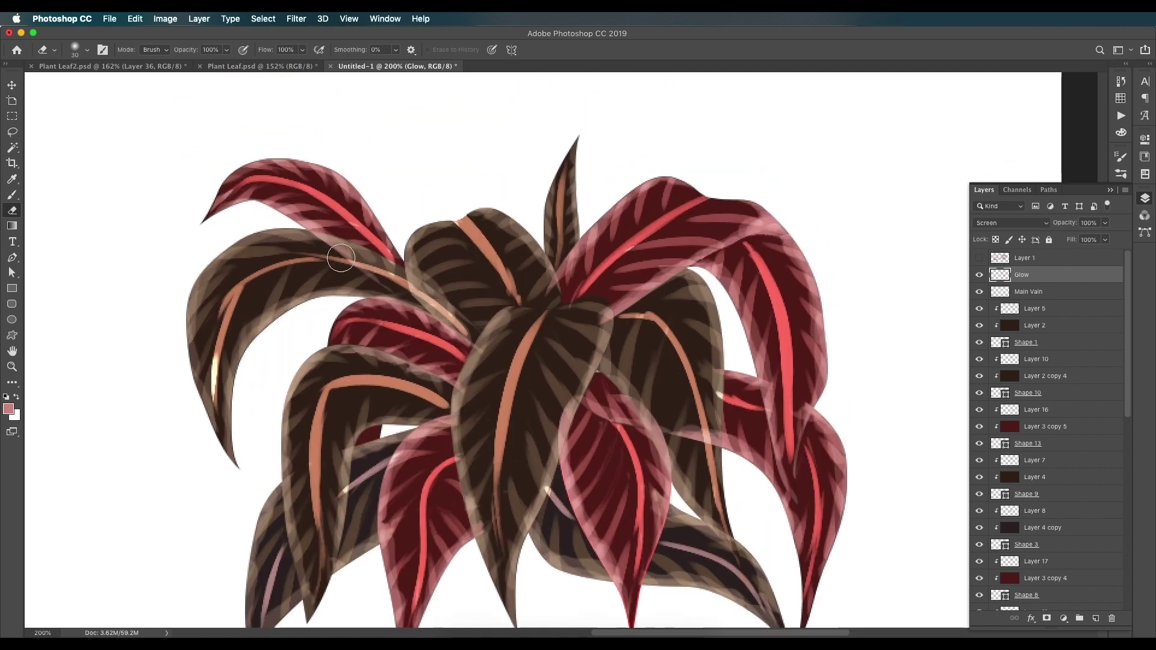
pyautogui.scroll(-3, 579, 400)
pyautogui.hscroll(3, 580, 401)
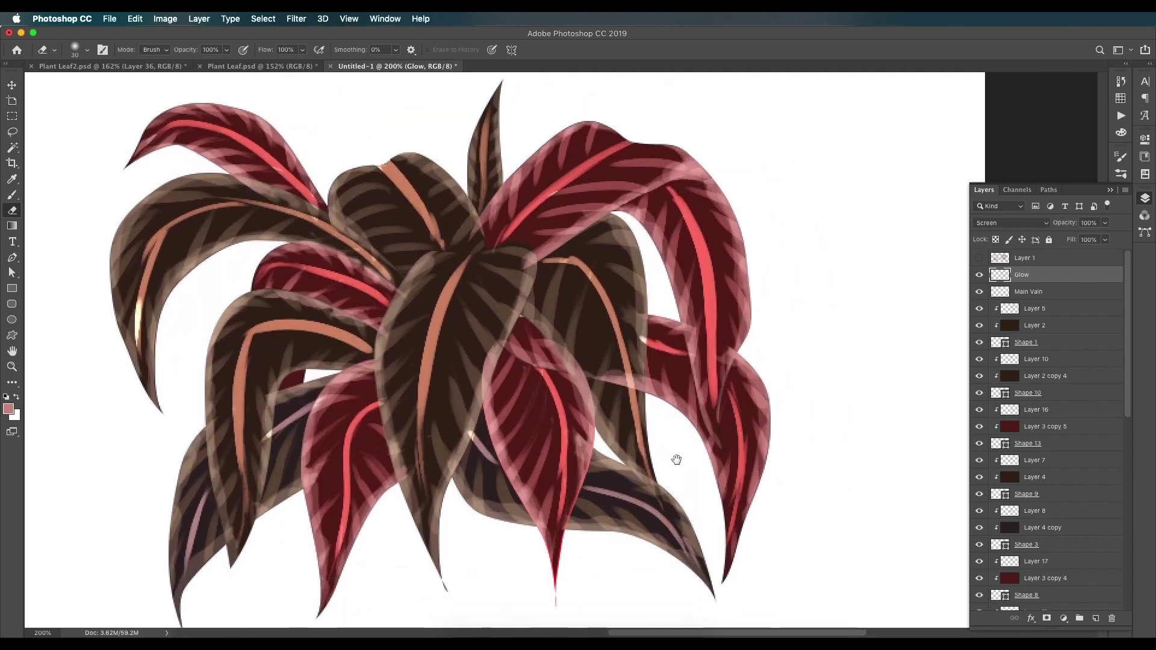
pyautogui.hscroll(-4, 588, 344)
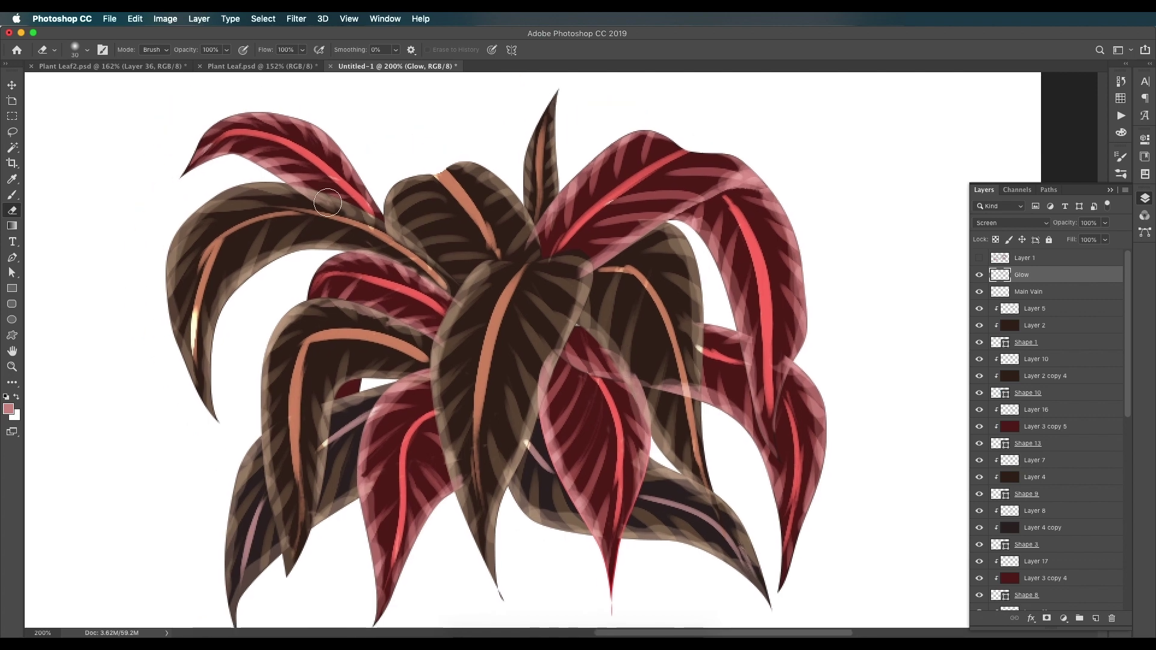
pyautogui.press('3')
pyautogui.moveTo(316, 335); pyautogui.dragTo(233, 305)
# Set the Glow layer's fill to 78%.
pyautogui.press('v')
pyautogui.hotkey('shift', '7')
pyautogui.hotkey('shift', '8')
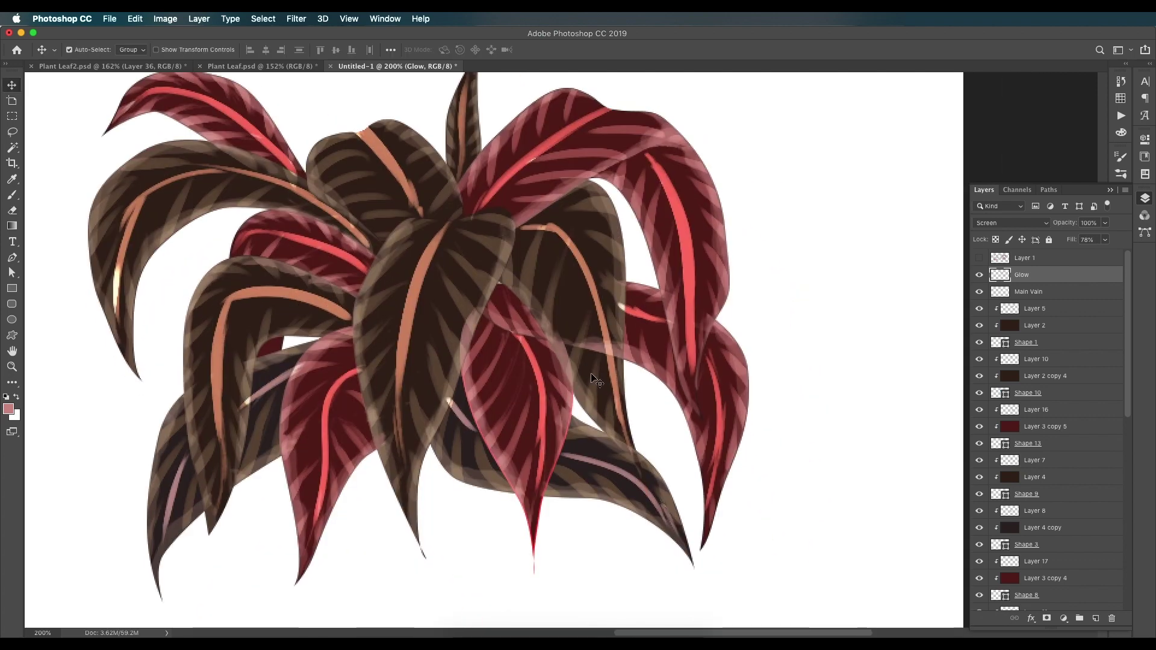
# Draw a pink rectangle about 204 by 175 px over the lower middle of the plant, ready for path editing.
pyautogui.scroll(-3, 545, 401)
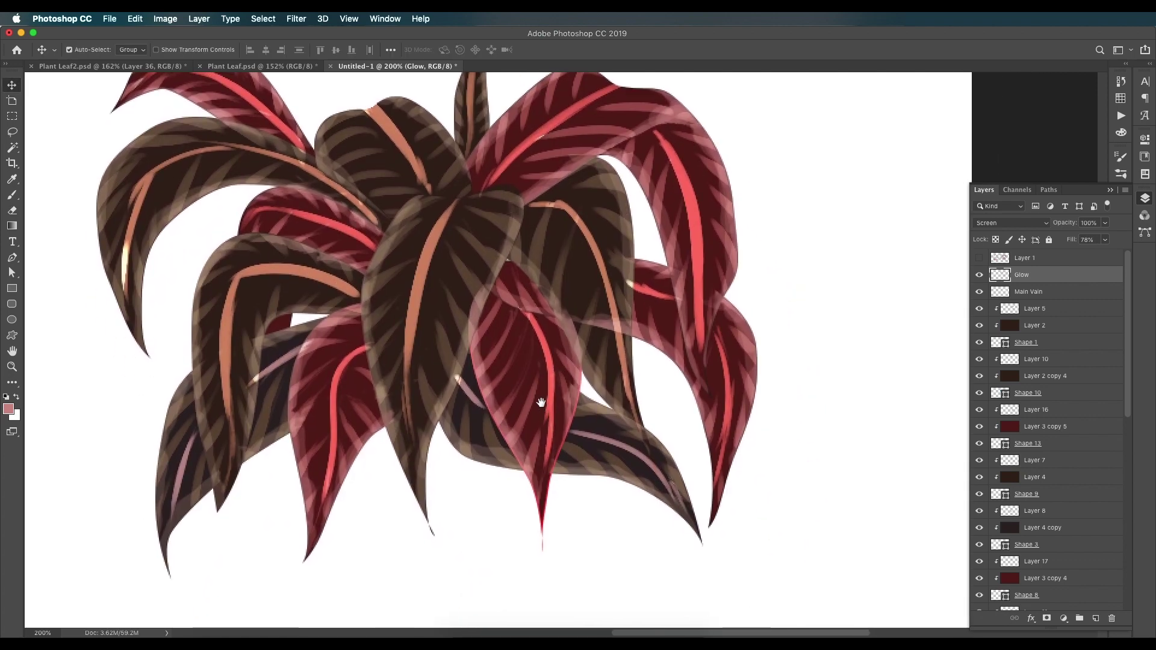
pyautogui.click(12, 290)
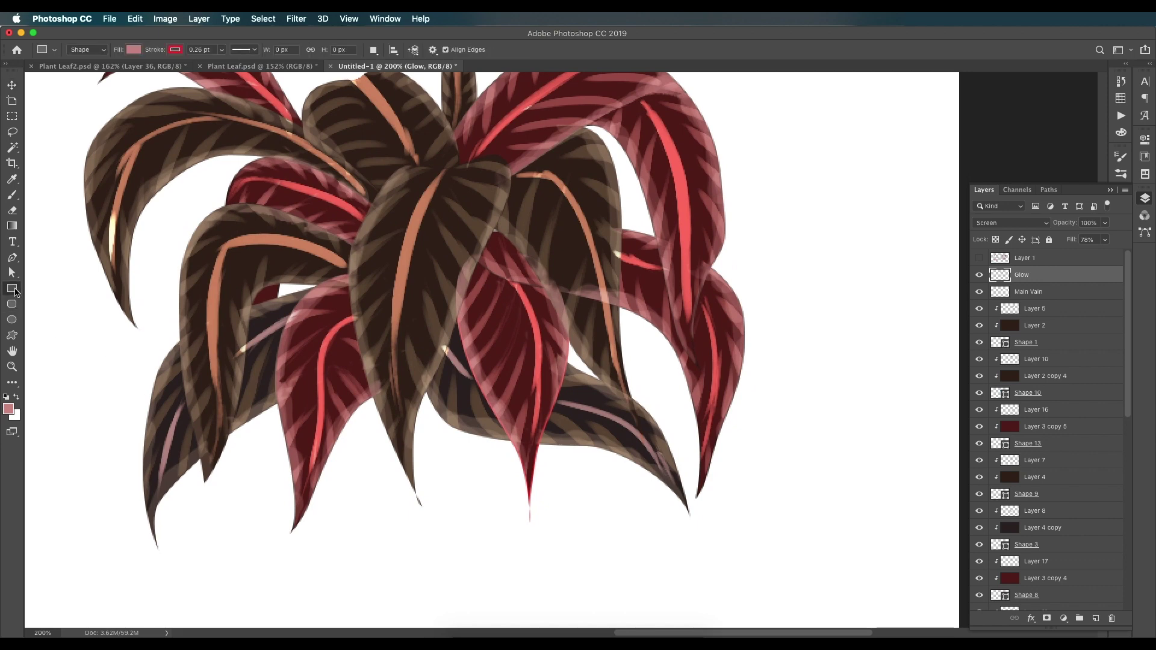
pyautogui.moveTo(322, 329); pyautogui.dragTo(567, 540)
pyautogui.click(14, 273)
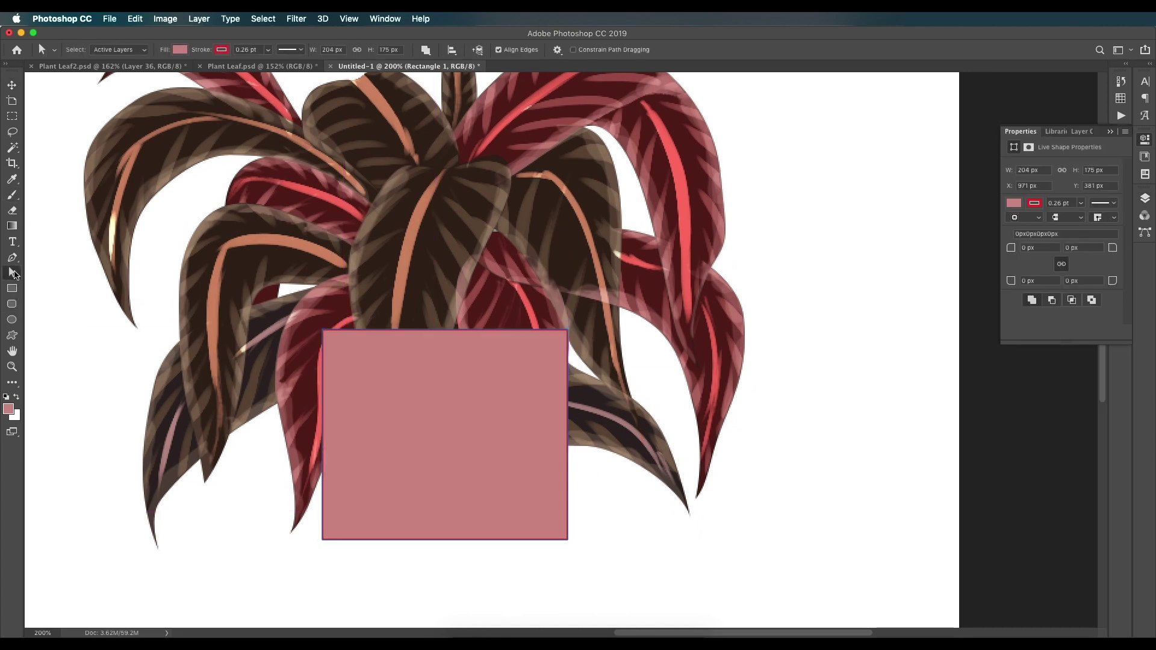
# Pull the pink rectangle's two lower corners inward to form a tapered pot.
pyautogui.moveTo(323, 540); pyautogui.dragTo(348, 541)
pyautogui.moveTo(568, 540); pyautogui.dragTo(547, 539)
pyautogui.press('v')
# Show the sketch in Layer 1, move the pot shape onto the sketched pot and stretch it to about 243 by 212 px.
pyautogui.click(1144, 204)
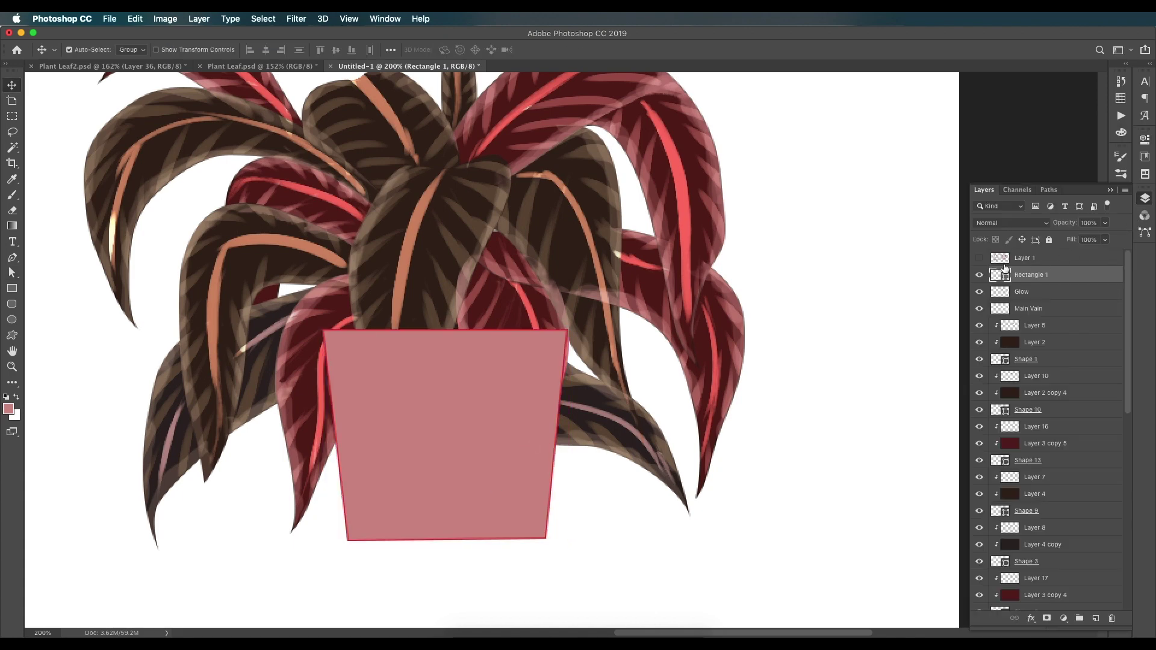
pyautogui.click(986, 260)
pyautogui.moveTo(459, 493)
pyautogui.mouseDown()
pyautogui.moveTo(478, 559)
pyautogui.moveTo(474, 539)
pyautogui.mouseUp()
pyautogui.press('super+t')
pyautogui.press('super+t')
pyautogui.moveTo(460, 375); pyautogui.dragTo(461, 332)
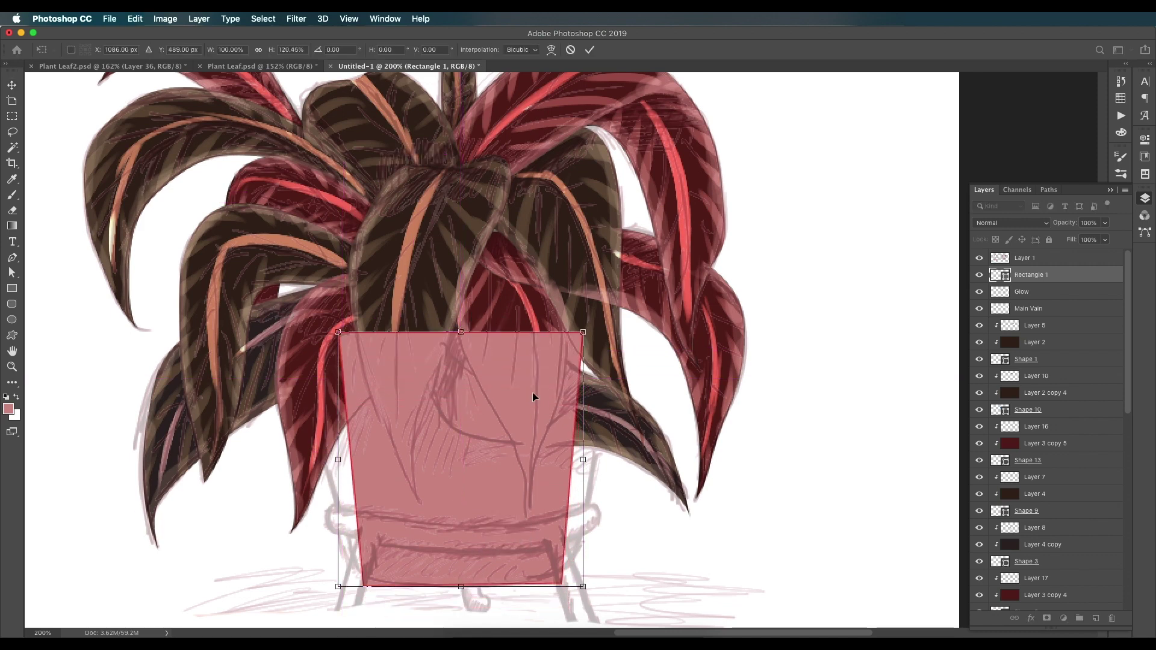
pyautogui.moveTo(583, 461); pyautogui.dragTo(607, 461)
pyautogui.moveTo(337, 460); pyautogui.dragTo(315, 461)
# Convert the pot's two lower corners to smooth points and curve them into a rounded base.
pyautogui.click(12, 273)
pyautogui.scroll(-2, 395, 488)
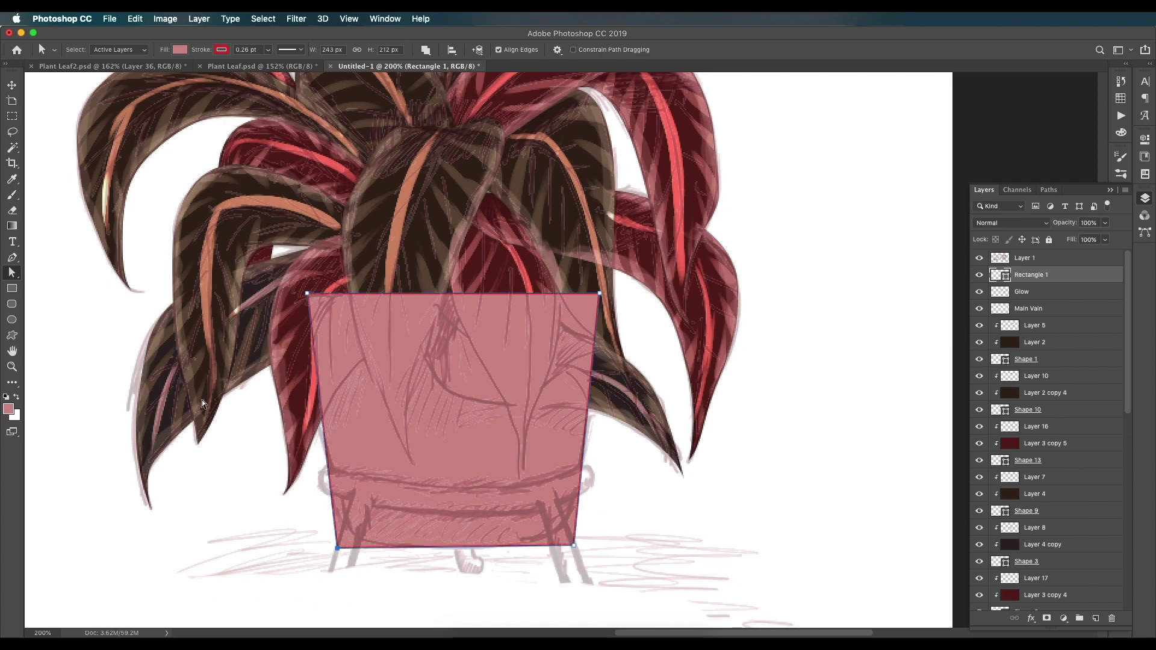
pyautogui.moveTo(12, 258); pyautogui.dragTo(55, 314)
pyautogui.moveTo(337, 548); pyautogui.dragTo(323, 518)
pyautogui.moveTo(574, 545); pyautogui.dragTo(561, 568)
pyautogui.click(10, 274)
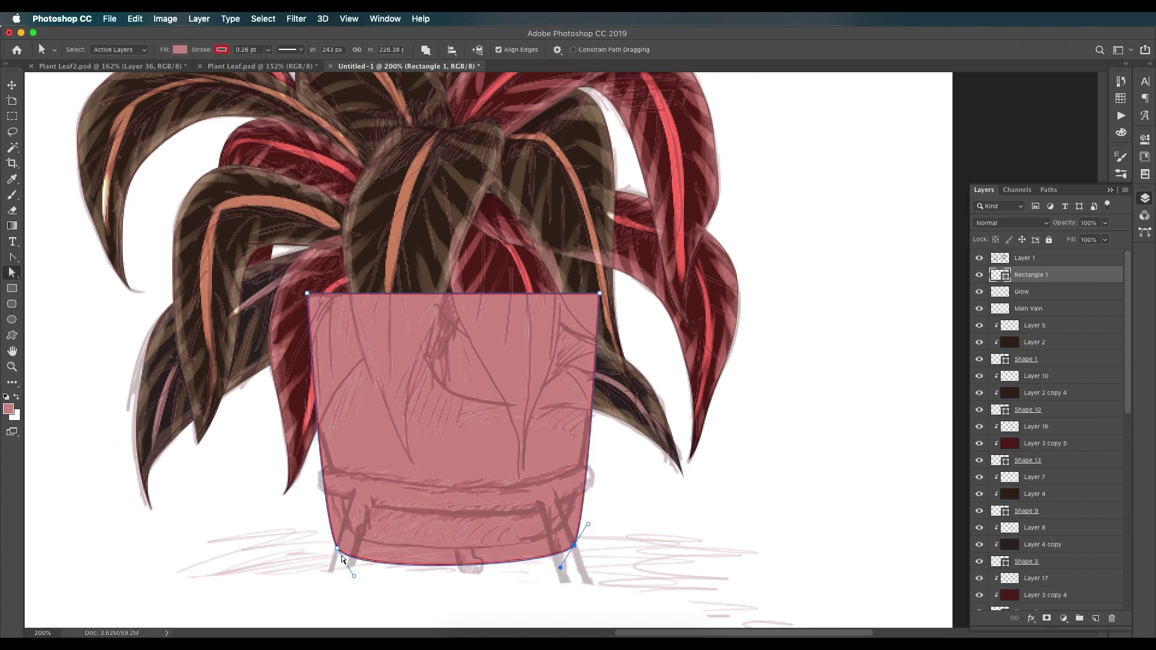
pyautogui.moveTo(340, 551); pyautogui.dragTo(347, 529)
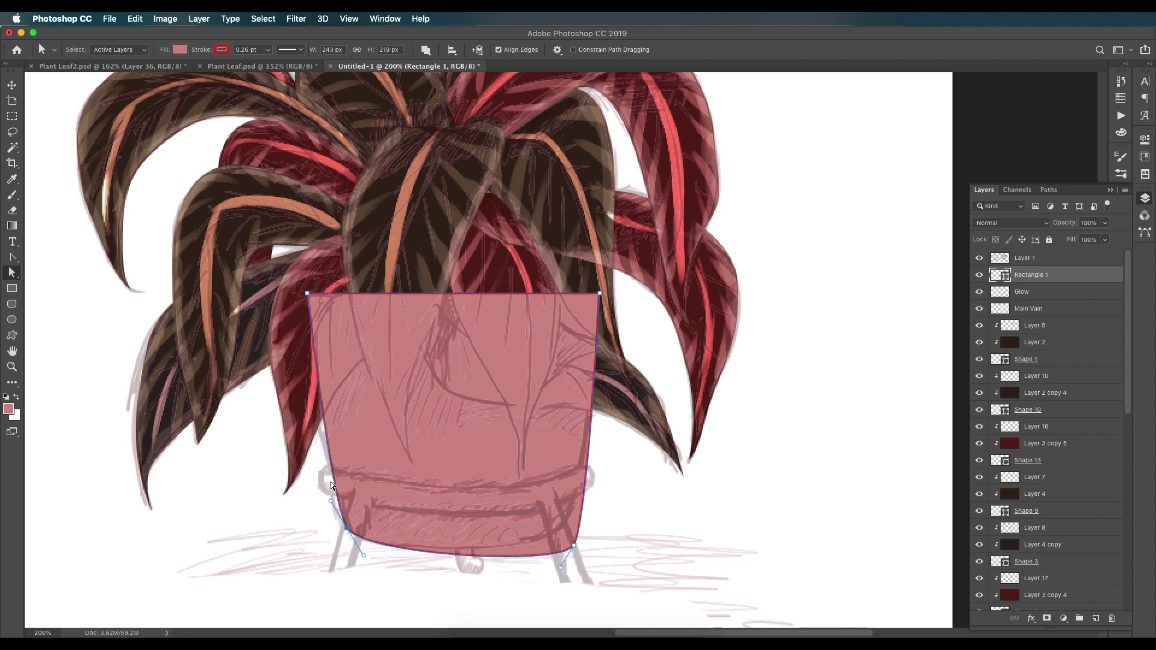
# Fine-tune the pot's upper corners, base anchors and curve handles to match the sketch, about 252 by 202 px overall.
pyautogui.moveTo(307, 294); pyautogui.dragTo(299, 297)
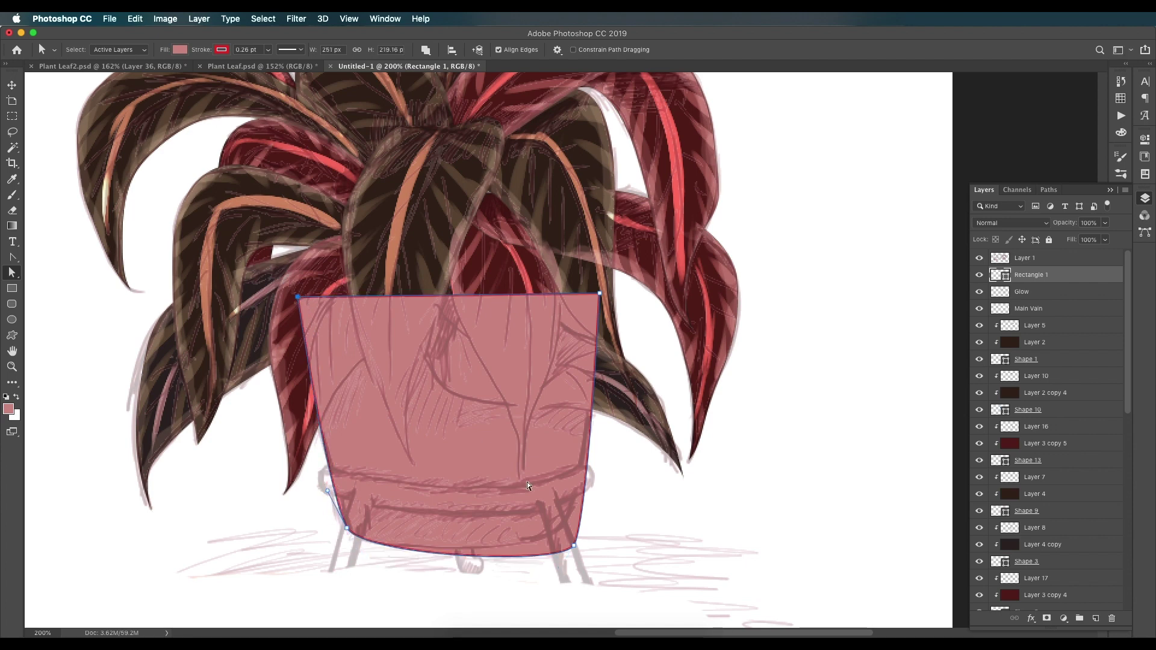
pyautogui.moveTo(574, 546); pyautogui.dragTo(566, 523)
pyautogui.moveTo(600, 294); pyautogui.dragTo(606, 307)
pyautogui.moveTo(298, 297); pyautogui.dragTo(300, 308)
pyautogui.moveTo(607, 307); pyautogui.dragTo(605, 300)
pyautogui.scroll(-4, 605, 300)
pyautogui.moveTo(342, 427); pyautogui.dragTo(337, 423)
pyautogui.moveTo(544, 454); pyautogui.dragTo(544, 452)
pyautogui.moveTo(563, 313); pyautogui.dragTo(559, 317)
pyautogui.moveTo(596, 203); pyautogui.dragTo(593, 208)
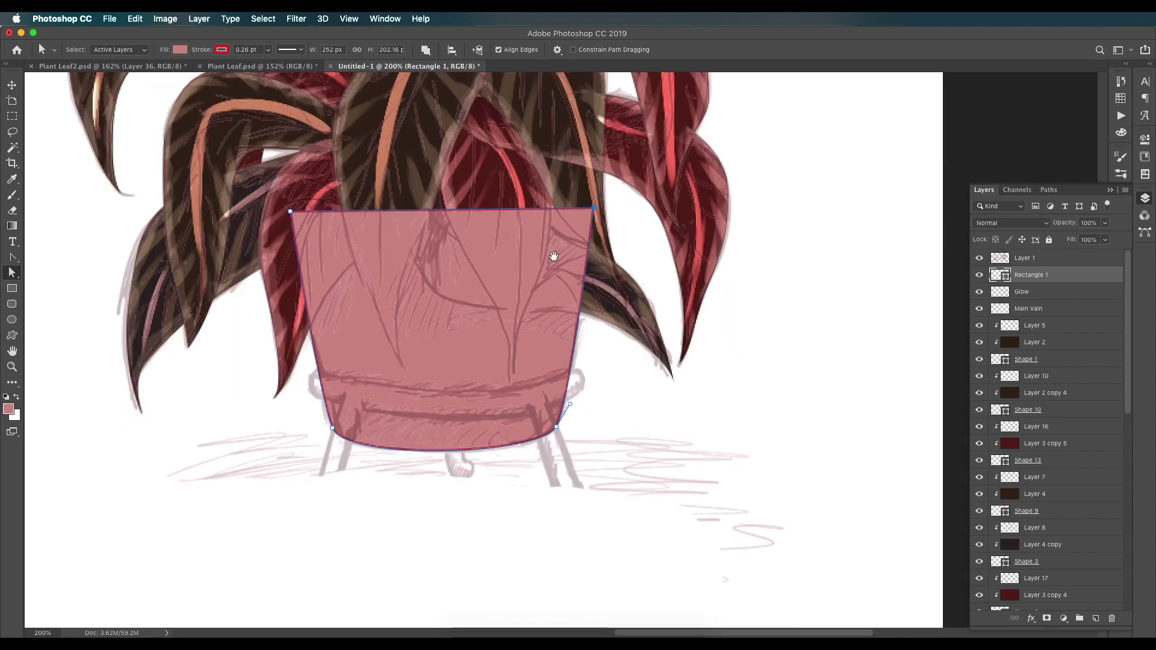
pyautogui.moveTo(553, 256); pyautogui.dragTo(553, 260)
# Move the pot layer Rectangle 1 behind all the leaves, directly above the Background layer.
pyautogui.press('v')
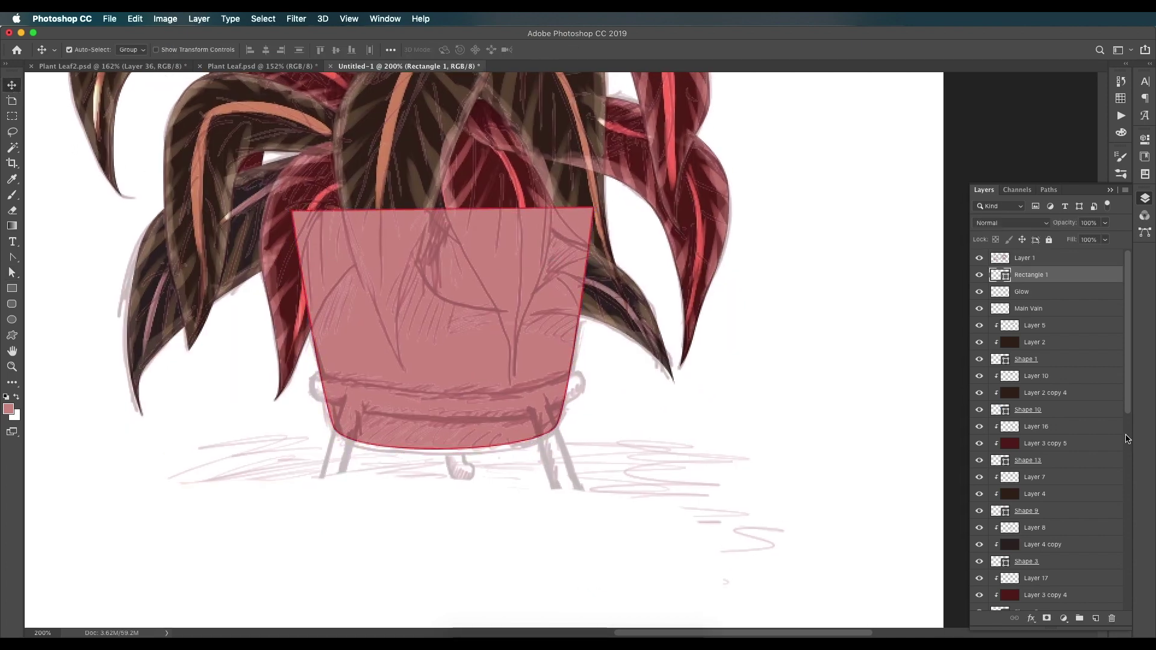
pyautogui.scroll(-10, 1023, 602)
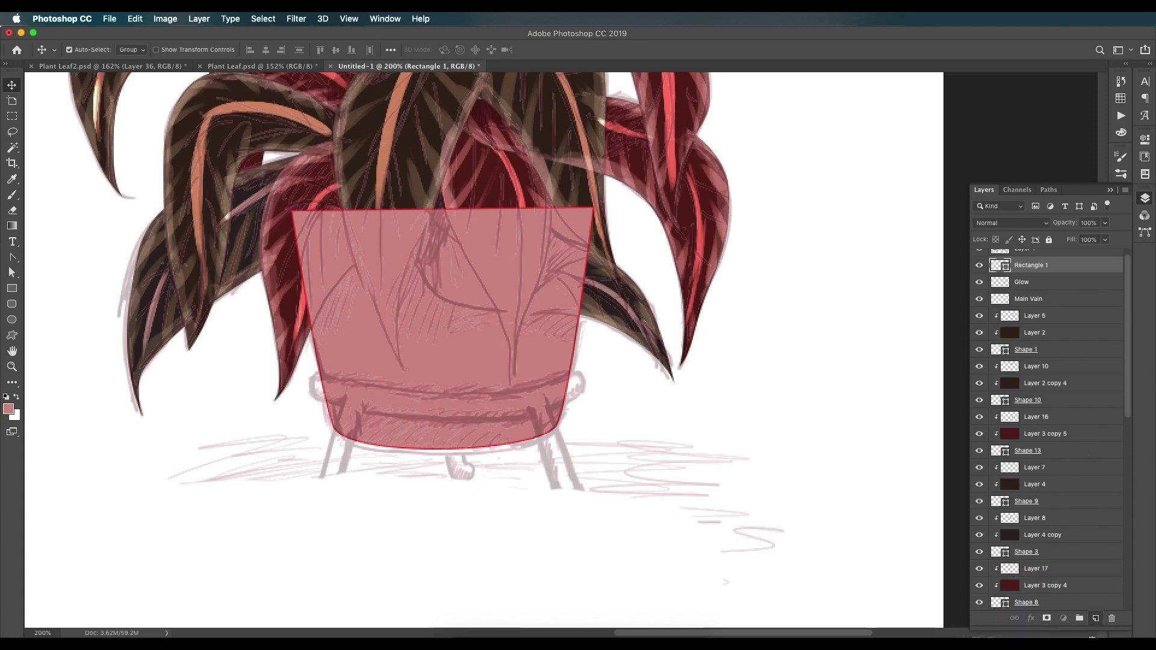
pyautogui.scroll(-3, 1048, 482)
pyautogui.press('super+shift+bracketleft')
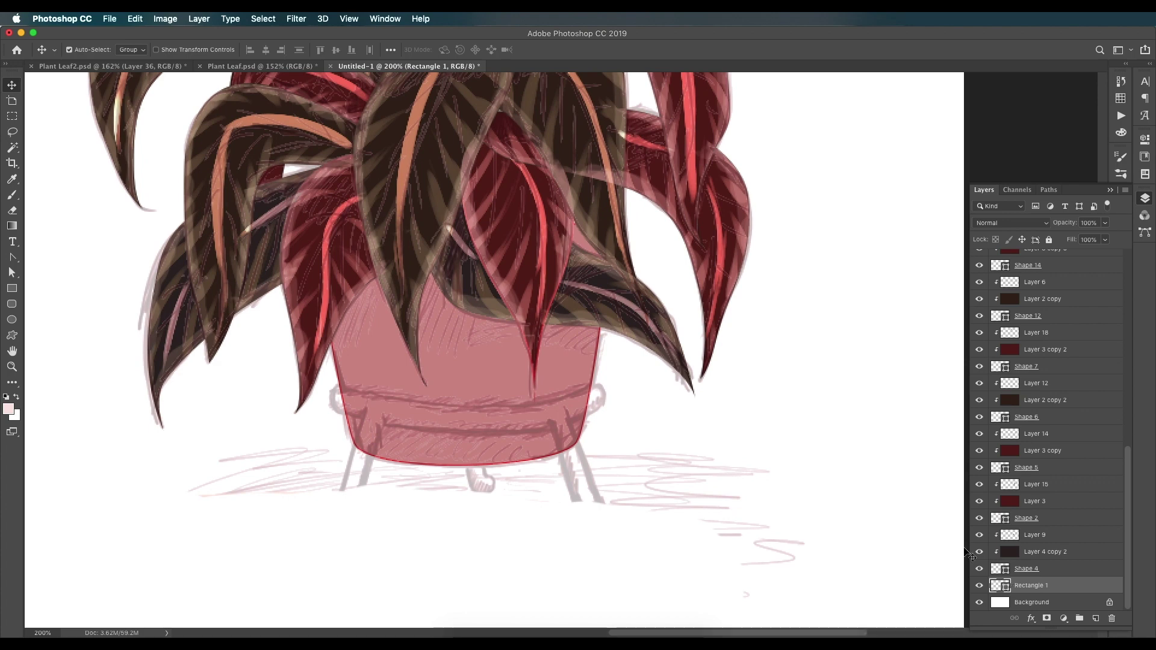
# Set the pot shape's fill to pale pink f7e1e0.
pyautogui.click(12, 292)
pyautogui.click(133, 50)
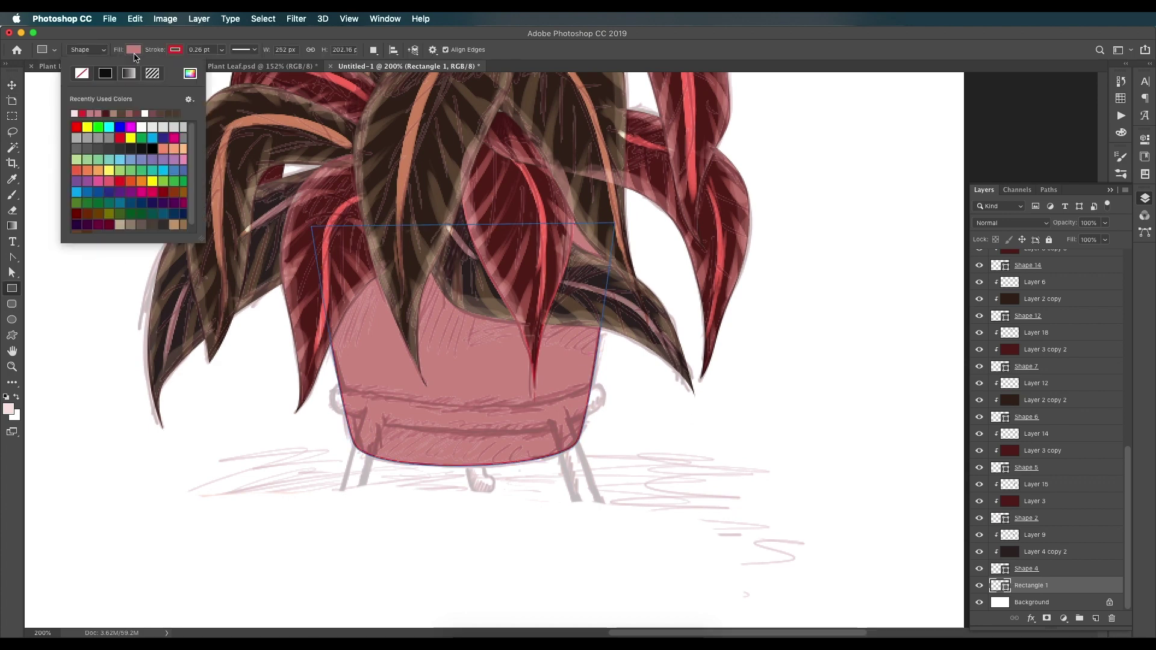
pyautogui.click(190, 72)
pyautogui.moveTo(723, 359); pyautogui.dragTo(661, 296)
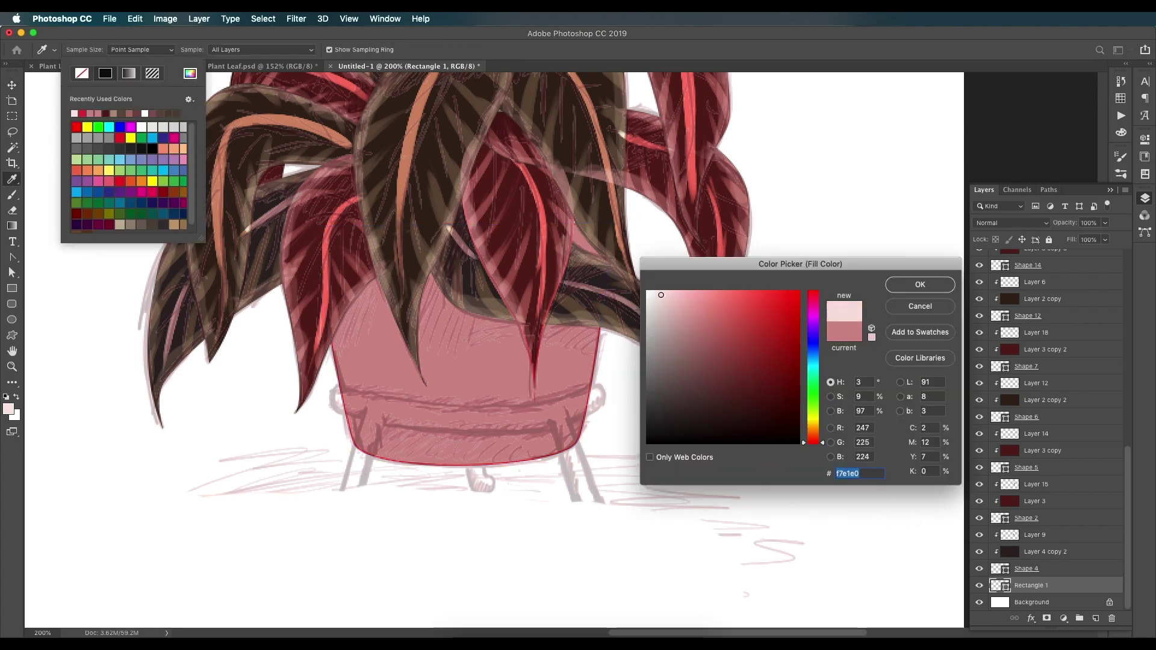
pyautogui.click(901, 288)
pyautogui.press('v')
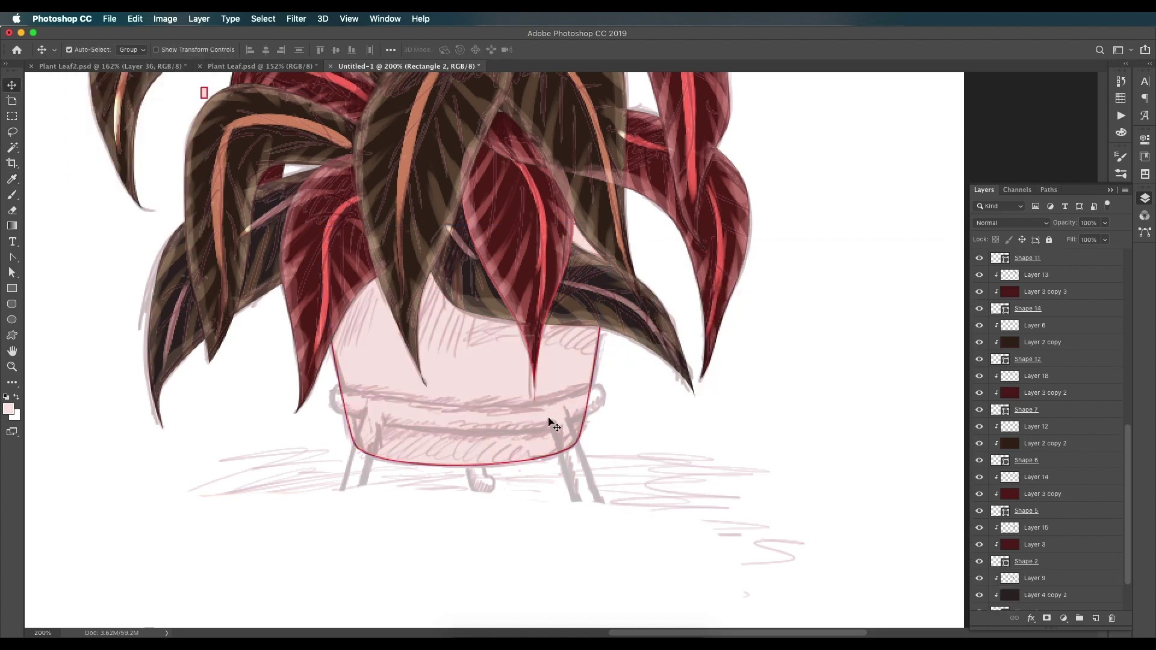
# Add a new layer above the pot shapes and set the foreground colour to salmon pink ff9c97 for painting.
pyautogui.press('b')
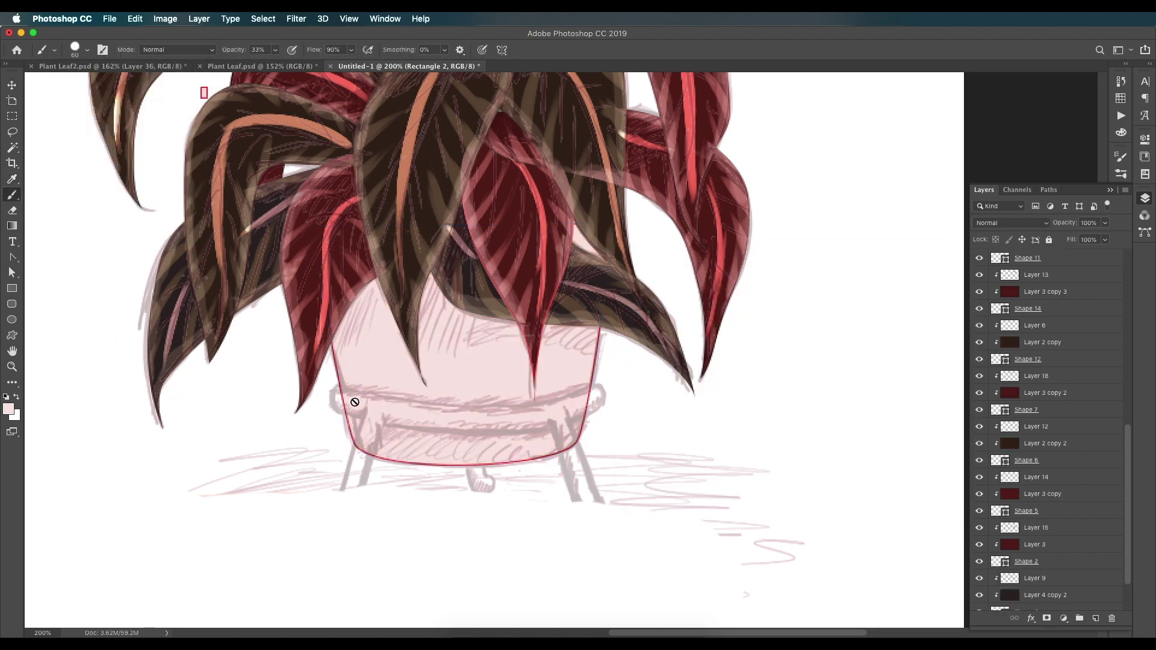
pyautogui.scroll(-2, 1054, 482)
pyautogui.click(1058, 568)
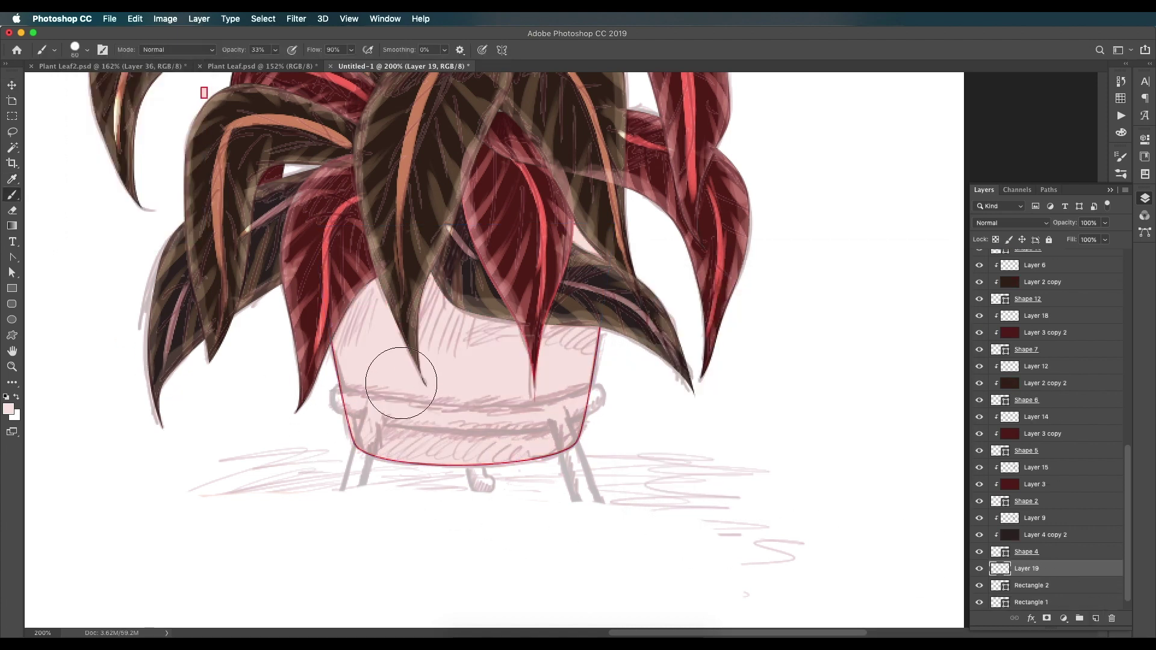
pyautogui.click(9, 410)
pyautogui.click(700, 308)
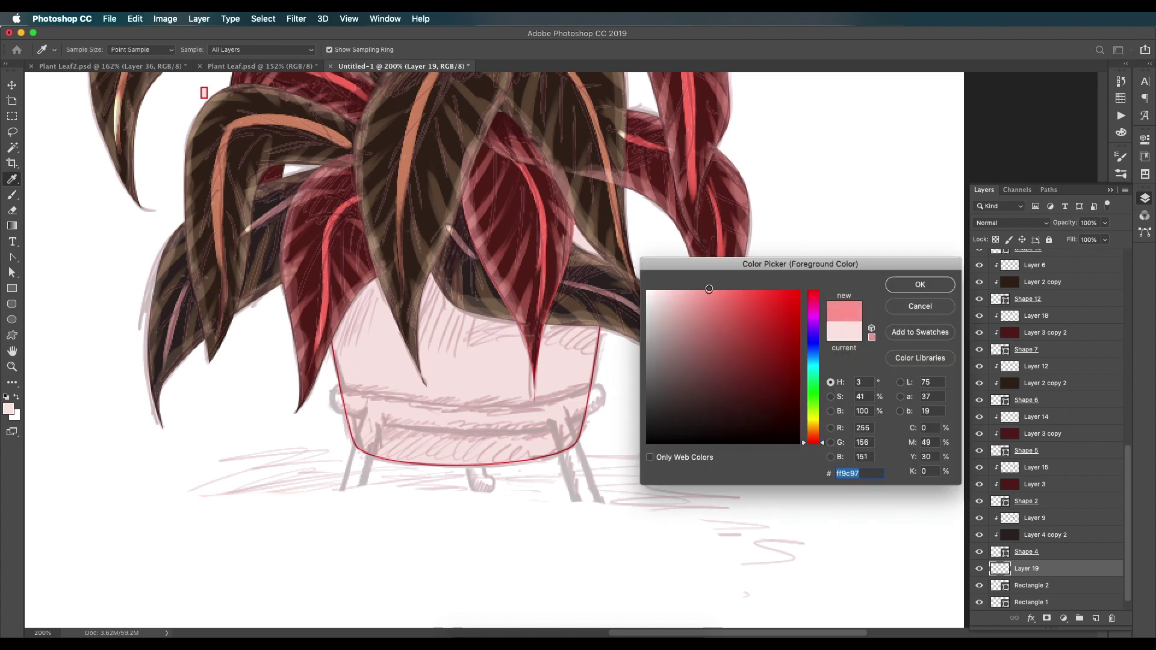
pyautogui.click(925, 287)
pyautogui.press('b')
# Choose the KYLE Ultimate inking brush from the Wet Media Brushes set.
pyautogui.rightClick(560, 470)
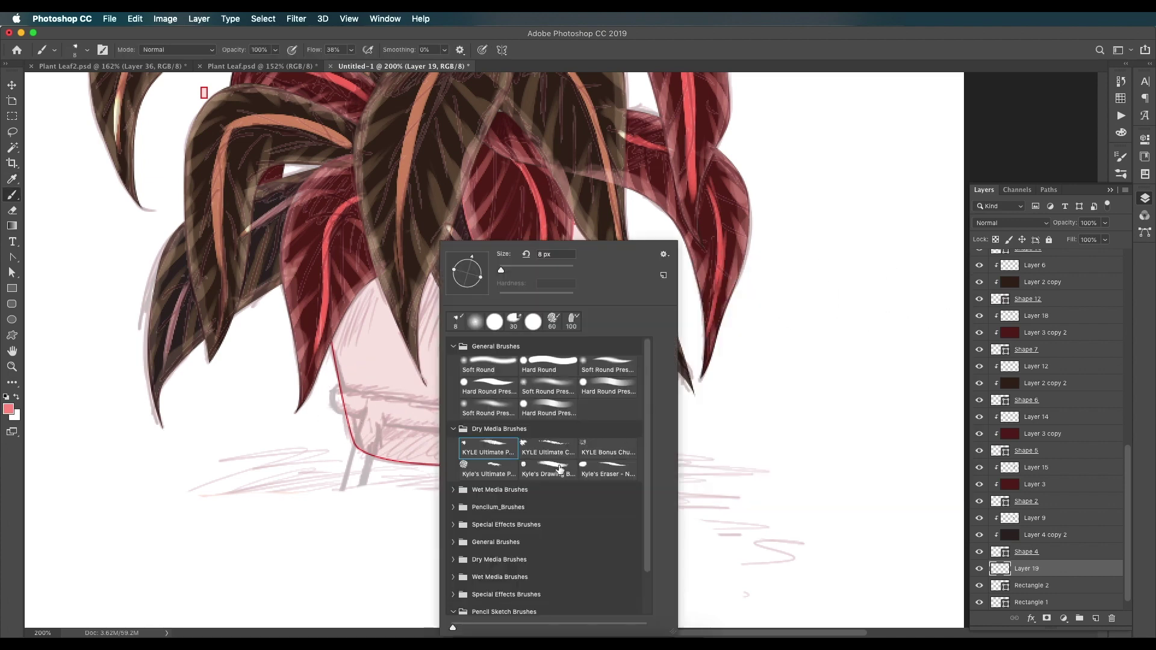
pyautogui.click(456, 495)
pyautogui.click(454, 490)
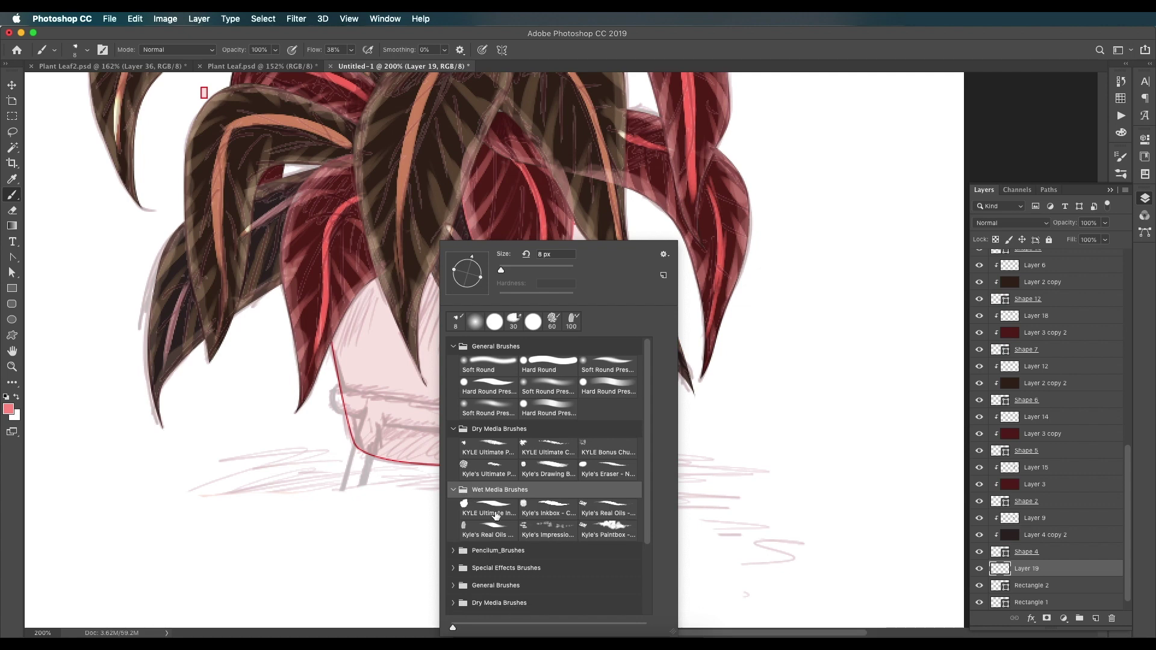
pyautogui.click(495, 512)
# Paint the stand's horizontal band across the pot along the sketch, undoing strokes that miss the line.
pyautogui.click(422, 407)
pyautogui.press('super+z')
pyautogui.moveTo(341, 396); pyautogui.dragTo(631, 391)
pyautogui.press('super+z')
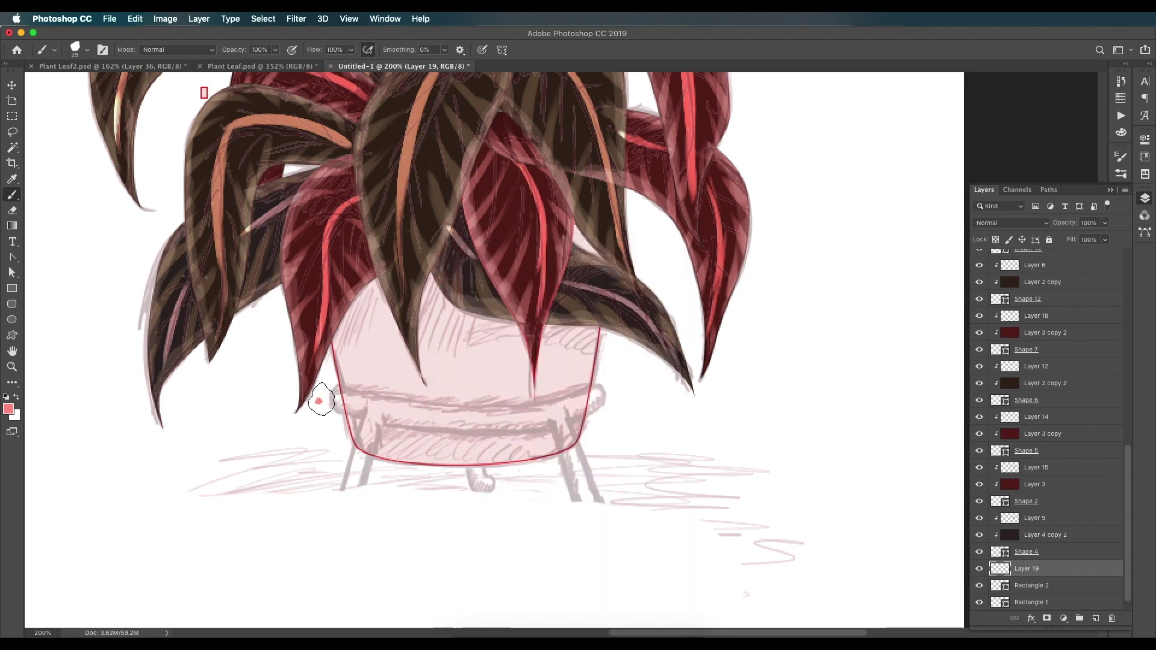
pyautogui.moveTo(321, 399)
pyautogui.mouseDown()
pyautogui.moveTo(623, 394)
pyautogui.moveTo(613, 392)
pyautogui.mouseUp()
pyautogui.press('super+z')
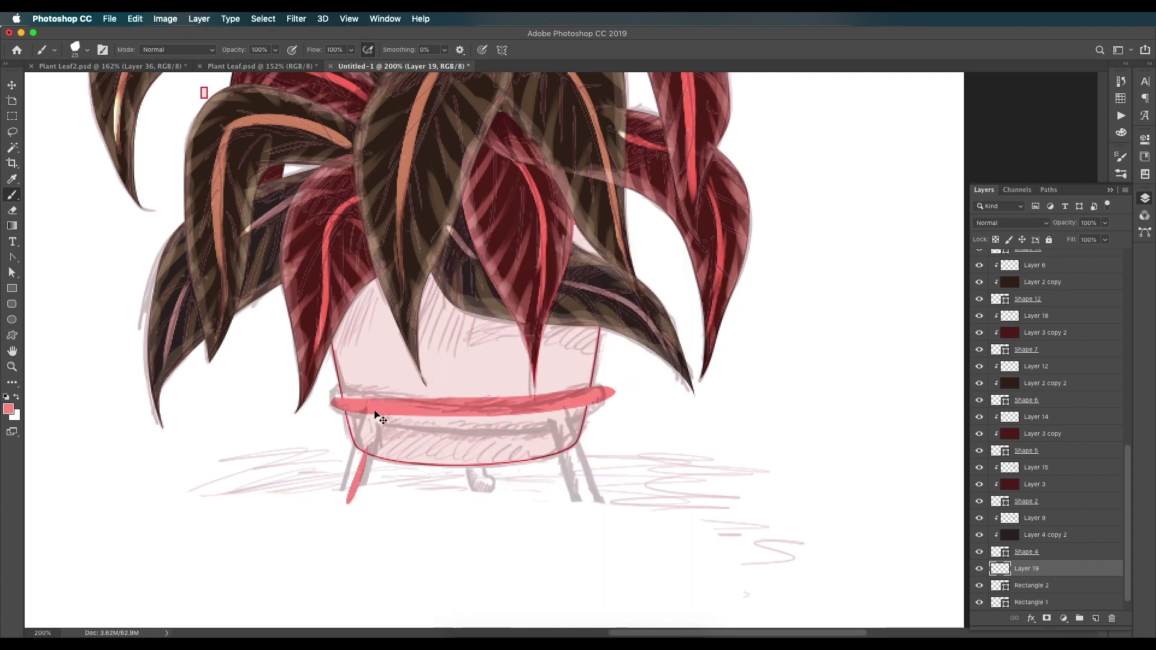
# Paint the stand's two slanted legs with rounded feet and the small middle foot below the pot, undoing unsatisfactory strokes.
pyautogui.press('super+z')
pyautogui.moveTo(373, 404); pyautogui.dragTo(344, 528)
pyautogui.press('super+z')
pyautogui.moveTo(372, 407); pyautogui.dragTo(350, 529)
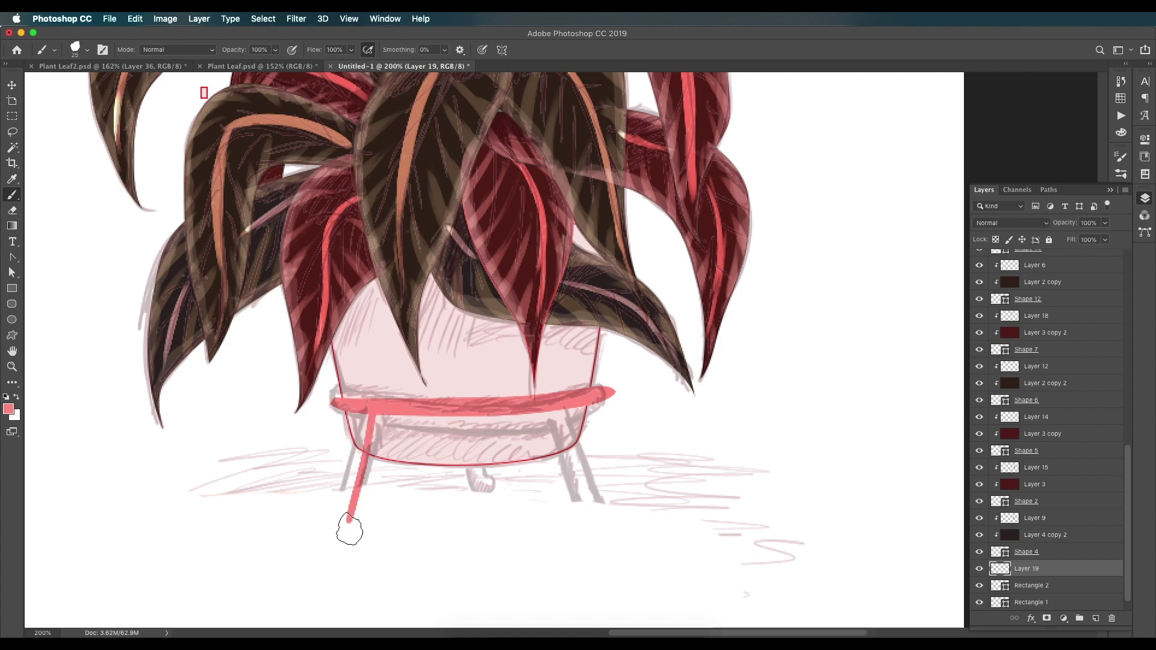
pyautogui.press('super+z')
pyautogui.press('super+minus')
pyautogui.press('super+minus')
pyautogui.press('super+plus')
pyautogui.moveTo(769, 457); pyautogui.dragTo(771, 466)
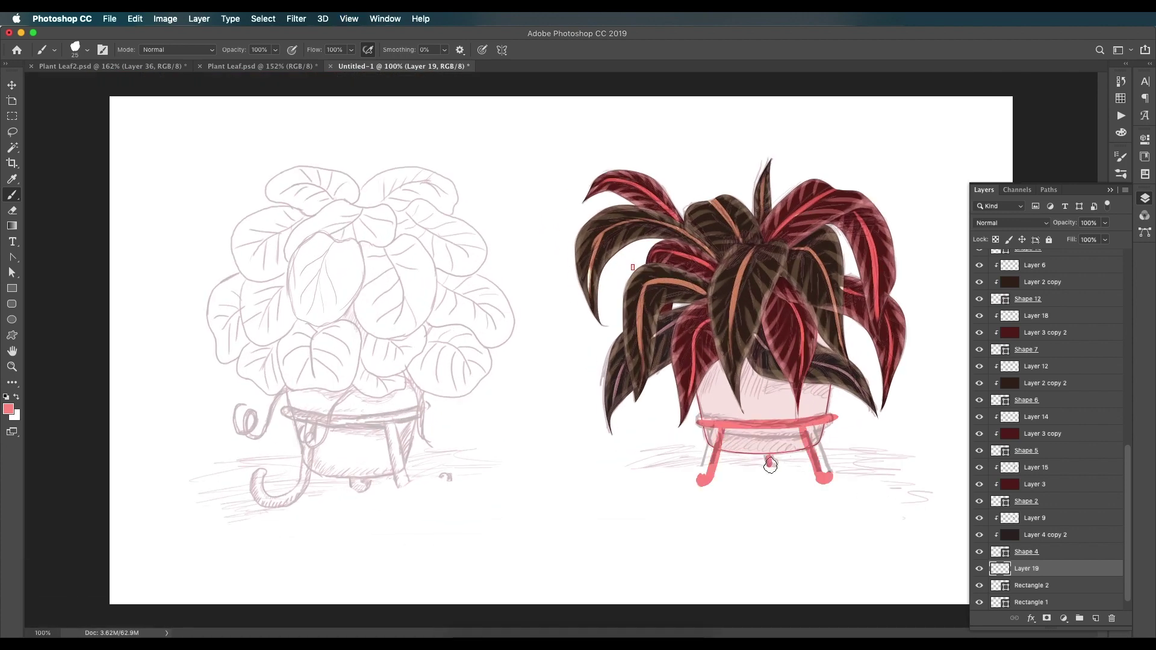
pyautogui.hotkey('ctrl', 'z')
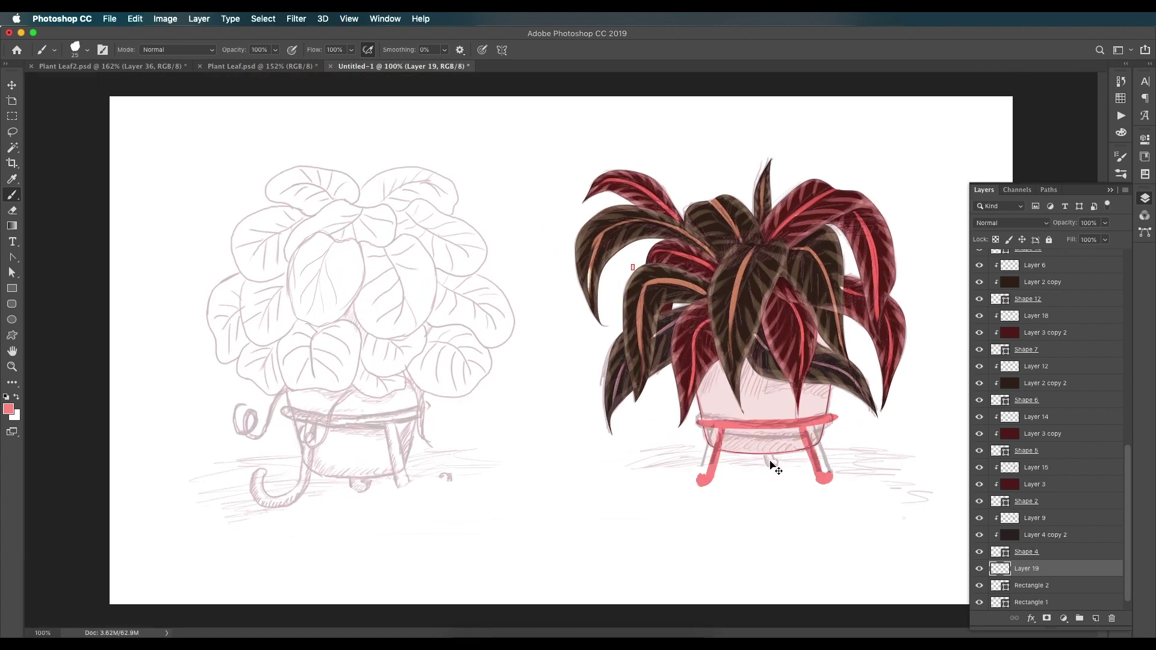
# Hide the Layer 1 sketch and clip a Hue/Saturation adjustment to the painted stand layer.
pyautogui.scroll(10, 1121, 454)
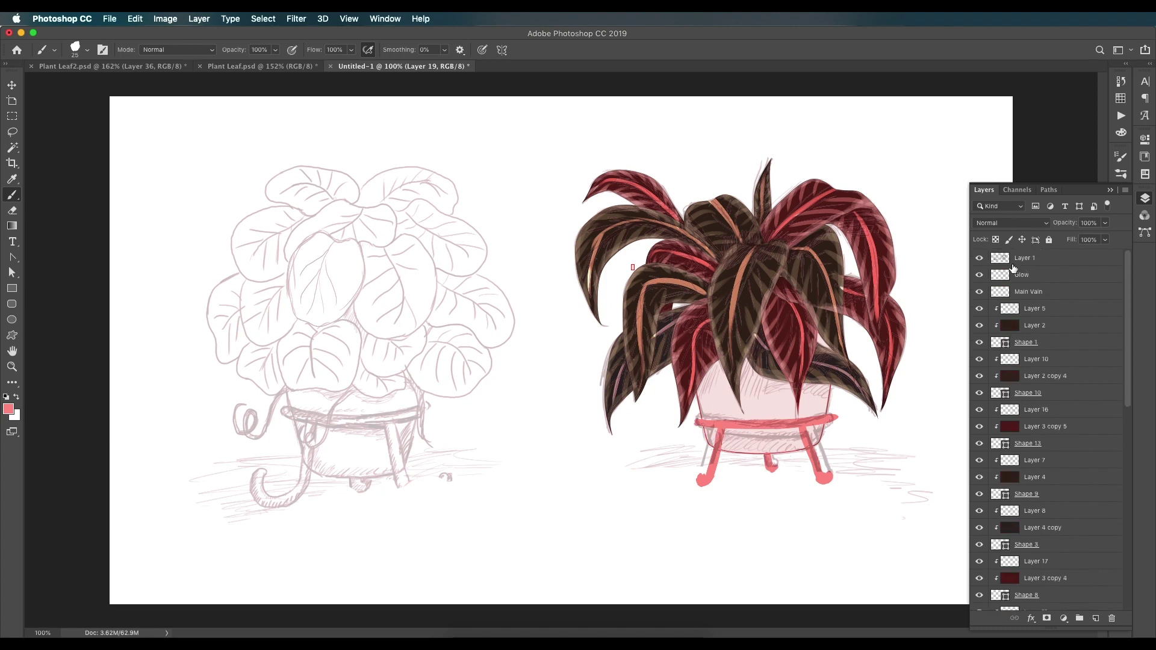
pyautogui.click(980, 258)
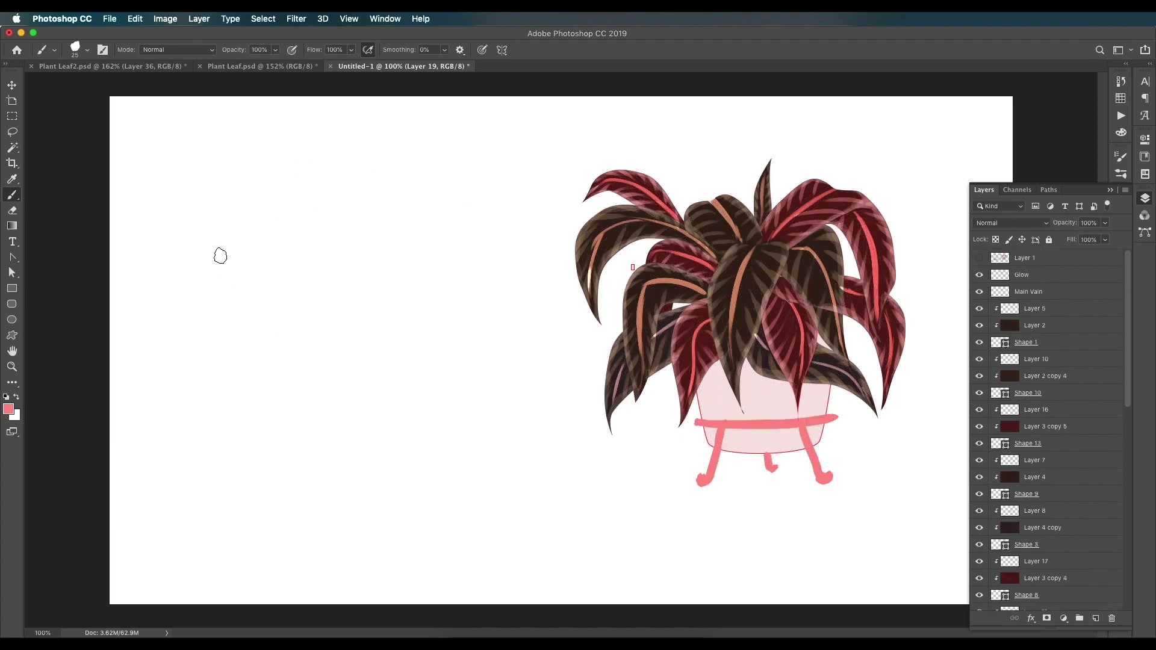
pyautogui.press('v')
pyautogui.scroll(-10, 1034, 561)
pyautogui.scroll(-3, 1130, 547)
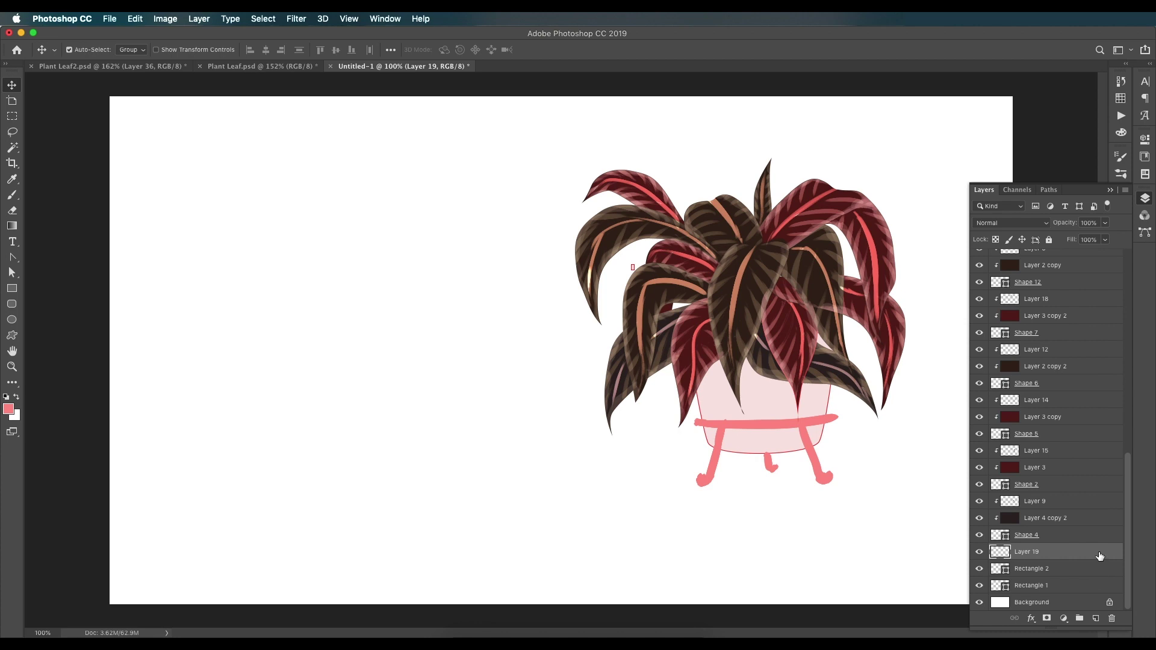
pyautogui.click(1064, 619)
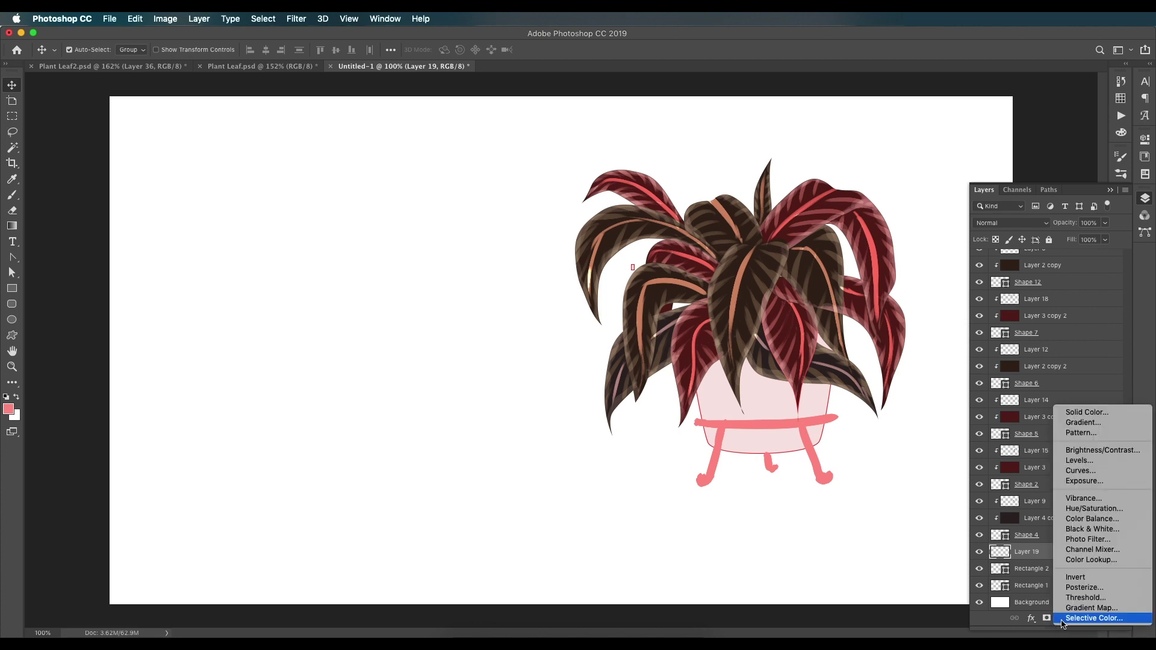
pyautogui.click(1080, 513)
pyautogui.press('F7')
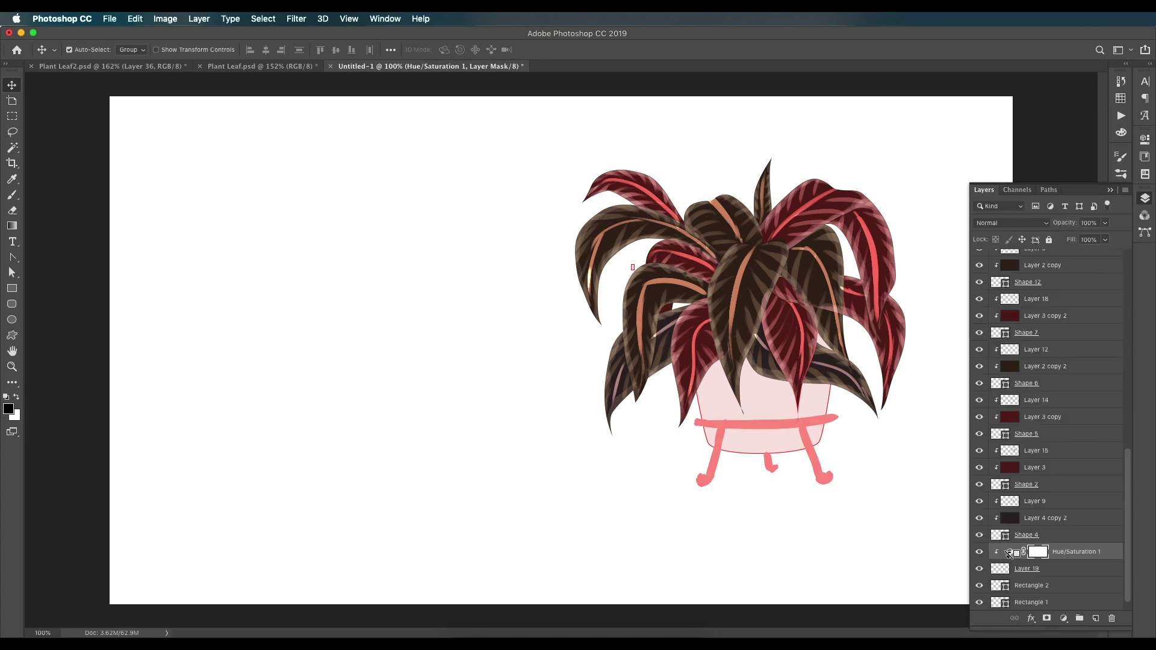
# Shift the stand to a deeper pinkish red with hue -12 and saturation +81, comparing it with the red reference square.
pyautogui.click(979, 569)
pyautogui.click(979, 569)
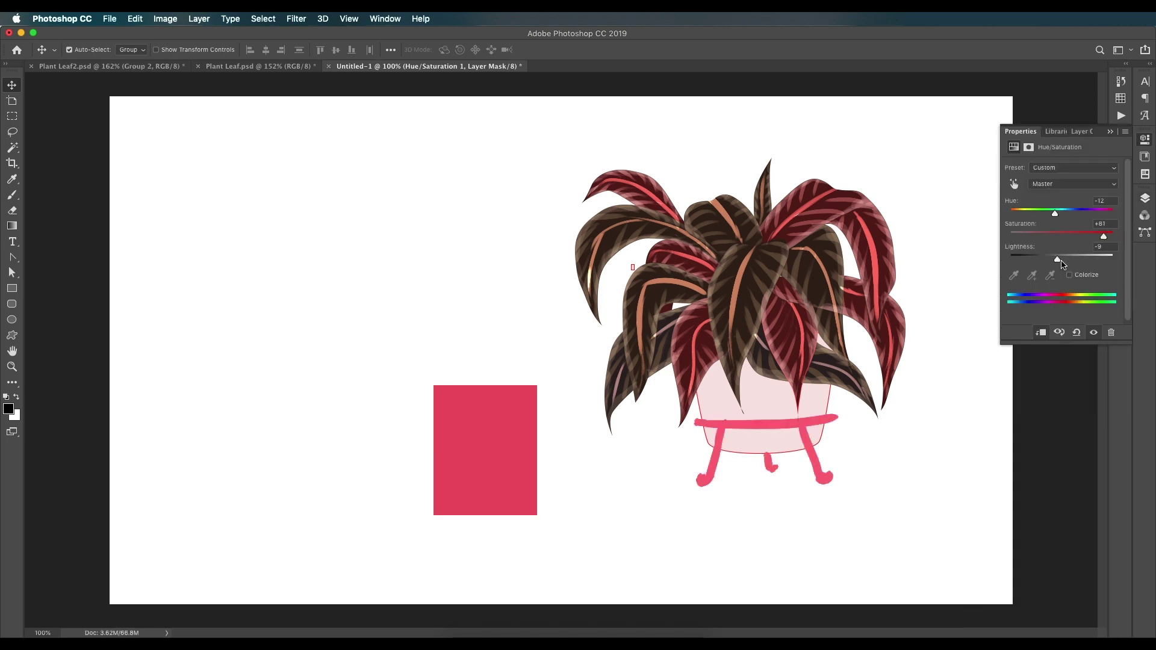
pyautogui.moveTo(451, 458); pyautogui.dragTo(713, 424)
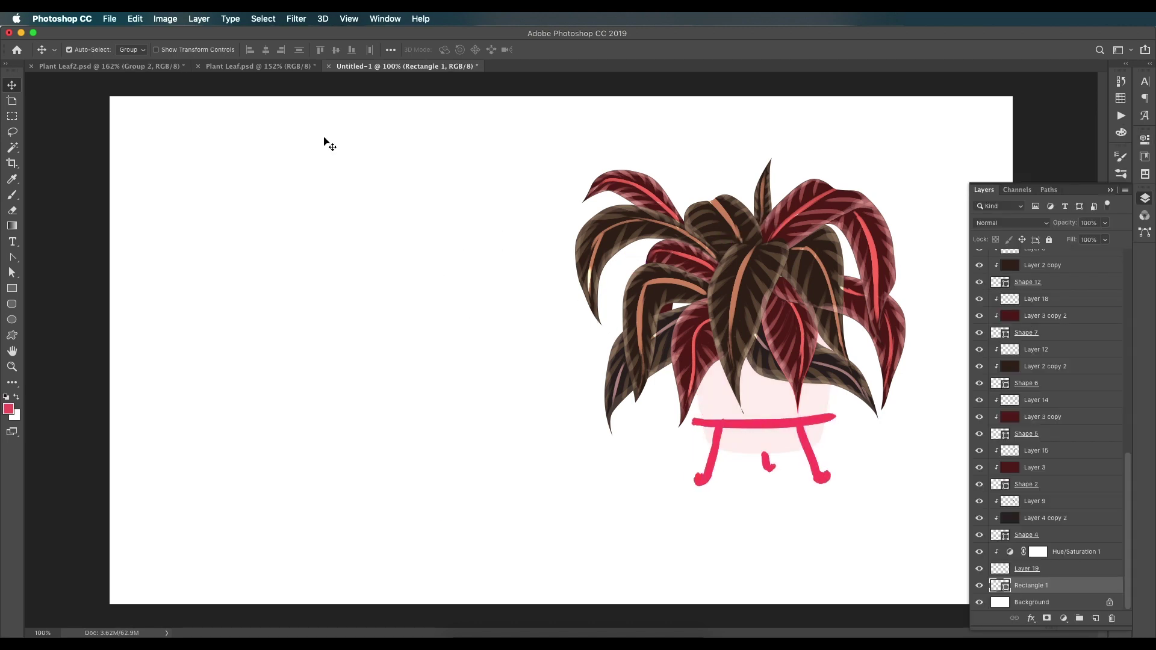
# Switch to Plant Leaf2.psd and sample its peach background, f4c2a9, as the foreground colour.
pyautogui.click(168, 67)
pyautogui.press('i')
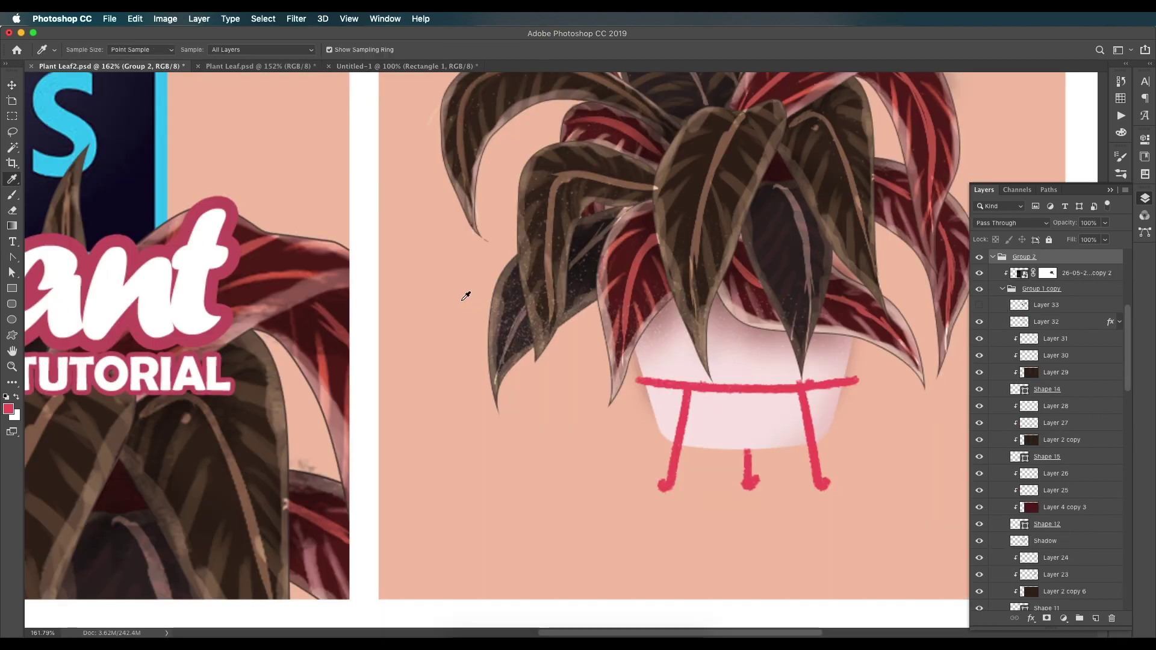
pyautogui.click(463, 300)
pyautogui.click(8, 409)
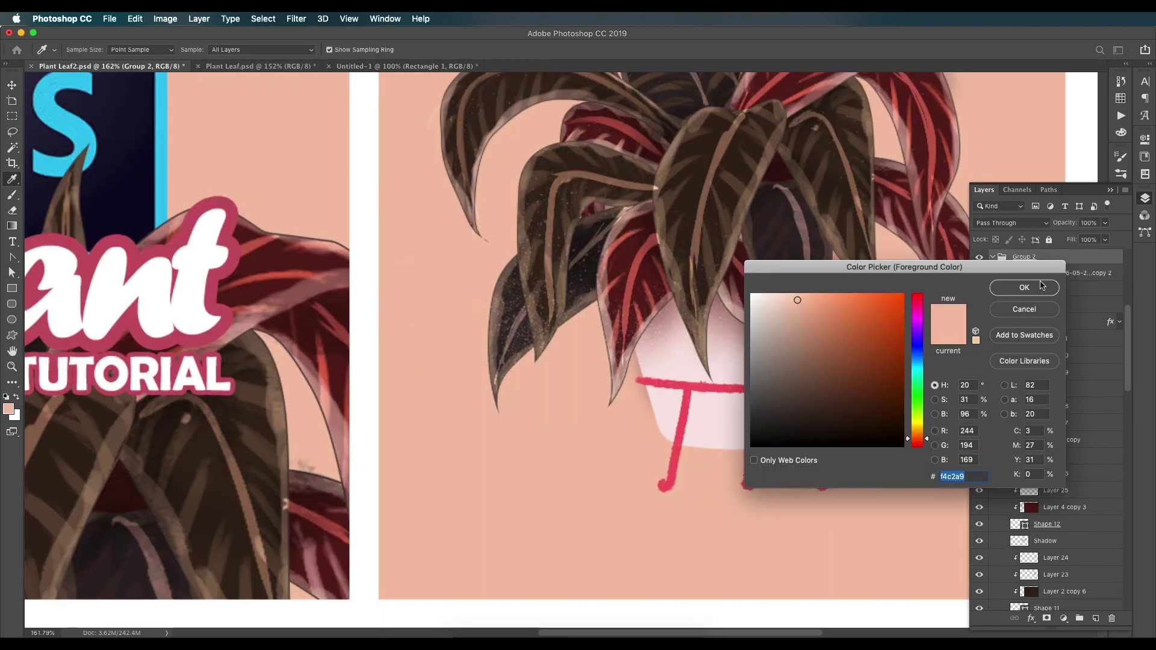
pyautogui.click(1024, 288)
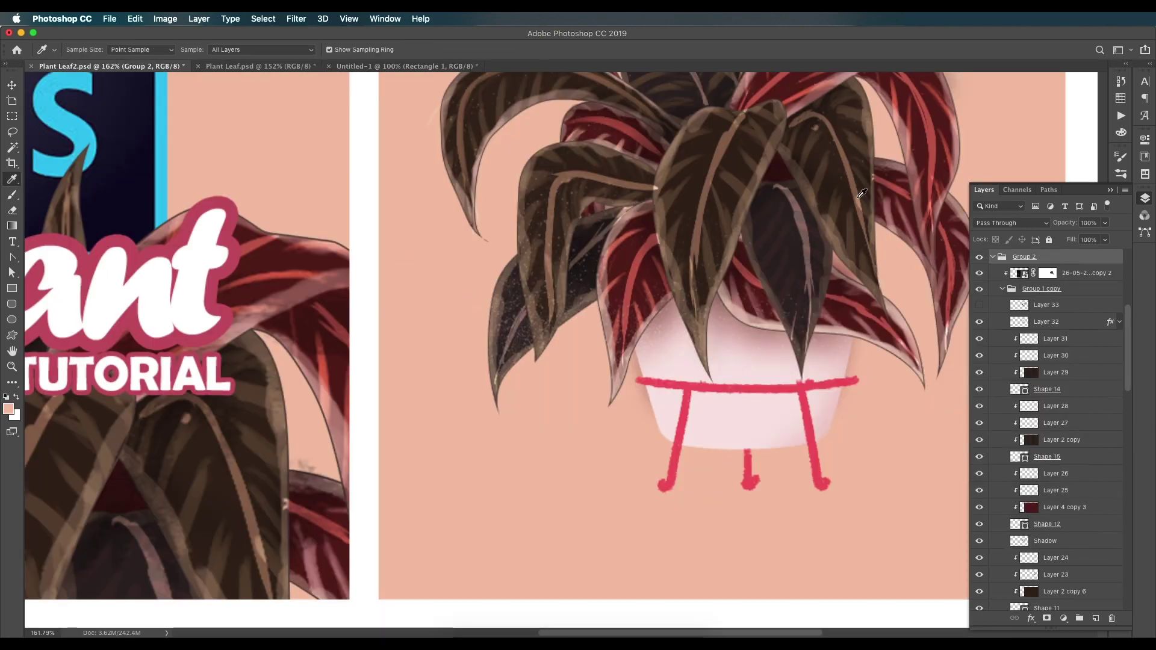
# In the Untitled-1 document, draw a peach background rectangle just inside the canvas edges and move the potted plant to its centre.
pyautogui.click(407, 66)
pyautogui.click(11, 288)
pyautogui.moveTo(128, 113); pyautogui.dragTo(329, 291)
pyautogui.moveTo(400, 329); pyautogui.dragTo(993, 586)
pyautogui.press('v')
pyautogui.moveTo(771, 311)
pyautogui.mouseDown()
pyautogui.moveTo(532, 337)
pyautogui.moveTo(599, 326)
pyautogui.moveTo(584, 322)
pyautogui.mouseUp()
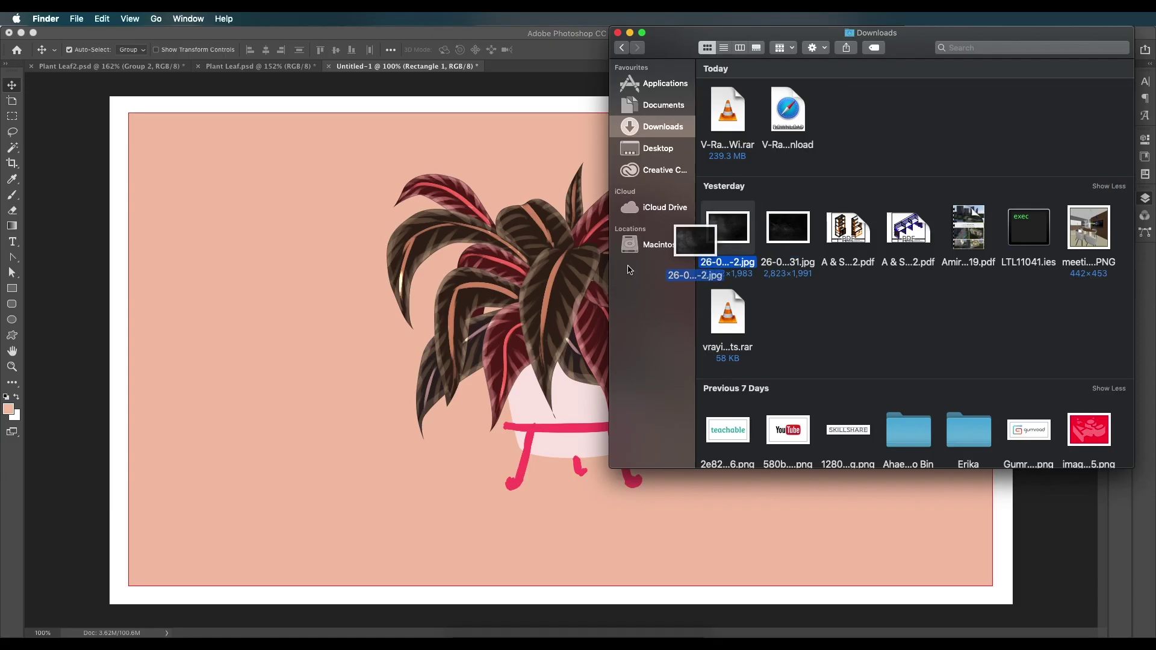
# Place the 26-05-2013_sprayed_011-2 image from Downloads on top of the layer stack with Screen blending.
pyautogui.moveTo(696, 241); pyautogui.dragTo(643, 312)
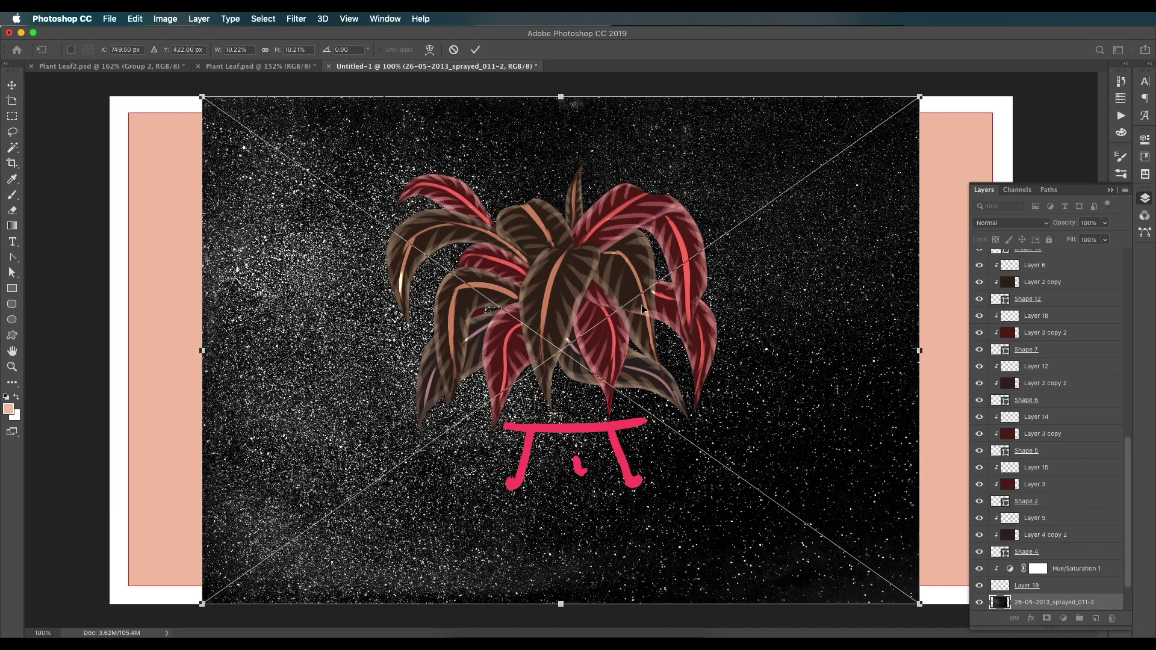
pyautogui.press('Return')
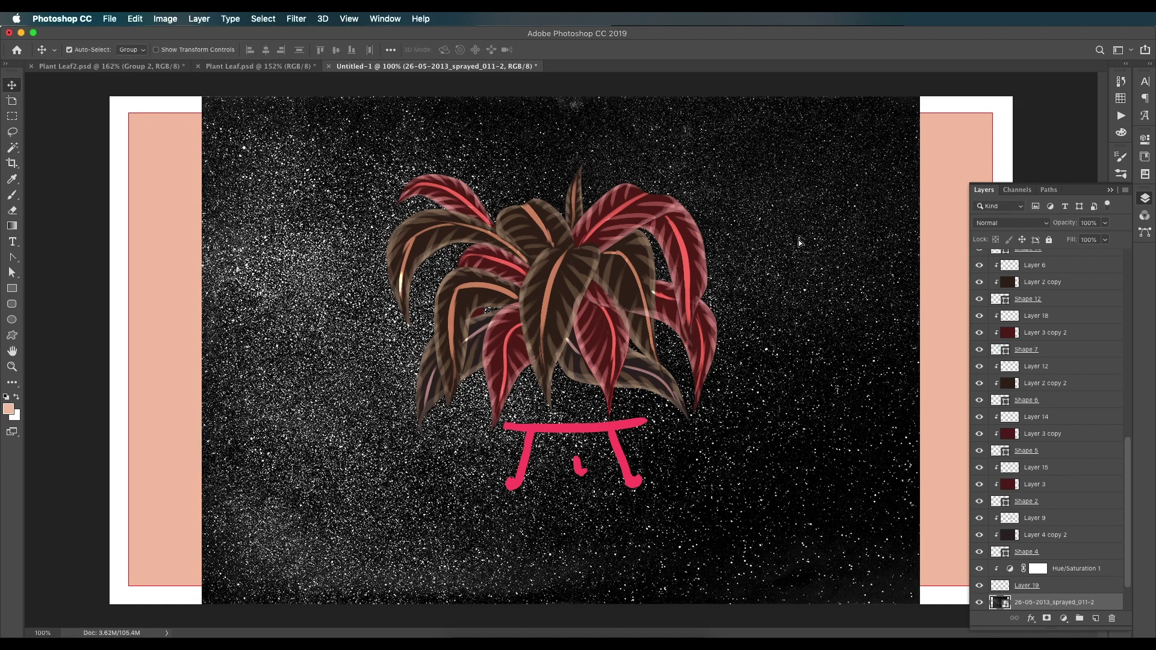
pyautogui.moveTo(800, 242); pyautogui.dragTo(780, 235)
pyautogui.moveTo(1065, 604); pyautogui.dragTo(1078, 253)
pyautogui.moveTo(758, 280); pyautogui.dragTo(786, 283)
pyautogui.click(1011, 222)
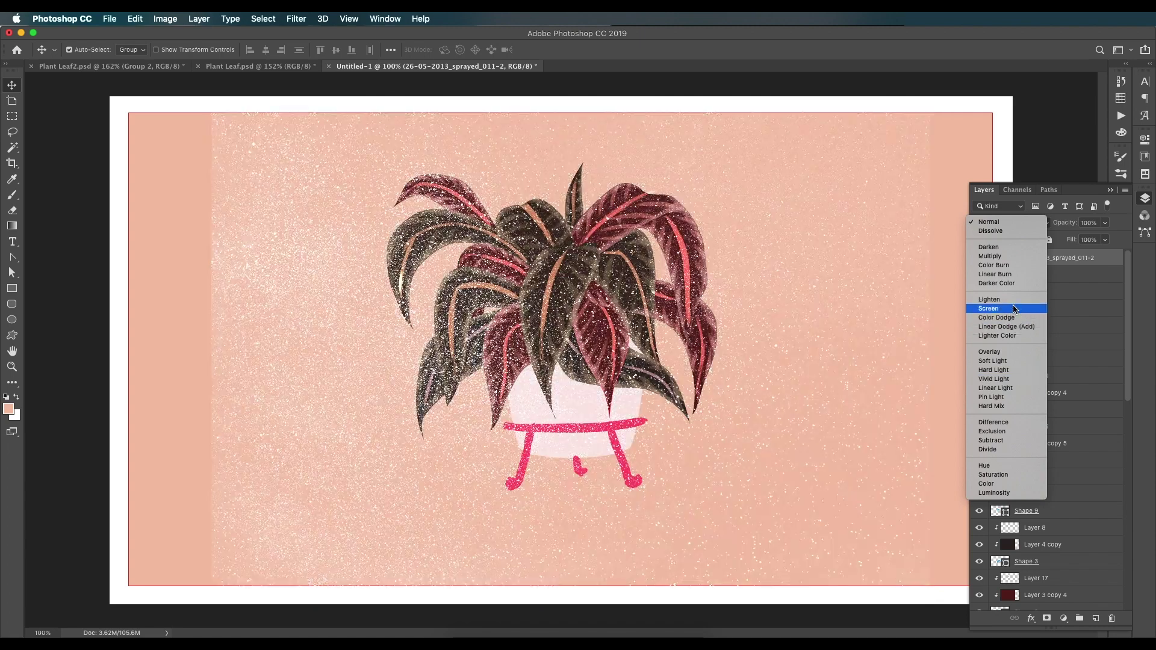
pyautogui.click(1015, 308)
# Scale the sprayed texture down around its centre so it just covers the potted plant.
pyautogui.hotkey('ctrl', 't')
pyautogui.moveTo(906, 115); pyautogui.dragTo(831, 194)
pyautogui.moveTo(639, 299)
pyautogui.mouseDown()
pyautogui.moveTo(634, 274)
pyautogui.moveTo(631, 298)
pyautogui.mouseUp()
pyautogui.press('Return')
# Group all the plant, stand and pot layers, from Glow down to Rectangle 1, leaving out the Rectangle 2 background.
pyautogui.click(1064, 297)
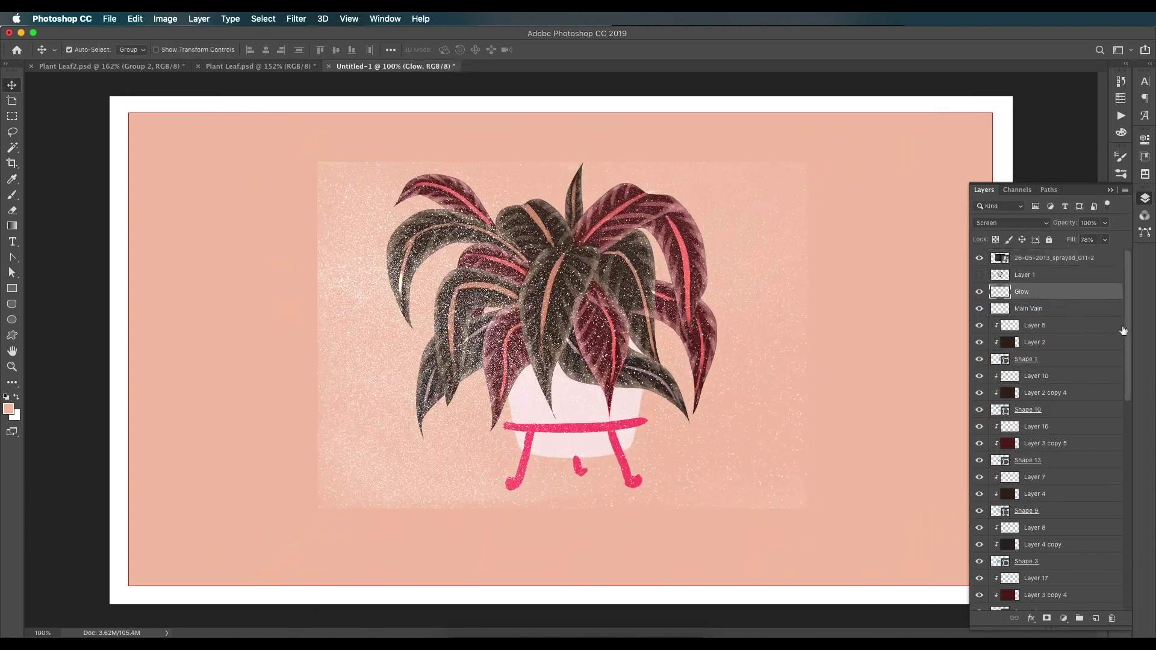
pyautogui.moveTo(1126, 337); pyautogui.dragTo(1124, 554)
pyautogui.keyDown('shift'); pyautogui.click(1061, 587); pyautogui.keyUp('shift')
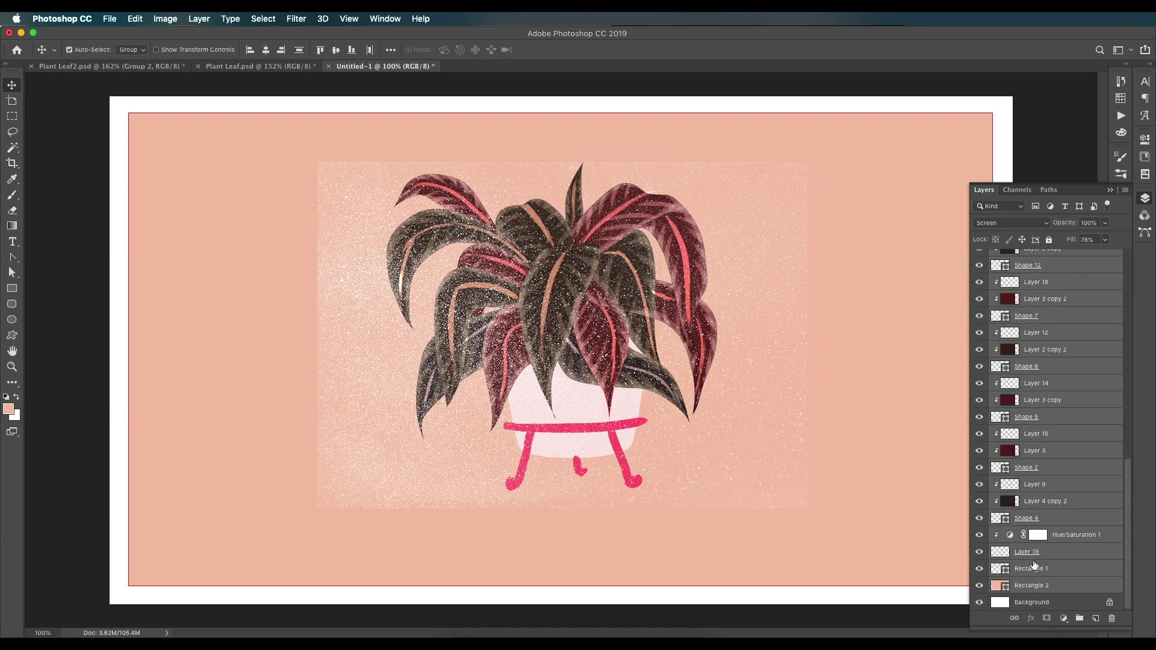
pyautogui.keyDown('super'); pyautogui.click(1049, 590); pyautogui.keyUp('super')
pyautogui.press('super+g')
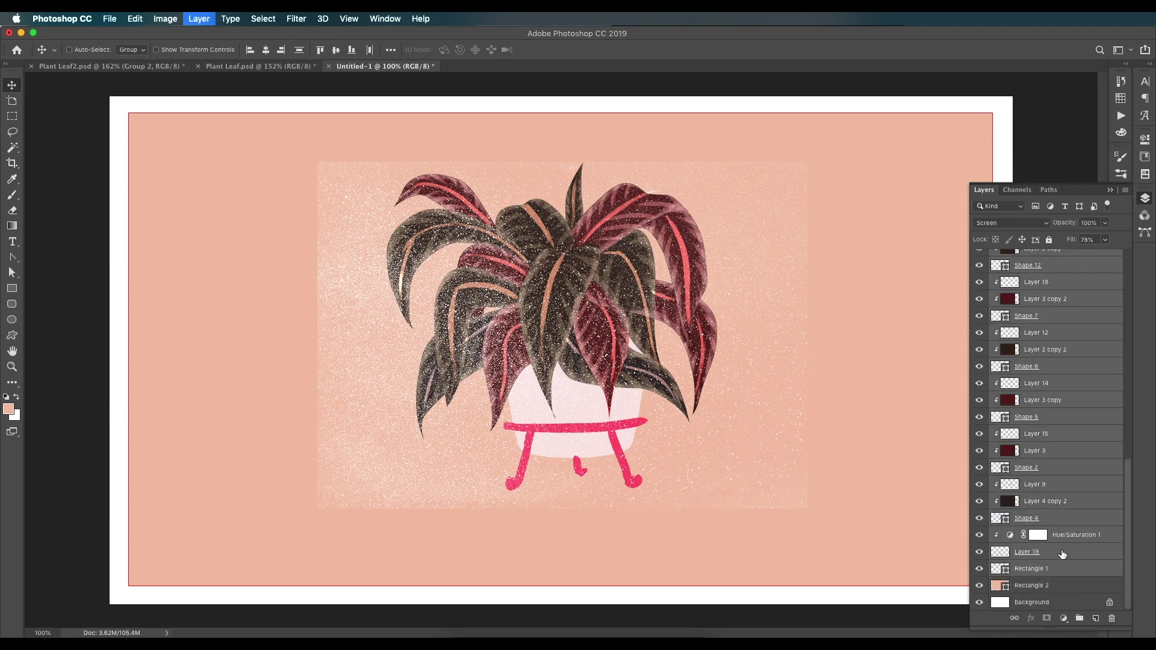
# Clip the sprayed texture layer to the plant group directly below it and reduce its fill.
pyautogui.click(1049, 260)
pyautogui.moveTo(1050, 261); pyautogui.dragTo(1020, 282)
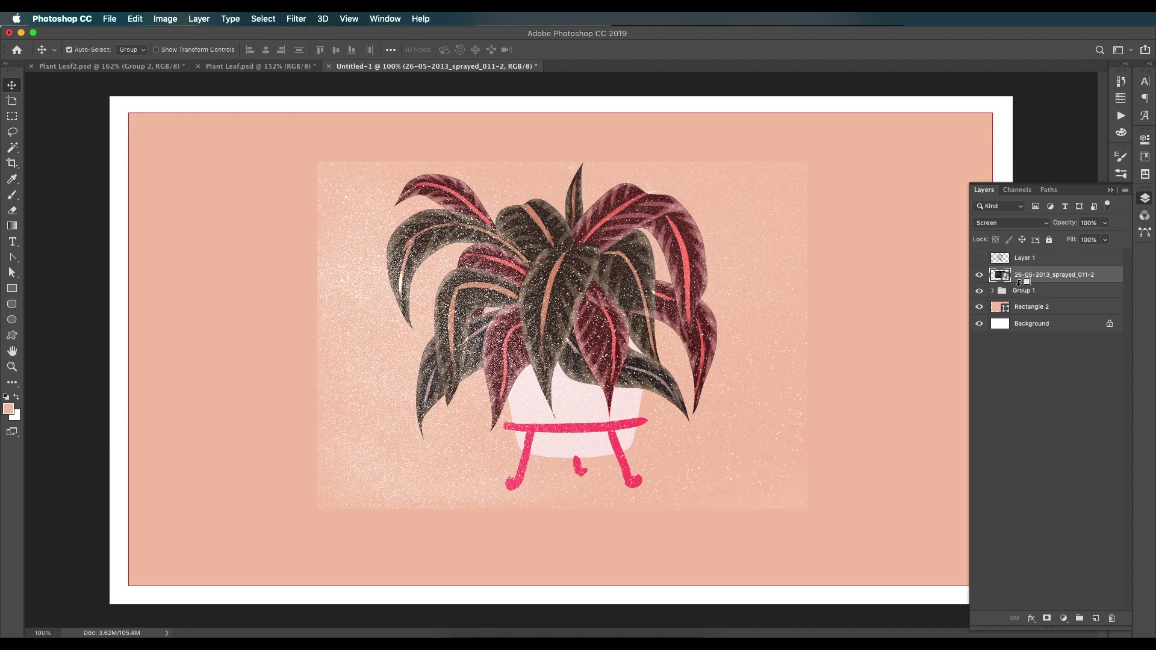
pyautogui.keyDown('alt'); pyautogui.click(1015, 281); pyautogui.keyUp('alt')
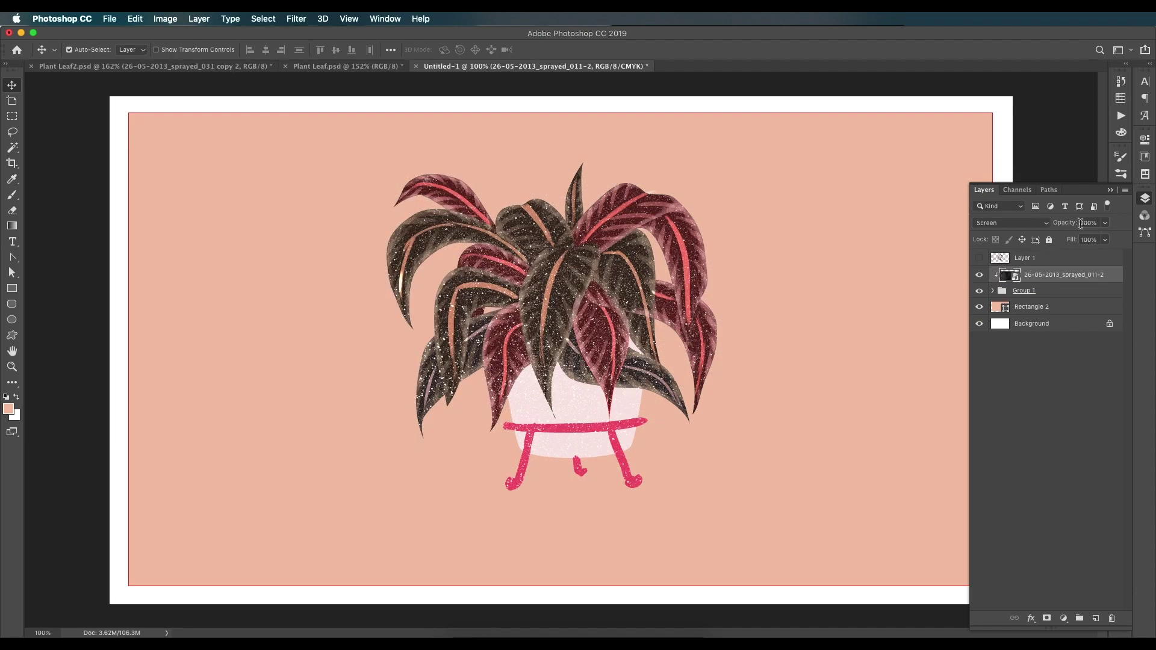
pyautogui.click(1105, 240)
pyautogui.moveTo(1072, 257); pyautogui.dragTo(1074, 257)
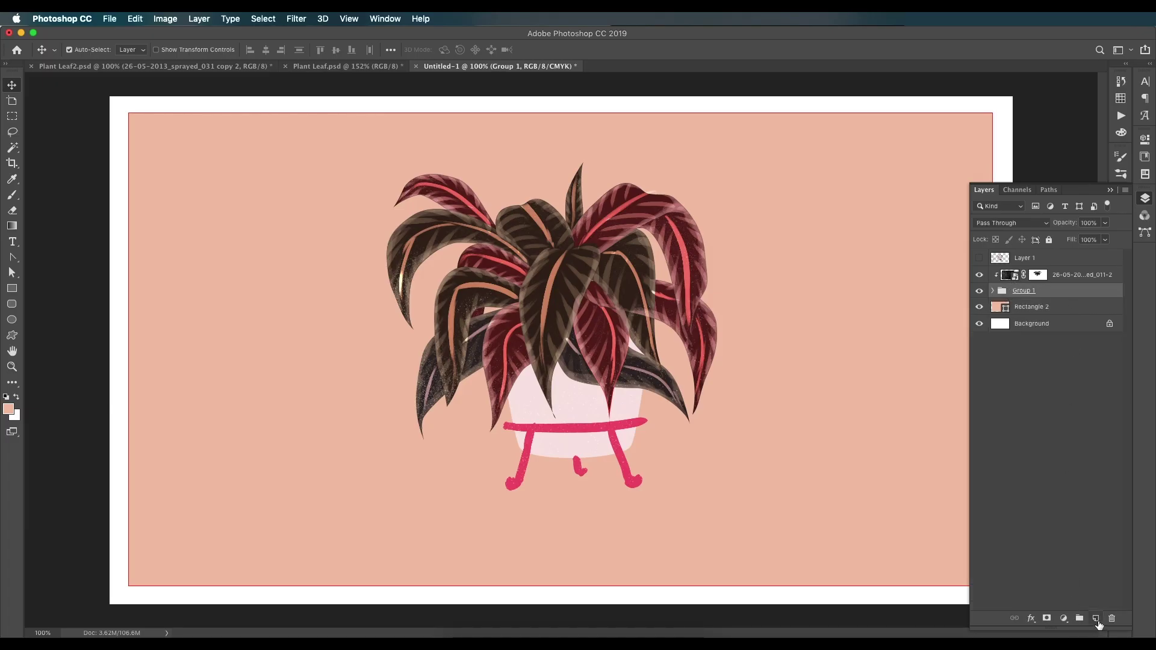
# Add a new clipped layer above Group 1 and set the foreground colour to dark brown 392116.
pyautogui.click(1097, 620)
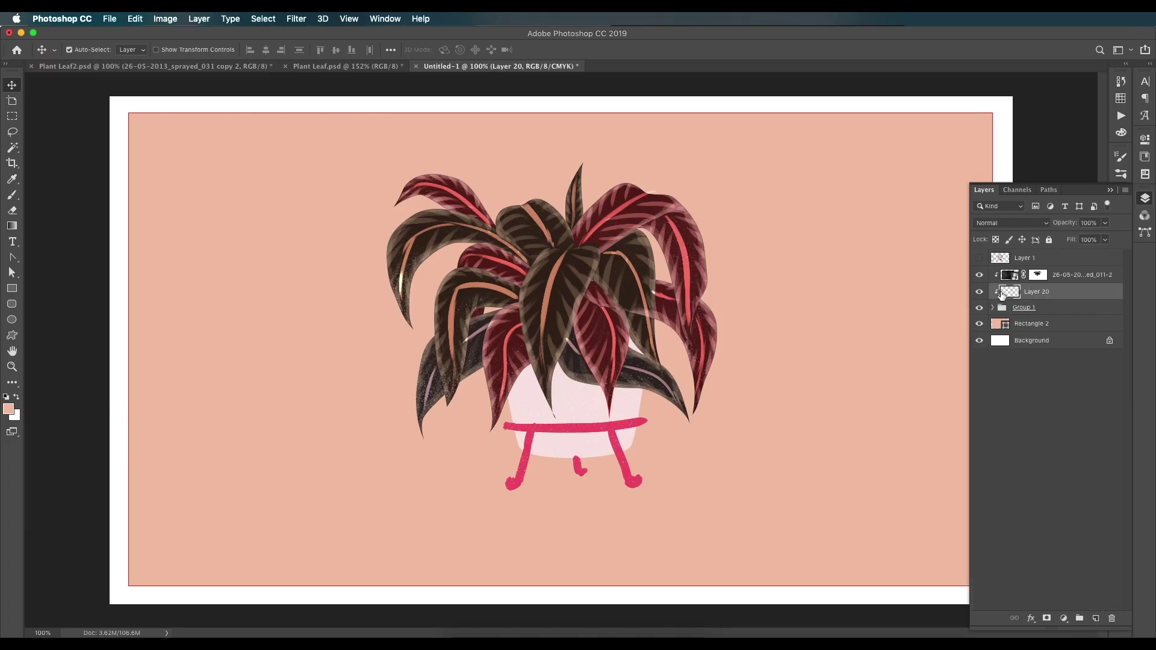
pyautogui.press('b')
pyautogui.click(9, 409)
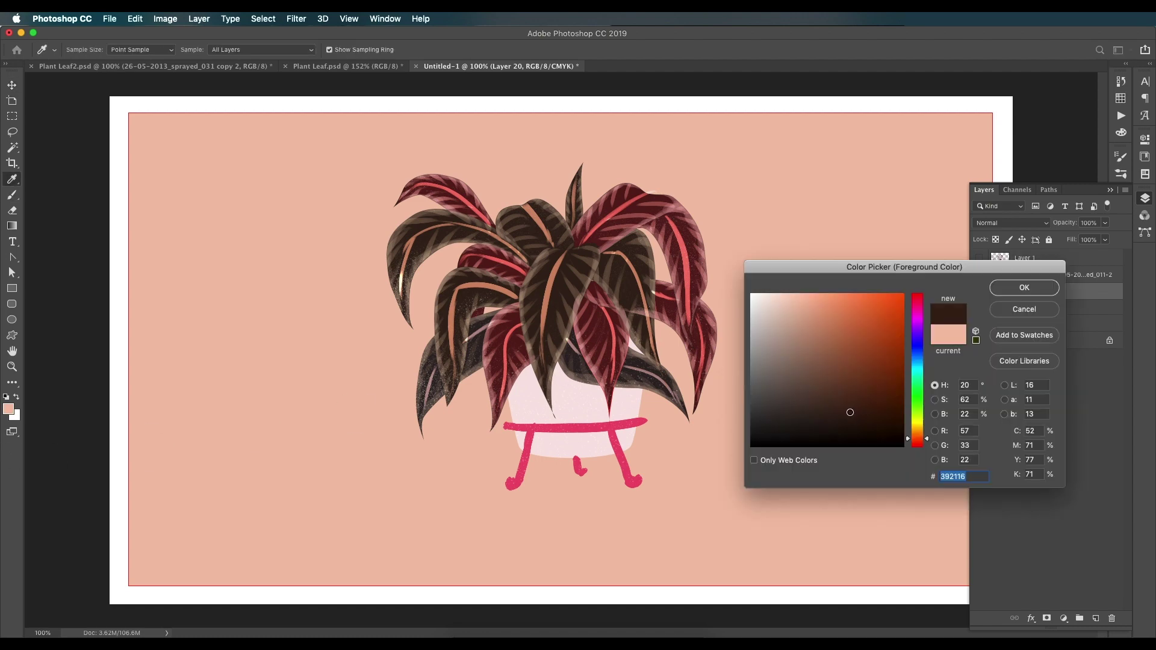
pyautogui.click(1013, 290)
# Choose the "KYLE Ultimate C..." brush from the Dry Media Brushes.
pyautogui.rightClick(895, 310)
pyautogui.click(668, 465)
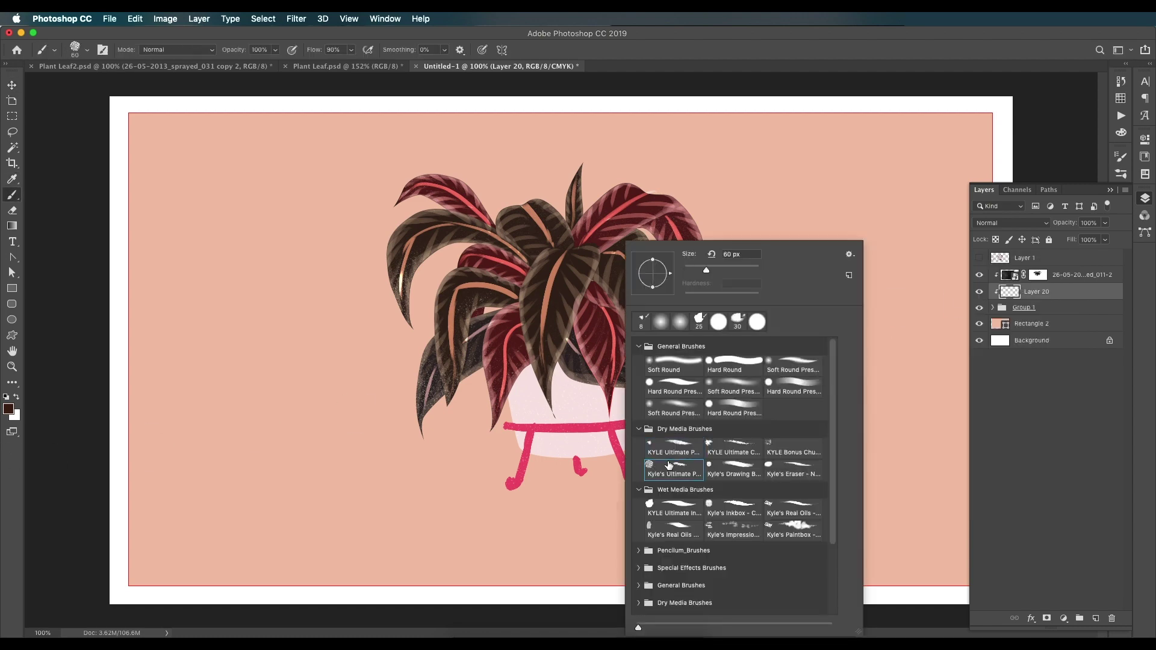
pyautogui.click(735, 443)
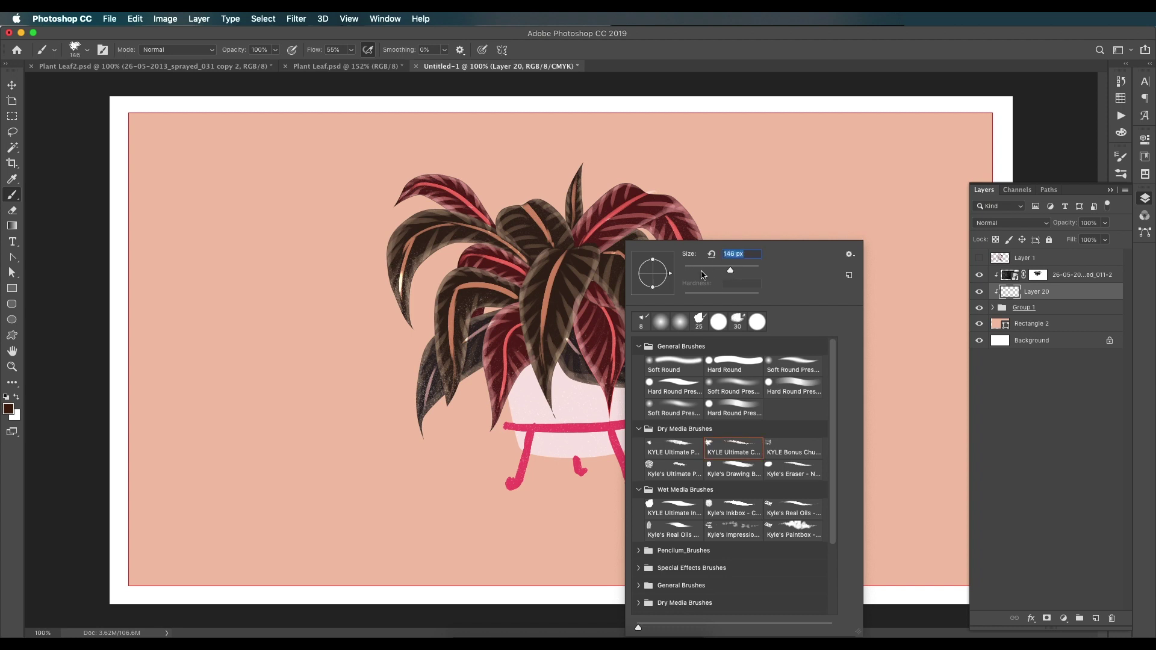
# Set Layer 20 to Multiply blending with a fill of 65%.
pyautogui.click(1012, 223)
pyautogui.click(1005, 261)
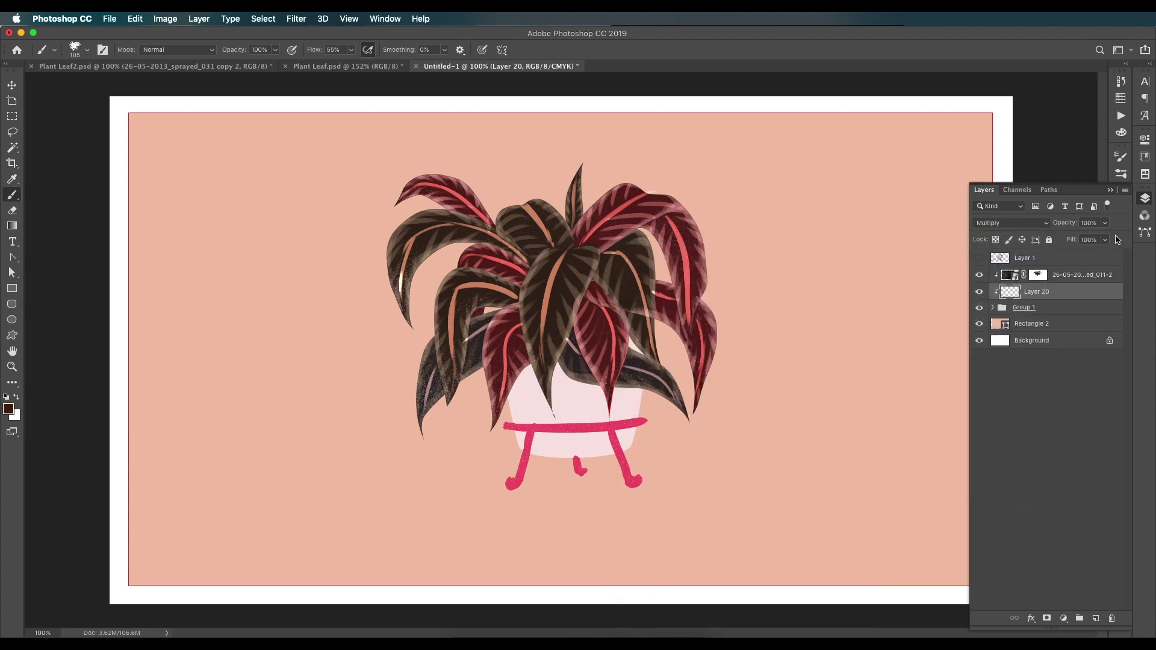
pyautogui.click(1105, 241)
pyautogui.moveTo(1065, 257); pyautogui.dragTo(1088, 258)
# Paint black shadows between the leaves and along the pot's upper edge, and lower Layer 20's fill to 18%.
pyautogui.press('d')
pyautogui.moveTo(635, 242)
pyautogui.mouseDown()
pyautogui.moveTo(611, 260)
pyautogui.moveTo(606, 301)
pyautogui.mouseUp()
pyautogui.moveTo(512, 283)
pyautogui.mouseDown()
pyautogui.moveTo(542, 248)
pyautogui.moveTo(569, 239)
pyautogui.mouseUp()
pyautogui.moveTo(563, 355); pyautogui.dragTo(569, 363)
pyautogui.moveTo(491, 319); pyautogui.dragTo(475, 337)
pyautogui.moveTo(668, 304); pyautogui.dragTo(693, 232)
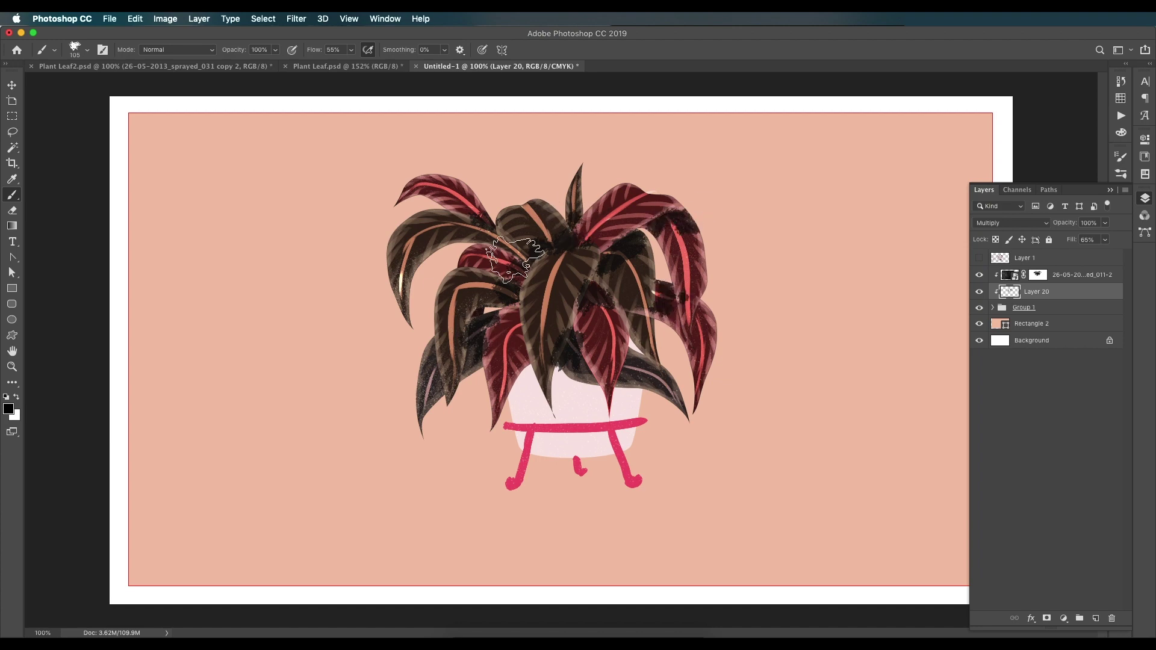
pyautogui.moveTo(512, 380); pyautogui.dragTo(605, 380)
pyautogui.click(1105, 240)
pyautogui.moveTo(1087, 254); pyautogui.dragTo(1078, 256)
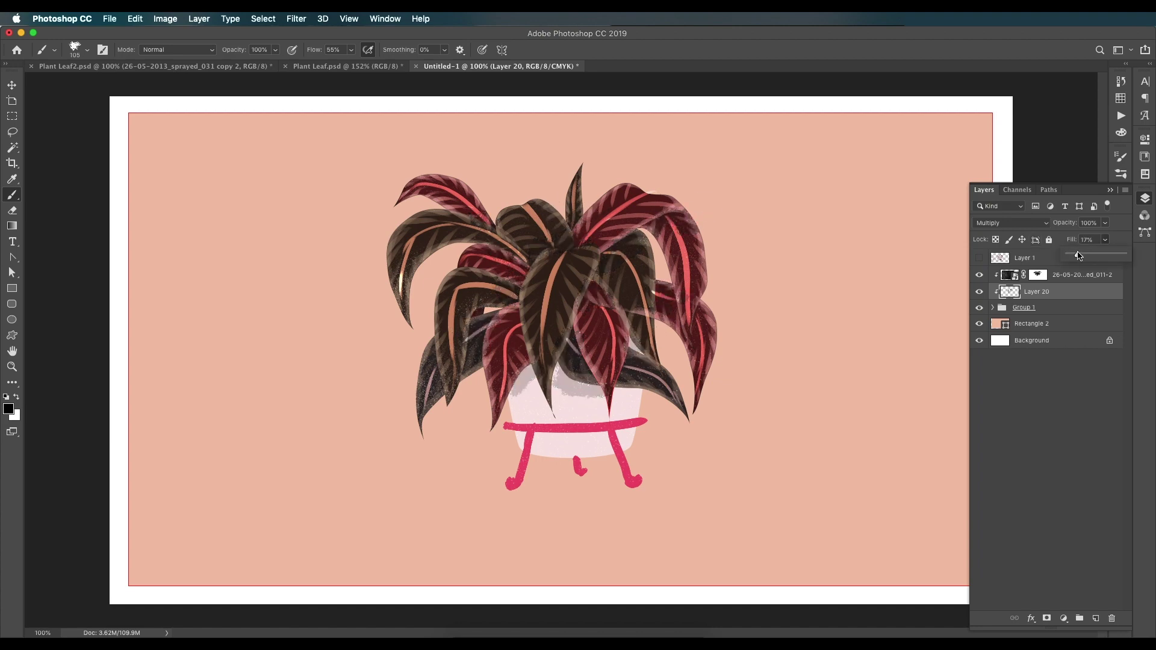
# Soften the painted shadows on Layer 20 with a Gaussian Blur of 9.7 pixels radius.
pyautogui.press('super+minus')
pyautogui.click(297, 19)
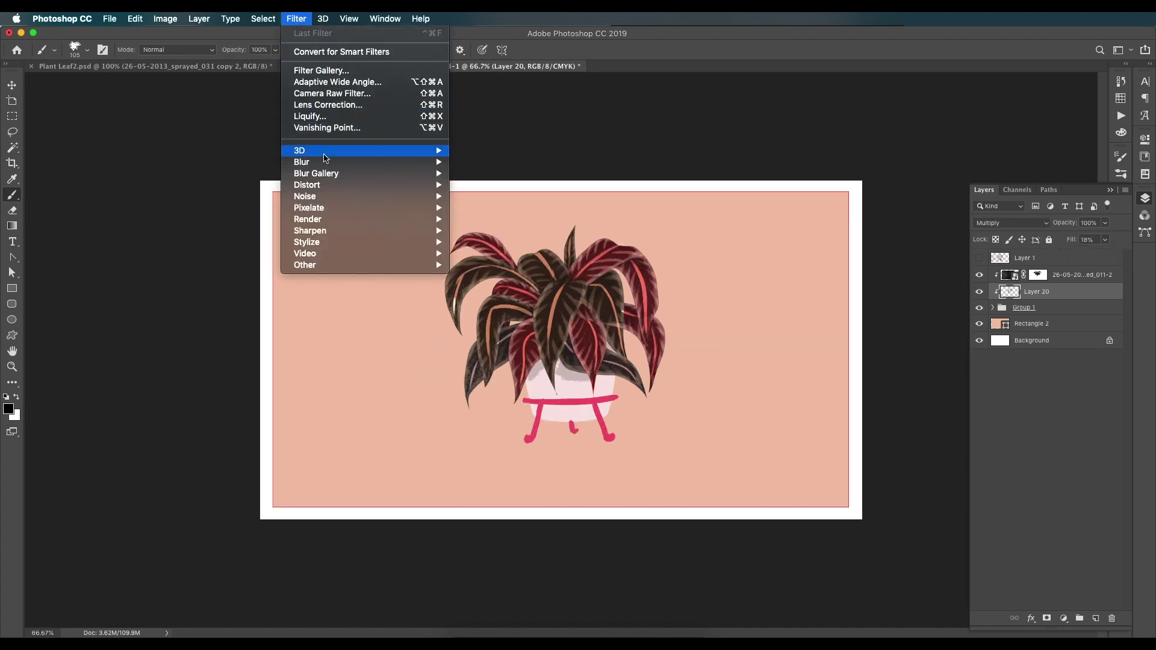
pyautogui.moveTo(411, 162)
pyautogui.click(491, 208)
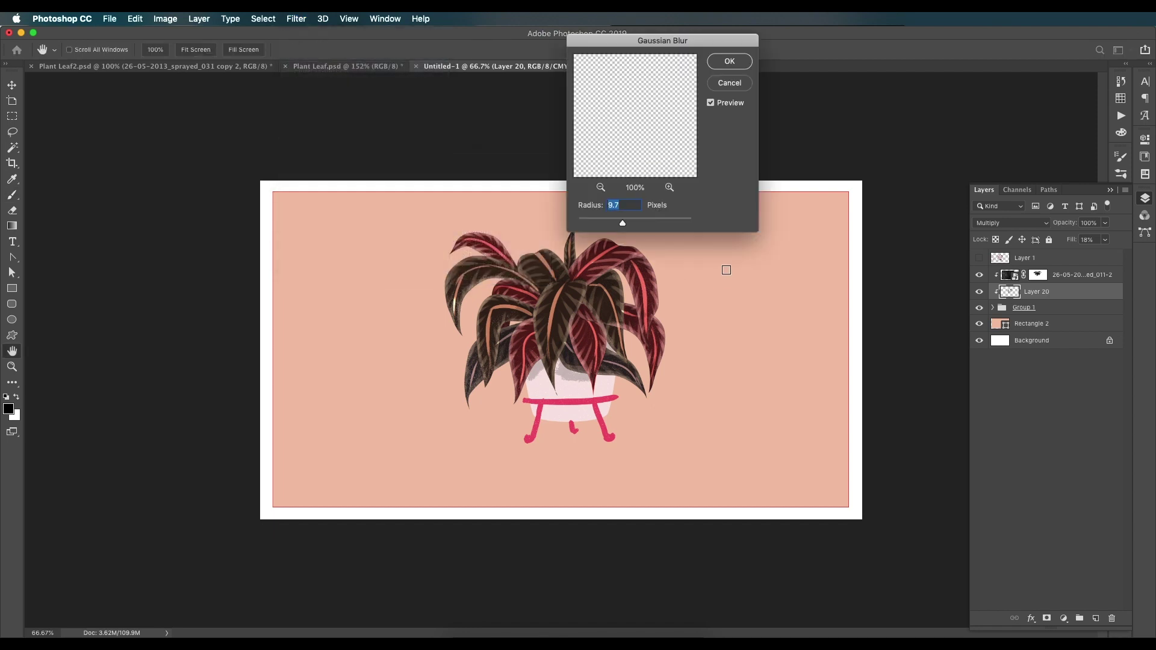
pyautogui.click(730, 61)
pyautogui.press('b')
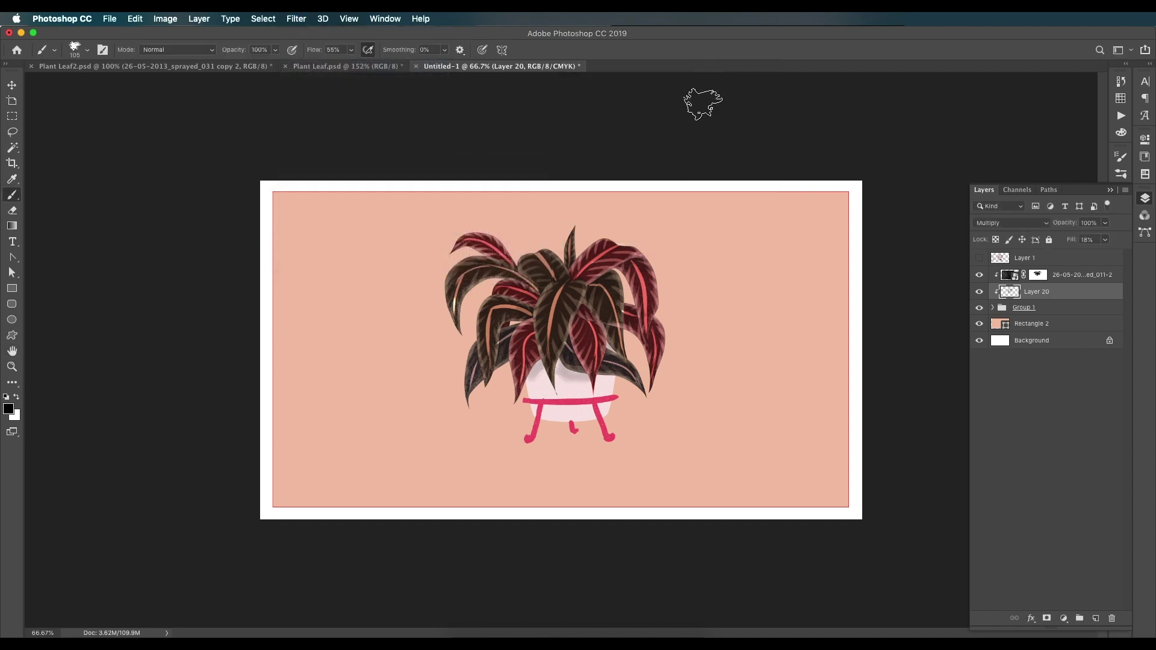
# Set the foreground colour to the lighter brown 986750 for shading the pot on Layer 21.
pyautogui.press('super+plus')
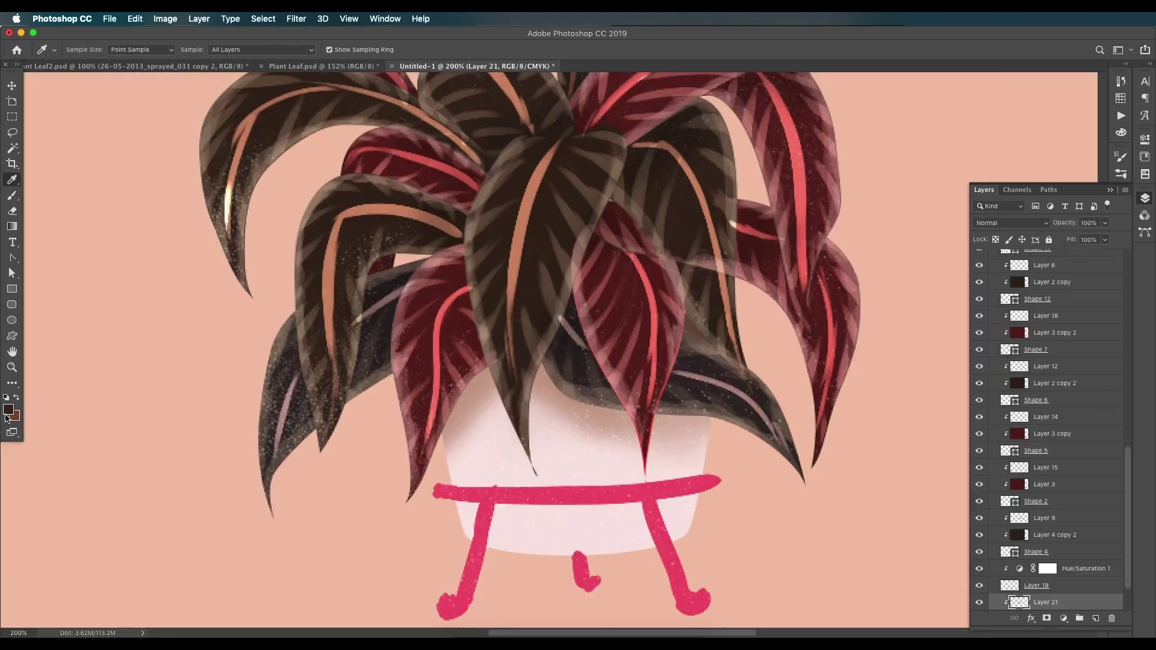
pyautogui.click(9, 411)
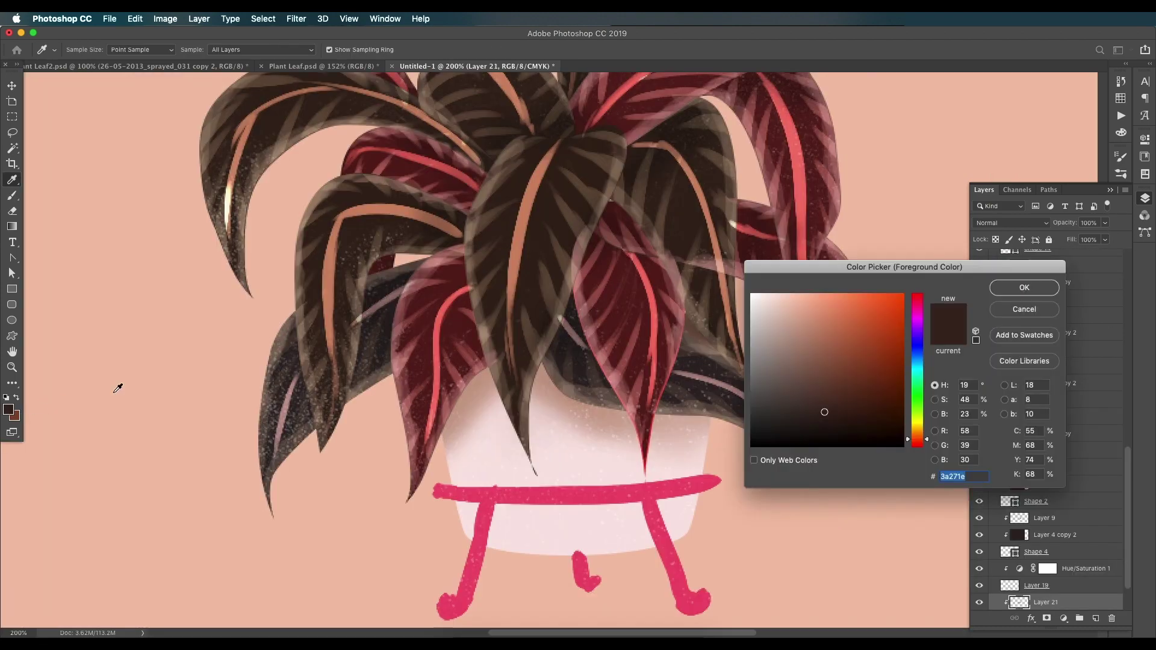
pyautogui.click(825, 355)
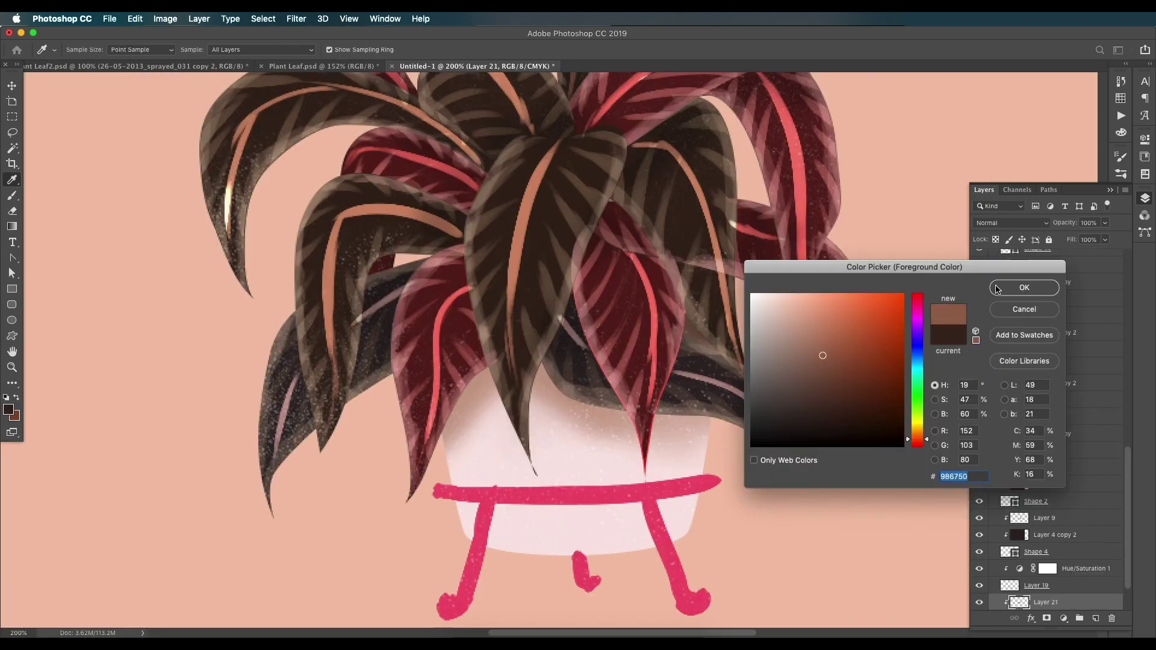
pyautogui.click(1024, 288)
pyautogui.press('b')
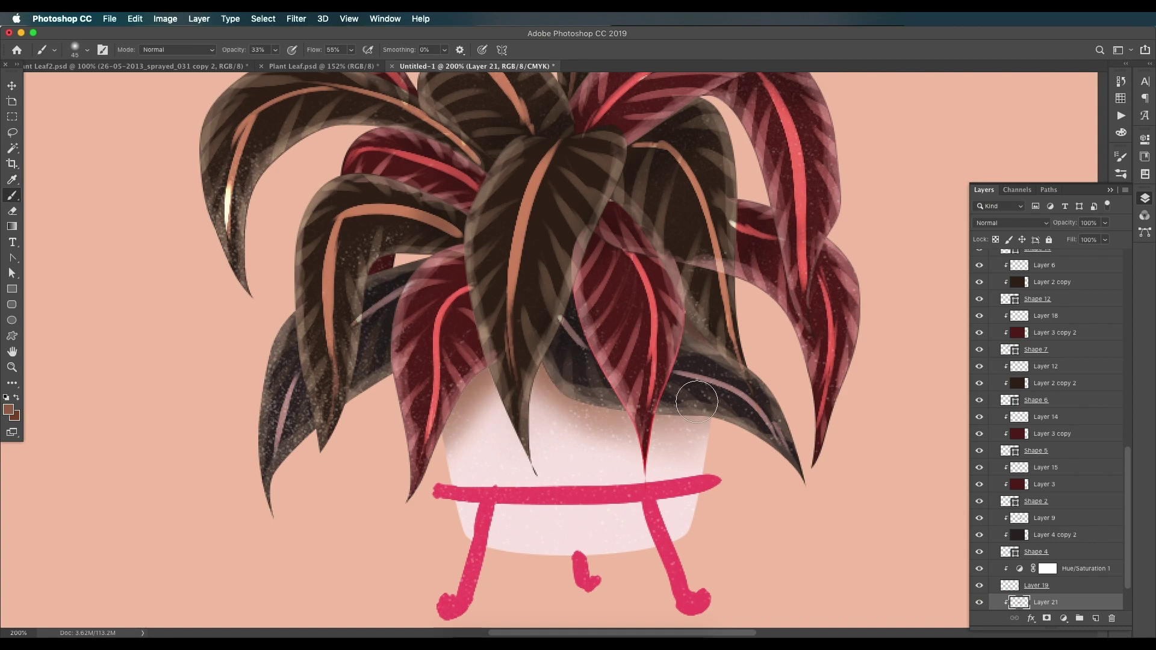
pyautogui.press('e')
# Select the pot's Rectangle 1 layer, checking it by toggling its visibility, and add a drop shadow to it.
pyautogui.scroll(3, 1129, 446)
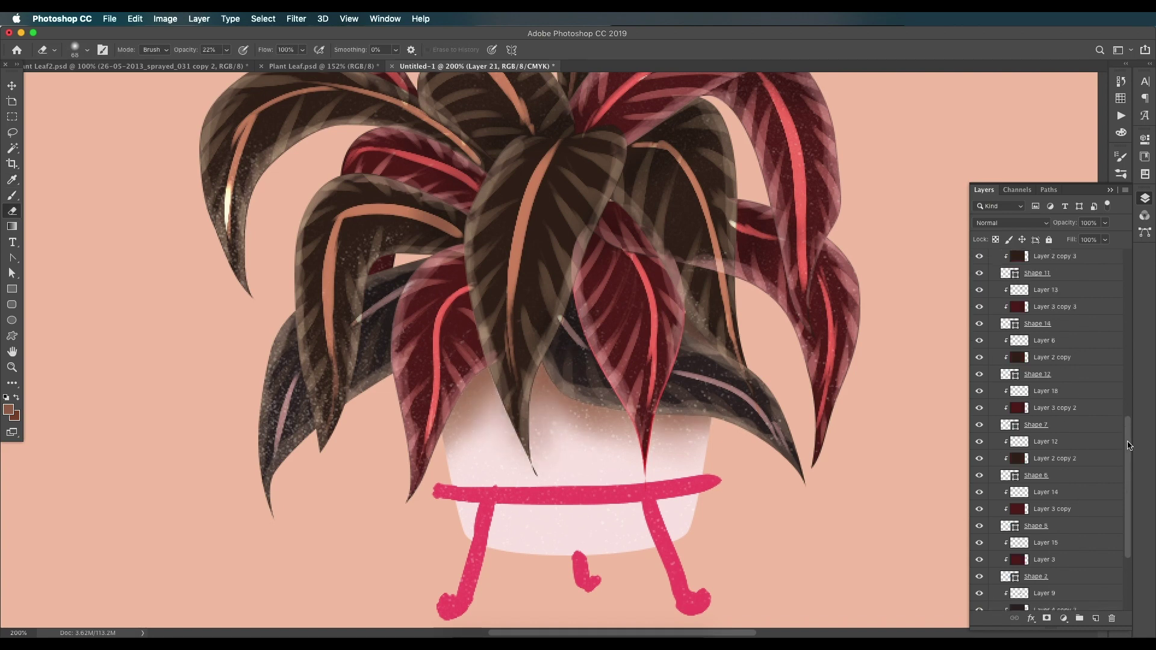
pyautogui.scroll(-5, 1129, 446)
pyautogui.click(1008, 571)
pyautogui.click(980, 569)
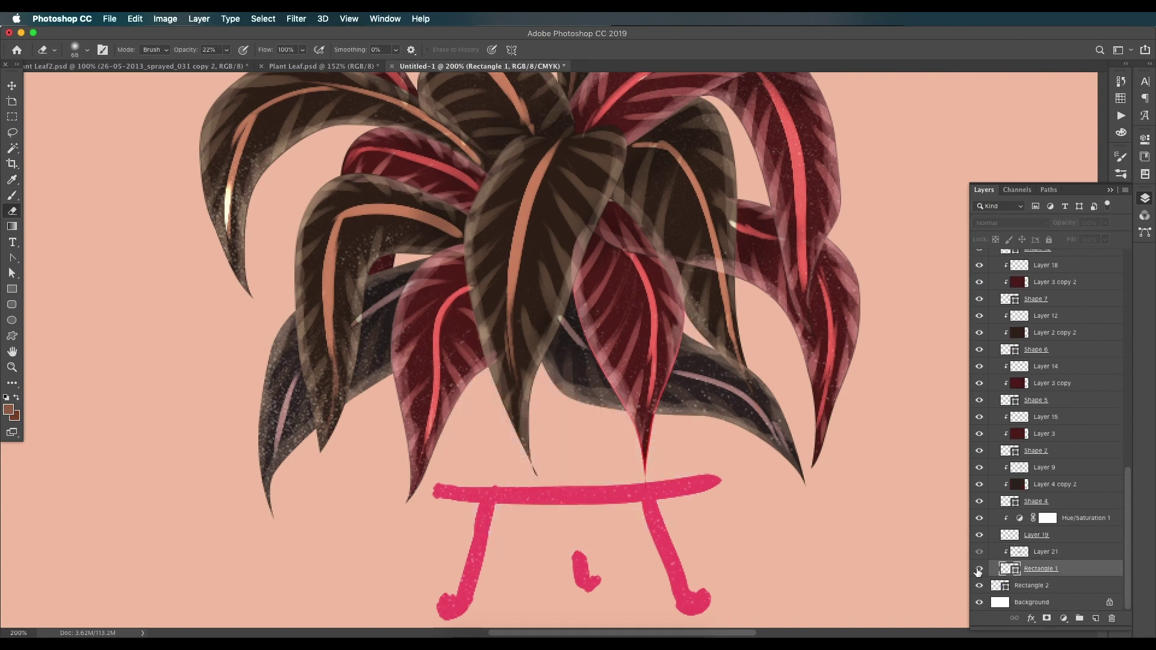
pyautogui.click(980, 569)
pyautogui.doubleClick(1087, 569)
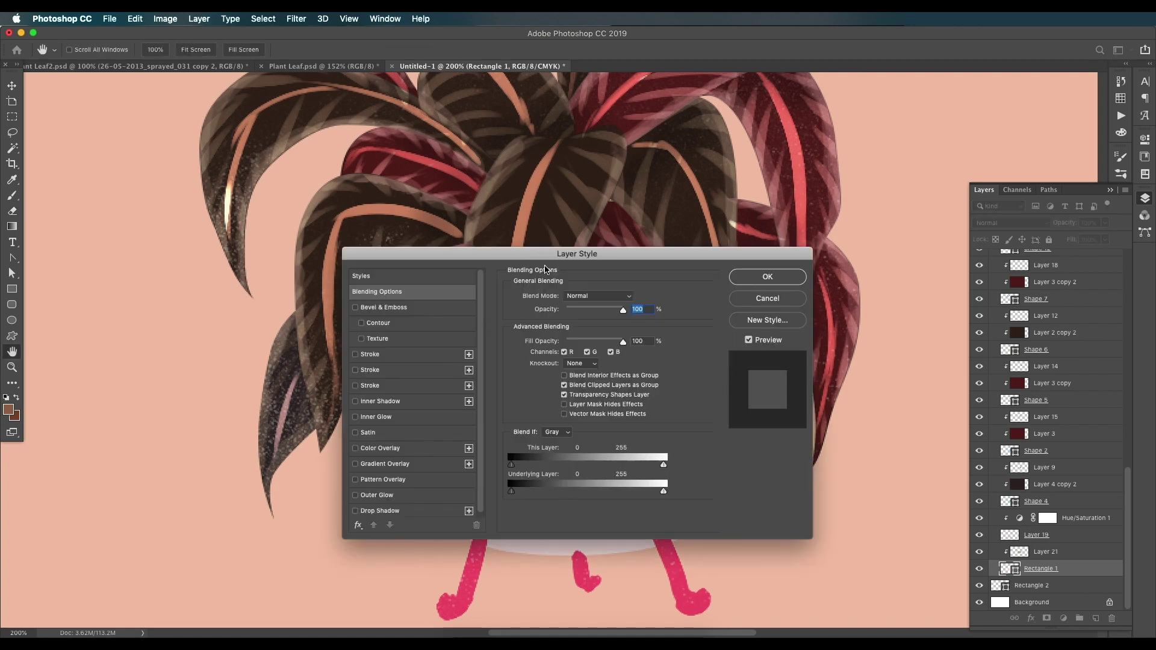
pyautogui.moveTo(548, 254); pyautogui.dragTo(879, 107)
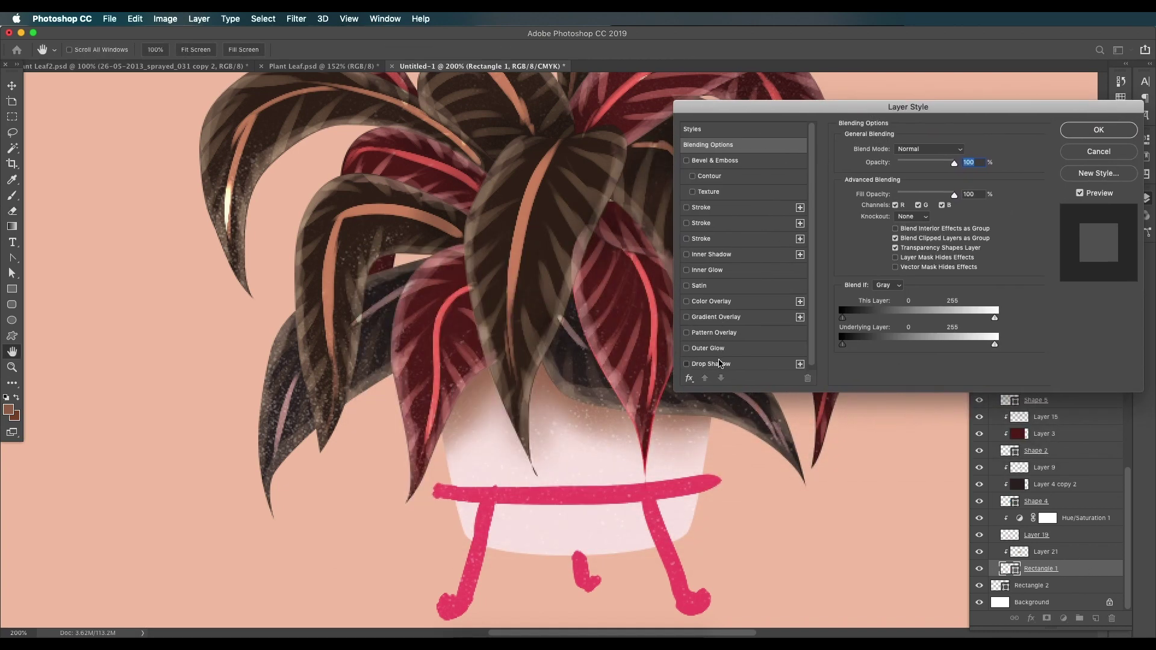
pyautogui.click(715, 365)
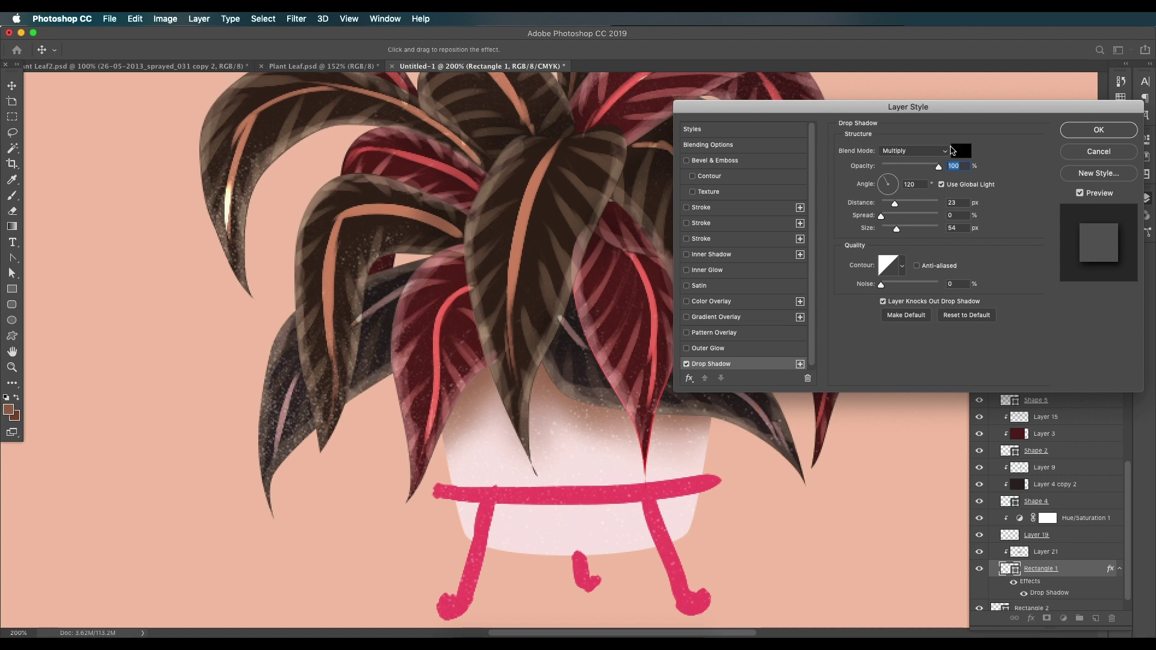
# Set the pot's drop shadow colour to dark red 5f2727.
pyautogui.click(955, 154)
pyautogui.click(860, 355)
pyautogui.click(858, 377)
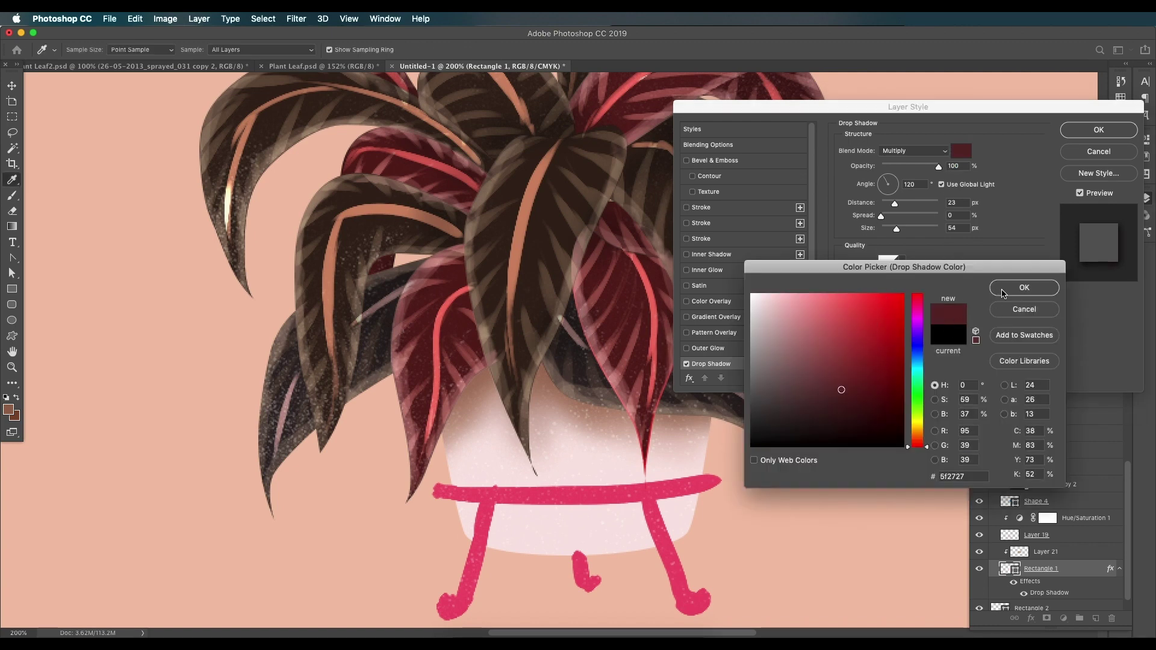
pyautogui.click(1024, 287)
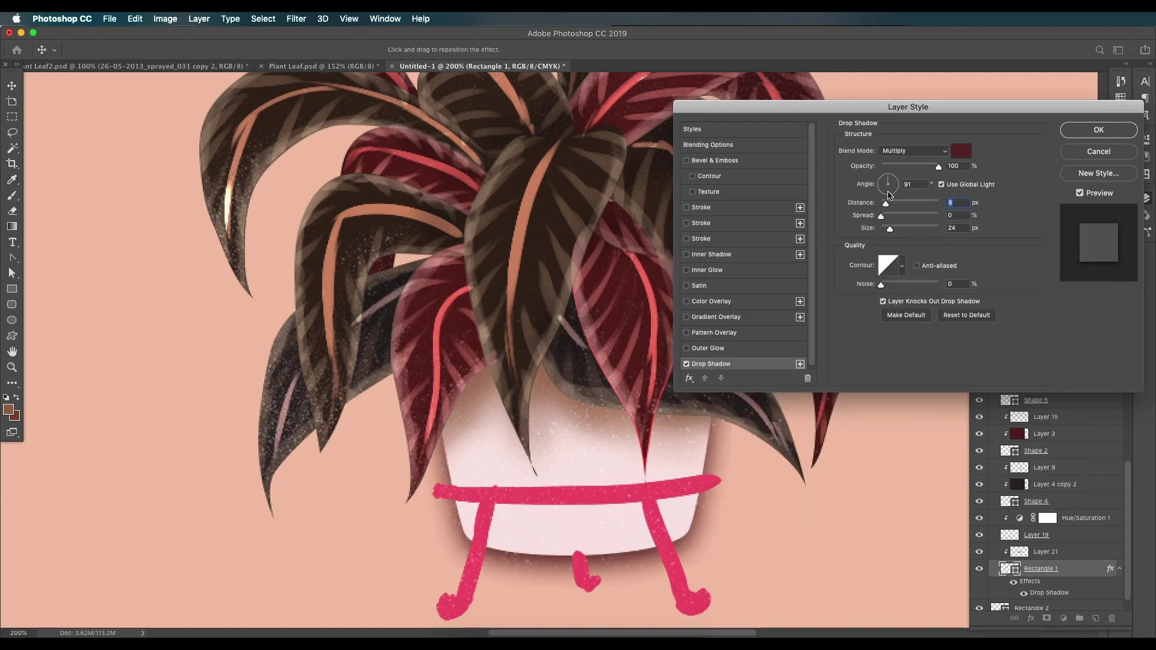
# Set the drop shadow's angle to -90°, distance to 38 px and size to 32 px, and lower its opacity.
pyautogui.click(889, 195)
pyautogui.moveTo(892, 208); pyautogui.dragTo(892, 229)
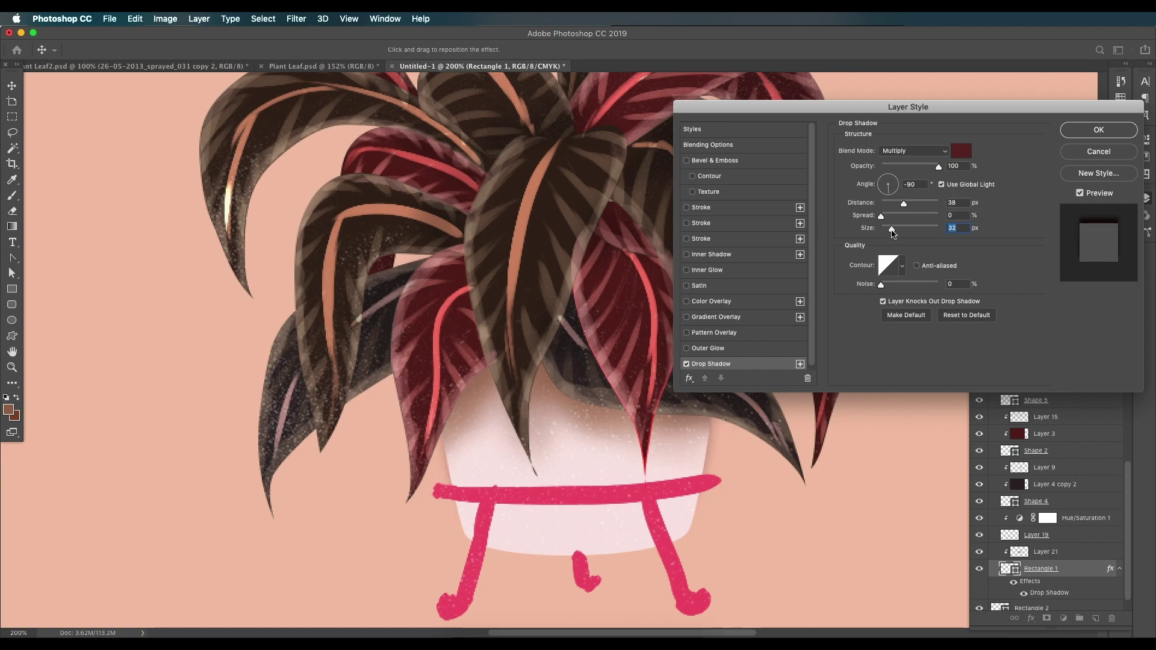
pyautogui.moveTo(938, 167); pyautogui.dragTo(920, 168)
pyautogui.click(1098, 130)
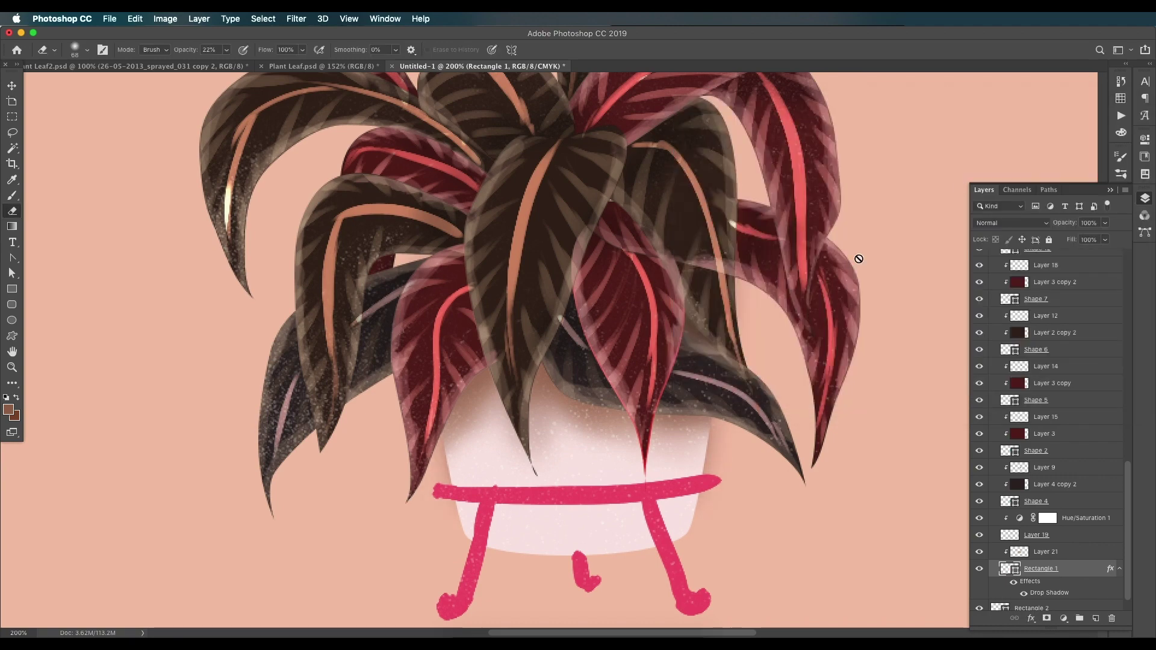
# Add the title text "Plant" on the peach background left of the plant and shift it closer to the plant.
pyautogui.scroll(3, 562, 315)
pyautogui.scroll(-3, 568, 315)
pyautogui.scroll(5, 1014, 335)
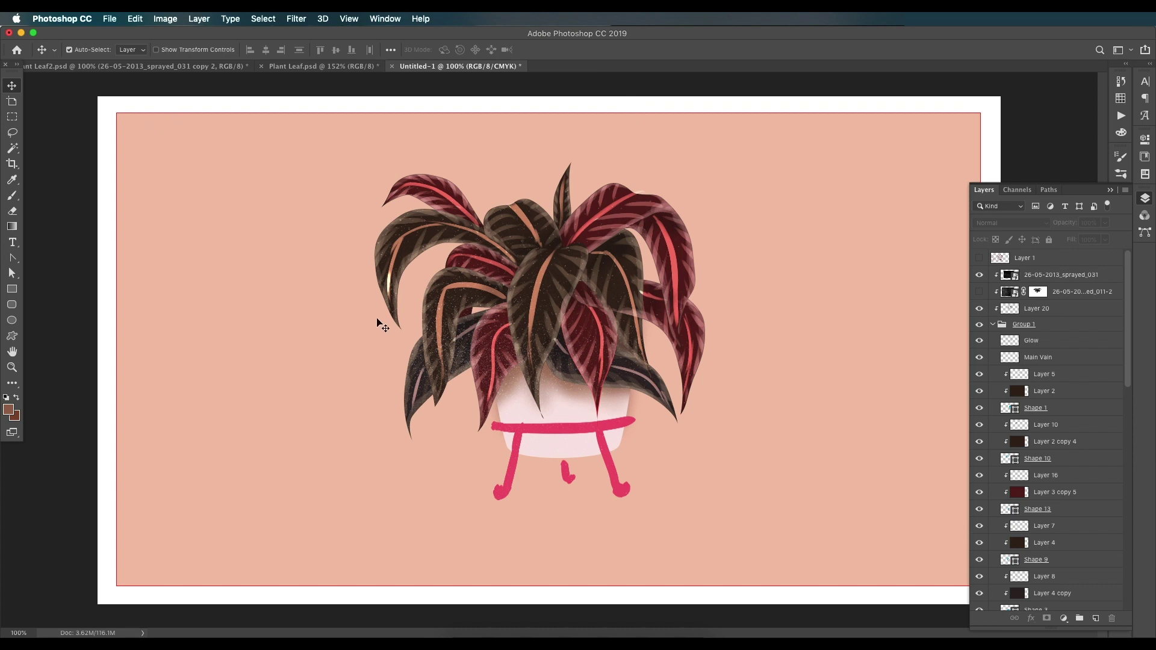
pyautogui.press('t')
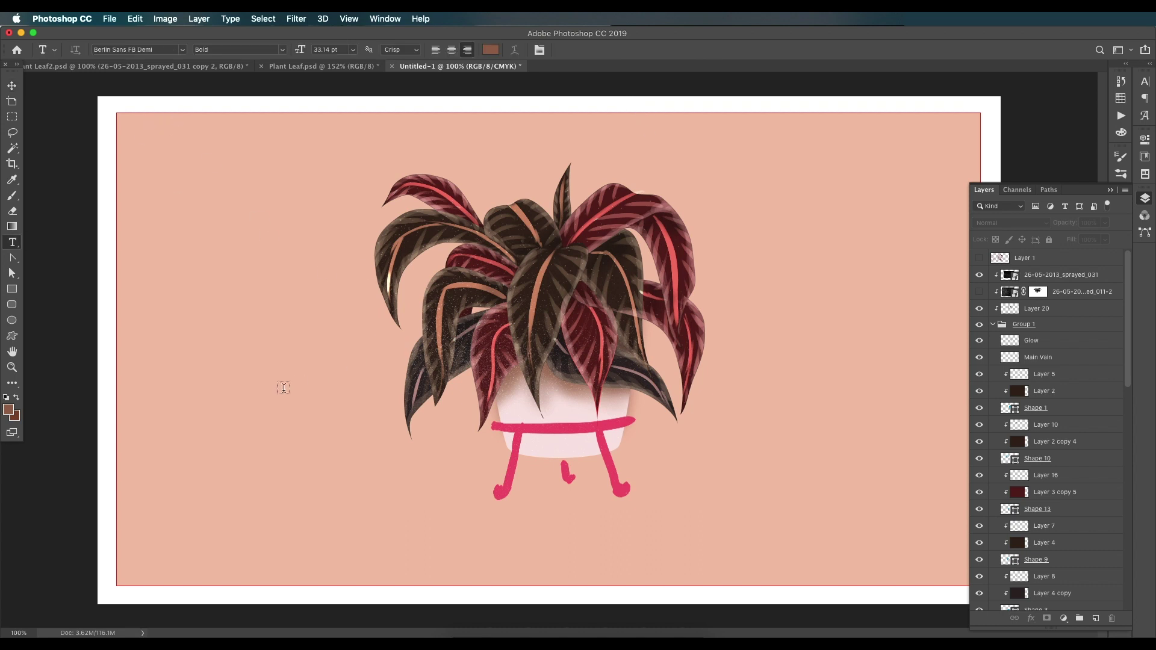
pyautogui.click(228, 397)
pyautogui.write('Plant')
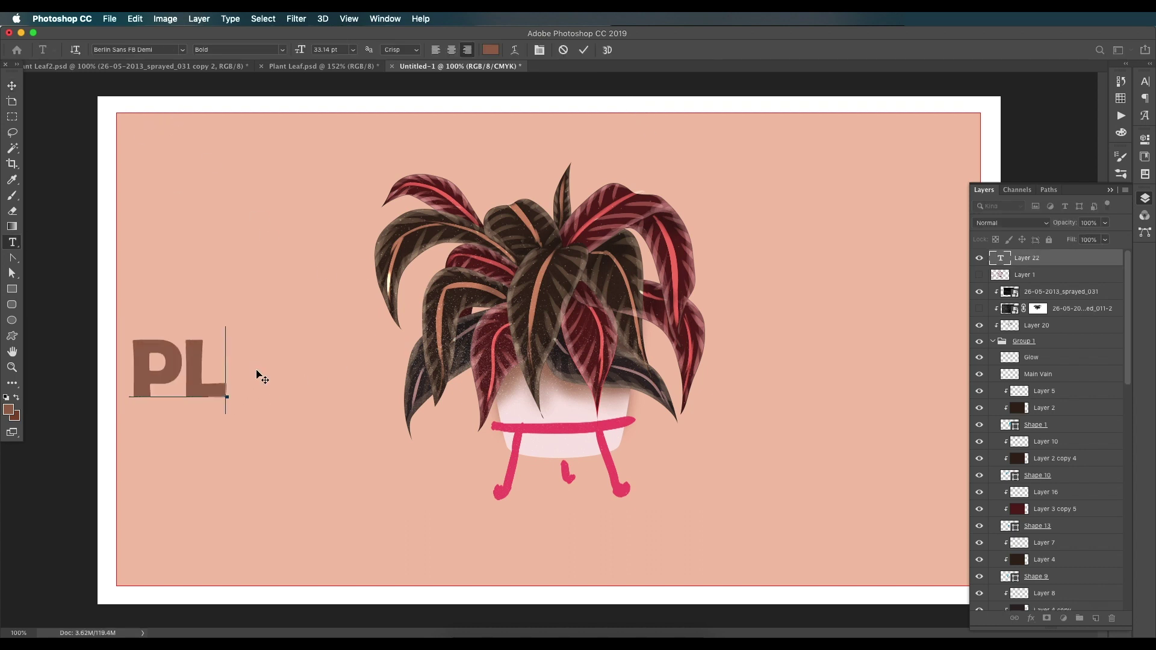
pyautogui.press('Escape')
pyautogui.press('v')
pyautogui.moveTo(168, 361); pyautogui.dragTo(353, 381)
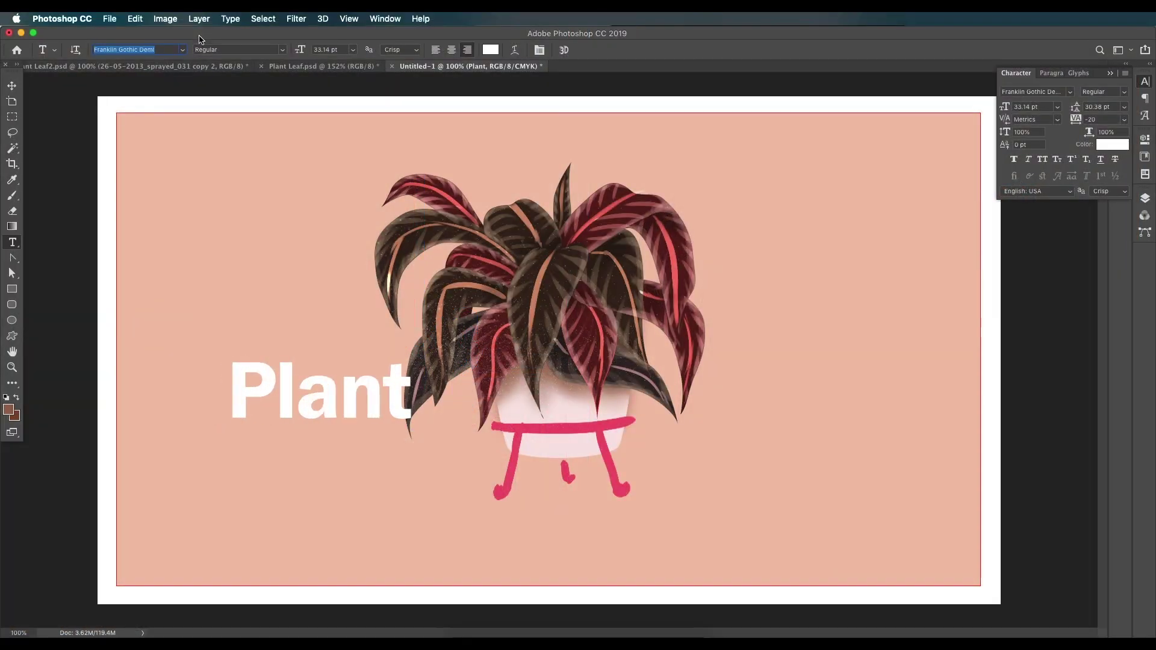
# Change the "Plant" title's font to Forte and move the title slightly away from the illustration.
pyautogui.press('Down')
pyautogui.press('v')
pyautogui.moveTo(337, 400); pyautogui.dragTo(291, 399)
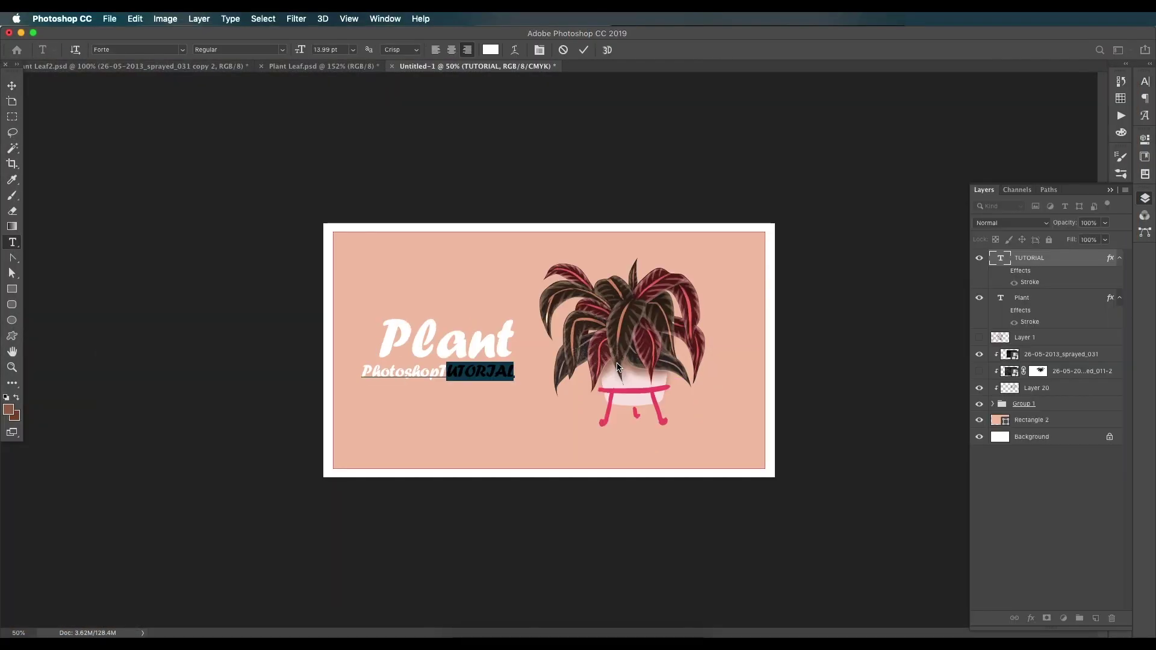
# Replace the uppercase word in the subtitle and add a space so that it reads "Photoshop Tutorial".
pyautogui.write('Tutorial')
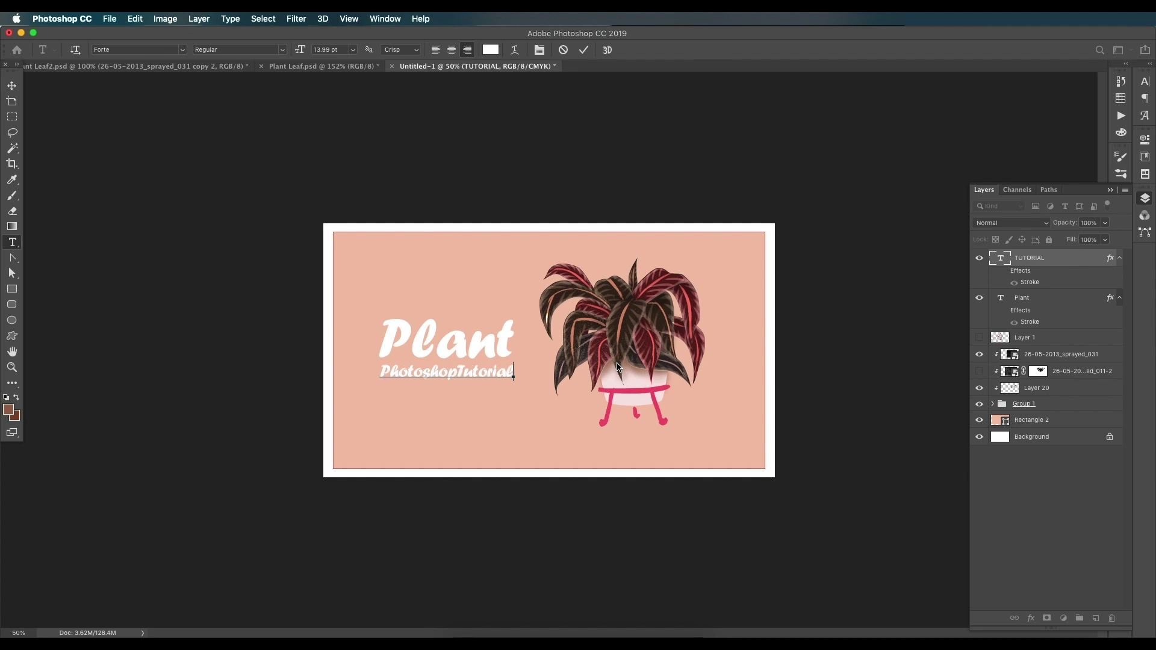
pyautogui.click(456, 370)
pyautogui.click(17, 88)
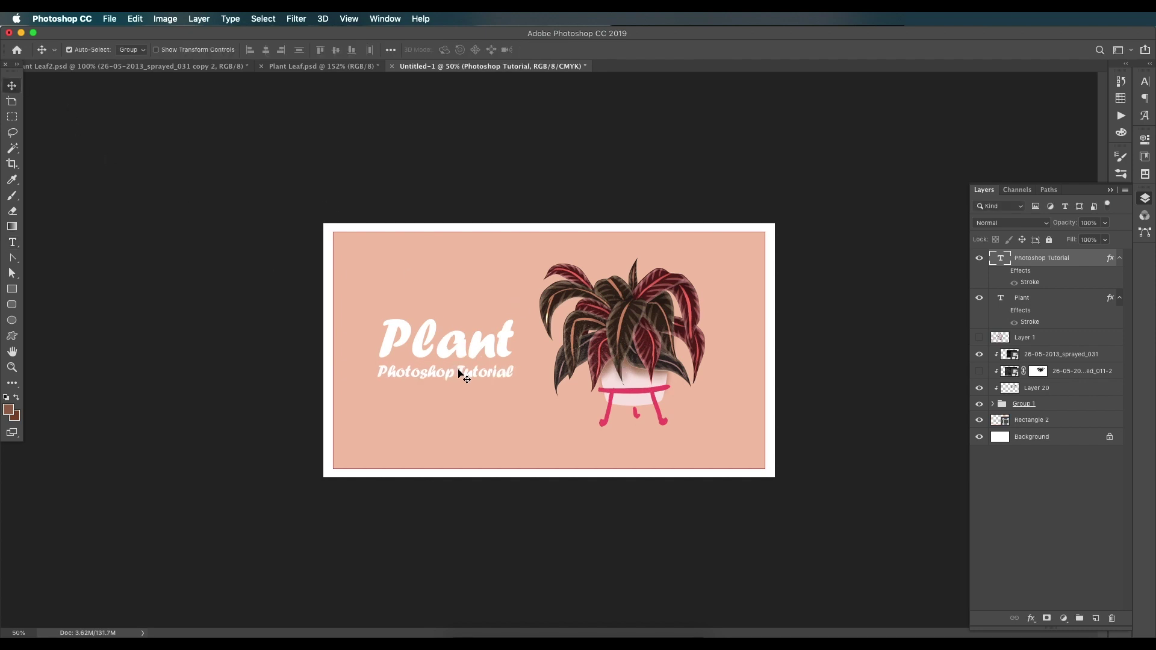
# Move the "Photoshop Tutorial" subtitle up close beneath the "Plant" title and select both text layers together.
pyautogui.moveTo(462, 374); pyautogui.dragTo(502, 345)
pyautogui.click(479, 386)
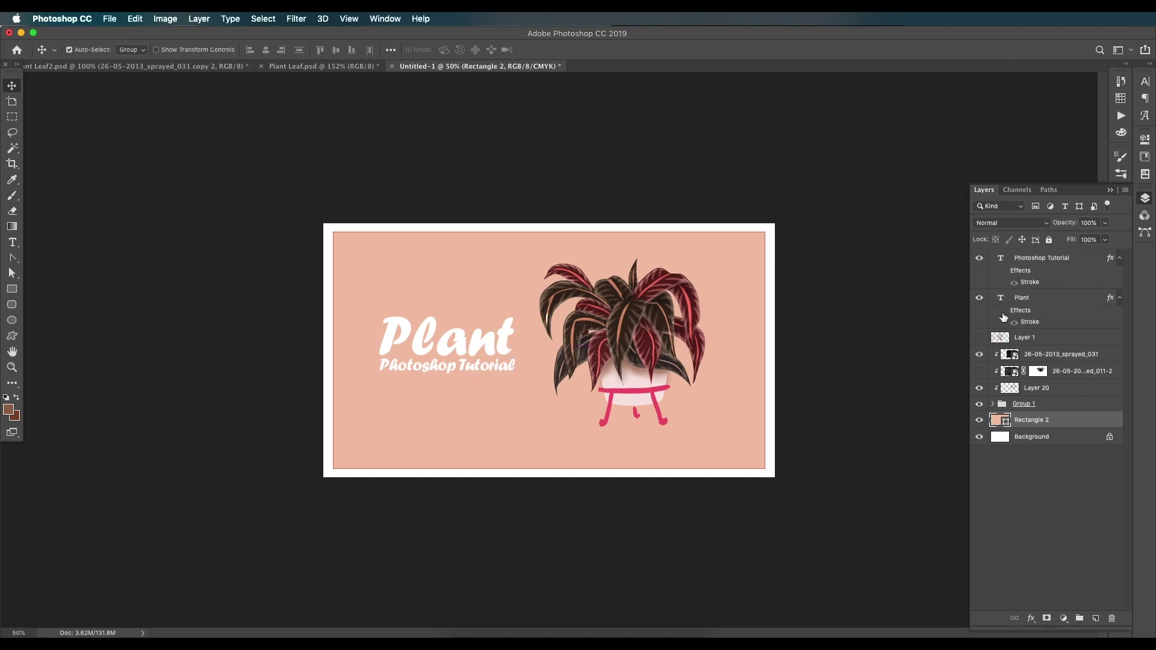
pyautogui.click(1003, 318)
pyautogui.keyDown('shift'); pyautogui.click(1042, 259); pyautogui.keyUp('shift')
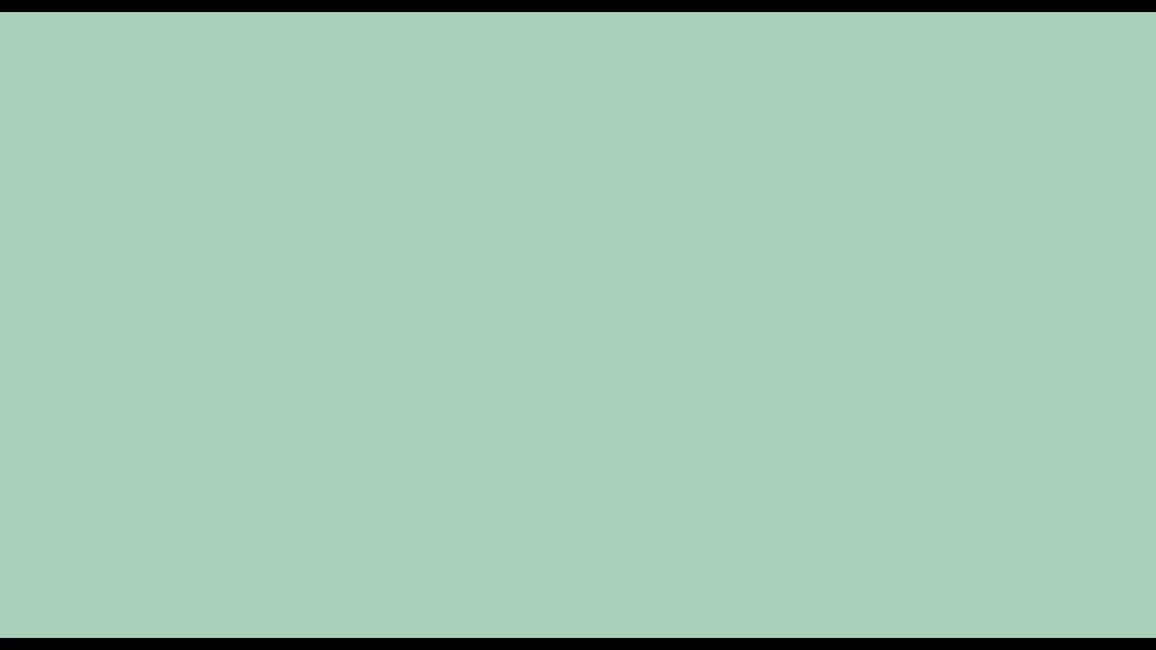